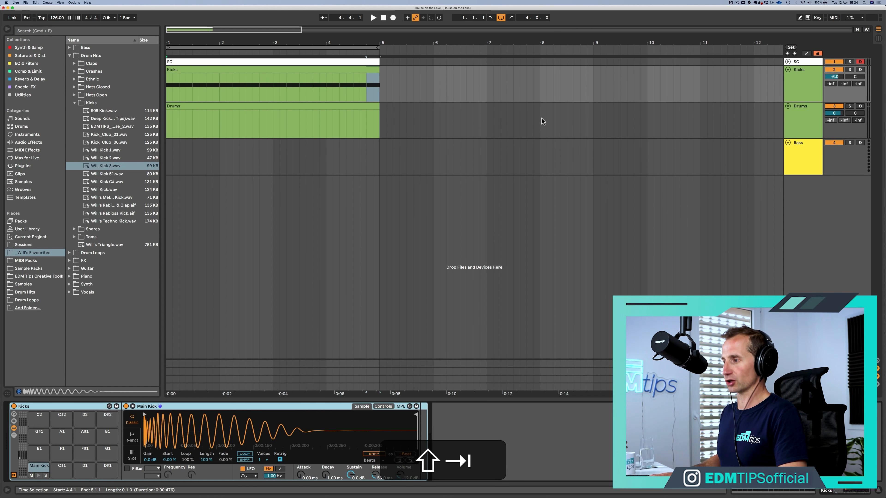
Step: Add a Drum Buss from the Saturate & Dist collection after the Main Kick sampler on the Kicks track
{"action": "left_click", "coordinate": [810, 88]}
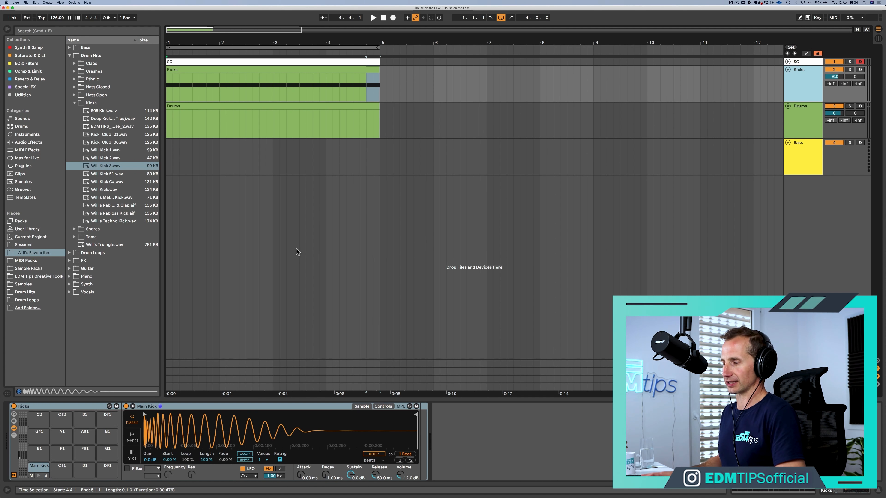
{"action": "key", "text": "space"}
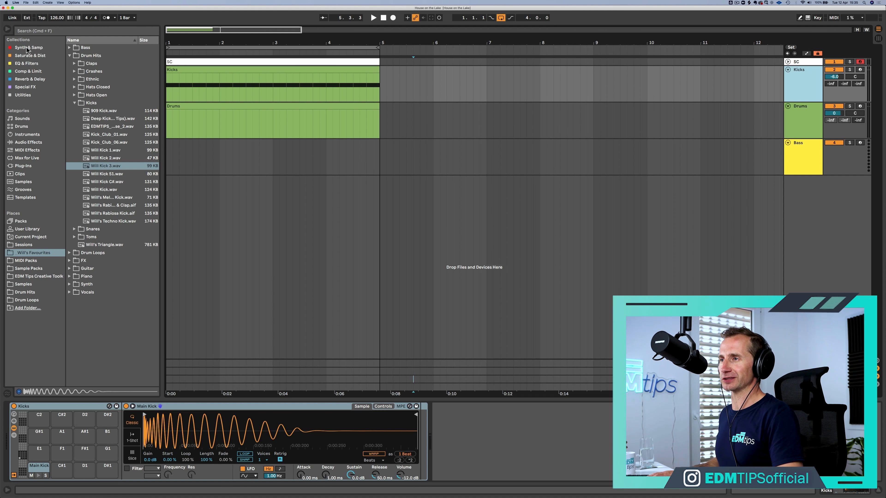
{"action": "left_click", "coordinate": [28, 55]}
{"action": "left_click", "coordinate": [87, 56]}
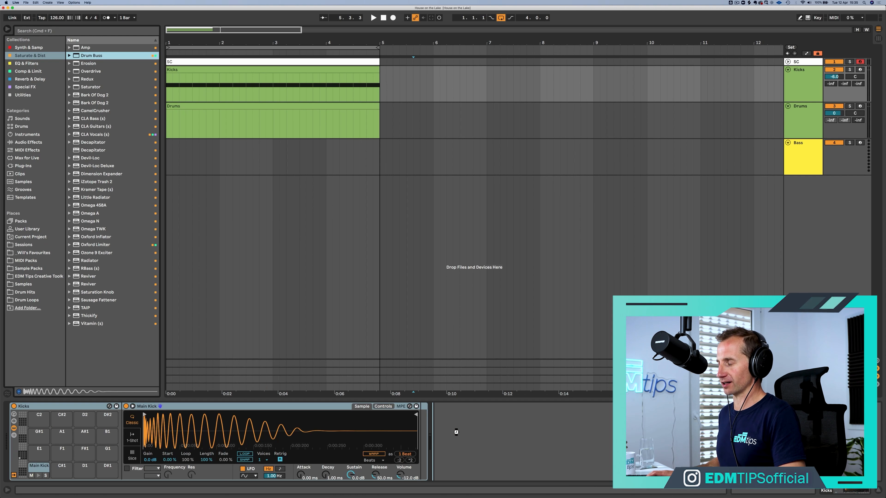
{"action": "key", "text": "Return"}
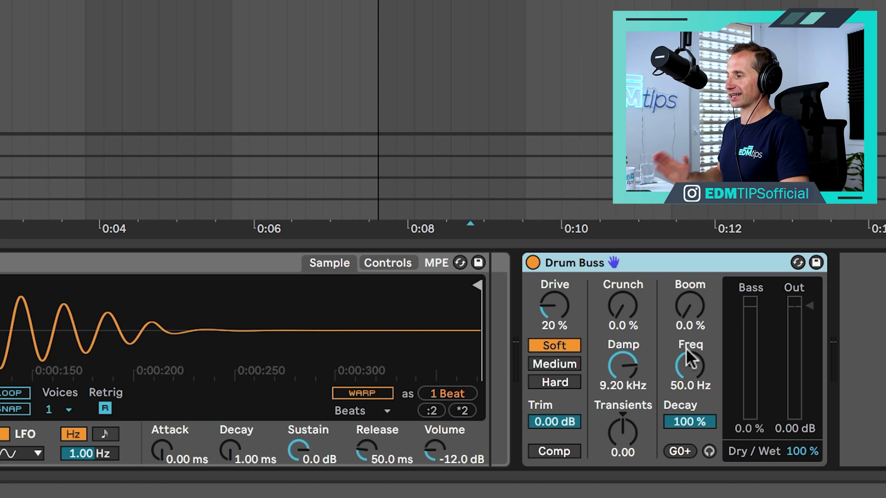
Step: Turn the Drum Buss Dry/Wet down to 0 %, then raise it to 15 % while playing the loop from the start
{"action": "left_click", "coordinate": [470, 189]}
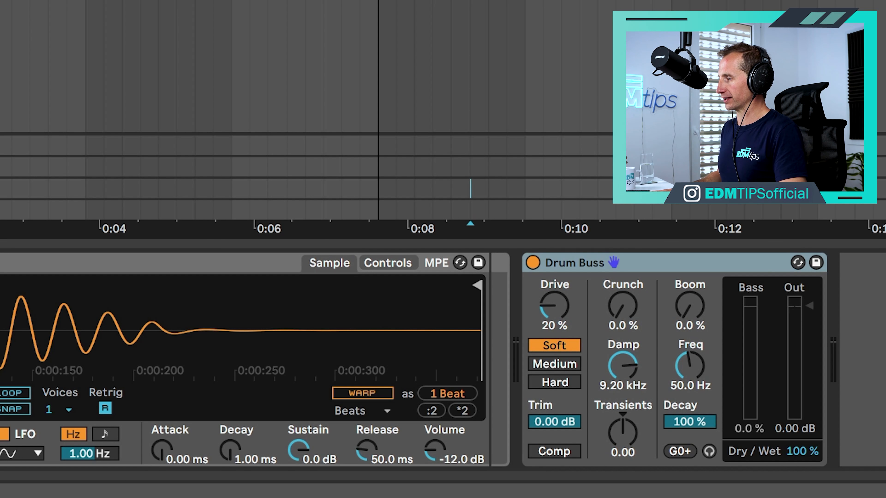
{"action": "left_click_drag", "start_coordinate": [796, 451], "coordinate": [796, 464]}
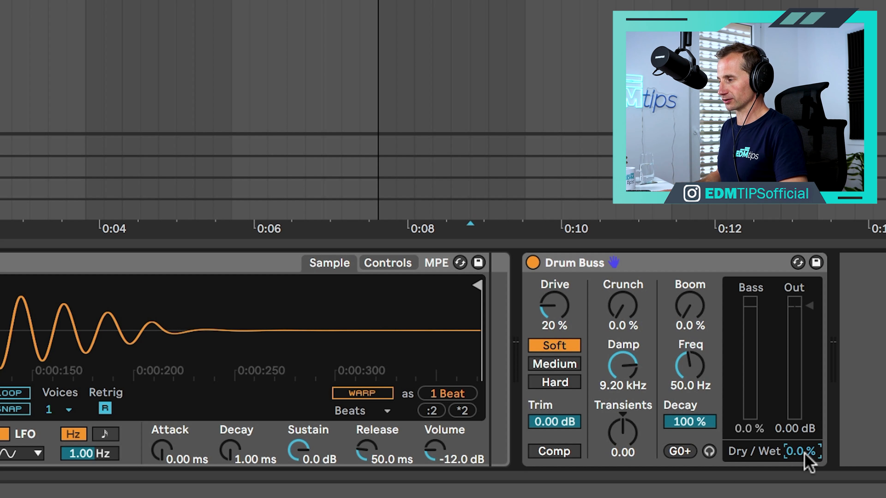
{"action": "key", "text": "space"}
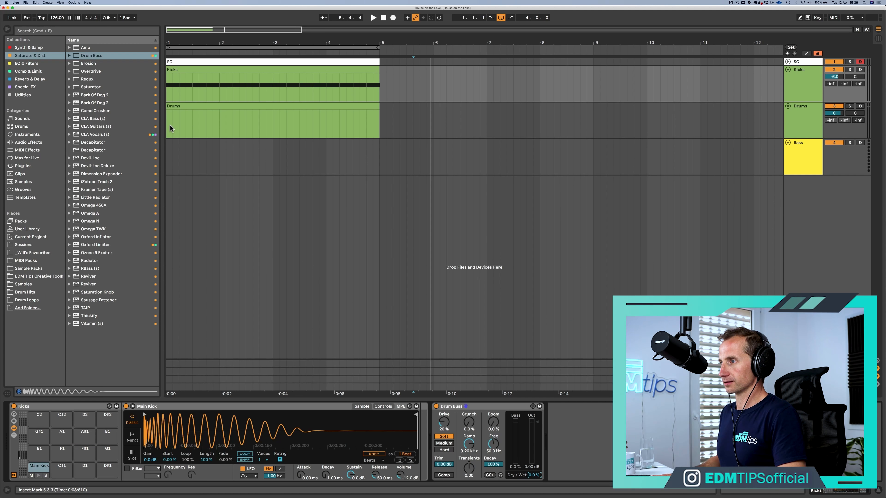
{"action": "left_click", "coordinate": [168, 125]}
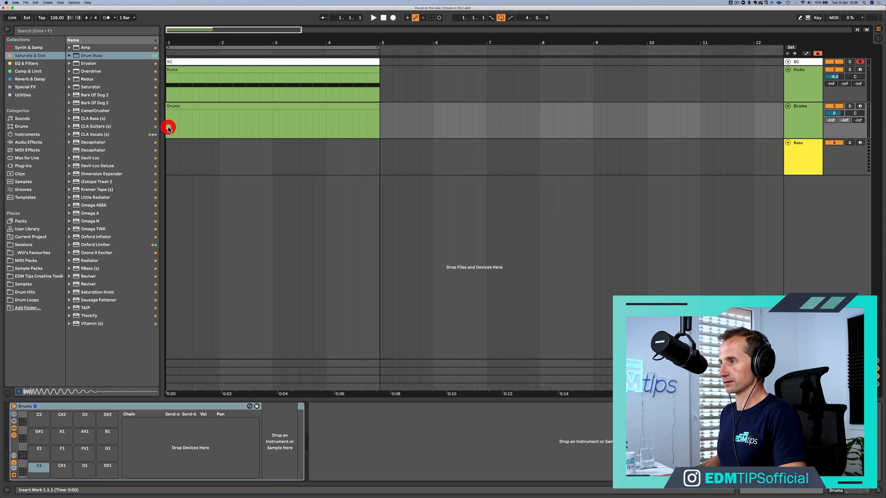
{"action": "key", "text": "space"}
{"action": "left_click", "coordinate": [809, 81]}
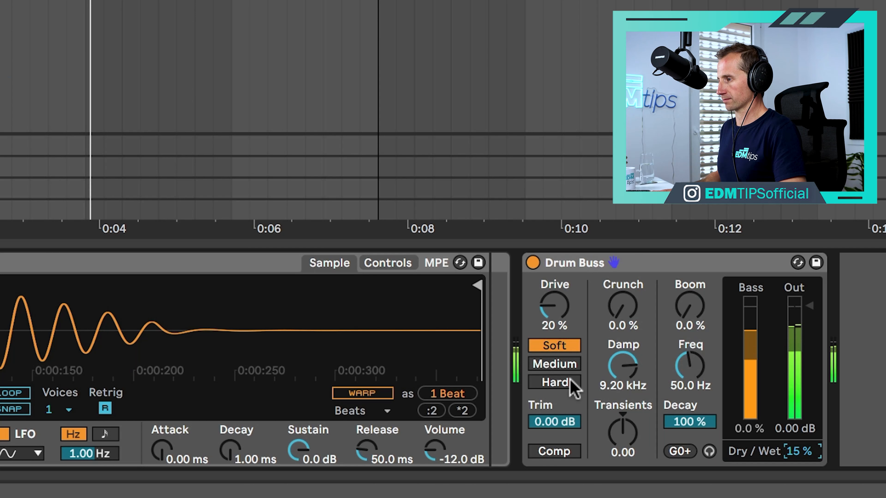
Step: Switch the Drum Buss distortion to Hard and raise its Drive to 69 %
{"action": "left_click", "coordinate": [444, 450]}
{"action": "left_click_drag", "start_coordinate": [551, 316], "coordinate": [551, 292]}
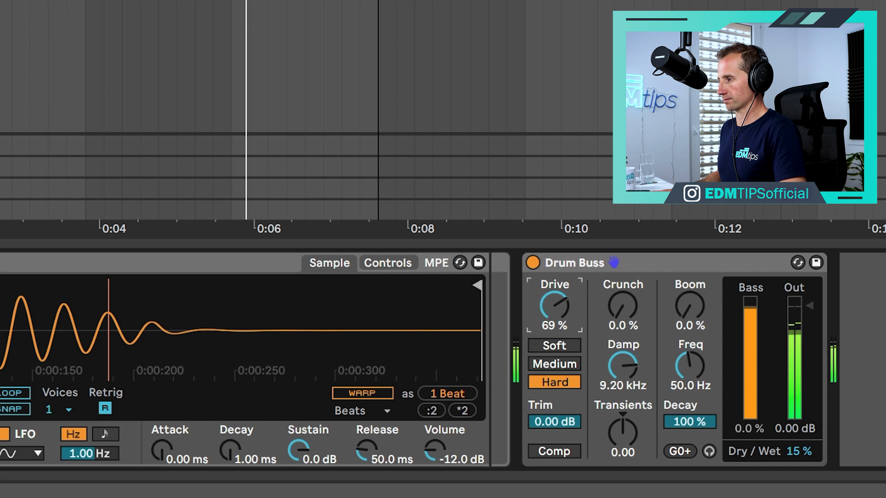
{"action": "key", "text": "space"}
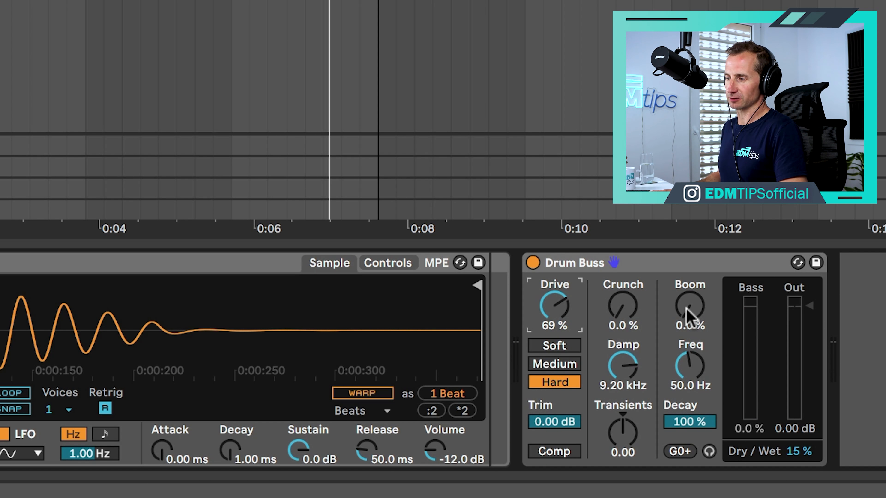
Step: Set the Drum Buss Boom to 60 % and its frequency to 44.4 Hz while listening to the kick
{"action": "key", "text": "space"}
{"action": "left_click_drag", "start_coordinate": [690, 309], "coordinate": [690, 304]}
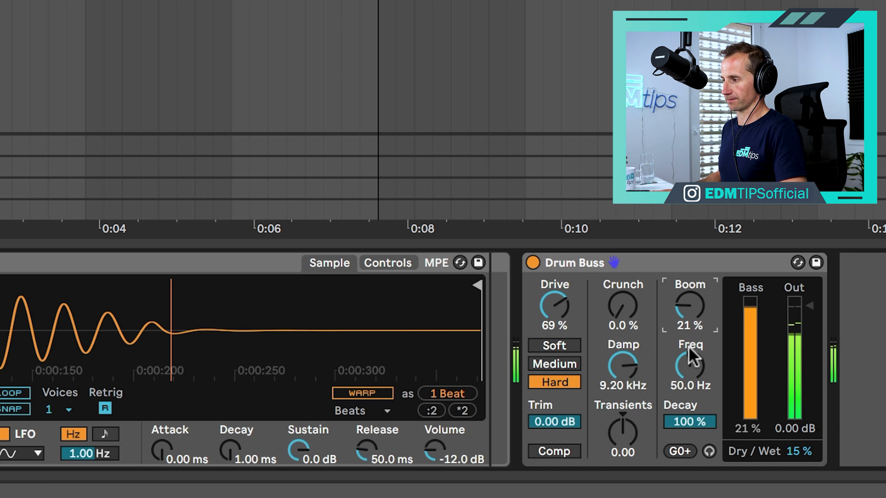
{"action": "left_click_drag", "start_coordinate": [690, 365], "coordinate": [690, 367]}
{"action": "left_click_drag", "start_coordinate": [691, 325], "coordinate": [691, 302]}
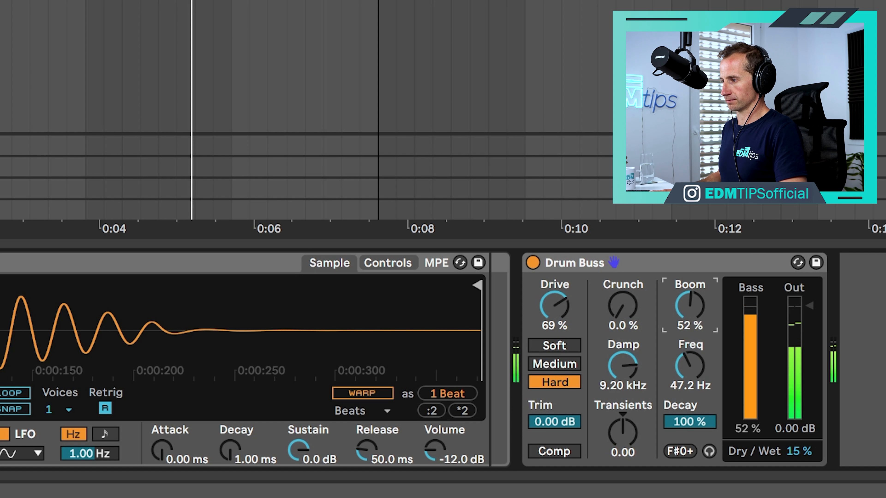
{"action": "left_click_drag", "start_coordinate": [690, 365], "coordinate": [691, 369]}
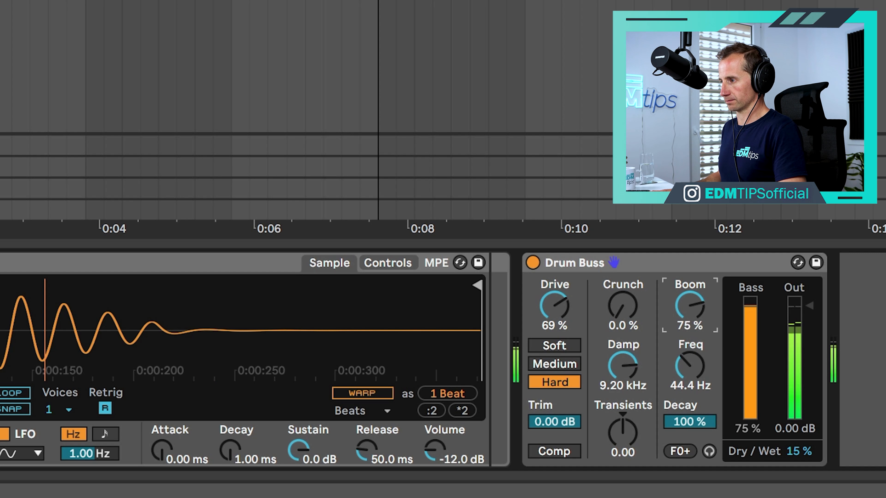
{"action": "left_click_drag", "start_coordinate": [690, 306], "coordinate": [690, 311]}
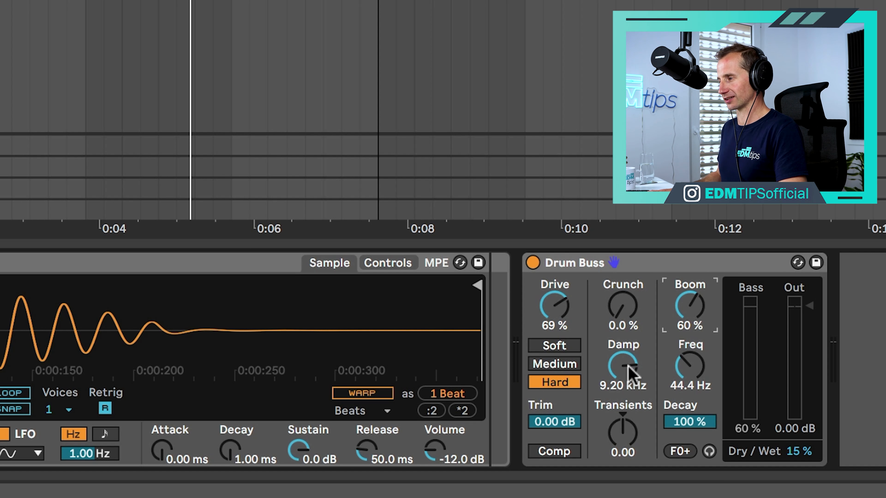
Step: Lower the Drum Buss Damp to 500 Hz and compare the kick with the effect bypassed and active
{"action": "key", "text": "space"}
{"action": "left_click_drag", "start_coordinate": [623, 366], "coordinate": [623, 391]}
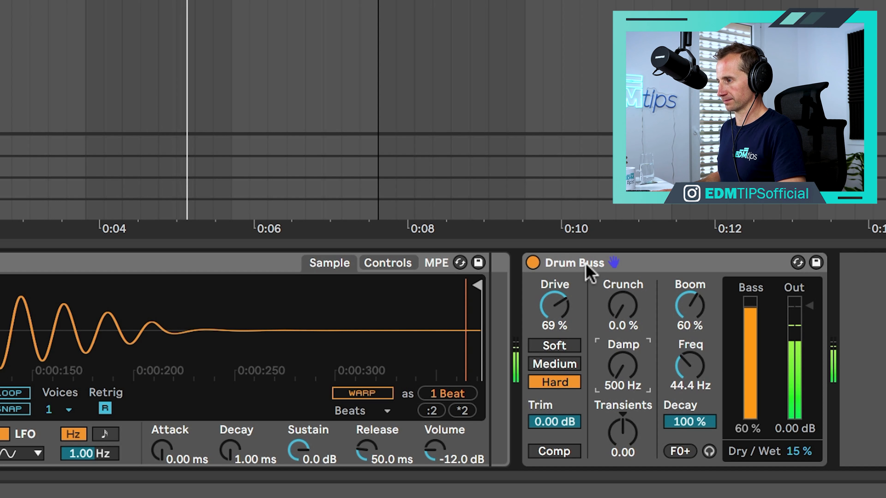
{"action": "left_click", "coordinate": [533, 263]}
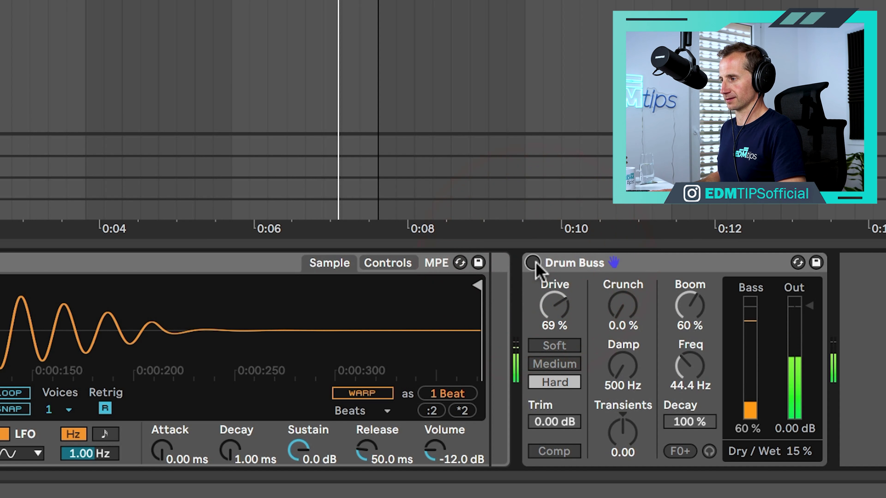
{"action": "left_click", "coordinate": [534, 262]}
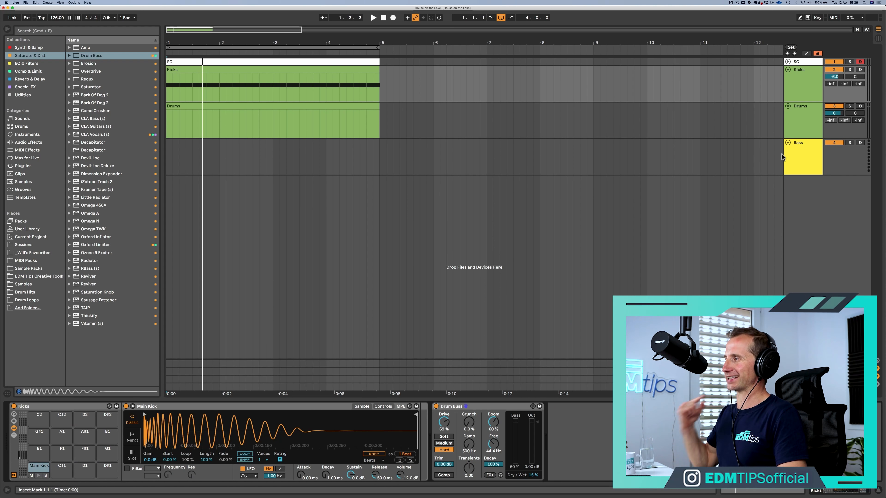
Step: Load a Wavetable instrument from the Synth & Samp collection onto the Bass track
{"action": "left_click", "coordinate": [793, 157]}
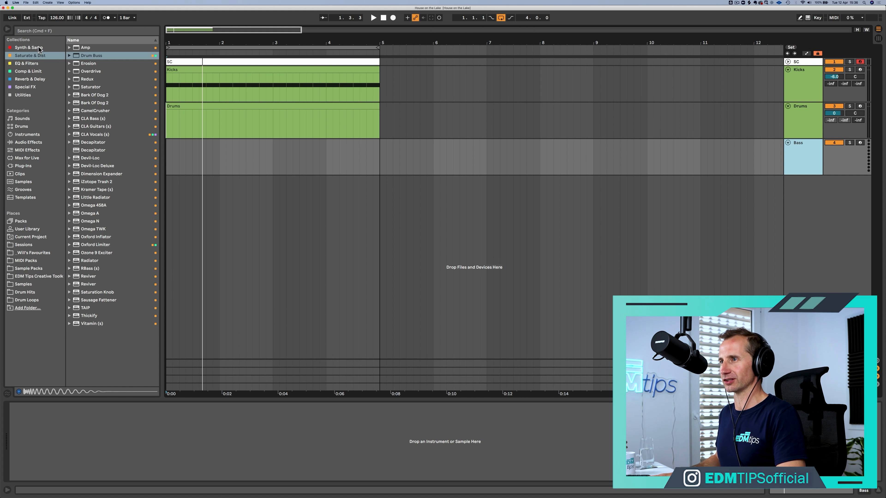
{"action": "left_click", "coordinate": [38, 48]}
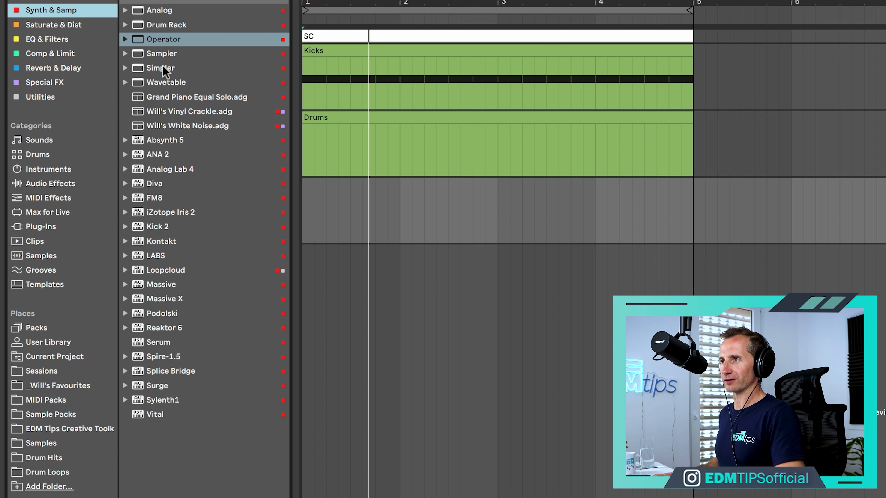
{"action": "left_click_drag", "start_coordinate": [160, 85], "coordinate": [408, 179]}
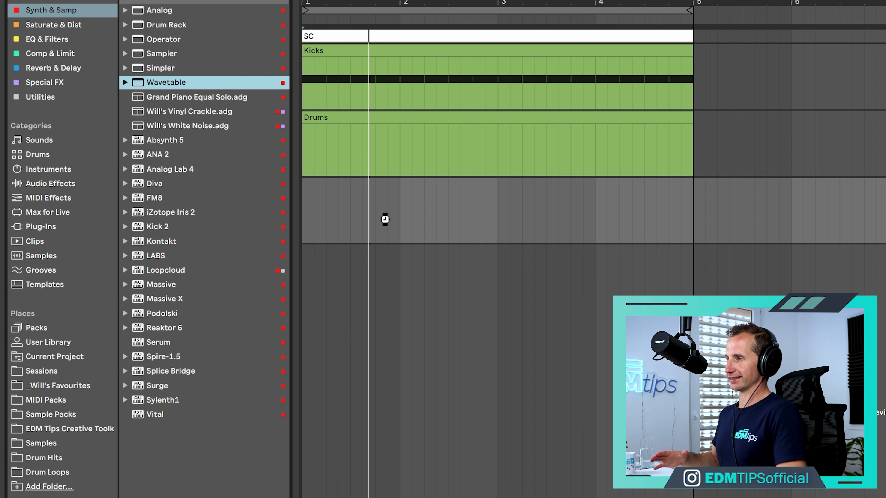
Step: Create an empty four-bar MIDI clip from bar 1 on the Bass track, name it Bass, and return to the device view
{"action": "left_click_drag", "start_coordinate": [689, 221], "coordinate": [307, 225]}
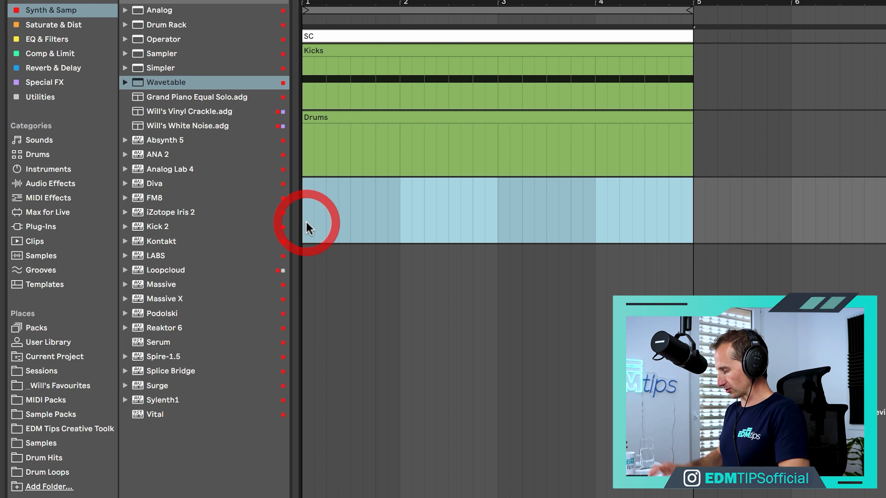
{"action": "key", "text": "super+shift+m"}
{"action": "key", "text": "super+r"}
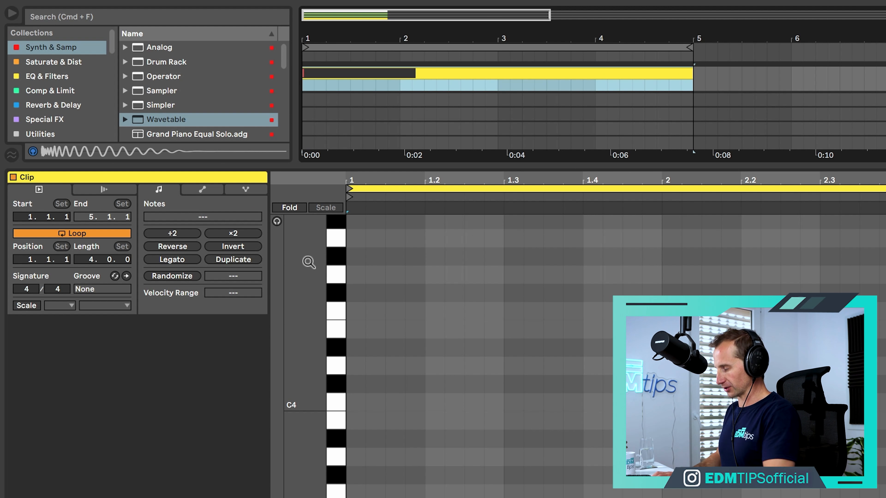
{"action": "key", "text": "Return"}
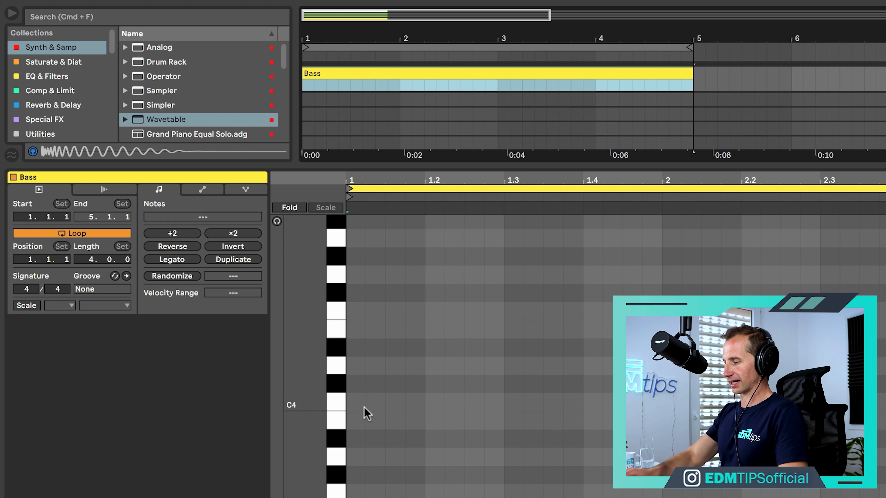
{"action": "key", "text": "shift+Tab"}
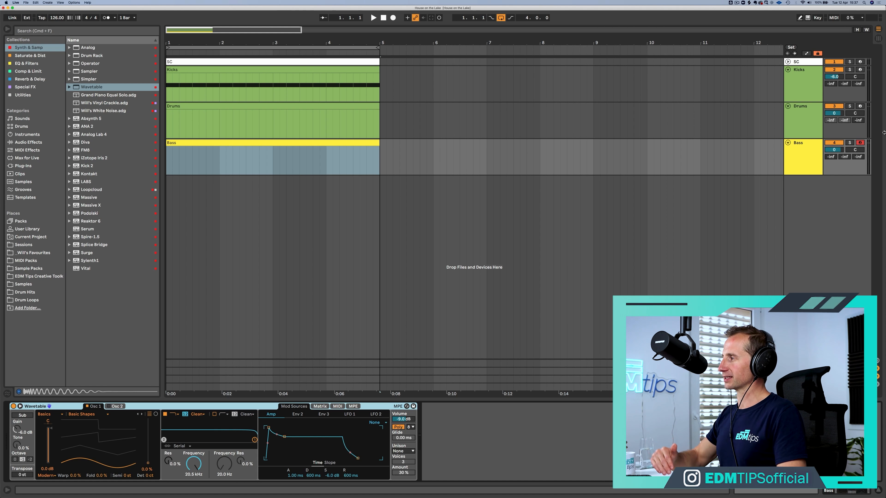
Step: Record a four-bar bass line of C3, C#3 and A#2 notes into the Bass clip from bar 1
{"action": "left_click", "coordinate": [812, 158]}
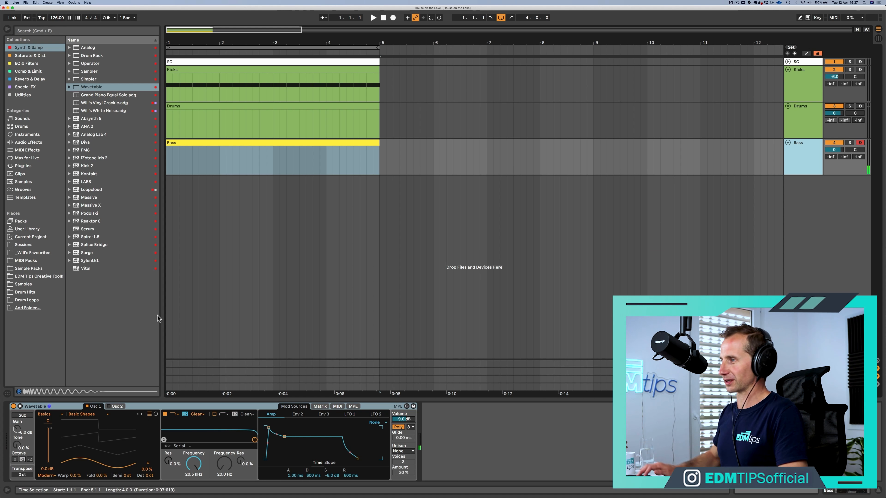
{"action": "double_click", "coordinate": [166, 159]}
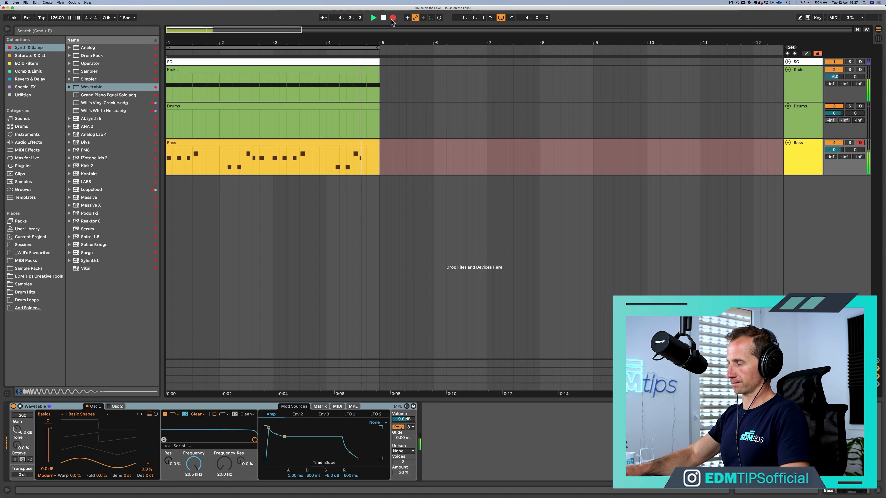
{"action": "key", "text": "space"}
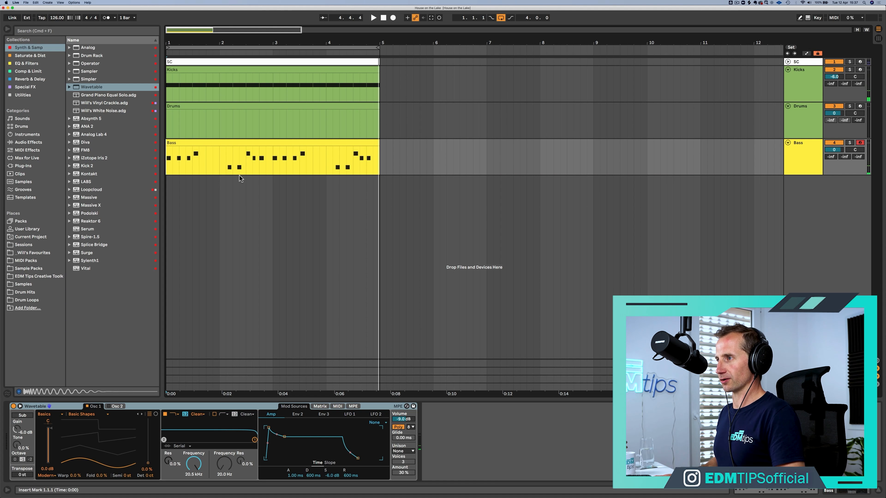
Step: Quantize the start and end of all notes in the Bass clip to the current grid at 100 %
{"action": "double_click", "coordinate": [240, 143]}
{"action": "left_click", "coordinate": [245, 233]}
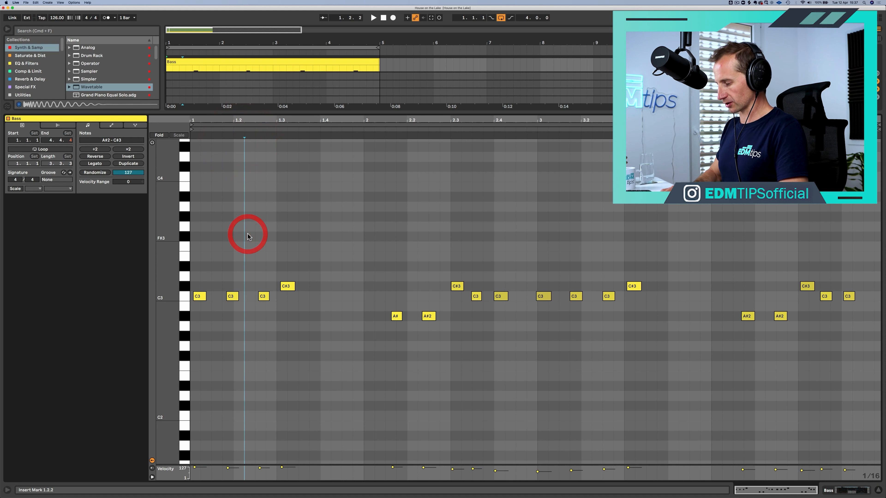
{"action": "key", "text": "super+a"}
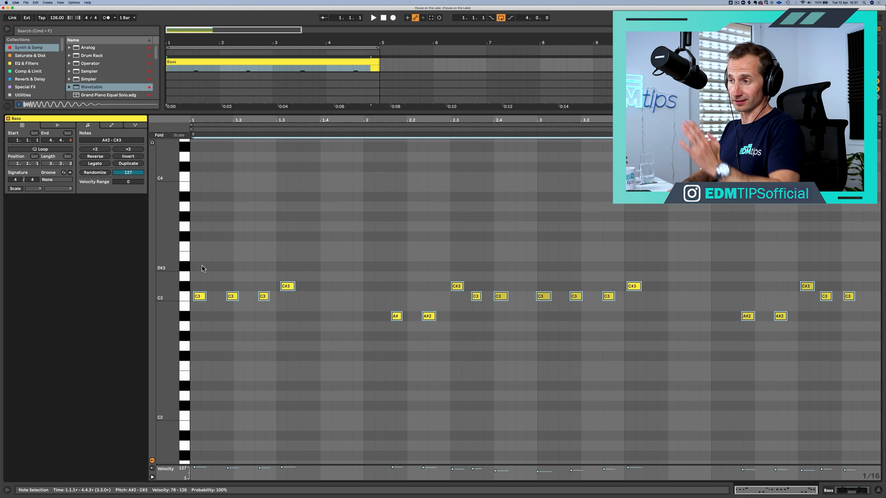
{"action": "key", "text": "super+2"}
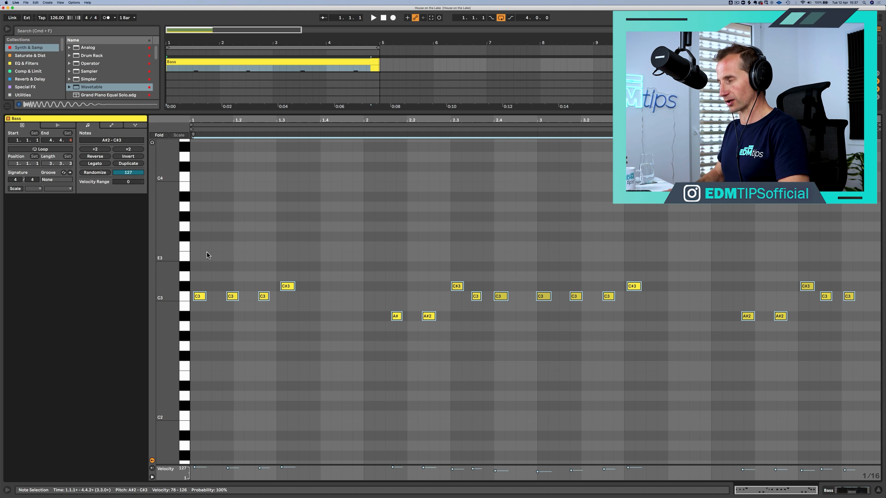
{"action": "key", "text": "super+shift+u"}
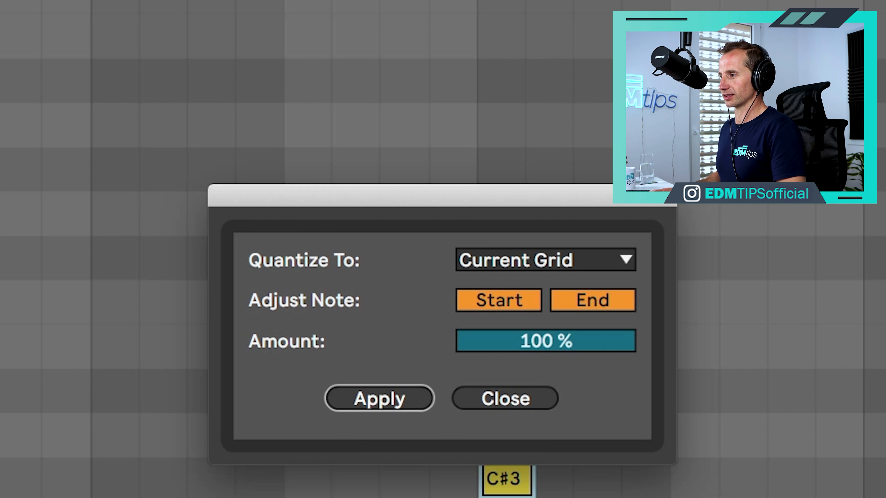
{"action": "left_click", "coordinate": [397, 395]}
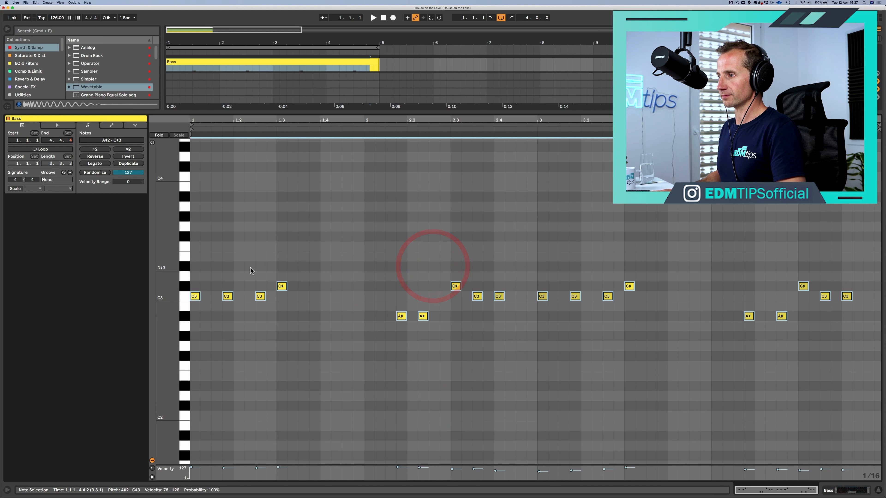
Step: Play back the quantized bass line and move the first A#2 note in bar 2 one sixteenth earlier to 2.1.3
{"action": "left_click", "coordinate": [250, 267]}
{"action": "key", "text": "space"}
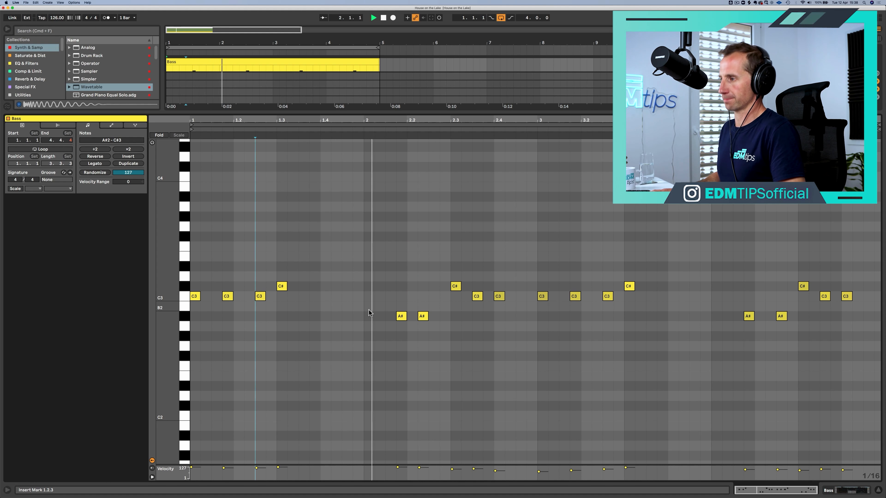
{"action": "key", "text": "space"}
{"action": "left_click", "coordinate": [401, 316]}
{"action": "key", "text": "Left"}
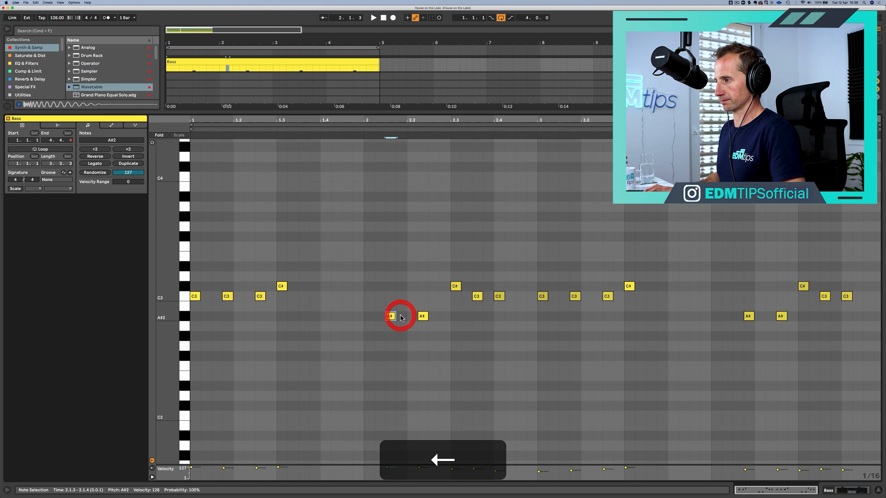
Step: Play back the edited bass line, then replace the Bass clip's notes in bars 3 and 4 with a duplicate of bars 1 and 2
{"action": "key", "text": "space"}
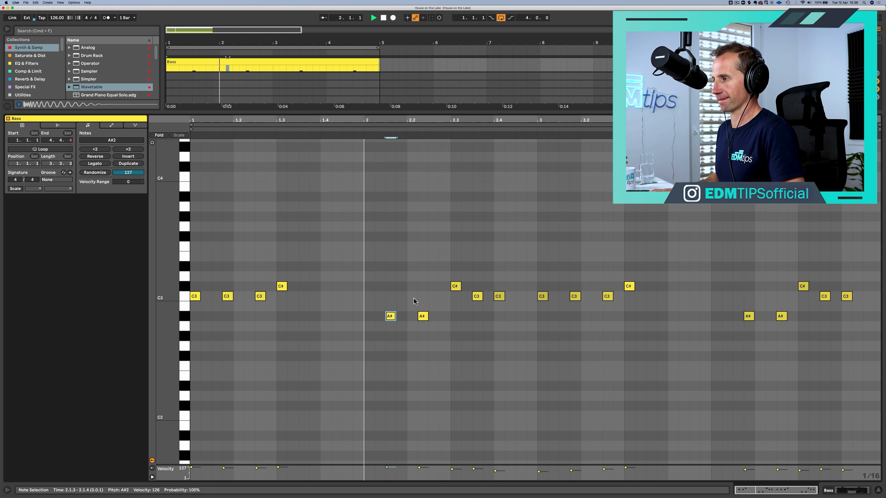
{"action": "key", "text": "space"}
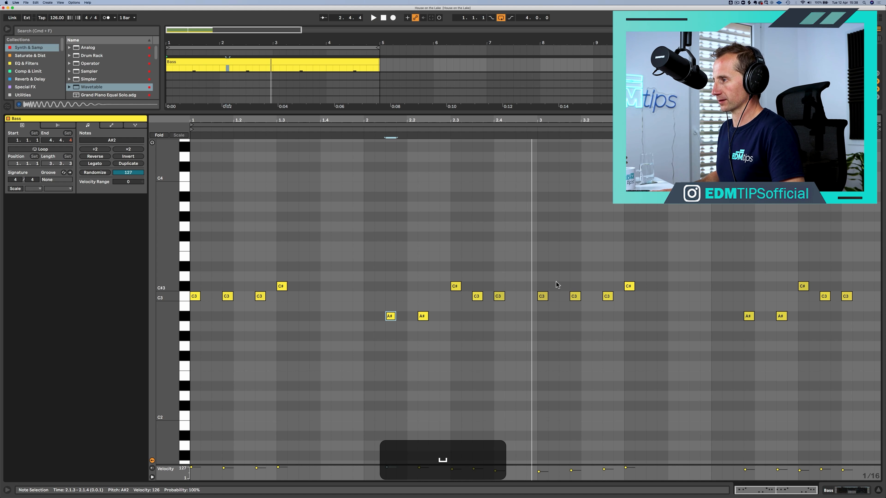
{"action": "left_click_drag", "start_coordinate": [542, 237], "coordinate": [859, 372]}
{"action": "key", "text": "BackSpace"}
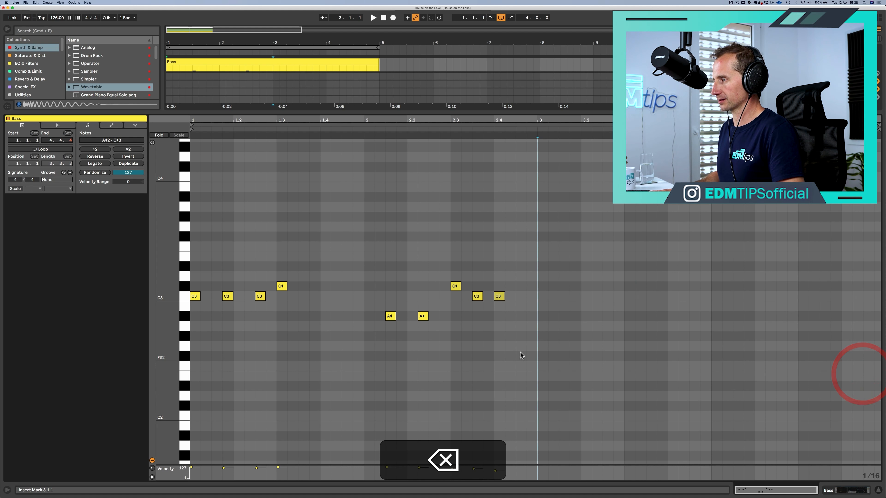
{"action": "left_click_drag", "start_coordinate": [536, 342], "coordinate": [188, 239]}
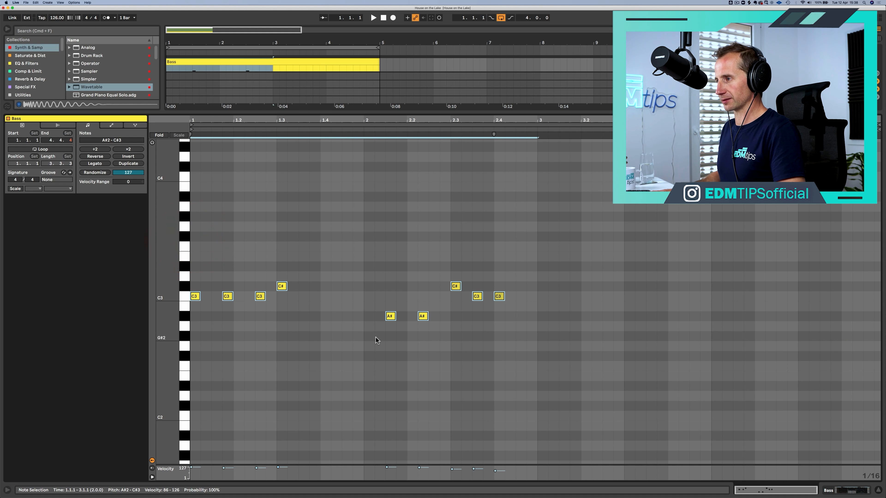
{"action": "key", "text": "super+d"}
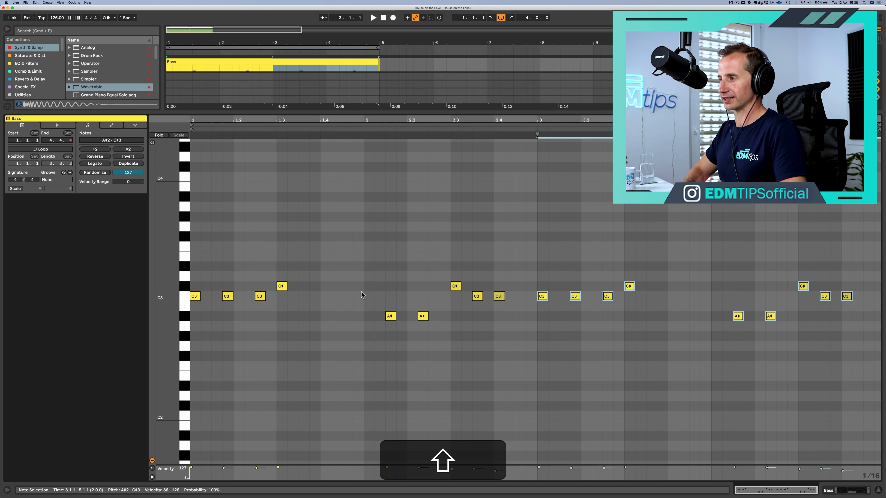
Step: Return to the device view and set the Bass track's volume to -2.8 dB in the arrangement
{"action": "key", "text": "shift+Tab"}
{"action": "left_click", "coordinate": [817, 153]}
{"action": "left_click_drag", "start_coordinate": [834, 149], "coordinate": [834, 155]}
Step: Transpose all notes in the Bass clip down two octaves
{"action": "double_click", "coordinate": [212, 143]}
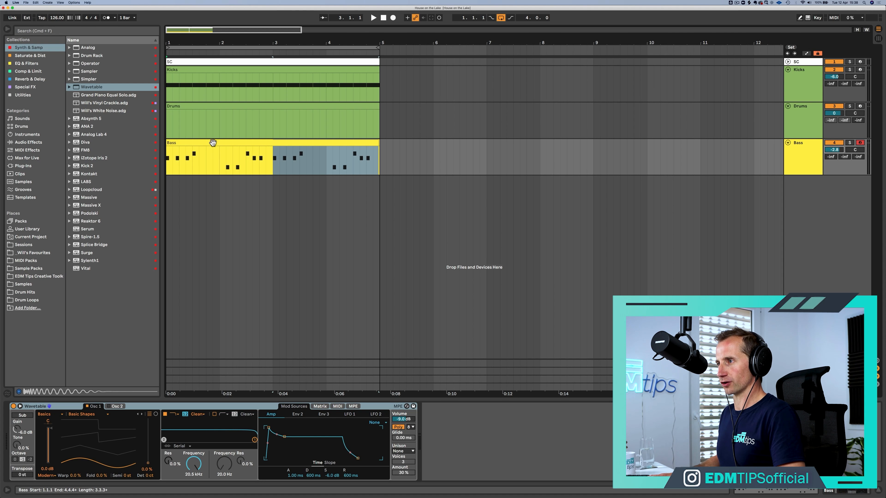
{"action": "left_click", "coordinate": [259, 251]}
{"action": "key", "text": "super+a"}
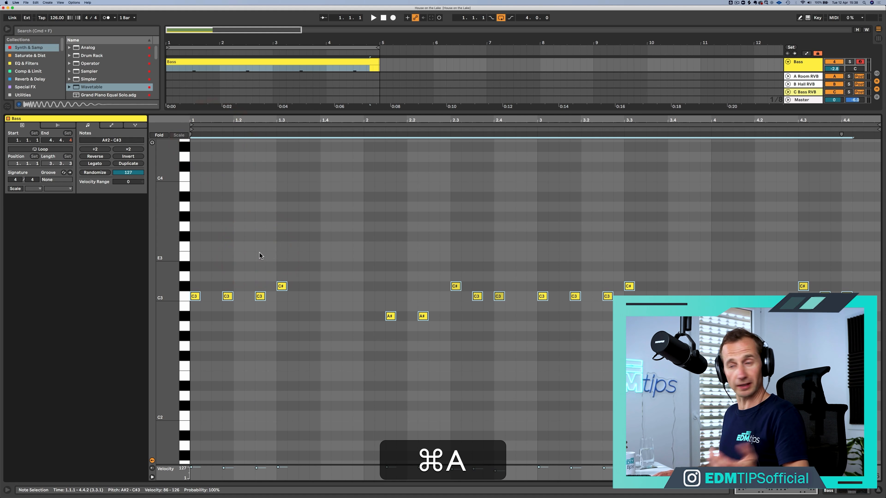
{"action": "key", "text": "shift+Down"}
{"action": "key", "text": "shift+Down"}
Step: Play the groove, check the kick, bass and master levels in the mixer, and view the Kicks track's devices
{"action": "key", "text": "space"}
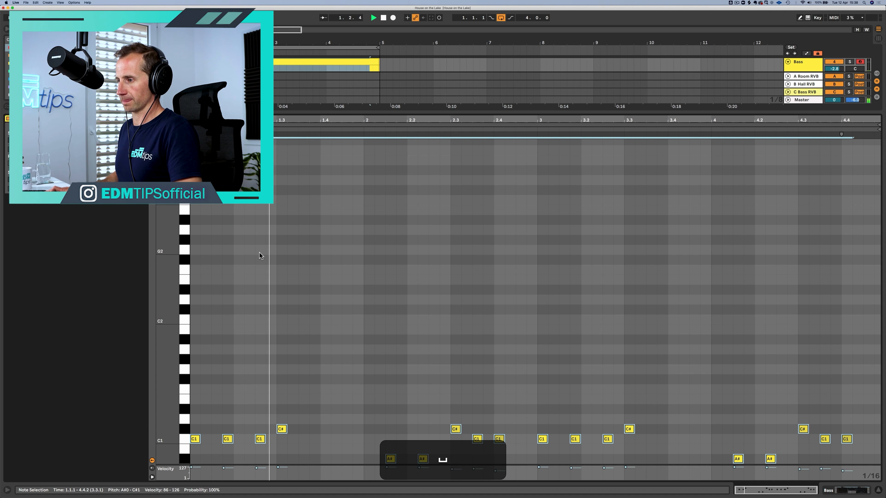
{"action": "key", "text": "shift+Tab"}
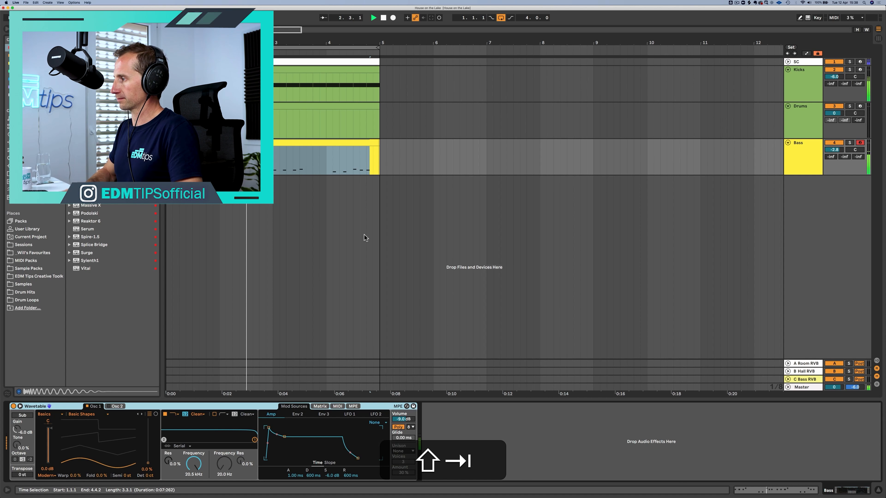
{"action": "key", "text": "Tab"}
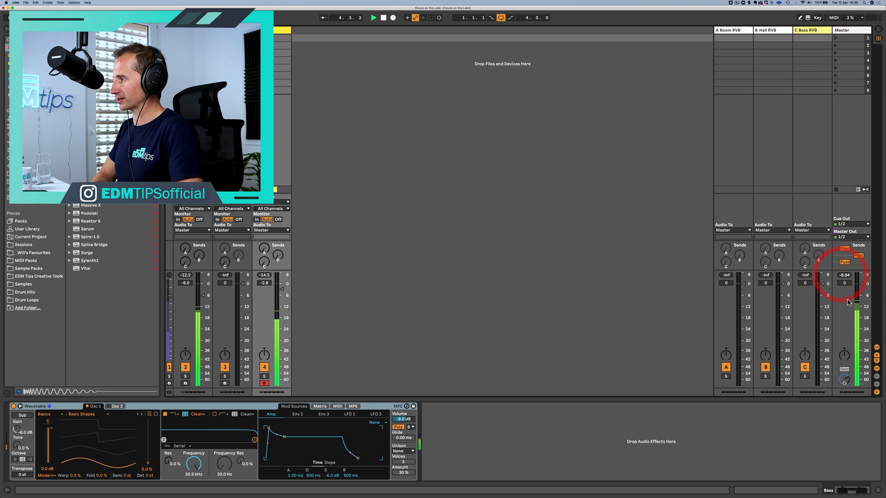
{"action": "key", "text": "Tab"}
{"action": "left_click", "coordinate": [798, 85]}
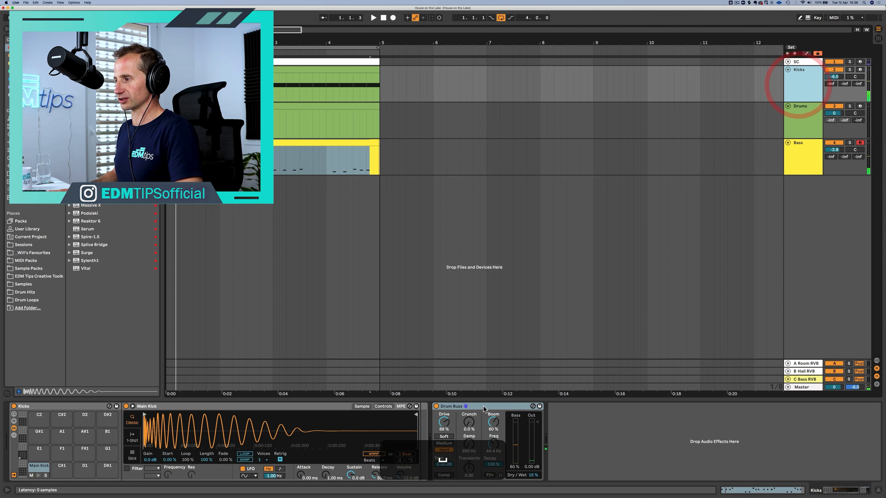
Step: Solo the Bass track and set its Wavetable to Mono with the oscillator 1 position at 64 %
{"action": "left_click", "coordinate": [799, 155]}
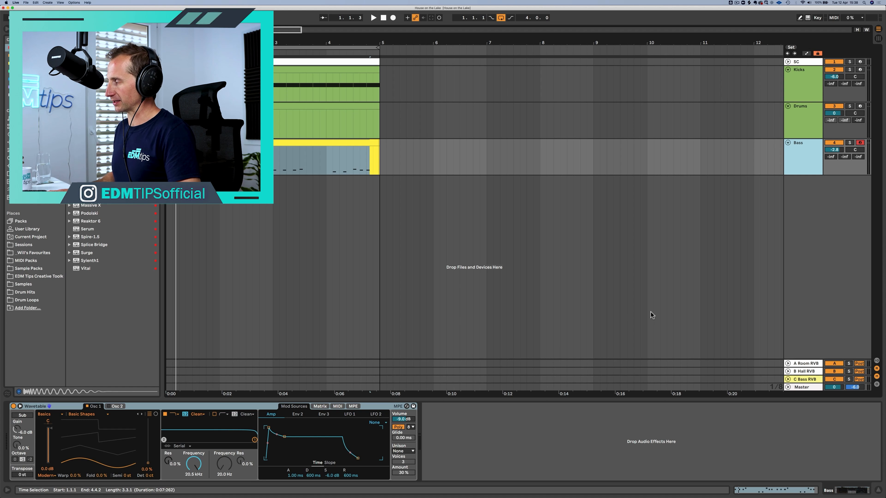
{"action": "left_click", "coordinate": [850, 142]}
{"action": "left_click", "coordinate": [792, 159]}
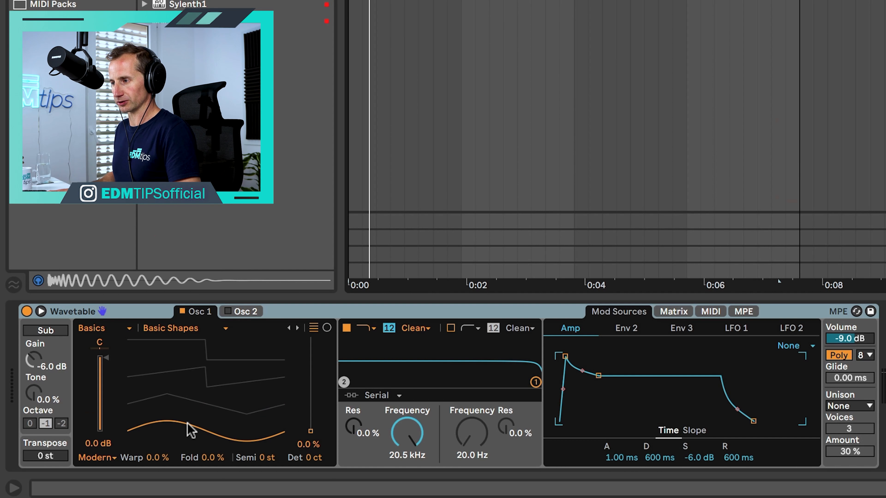
{"action": "left_click_drag", "start_coordinate": [189, 429], "coordinate": [136, 382]}
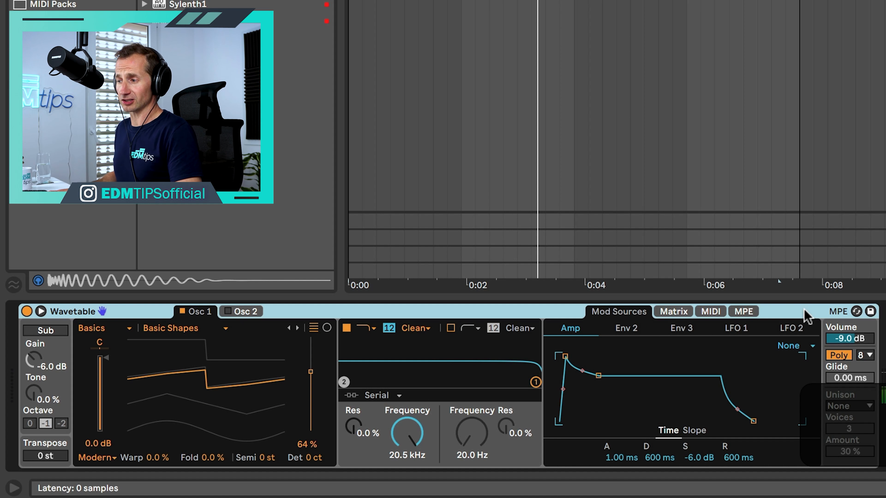
{"action": "left_click", "coordinate": [843, 355]}
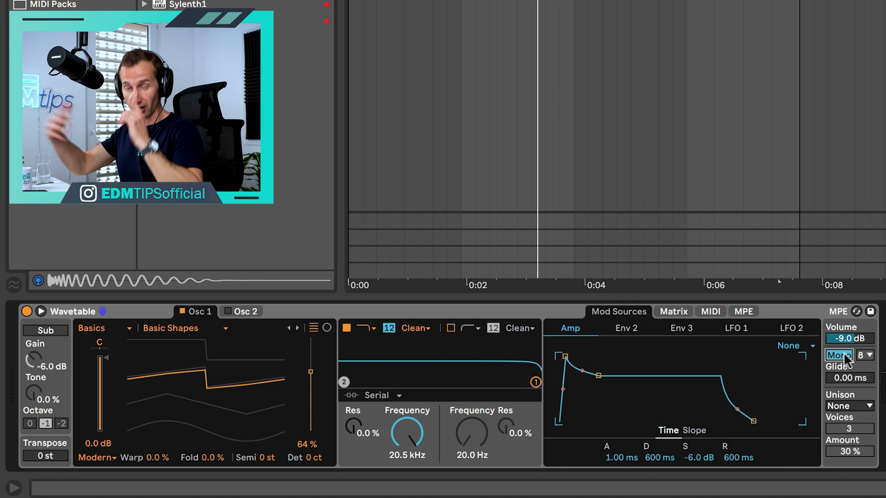
{"action": "key", "text": "space"}
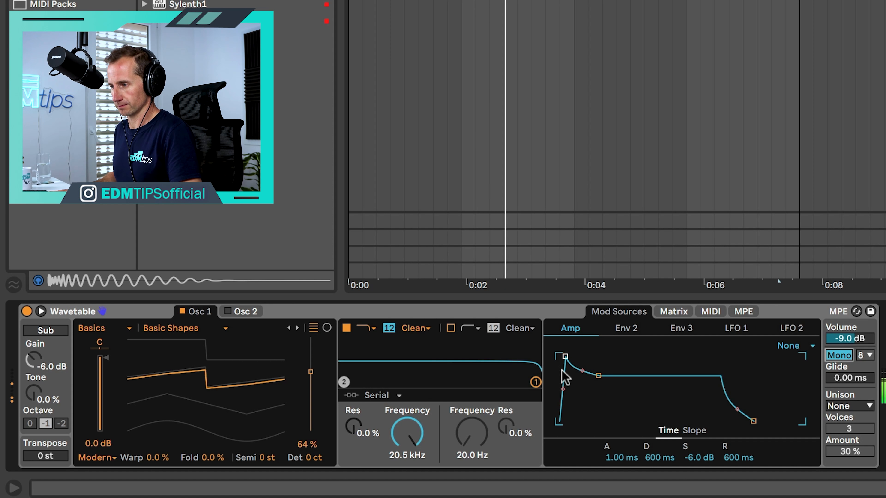
Step: Lower Wavetable's filter 1 frequency to 79.1 Hz and modulate it with Env 2 by an amount of 48
{"action": "left_click", "coordinate": [635, 332]}
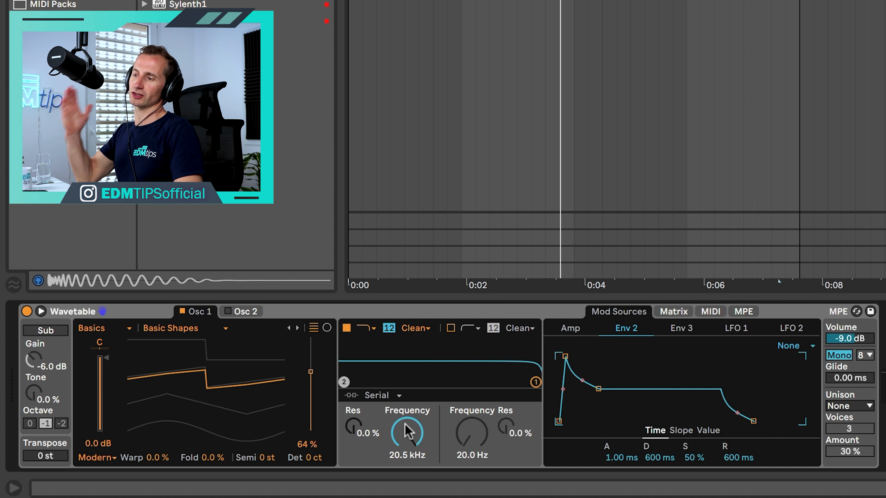
{"action": "left_click_drag", "start_coordinate": [406, 426], "coordinate": [406, 464]}
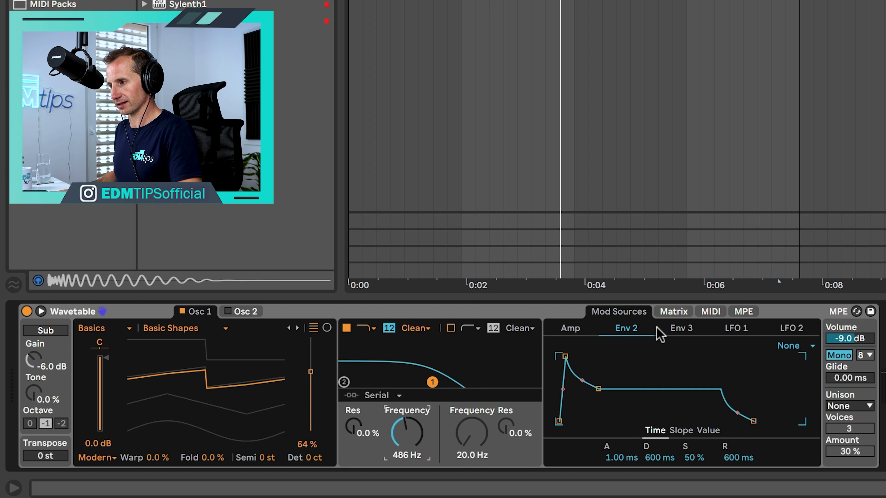
{"action": "left_click", "coordinate": [674, 311]}
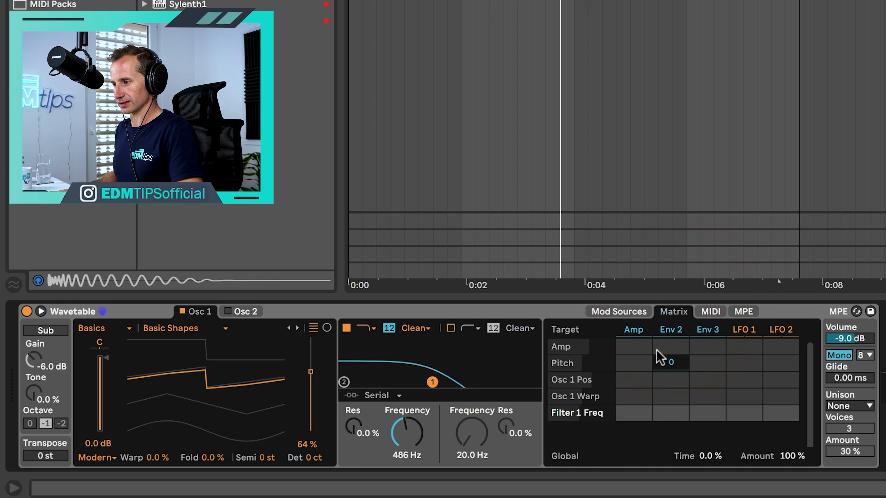
{"action": "left_click", "coordinate": [624, 311]}
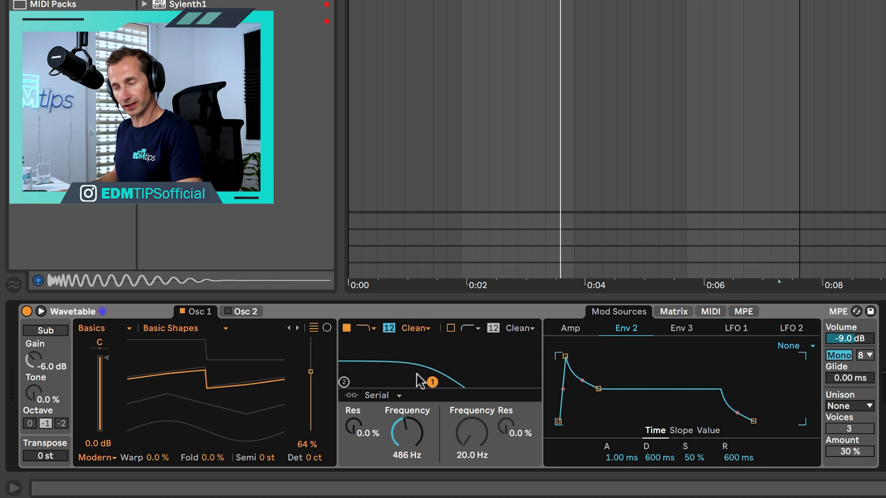
{"action": "left_click", "coordinate": [682, 309]}
{"action": "left_click_drag", "start_coordinate": [678, 422], "coordinate": [678, 403]}
{"action": "left_click_drag", "start_coordinate": [407, 427], "coordinate": [407, 460]}
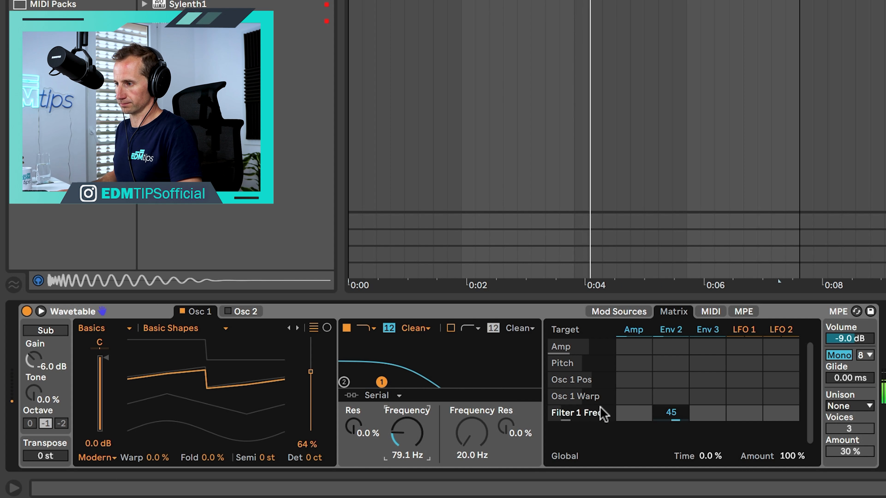
{"action": "left_click_drag", "start_coordinate": [667, 422], "coordinate": [666, 420]}
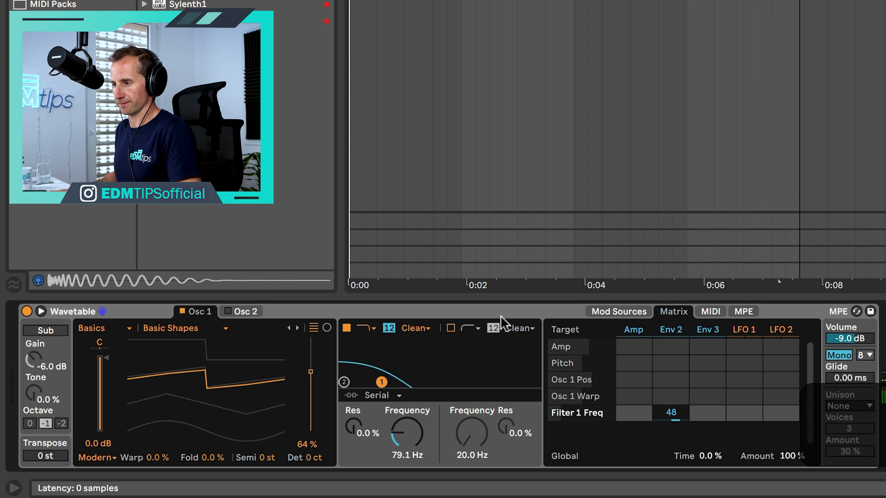
Step: Enable Wavetable's oscillator 2 with the Harmonics category's Sines 1 wavetable and set its position to 5.7 %
{"action": "left_click", "coordinate": [452, 311]}
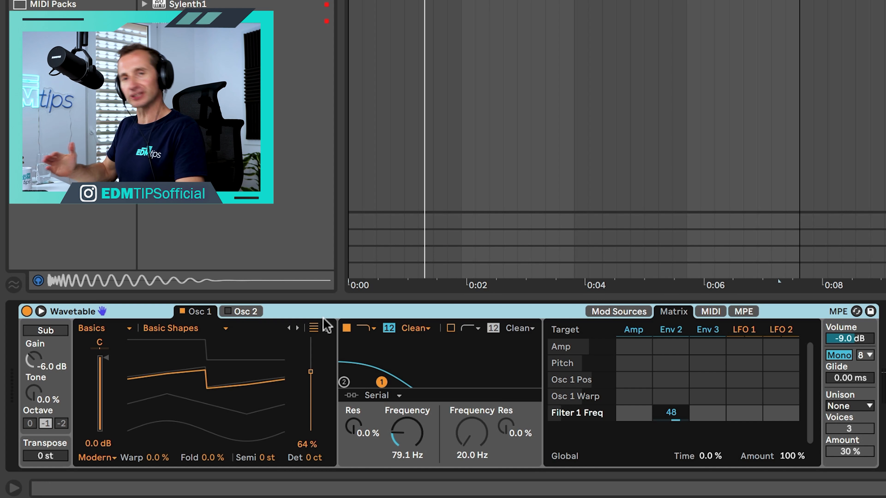
{"action": "left_click", "coordinate": [228, 311]}
{"action": "left_click", "coordinate": [244, 312]}
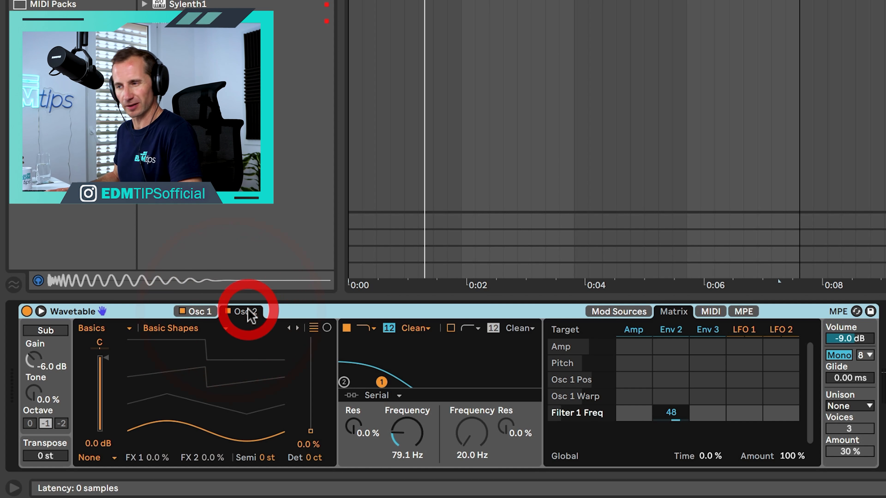
{"action": "left_click", "coordinate": [104, 329]}
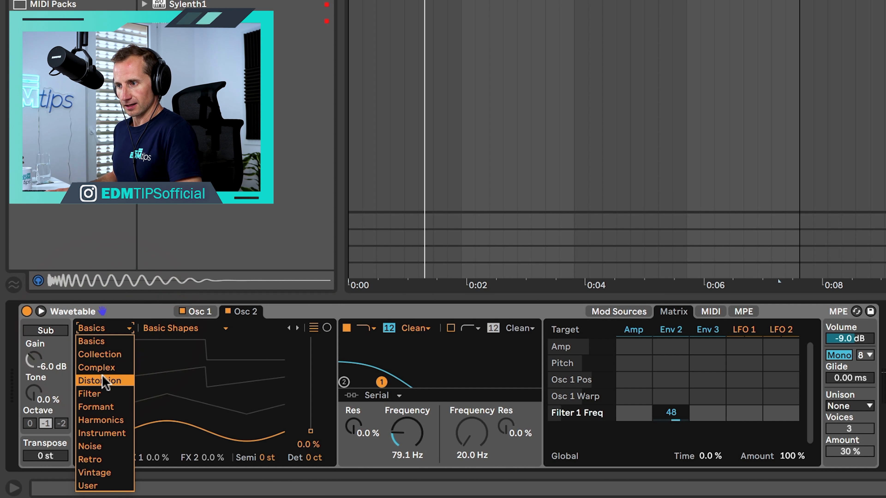
{"action": "left_click", "coordinate": [105, 420]}
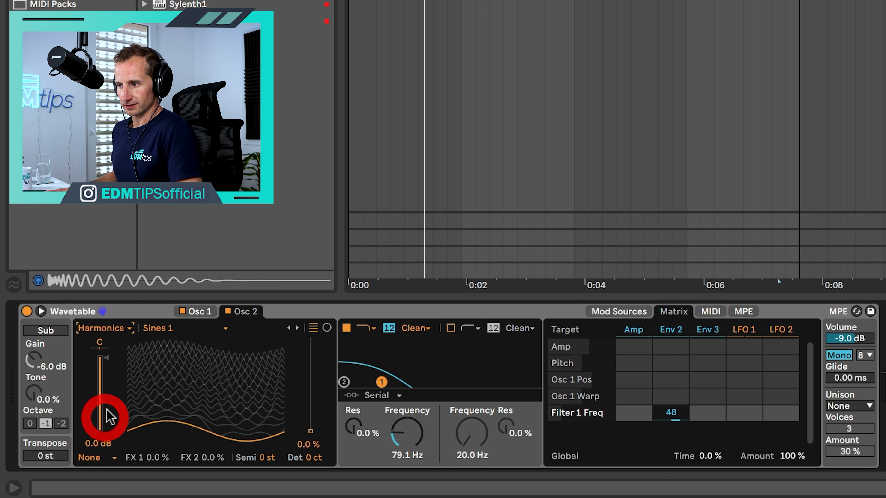
{"action": "left_click_drag", "start_coordinate": [184, 414], "coordinate": [184, 405]}
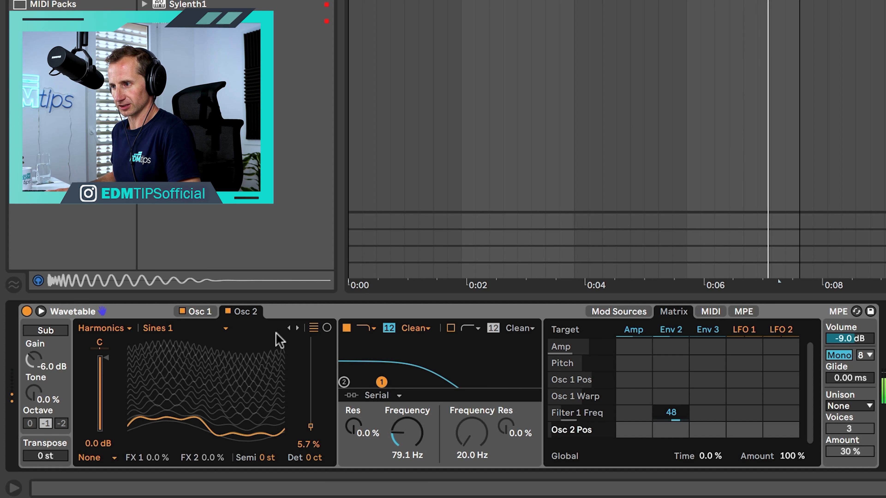
Step: Audition the preceding Formant wavetables on oscillator 2 during playback and settle on Gremlin
{"action": "left_click", "coordinate": [289, 329]}
{"action": "left_click", "coordinate": [290, 329]}
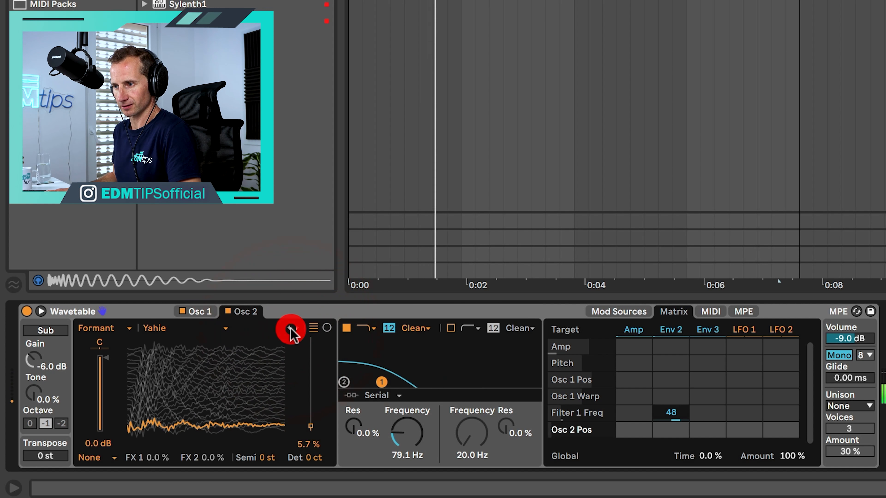
{"action": "left_click", "coordinate": [290, 329]}
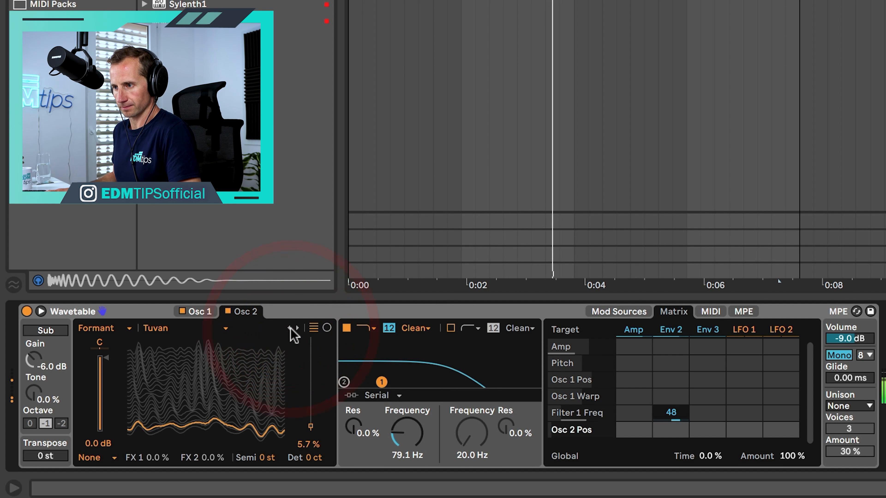
{"action": "left_click", "coordinate": [291, 329]}
{"action": "left_click", "coordinate": [290, 329]}
{"action": "left_click", "coordinate": [290, 329]}
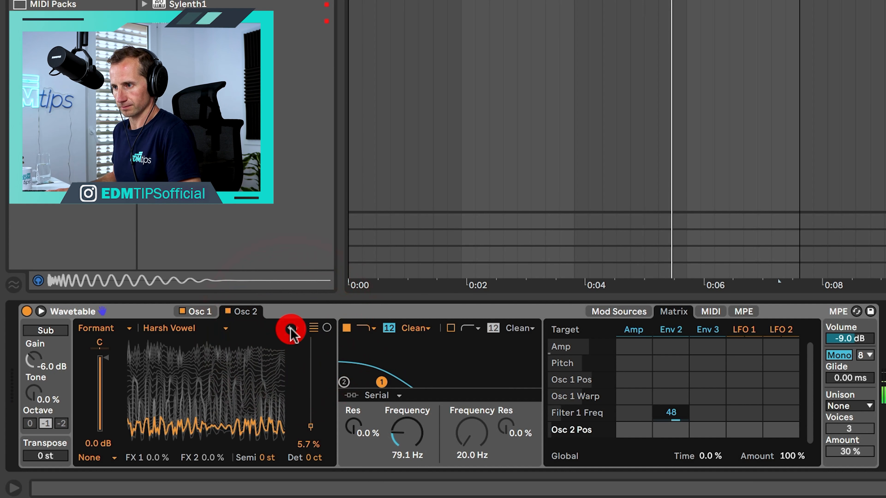
{"action": "left_click", "coordinate": [290, 329]}
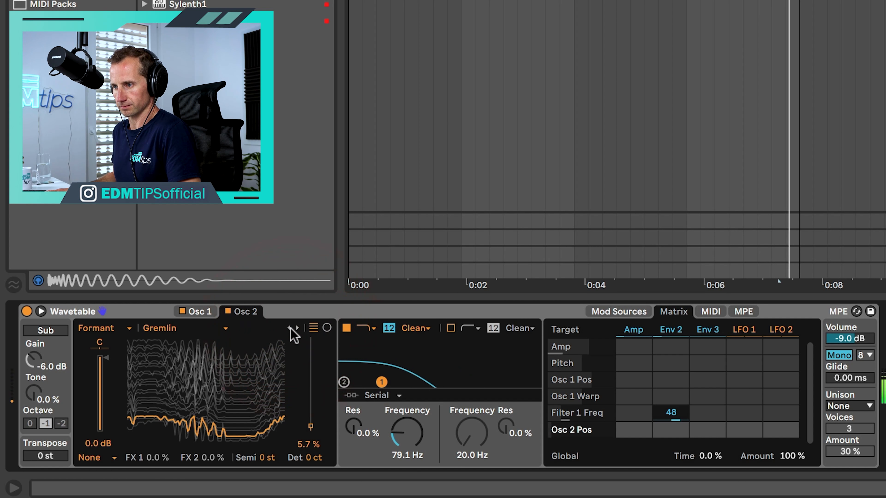
{"action": "left_click", "coordinate": [291, 329]}
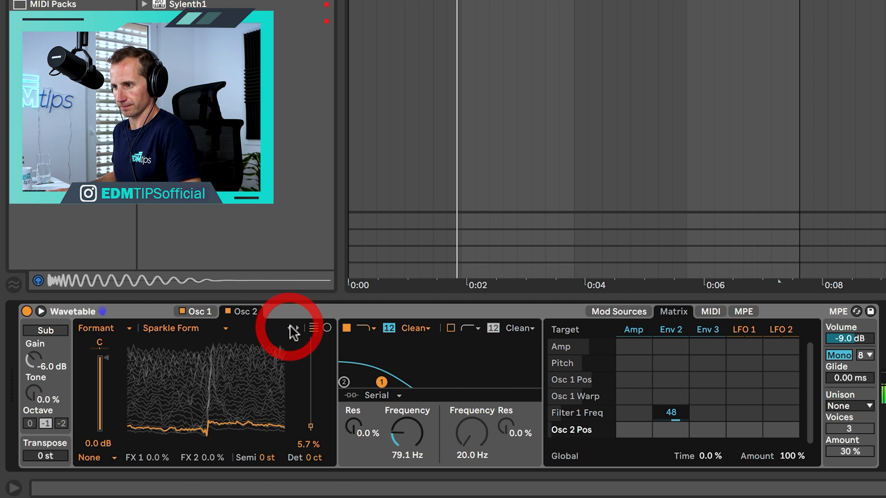
{"action": "left_click", "coordinate": [295, 328]}
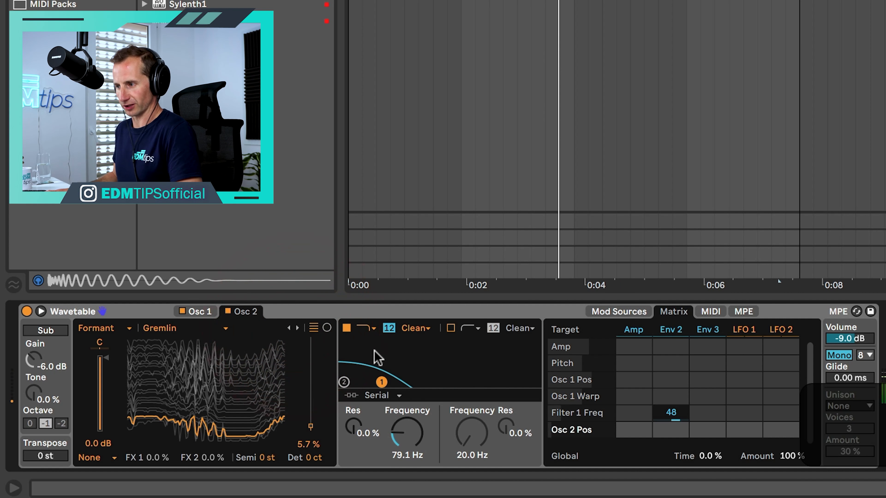
Step: Set Wavetable's unison mode to Position Spread and play back the bass line
{"action": "left_click", "coordinate": [309, 314]}
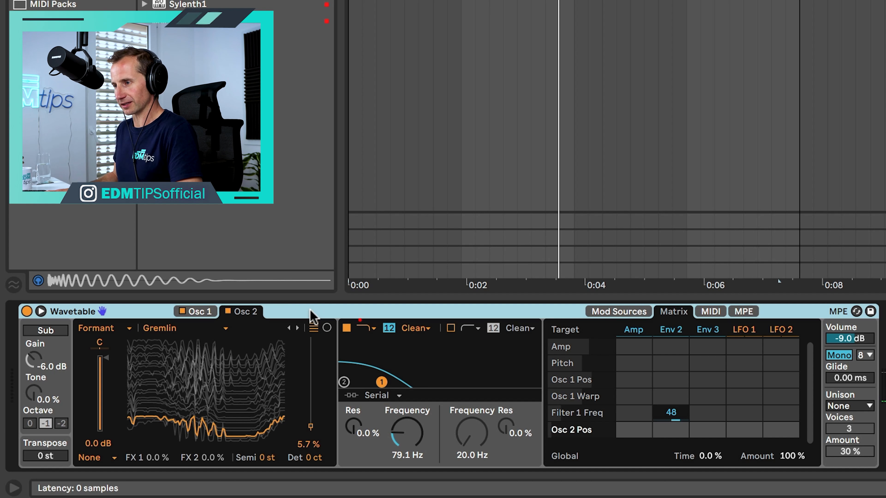
{"action": "left_click", "coordinate": [840, 407]}
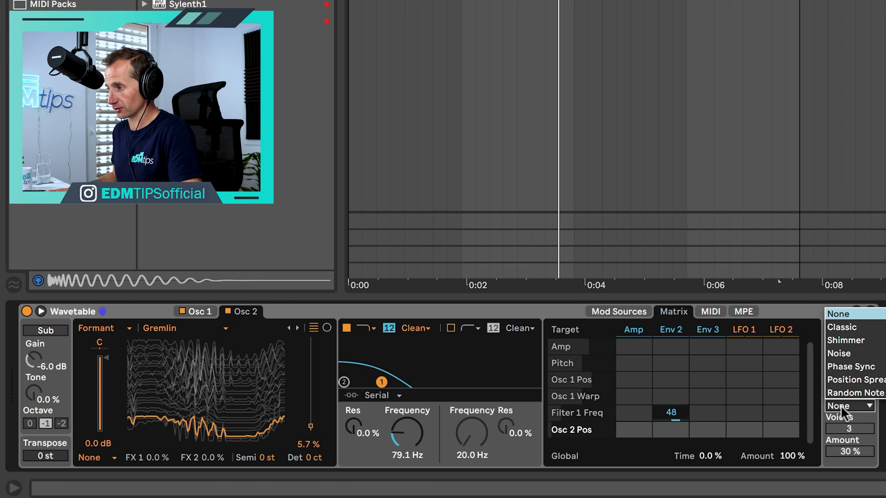
{"action": "left_click", "coordinate": [845, 381]}
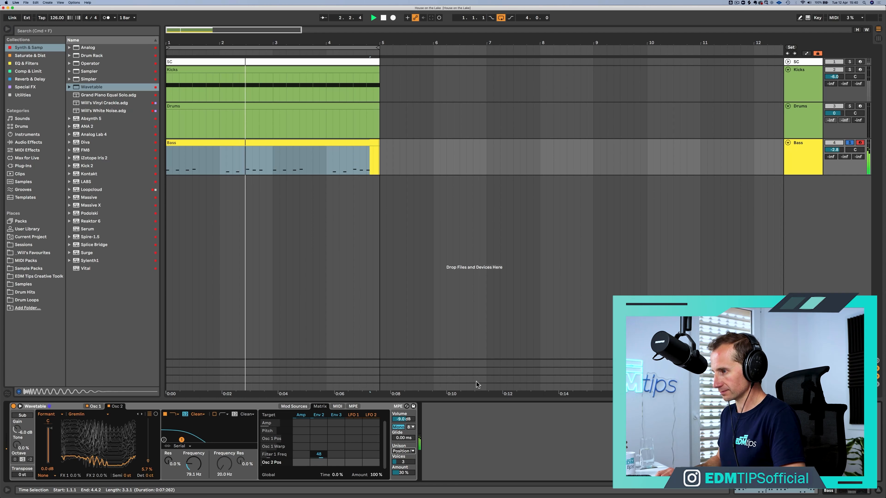
{"action": "key", "text": "space"}
Step: Examine the key mapping assigned to the Mono switch of the Master track's Utility
{"action": "left_click", "coordinate": [802, 387]}
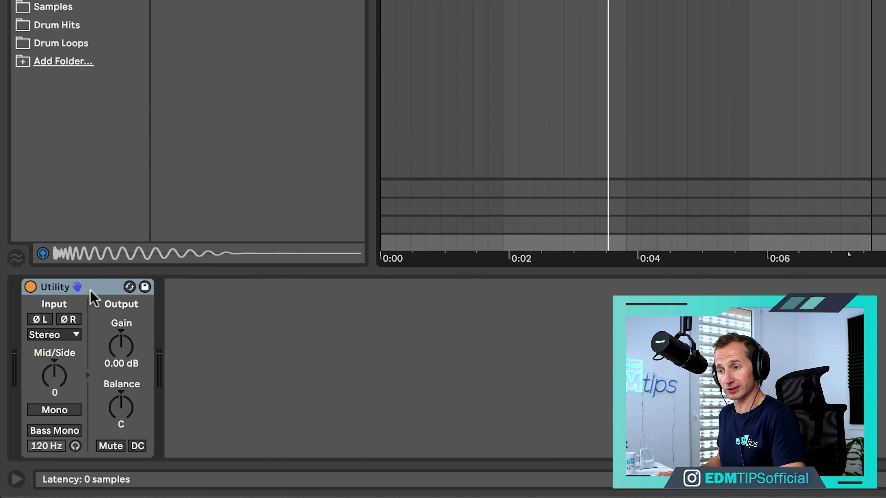
{"action": "left_click", "coordinate": [41, 407]}
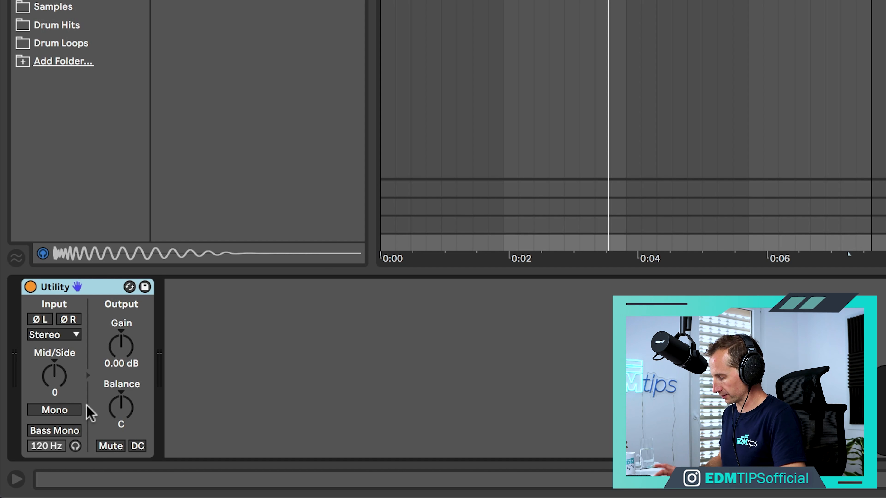
{"action": "key", "text": "super+k"}
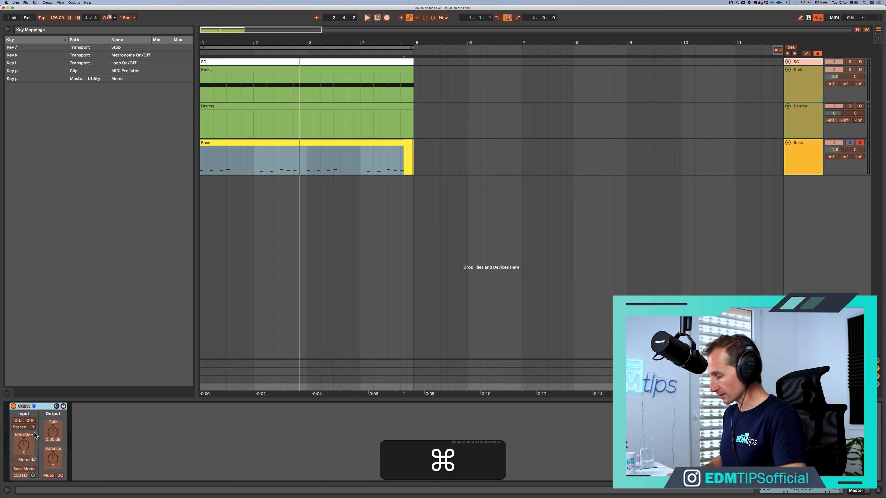
{"action": "key", "text": "super+k"}
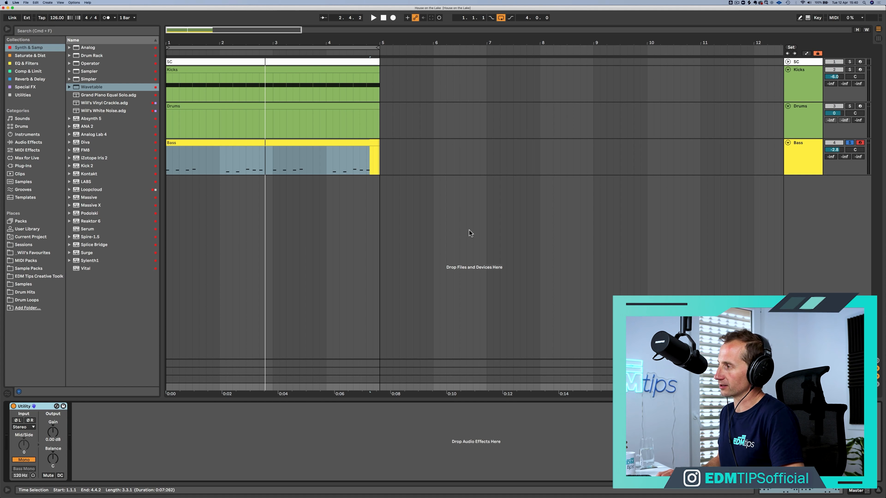
Step: Play back the soloed Bass track and show Wavetable's oscillator 1 settings
{"action": "left_click", "coordinate": [795, 167]}
{"action": "key", "text": "space"}
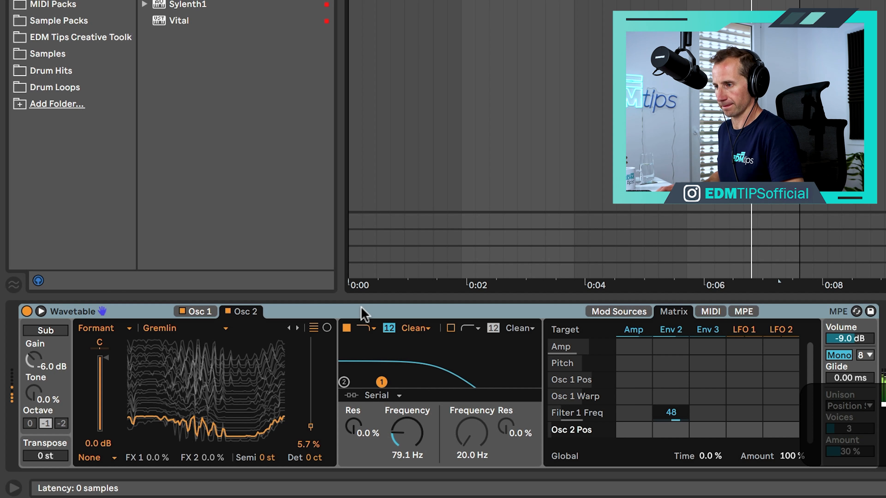
{"action": "left_click", "coordinate": [359, 310]}
{"action": "left_click", "coordinate": [197, 312]}
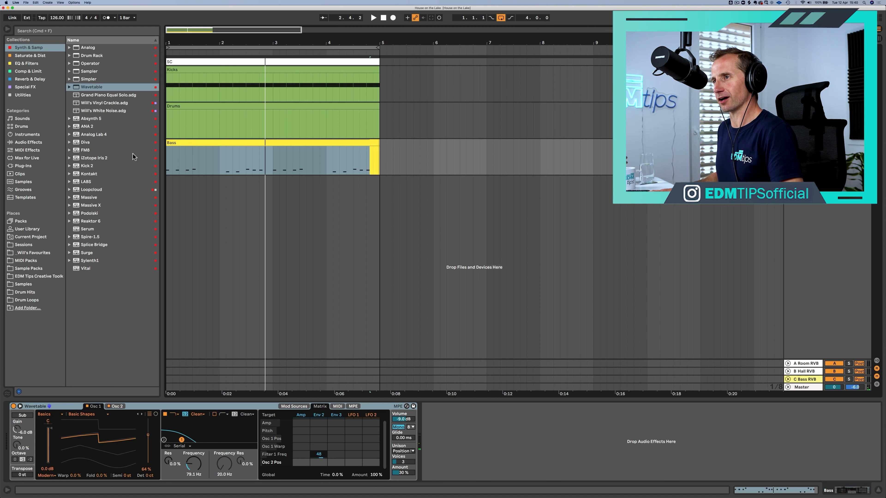
Step: Add a Utility from the Utilities collection after Wavetable on the Bass track and narrow its Width to 44 % during playback
{"action": "left_click", "coordinate": [21, 79]}
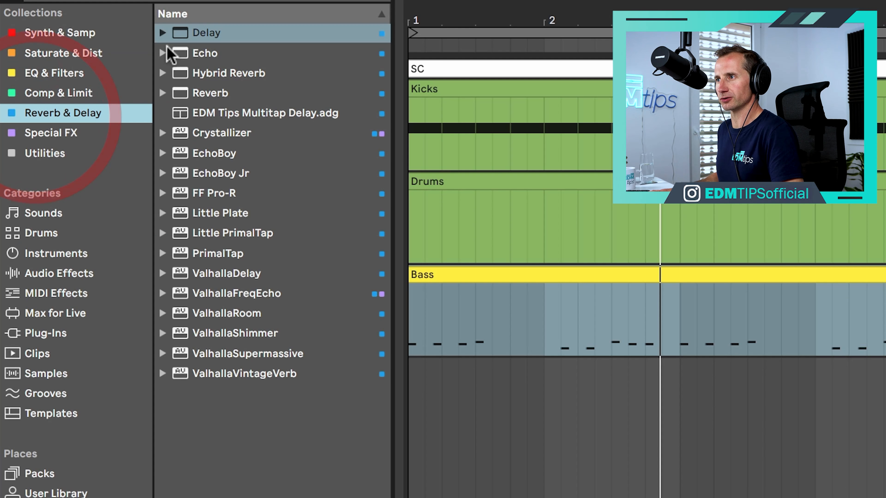
{"action": "left_click", "coordinate": [75, 54]}
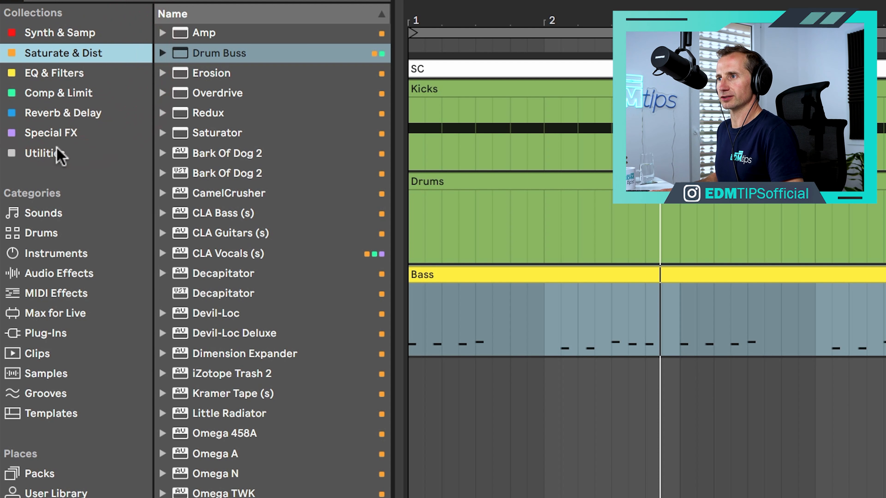
{"action": "left_click", "coordinate": [59, 153]}
{"action": "left_click_drag", "start_coordinate": [187, 98], "coordinate": [448, 446]}
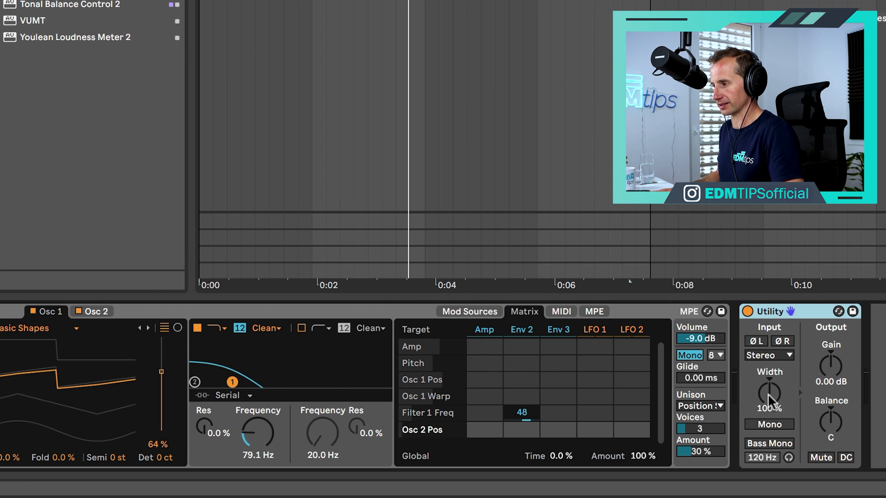
{"action": "key", "text": "space"}
{"action": "left_click_drag", "start_coordinate": [436, 446], "coordinate": [435, 477]}
{"action": "left_click_drag", "start_coordinate": [769, 394], "coordinate": [770, 364]}
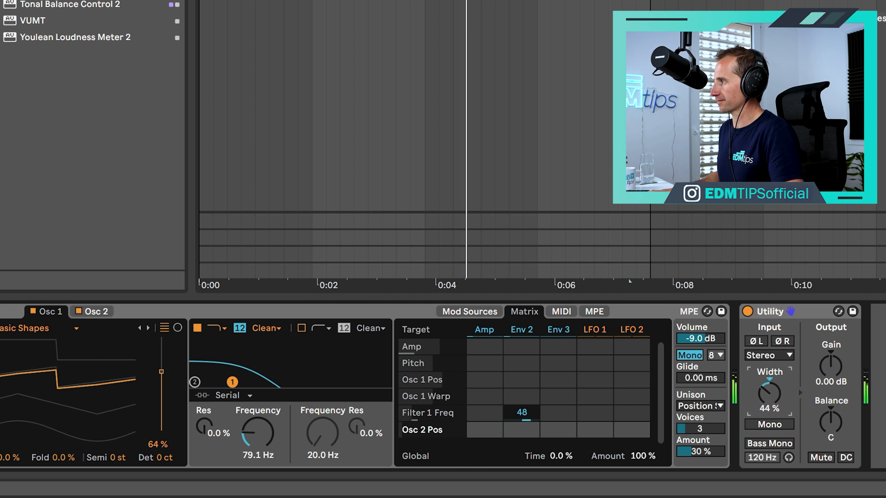
Step: Unsolo the Bass track and play the full groove, checking the track levels in the Session View mixer
{"action": "key", "text": "space"}
{"action": "key", "text": "space"}
{"action": "left_click", "coordinate": [851, 143]}
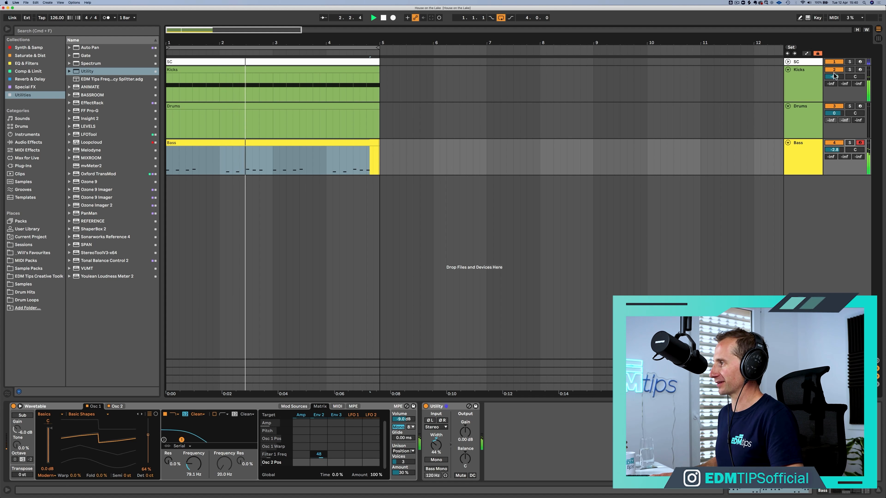
{"action": "key", "text": "Tab"}
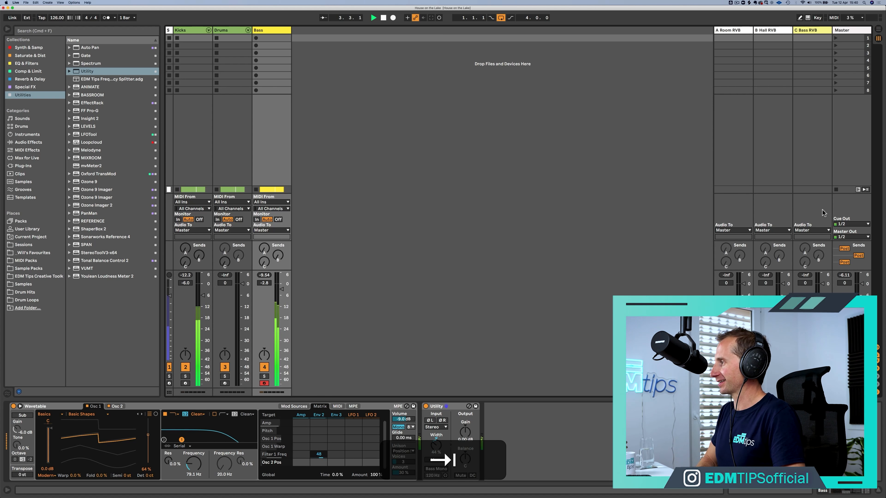
{"action": "key", "text": "Tab"}
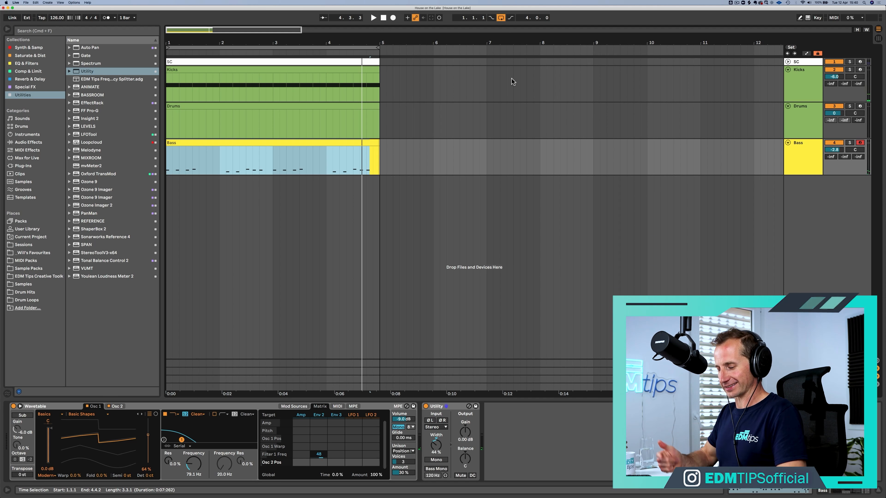
Step: Insert a new audio track below the Bass track and name it Atmos Texture
{"action": "left_click", "coordinate": [807, 157]}
{"action": "key", "text": "super+t"}
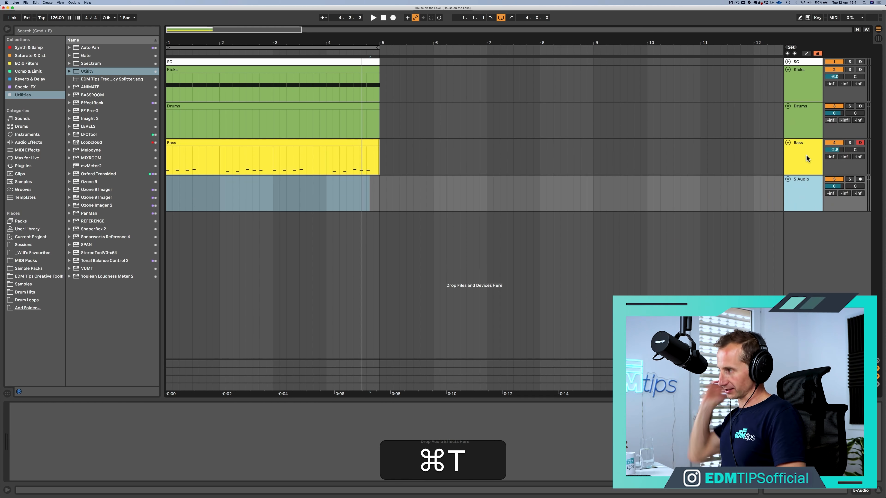
{"action": "left_click", "coordinate": [796, 184]}
{"action": "key", "text": "super+r"}
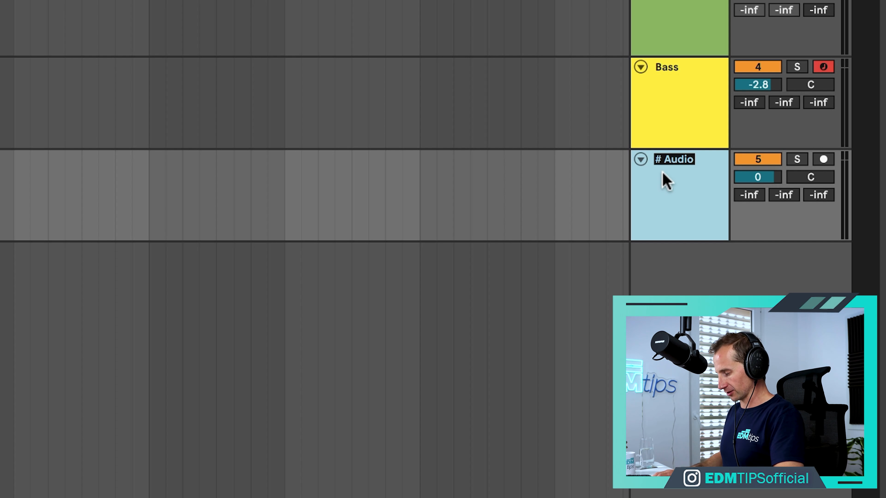
{"action": "type", "text": "Atmos"}
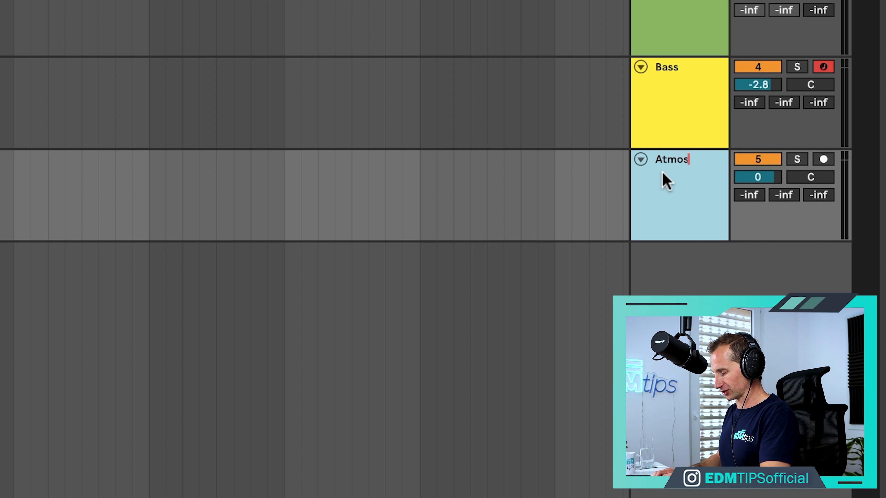
{"action": "type", "text": " Texture"}
{"action": "key", "text": "Return"}
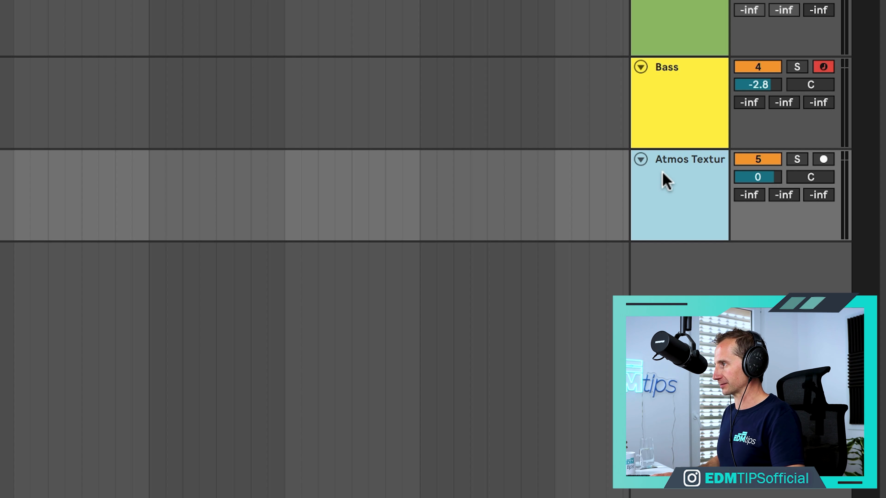
Step: Colour the Atmos Texture track green and move it above the Bass track
{"action": "right_click", "coordinate": [663, 173]}
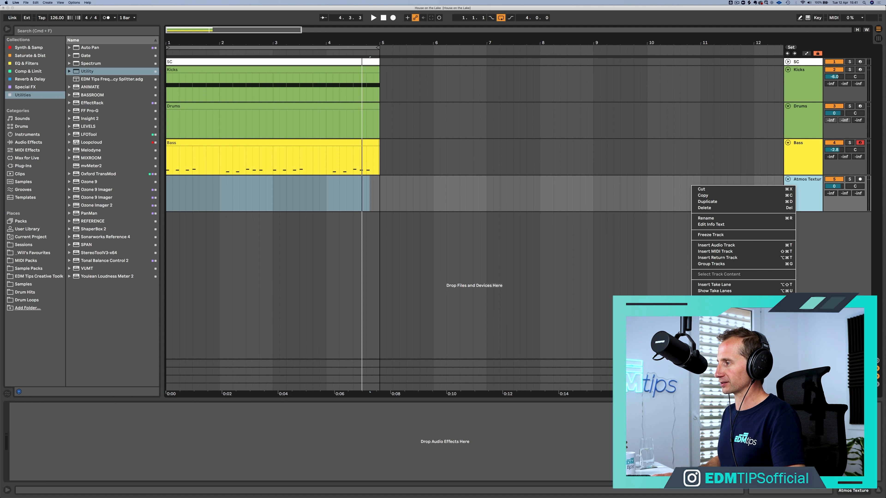
{"action": "left_click", "coordinate": [733, 329]}
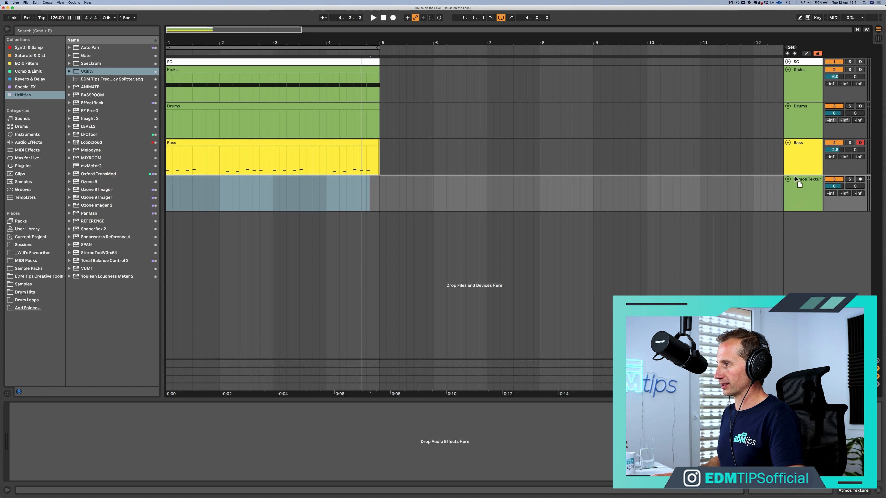
{"action": "left_click_drag", "start_coordinate": [795, 178], "coordinate": [796, 143]}
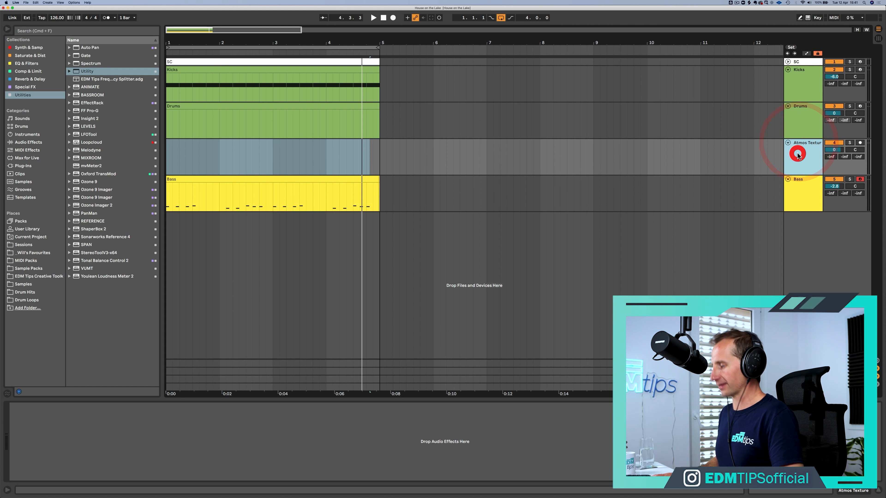
Step: Switch to Splice and audition the 85 BPM Experimental Percussion Loop_3 sample
{"action": "key", "text": "alt+space"}
{"action": "type", "text": "splice"}
{"action": "key", "text": "Return"}
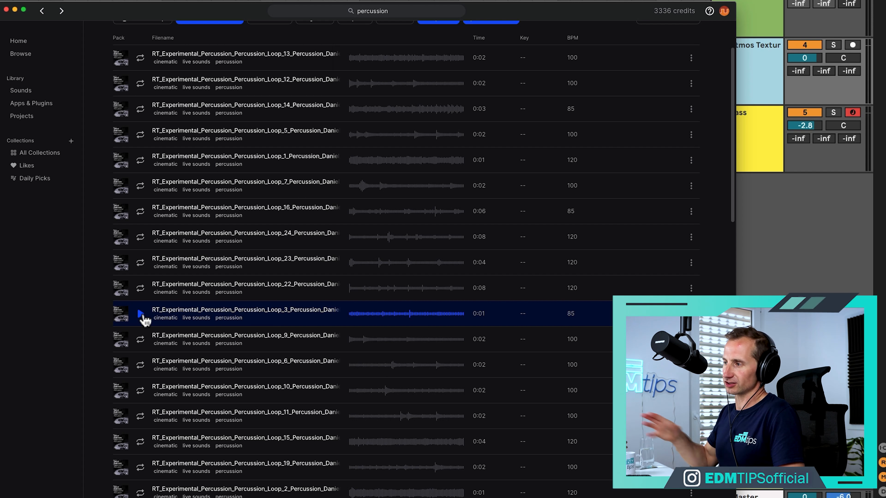
{"action": "left_click", "coordinate": [141, 315]}
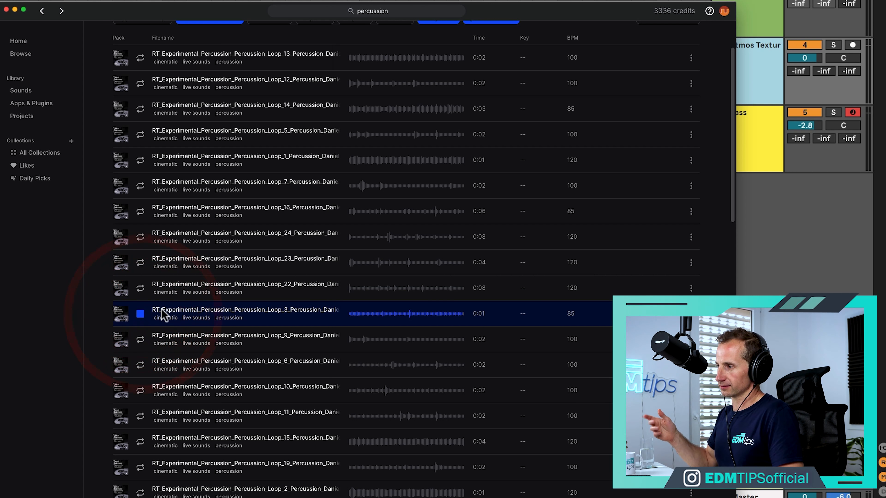
{"action": "left_click", "coordinate": [140, 314]}
{"action": "left_click", "coordinate": [141, 314]}
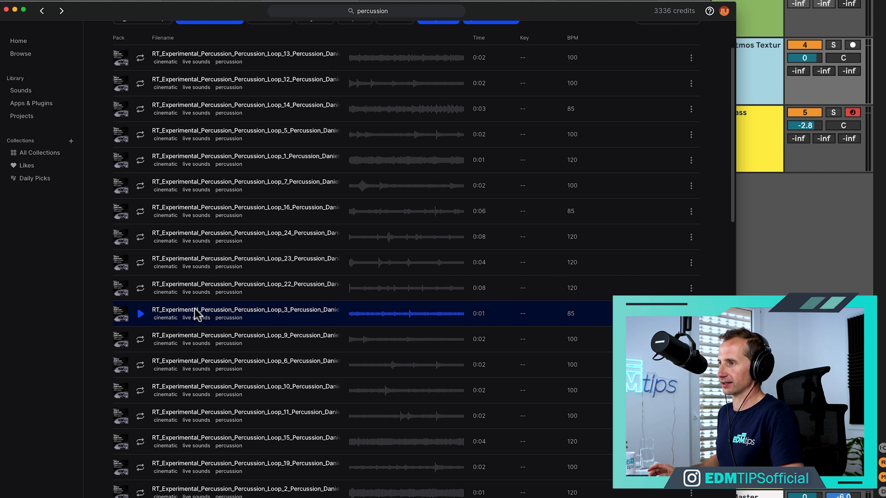
Step: Place the Percussion Loop_3 sample at bar 1 of Ableton Live's Atmos Texture track and close the Splice window
{"action": "left_click_drag", "start_coordinate": [197, 313], "coordinate": [0, 94]}
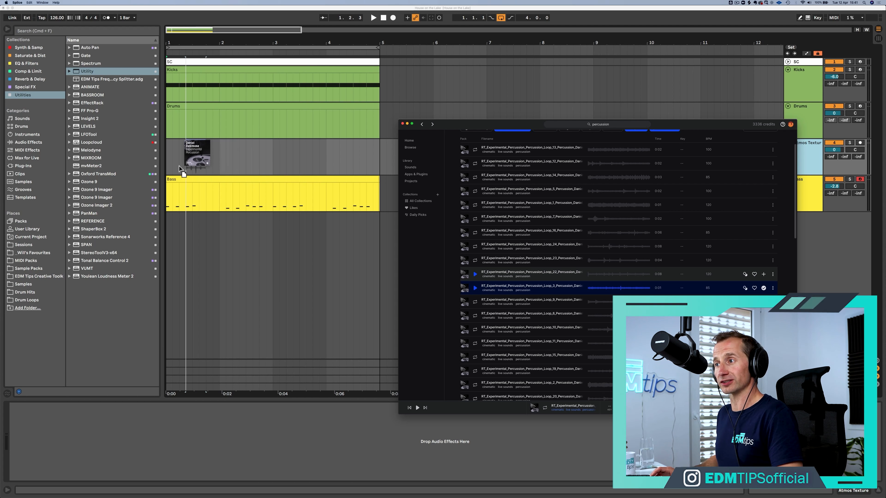
{"action": "left_click_drag", "start_coordinate": [179, 167], "coordinate": [169, 163]}
{"action": "left_click", "coordinate": [389, 141]}
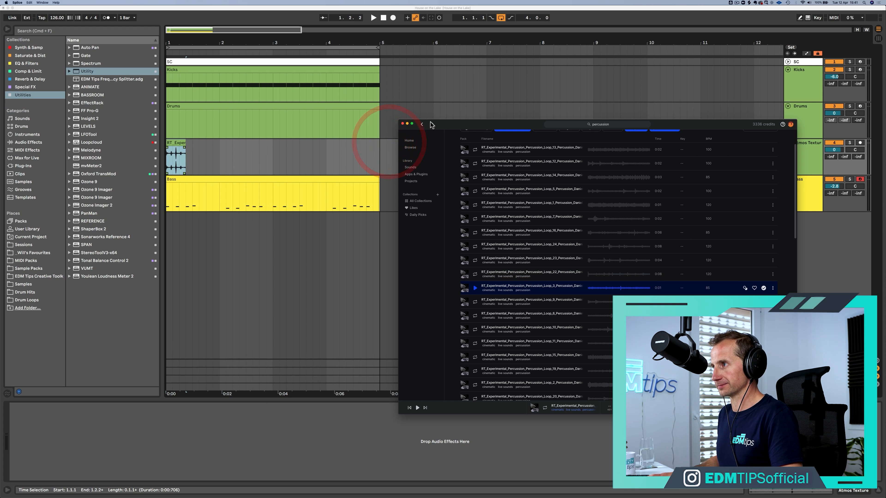
{"action": "left_click", "coordinate": [403, 124]}
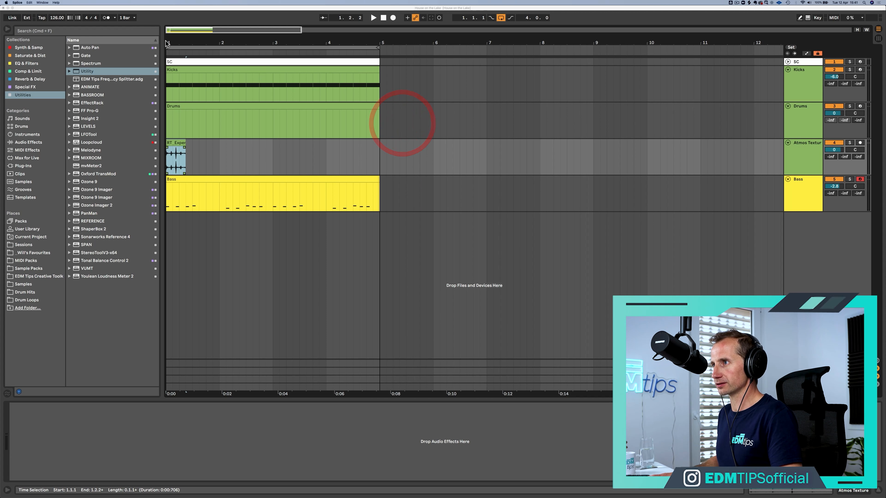
Step: Open the percussion loop in Clip View and move its start marker to the first transient
{"action": "left_click_drag", "start_coordinate": [170, 43], "coordinate": [203, 72]}
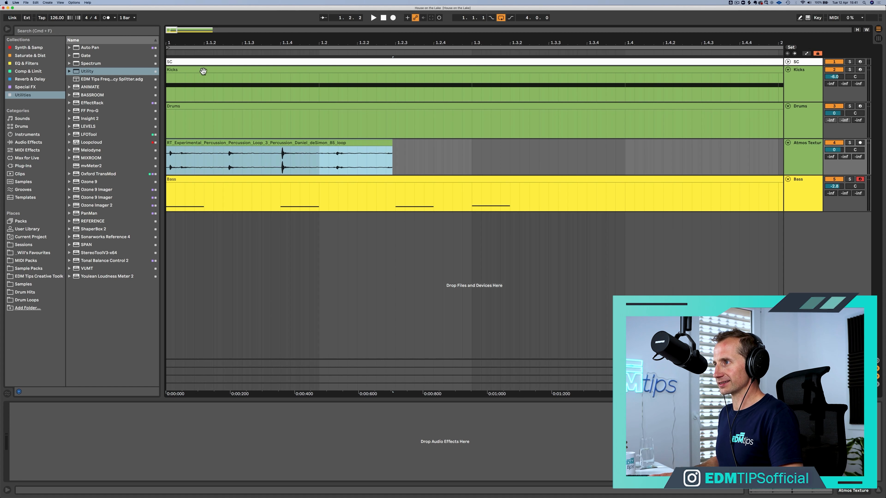
{"action": "left_click", "coordinate": [340, 141]}
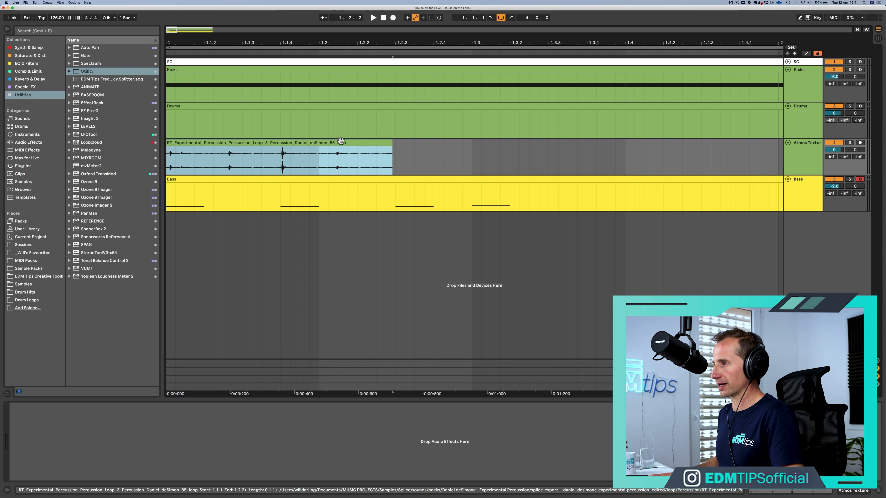
{"action": "double_click", "coordinate": [341, 141]}
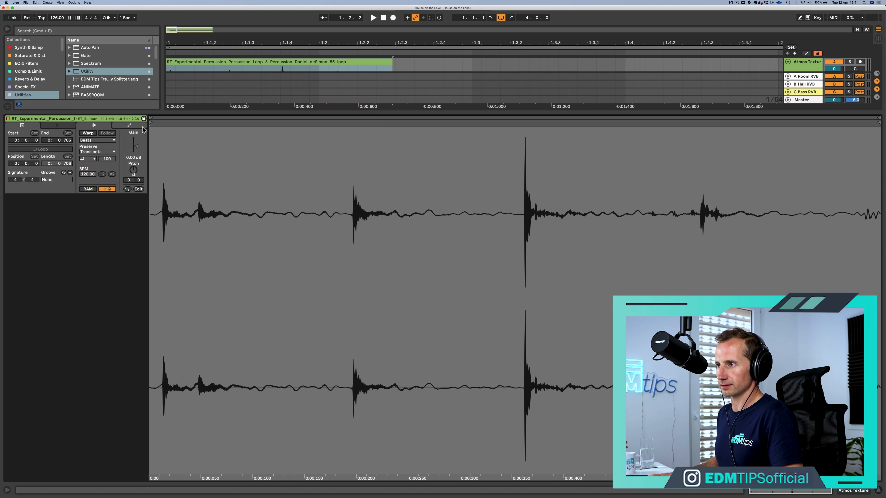
{"action": "left_click_drag", "start_coordinate": [153, 122], "coordinate": [162, 123]}
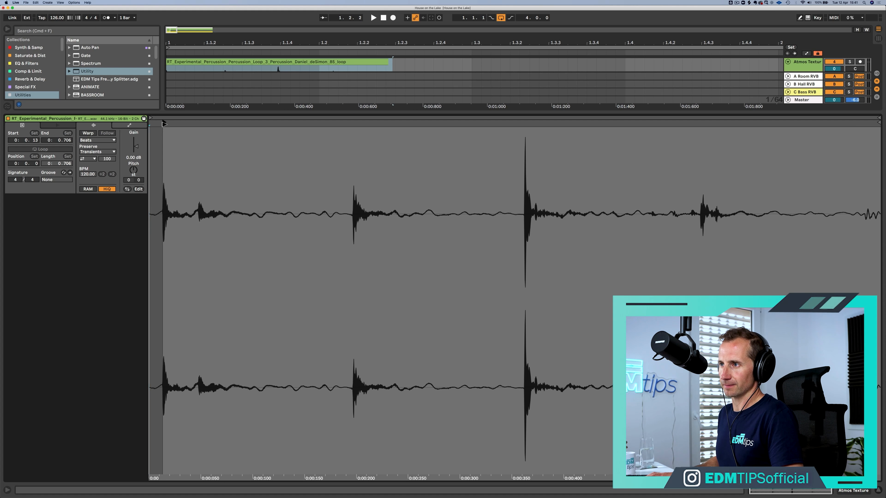
Step: Enable Warp on the percussion loop clip and set its tempo to 85 BPM
{"action": "left_click", "coordinate": [88, 133]}
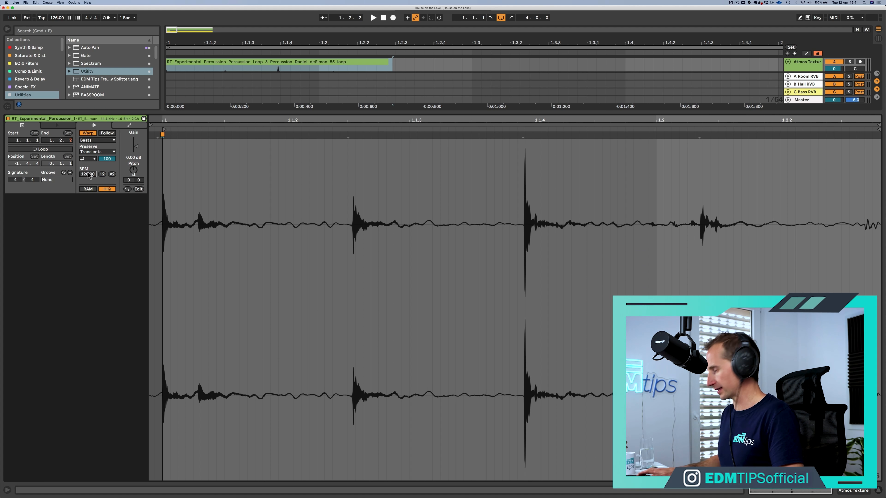
{"action": "type", "text": "85"}
{"action": "key", "text": "Return"}
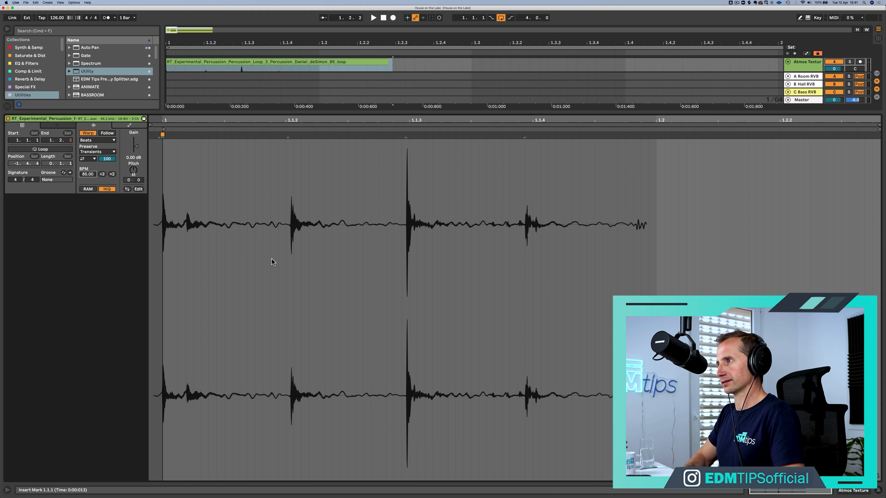
Step: Play the percussion loop against the arrangement, reopen its clip and double the clip tempo to 170 BPM
{"action": "key", "text": "shift"}
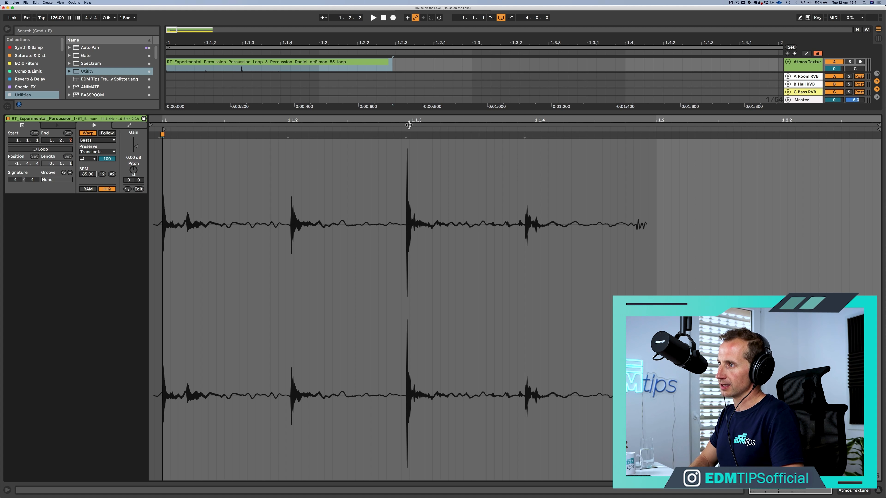
{"action": "left_click", "coordinate": [410, 146]}
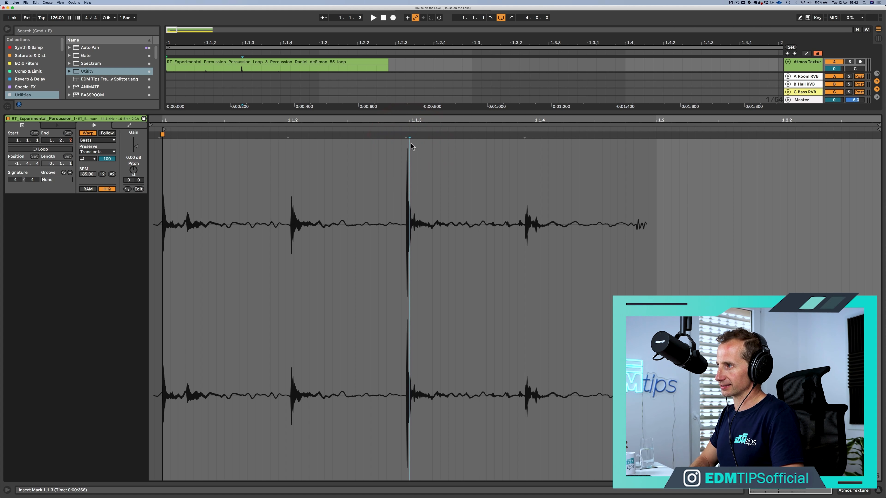
{"action": "key", "text": "shift+Tab"}
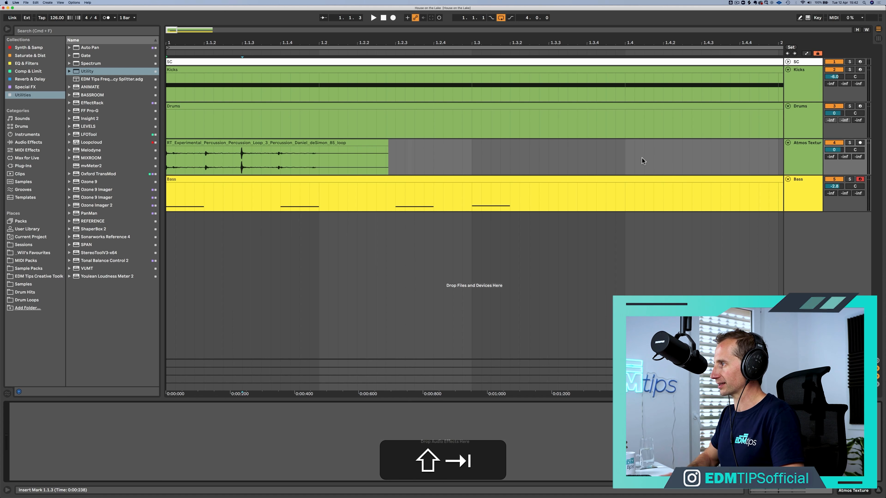
{"action": "key", "text": "space"}
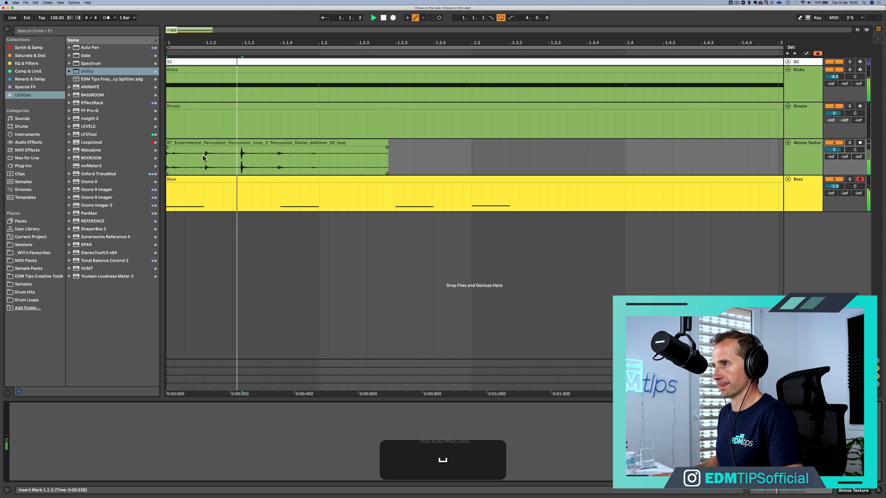
{"action": "double_click", "coordinate": [228, 141]}
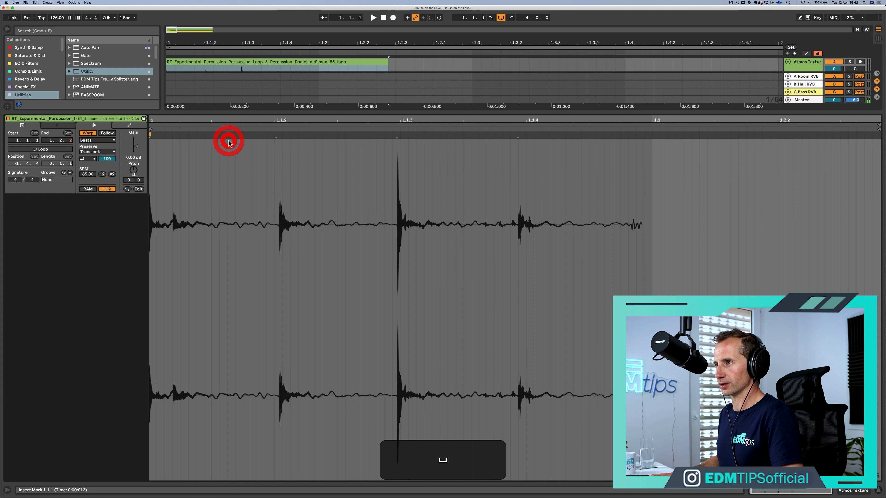
{"action": "left_click", "coordinate": [111, 175]}
{"action": "key", "text": "space"}
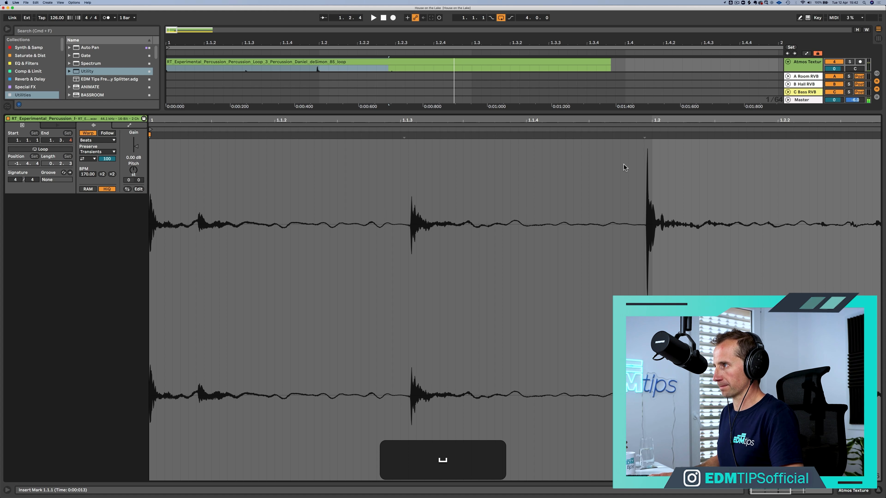
Step: Add warp markers at the percussion loop's second and third main hits and align the hits with 1.1.3 and 1.2
{"action": "left_click", "coordinate": [645, 136], "text": "super"}
{"action": "left_click_drag", "start_coordinate": [645, 135], "coordinate": [650, 136]}
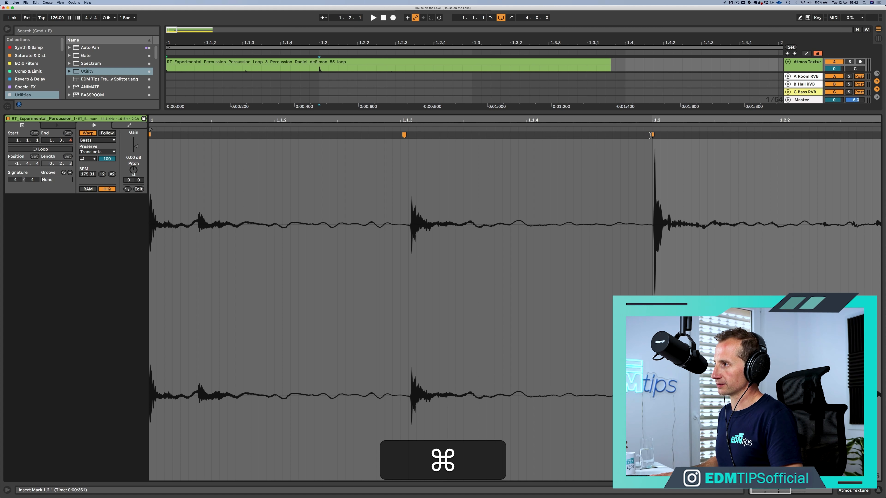
{"action": "left_click_drag", "start_coordinate": [404, 135], "coordinate": [395, 136]}
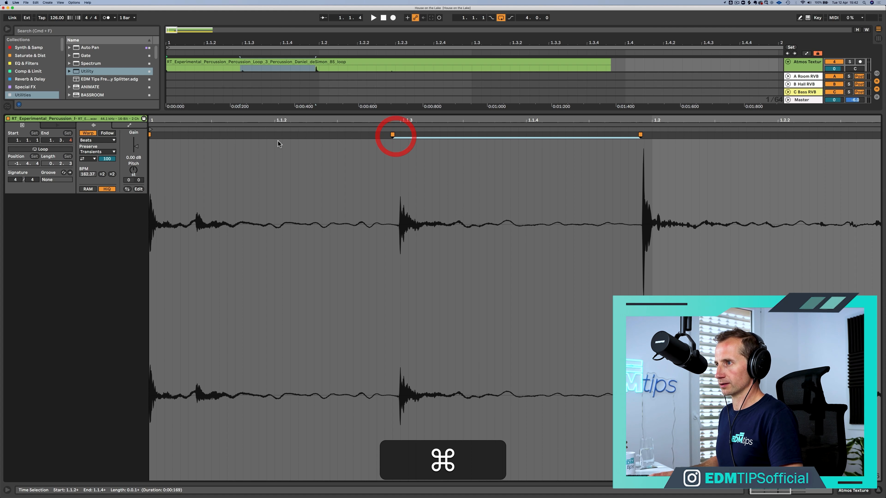
{"action": "left_click", "coordinate": [393, 135]}
{"action": "key", "text": "space"}
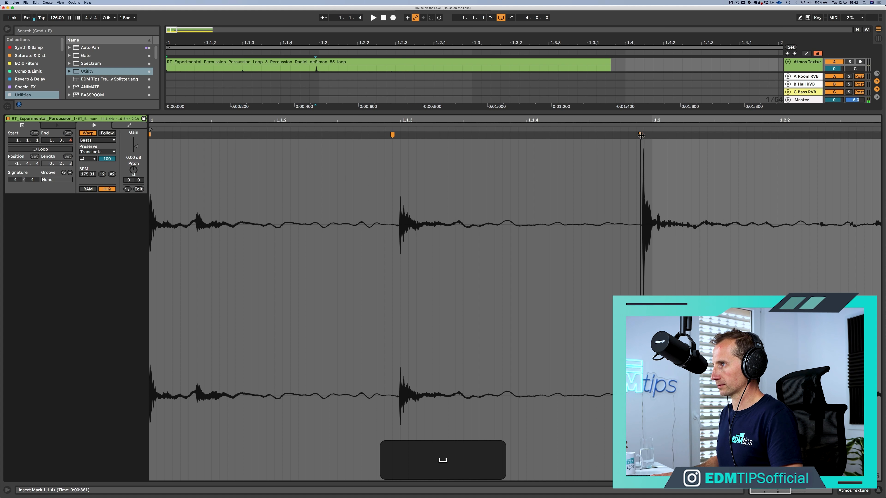
{"action": "left_click_drag", "start_coordinate": [641, 135], "coordinate": [651, 135]}
{"action": "key", "text": "space"}
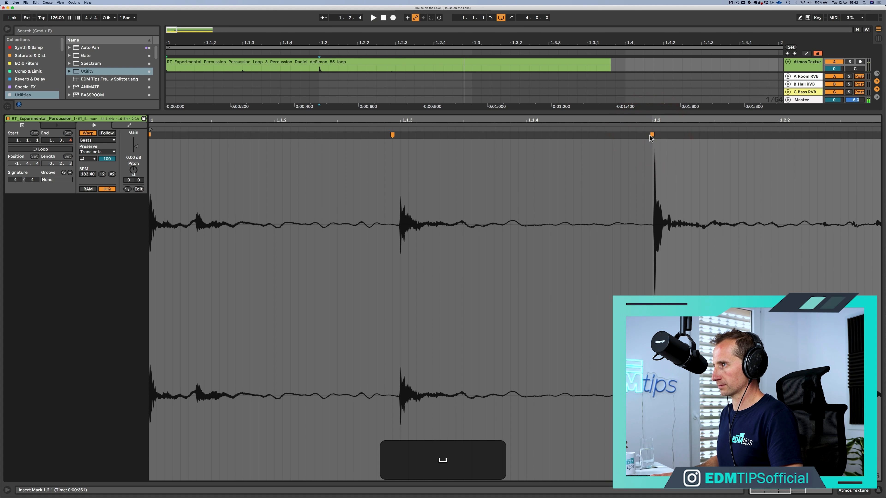
Step: Split the percussion clip at 1.3 in the arrangement and delete the part after the split
{"action": "key", "text": "shift+Tab"}
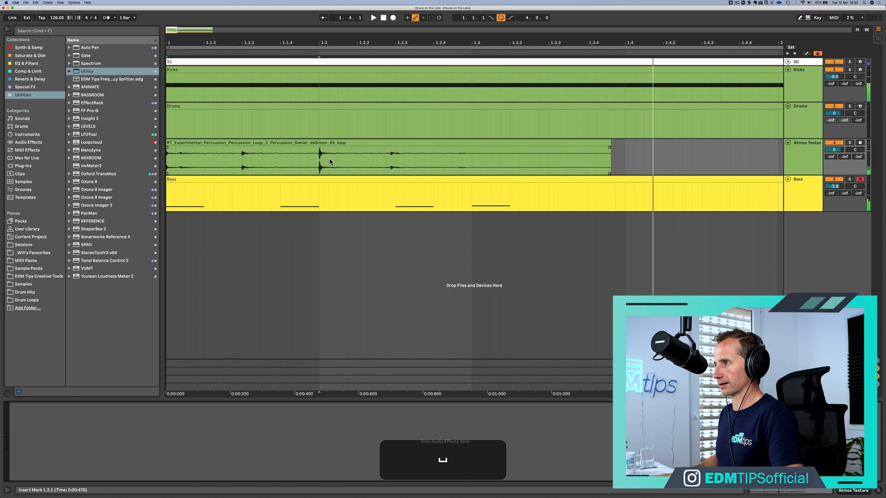
{"action": "left_click", "coordinate": [469, 154]}
{"action": "key", "text": "space"}
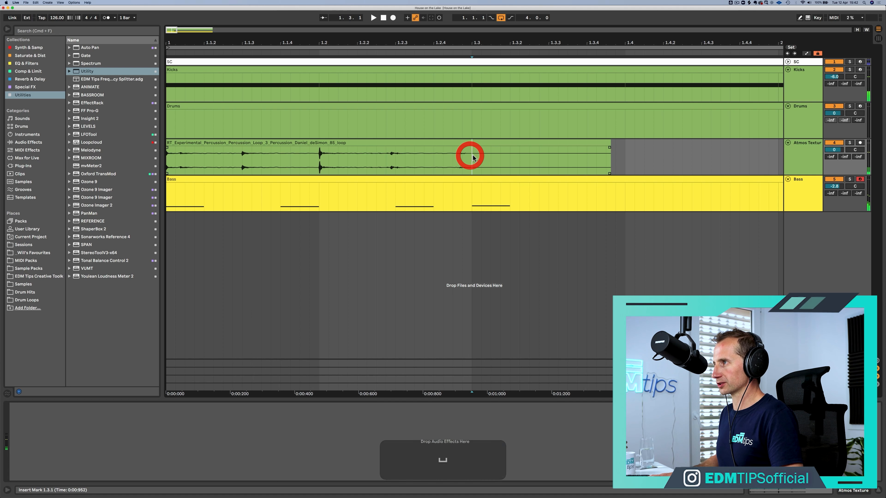
{"action": "key", "text": "super+e"}
{"action": "left_click", "coordinate": [490, 148]}
{"action": "key", "text": "BackSpace"}
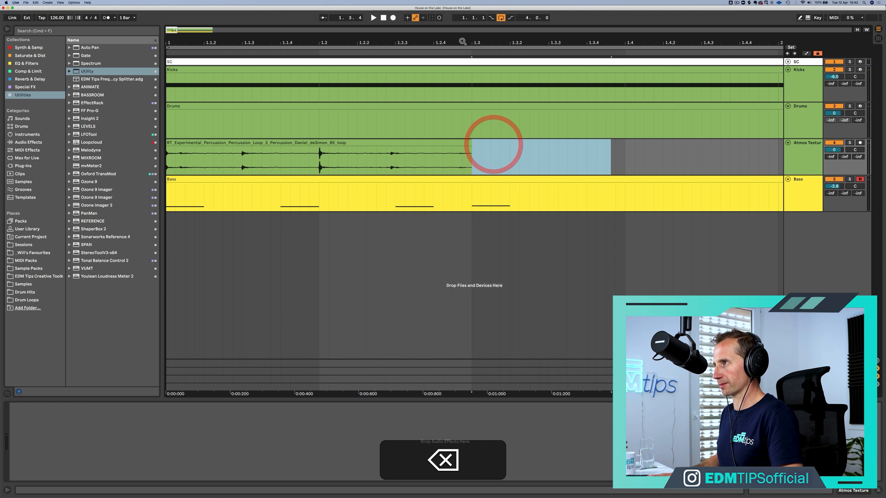
Step: Duplicate the two-beat percussion clip along the Atmos Texture track up to bar 5, removing the extra copy beyond it
{"action": "scroll", "coordinate": [216, 96], "scroll_direction": "down", "scroll_amount": 5}
{"action": "left_click", "coordinate": [208, 145]}
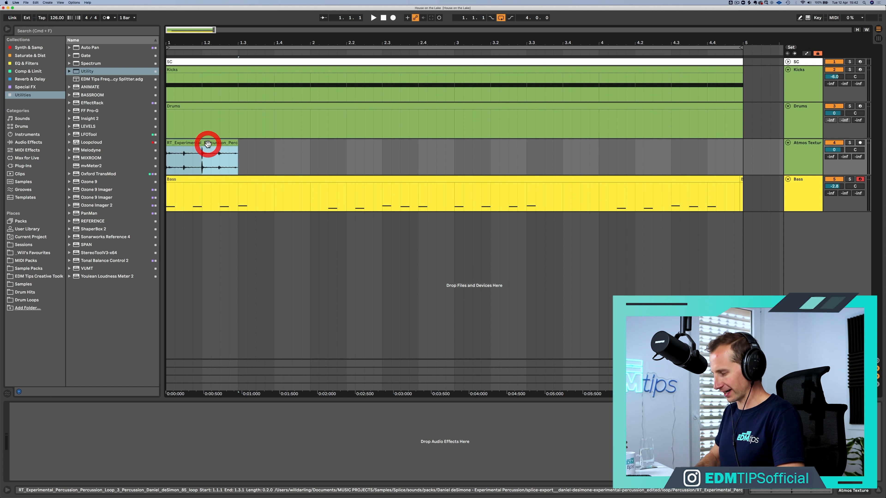
{"action": "key", "text": "super+d"}
{"action": "key", "text": "super+d"}
{"action": "key", "text": "super+d"}
{"action": "key", "text": "super+d"}
{"action": "key", "text": "super+d"}
{"action": "key", "text": "super+d"}
{"action": "key", "text": "super+d"}
{"action": "key", "text": "super+d"}
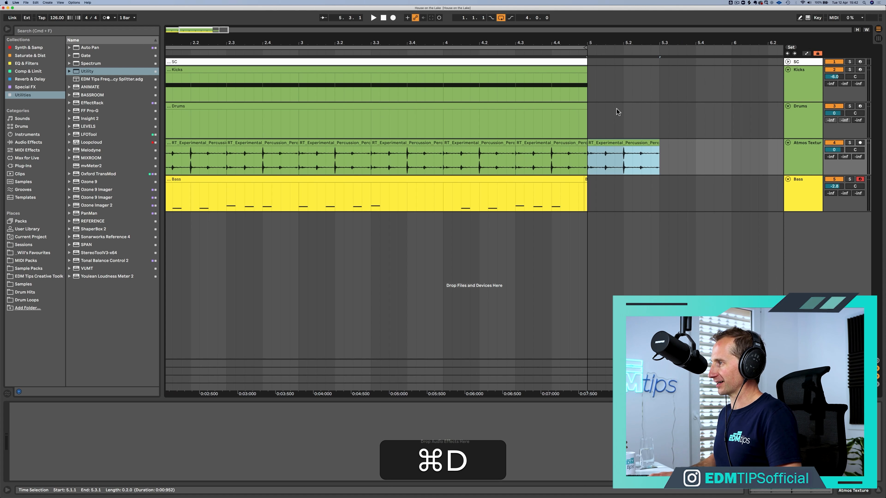
{"action": "key", "text": "super+BackSpace"}
Step: Play the arrangement from bar 1 to hear the repeated percussion loop with the kick and bass
{"action": "key", "text": "space"}
{"action": "left_click", "coordinate": [795, 150]}
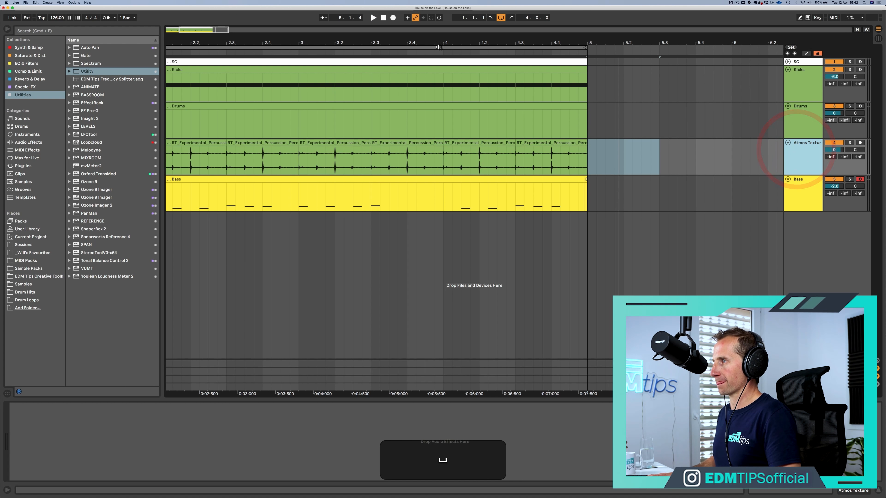
{"action": "left_click", "coordinate": [383, 17]}
{"action": "left_click_drag", "start_coordinate": [379, 42], "coordinate": [252, 42]}
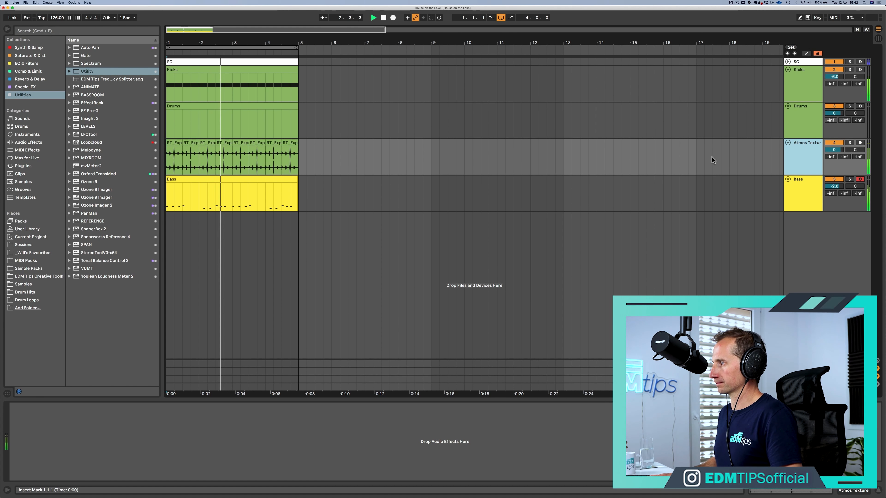
{"action": "left_click", "coordinate": [799, 156]}
{"action": "key", "text": "space"}
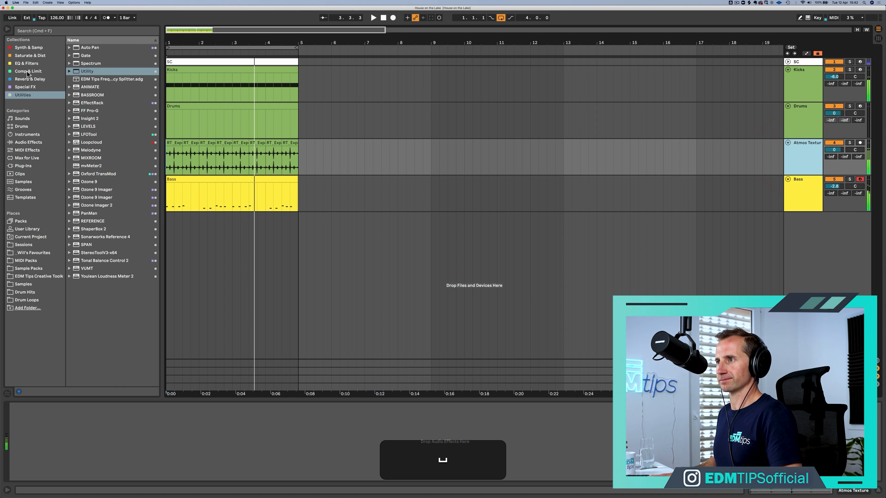
Step: Add a Compressor from the Comp & Limit collection to the Atmos Texture track
{"action": "left_click", "coordinate": [28, 71]}
{"action": "left_click_drag", "start_coordinate": [101, 48], "coordinate": [113, 53]}
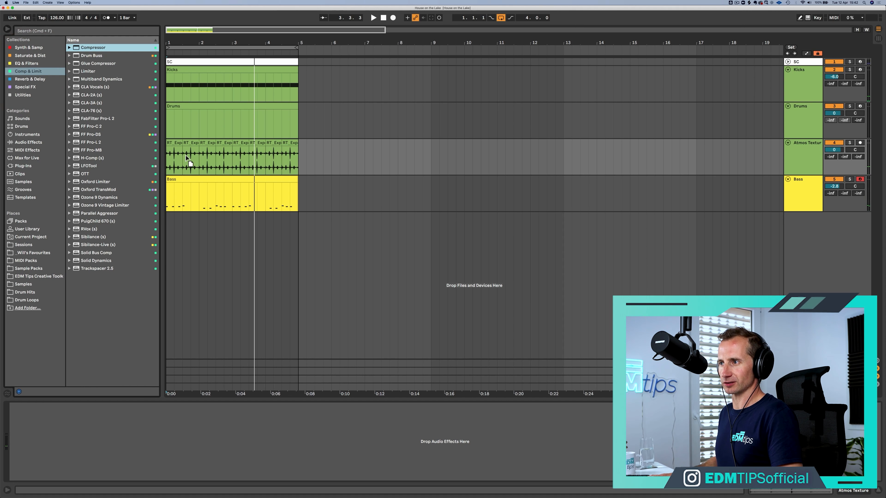
{"action": "left_click_drag", "start_coordinate": [186, 155], "coordinate": [190, 152]}
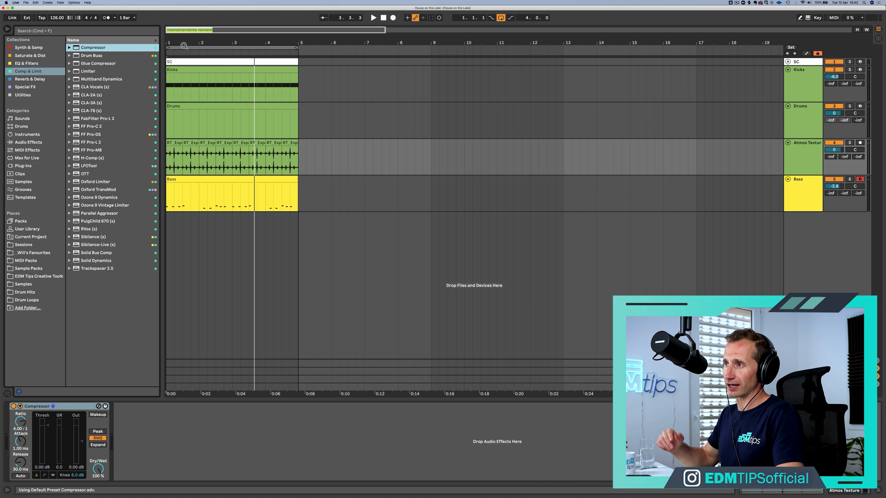
{"action": "left_click_drag", "start_coordinate": [184, 45], "coordinate": [186, 152]}
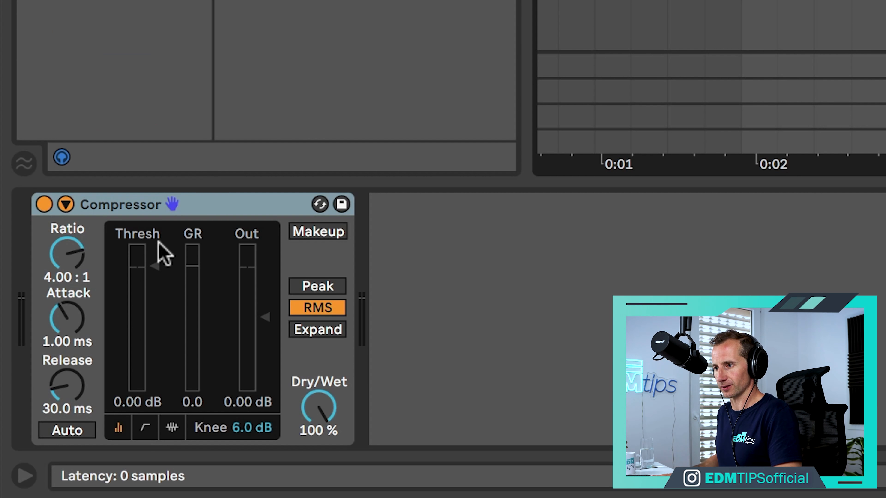
Step: Set the Compressor's threshold to -40.1 dB and its attack to 0.61 ms while the loop plays
{"action": "key", "text": "space"}
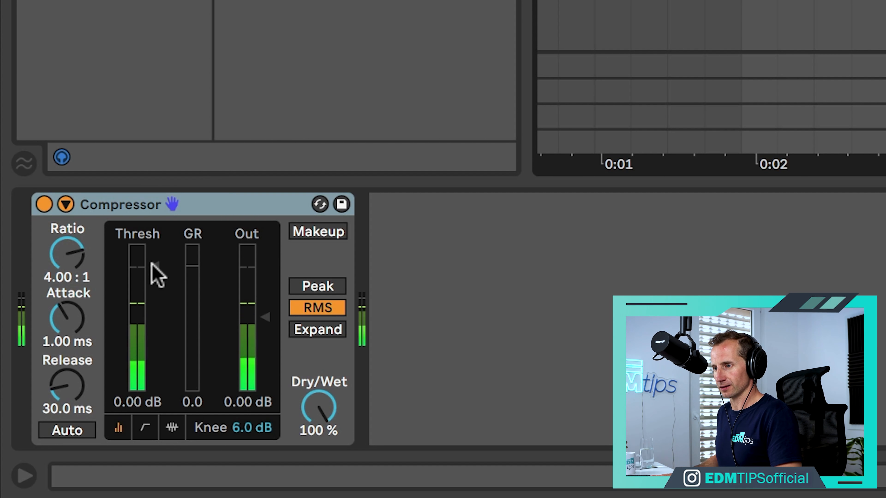
{"action": "left_click_drag", "start_coordinate": [48, 426], "coordinate": [47, 453]}
{"action": "mouse_move", "coordinate": [127, 348]}
{"action": "left_mouse_down"}
{"action": "mouse_move", "coordinate": [127, 384]}
{"action": "mouse_move", "coordinate": [127, 333]}
{"action": "left_mouse_up"}
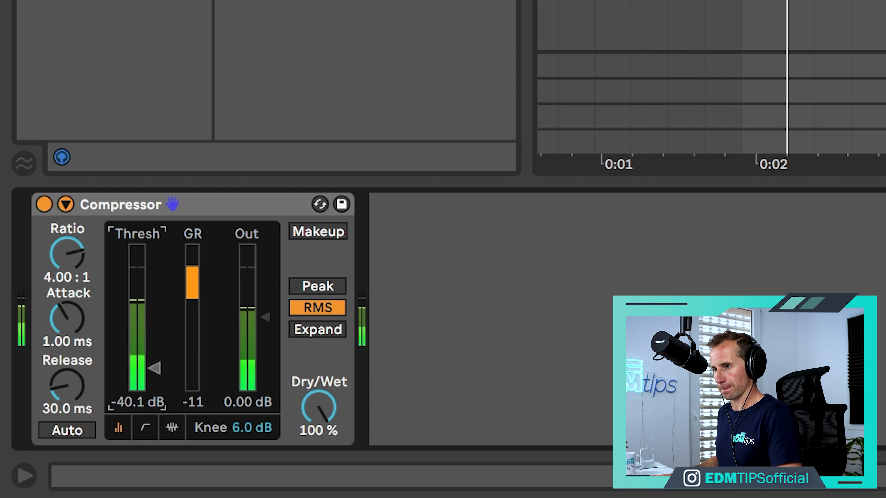
{"action": "left_click_drag", "start_coordinate": [66, 316], "coordinate": [66, 327]}
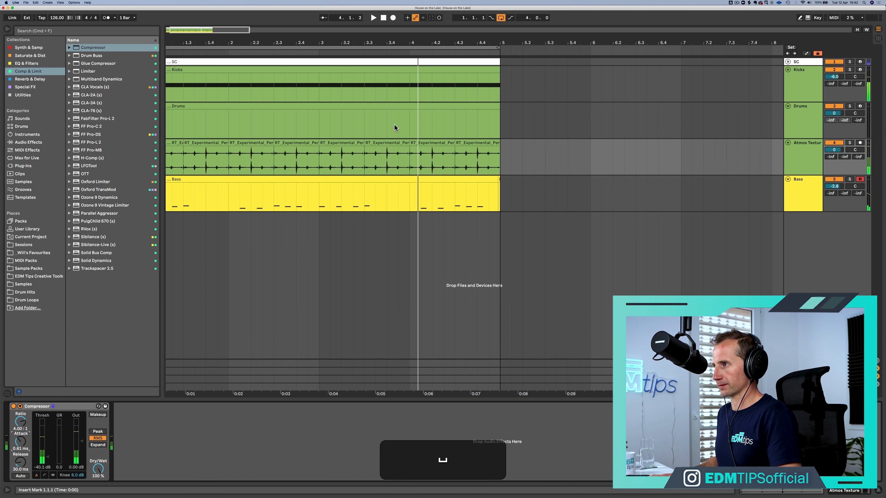
Step: Open the percussion clip at 3.3 and shift the warp marker of its fourth main hit to align with 1.2.3
{"action": "left_click", "coordinate": [400, 146]}
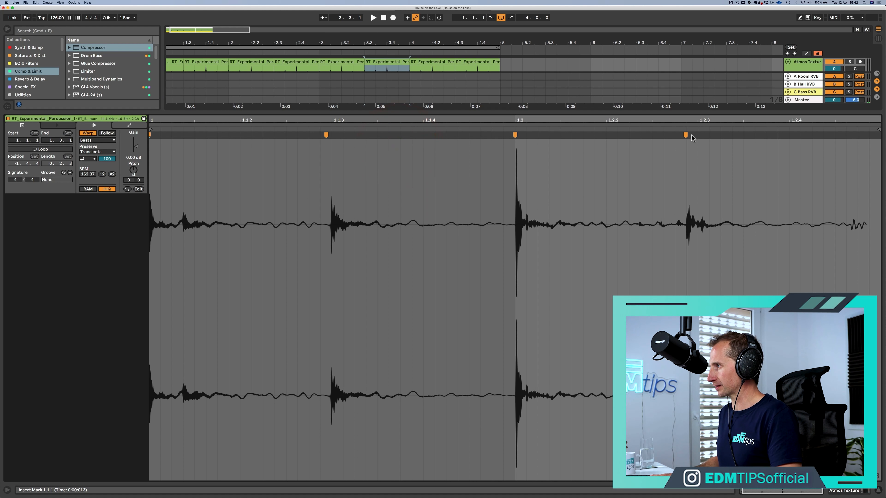
{"action": "left_click_drag", "start_coordinate": [690, 135], "coordinate": [695, 136]}
{"action": "key", "text": "space"}
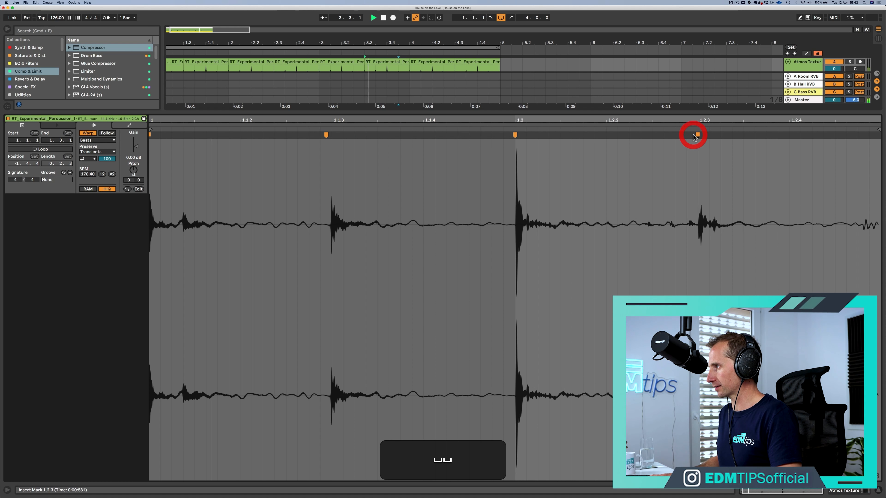
{"action": "key", "text": "shift+Tab"}
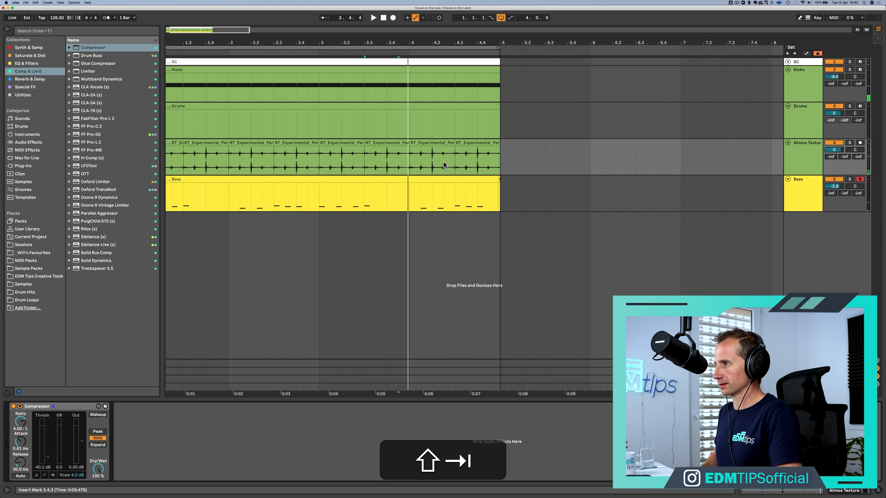
Step: Replace the other percussion clips from bar 1 to bar 5 with copies of the corrected clip and play the result
{"action": "left_click", "coordinate": [405, 143]}
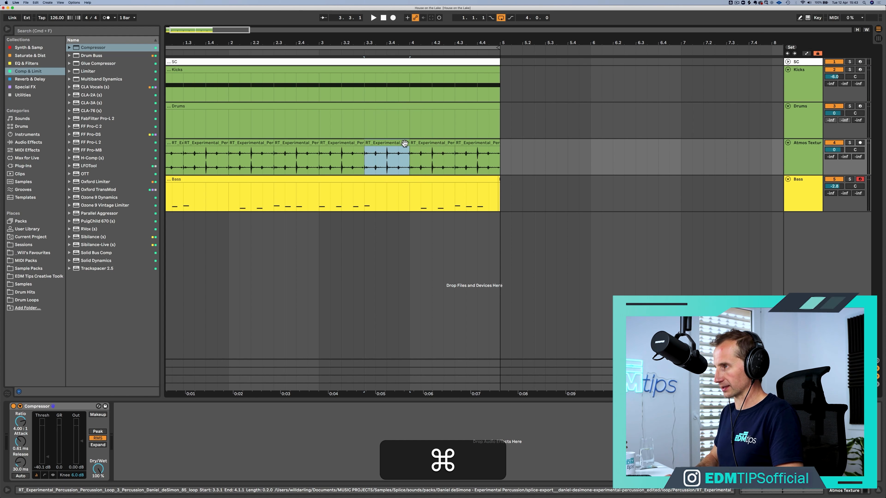
{"action": "key", "text": "super+d"}
{"action": "key", "text": "super+d"}
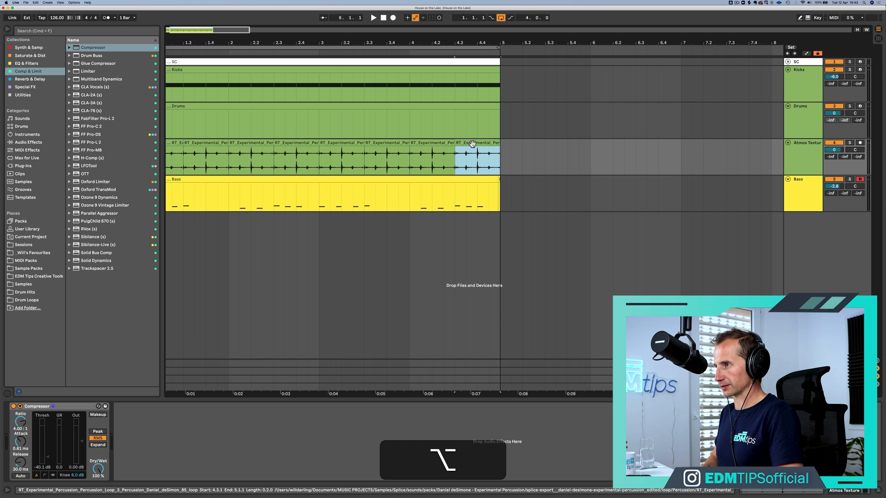
{"action": "left_click_drag", "start_coordinate": [474, 144], "coordinate": [195, 143]}
{"action": "key", "text": "super+d"}
{"action": "key", "text": "super+d"}
{"action": "key", "text": "super+d"}
{"action": "key", "text": "super+d"}
{"action": "key", "text": "super+d"}
{"action": "key", "text": "super+d"}
{"action": "key", "text": "super+d"}
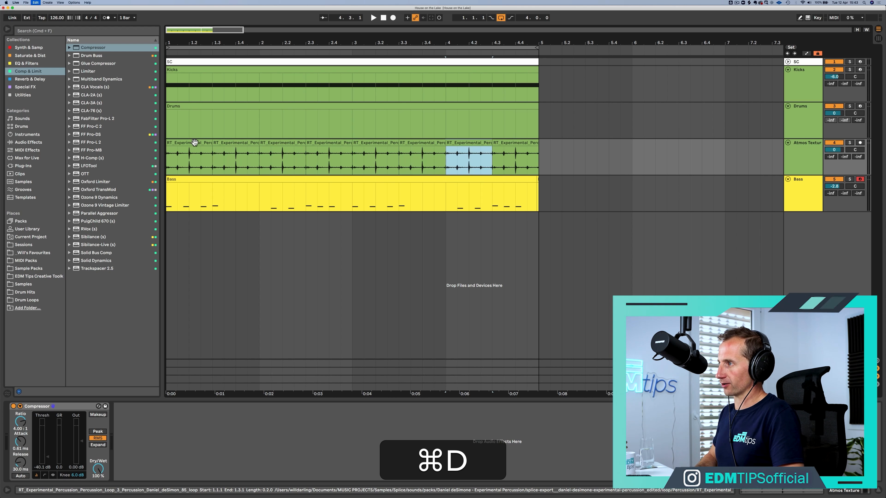
{"action": "key", "text": "space"}
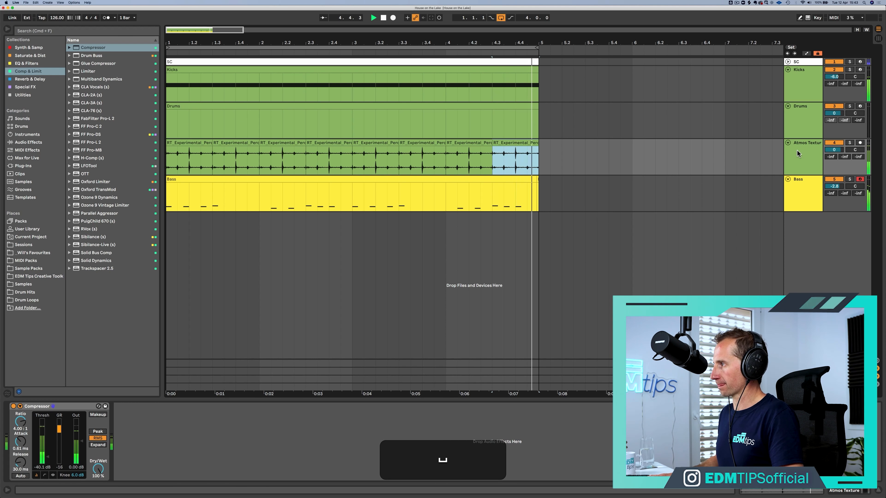
Step: Insert EQ Eight before the Compressor on the Atmos Texture track with its low cut at 325 Hz, and save the set
{"action": "left_click", "coordinate": [797, 152]}
{"action": "left_click", "coordinate": [26, 63]}
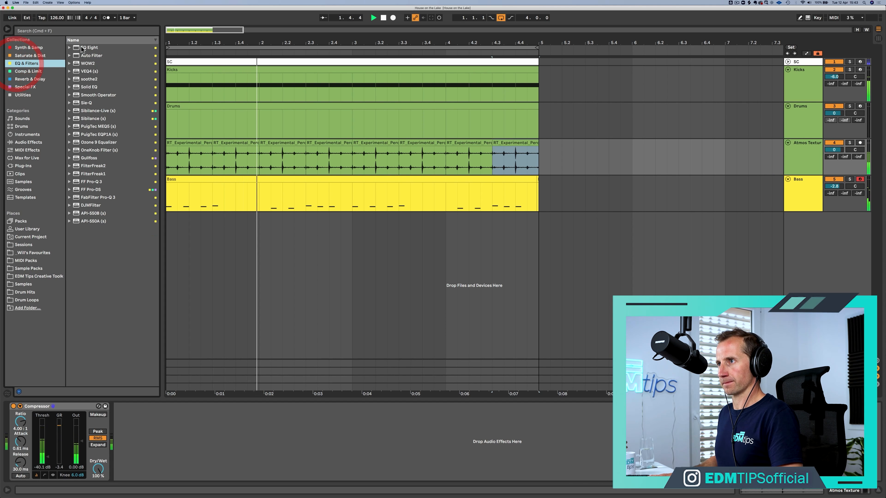
{"action": "left_click_drag", "start_coordinate": [49, 318], "coordinate": [21, 436]}
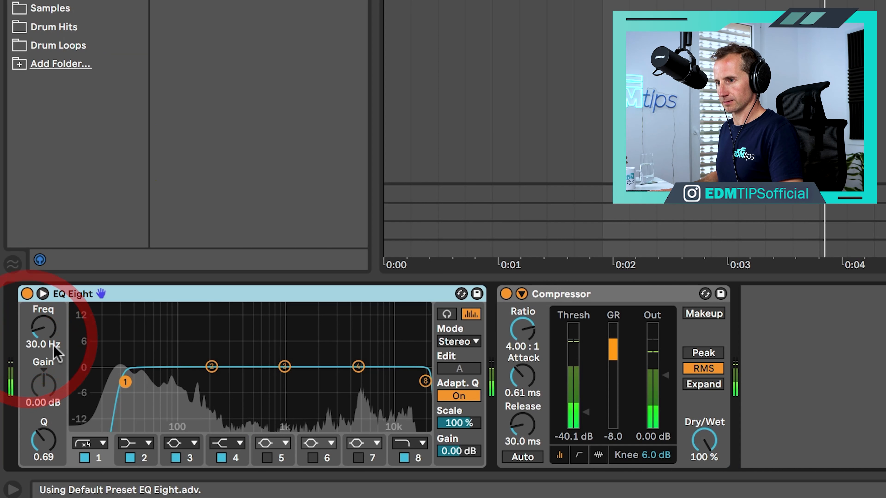
{"action": "left_click_drag", "start_coordinate": [127, 381], "coordinate": [232, 382]}
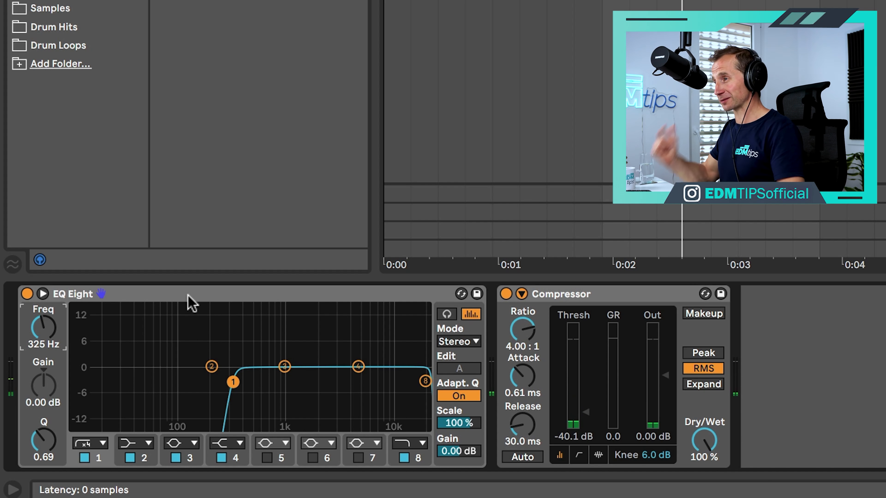
{"action": "key", "text": "super+s"}
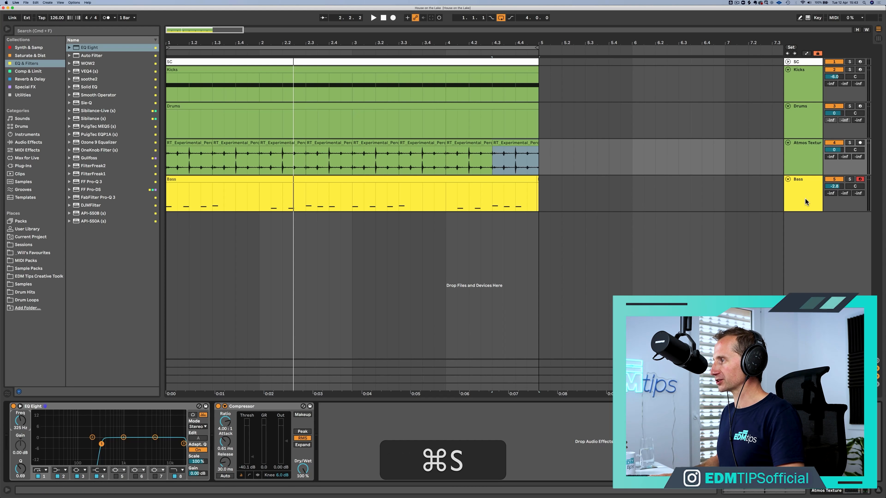
Step: On the Bass track's Wavetable, reduce Env 2's modulation of Filter 1 Freq to 38 and set the filter 1 frequency to 40.9 Hz
{"action": "left_click", "coordinate": [794, 205]}
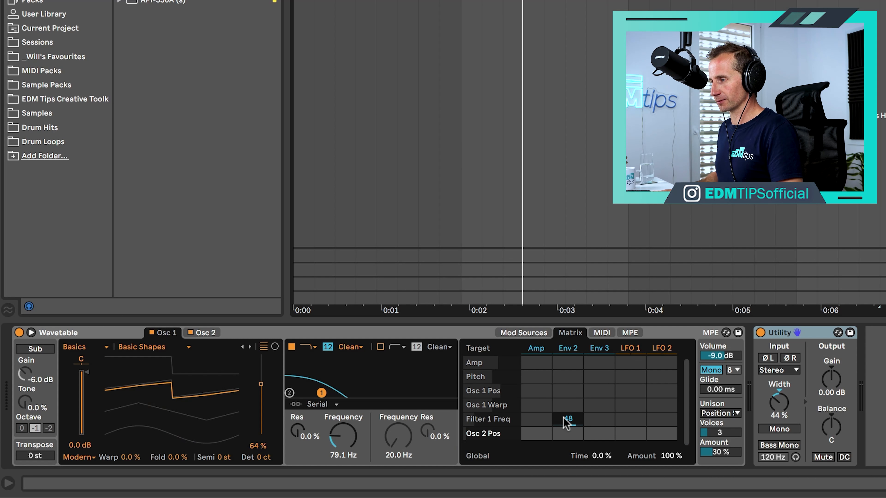
{"action": "left_click_drag", "start_coordinate": [566, 422], "coordinate": [567, 429]}
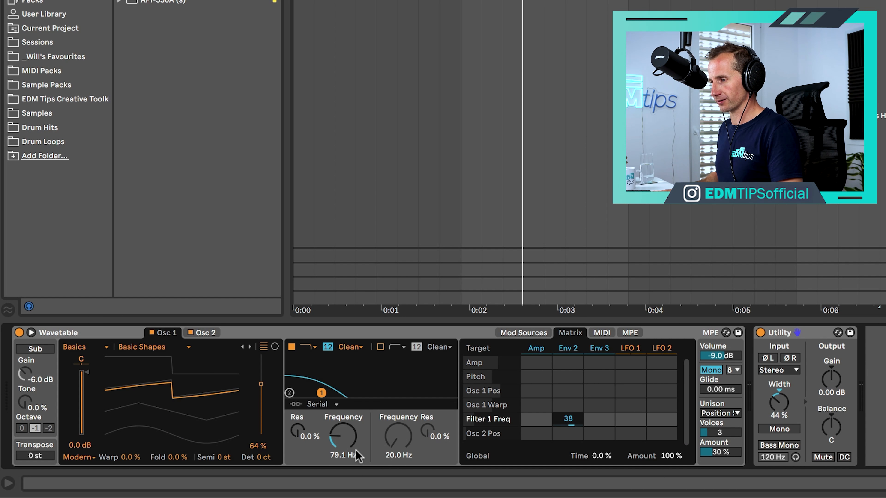
{"action": "left_click_drag", "start_coordinate": [356, 451], "coordinate": [355, 458]}
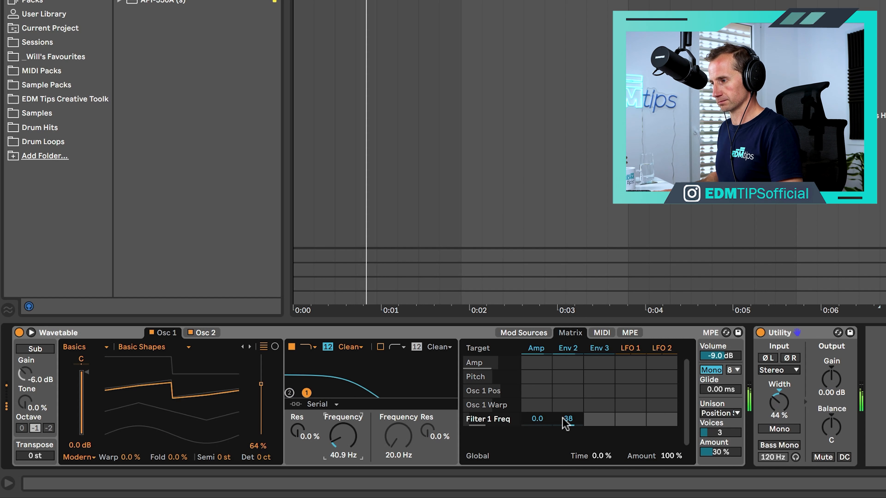
Step: Fine-tune Env 2's modulation amount on Filter 1 Freq and set Env 2 to a 333 ms decay and 28% sustain
{"action": "left_click_drag", "start_coordinate": [572, 424], "coordinate": [571, 422]}
{"action": "left_click", "coordinate": [567, 347]}
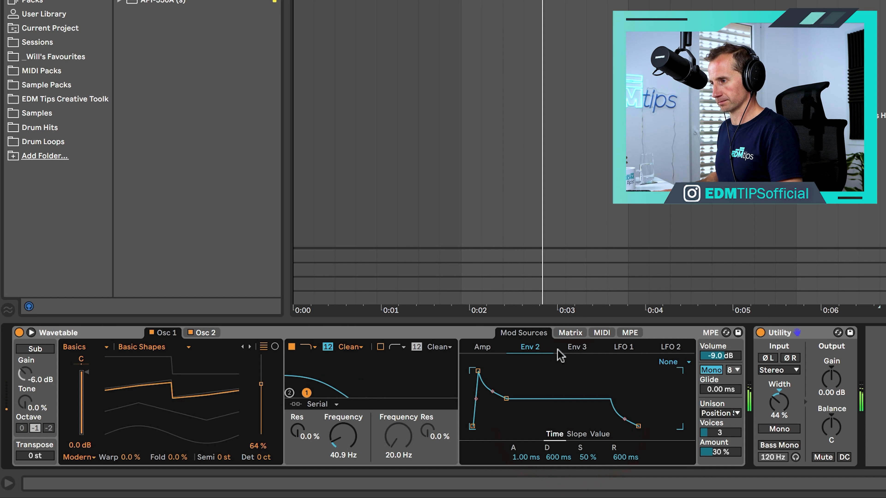
{"action": "left_click_drag", "start_coordinate": [503, 400], "coordinate": [501, 413]}
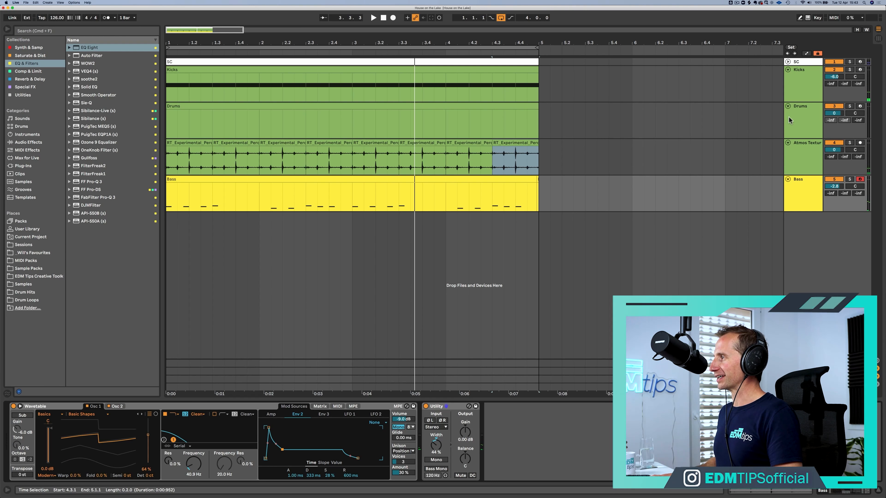
Step: Select the Drums track and audition the first six samples in the Drums > Claps folder of the EDM Tips Creative Toolkit
{"action": "left_click", "coordinate": [792, 120]}
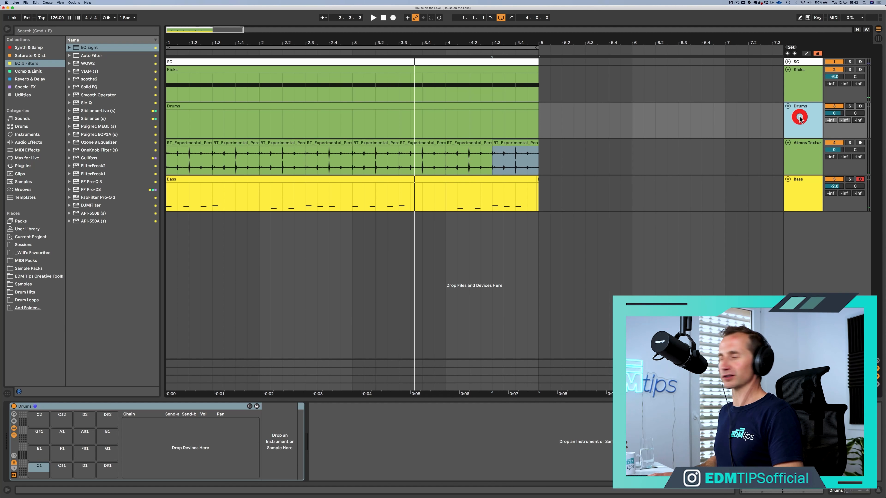
{"action": "left_click", "coordinate": [40, 277]}
{"action": "left_click", "coordinate": [86, 48]}
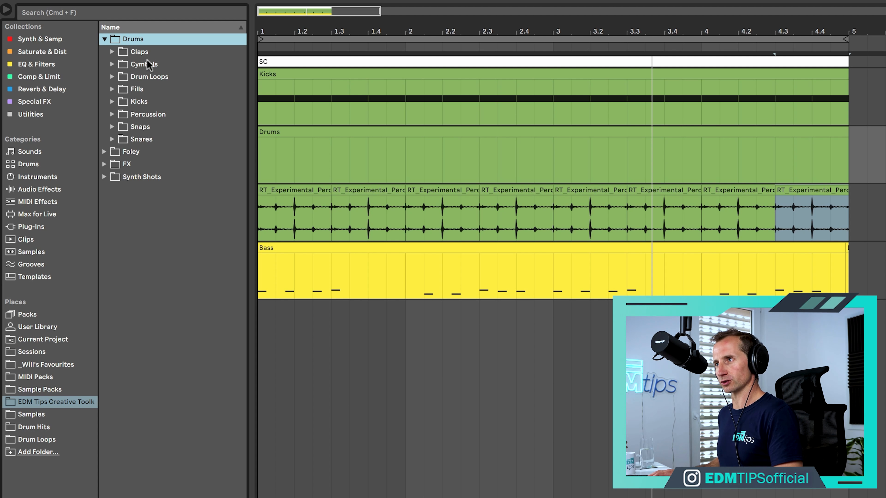
{"action": "left_click", "coordinate": [147, 52]}
{"action": "key", "text": "Right"}
{"action": "key", "text": "Down"}
{"action": "key", "text": "Down"}
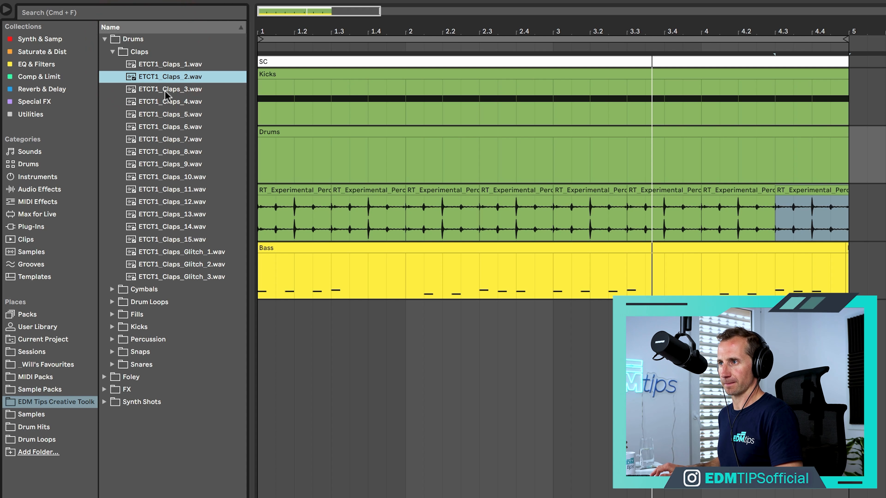
{"action": "key", "text": "Down"}
{"action": "key", "text": "Down"}
{"action": "key", "text": "Down"}
{"action": "key", "text": "Down"}
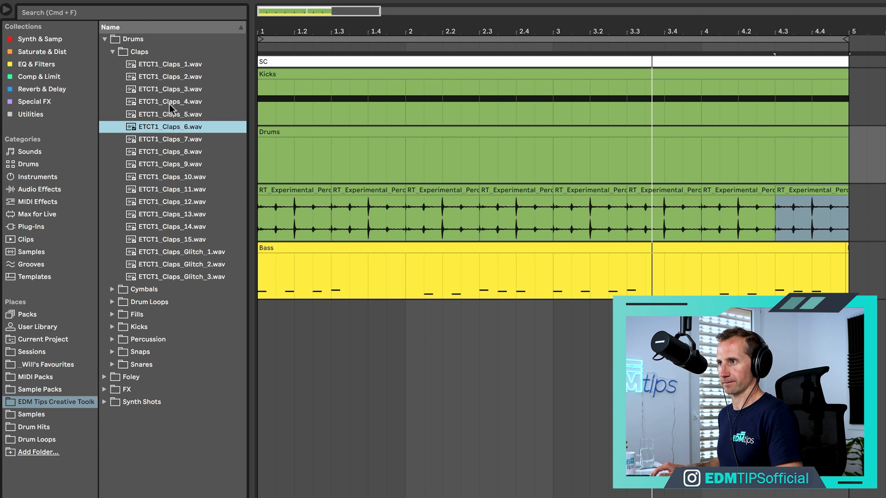
Step: Compare claps 3 and 4, then load ETCT1_Claps_3.wav onto the C1 pad of the Drums rack
{"action": "left_click", "coordinate": [170, 105]}
{"action": "key", "text": "Up"}
{"action": "key", "text": "Down"}
{"action": "key", "text": "Up"}
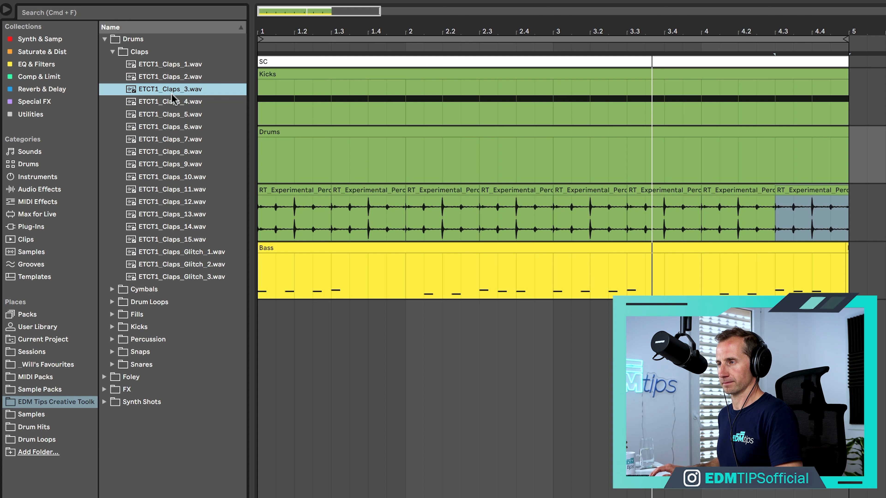
{"action": "left_click", "coordinate": [176, 101]}
{"action": "left_click", "coordinate": [175, 91]}
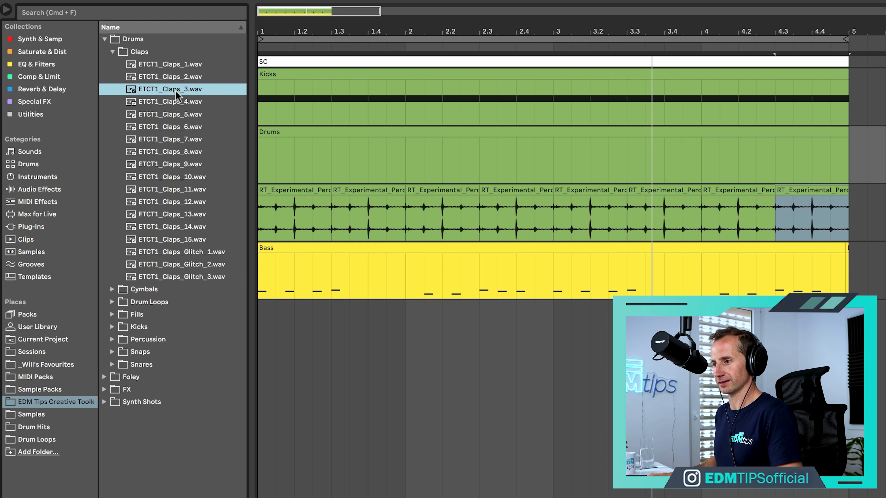
{"action": "left_click", "coordinate": [812, 122]}
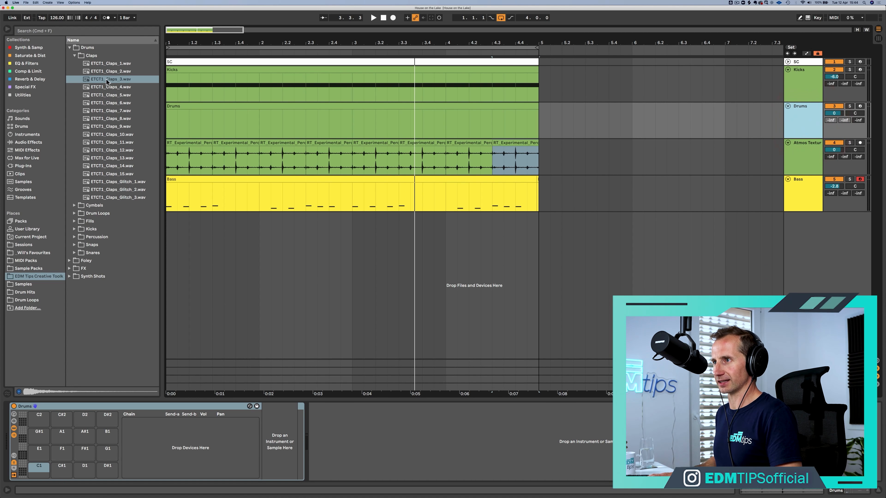
{"action": "left_click_drag", "start_coordinate": [106, 82], "coordinate": [34, 465]}
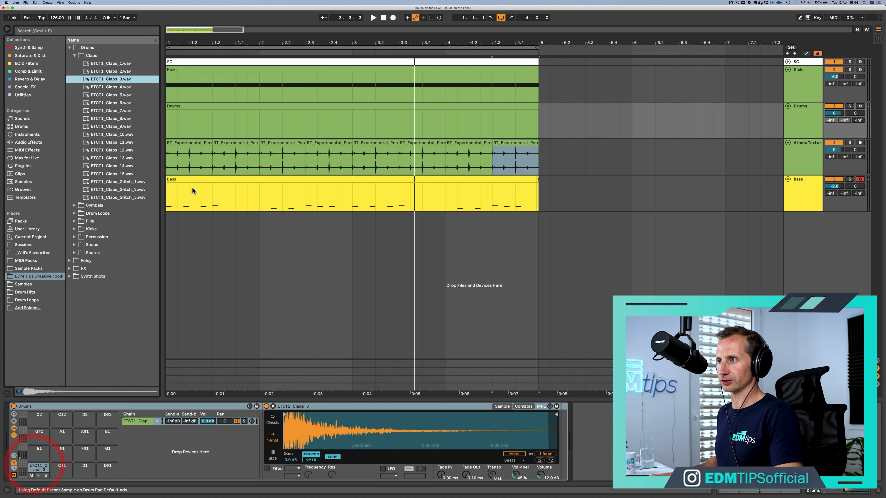
Step: Add a clap note on beat 1.2 in the Drums clip and set the clap chain's volume to -2.7 dB during playback
{"action": "double_click", "coordinate": [206, 104]}
{"action": "key", "text": "space"}
{"action": "double_click", "coordinate": [244, 144]}
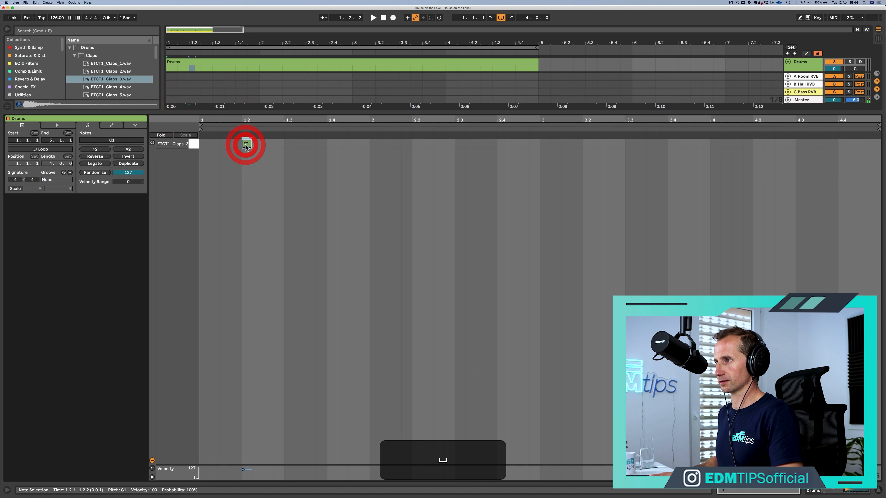
{"action": "key", "text": "shift+Tab"}
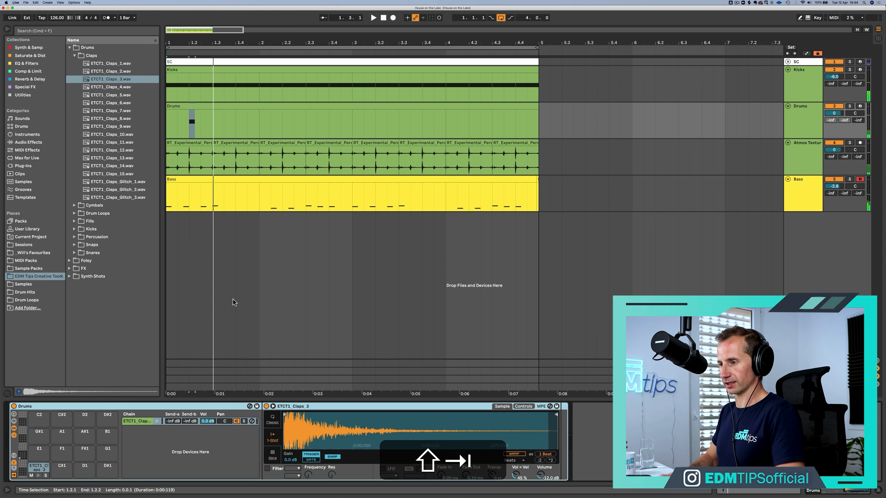
{"action": "key", "text": "space"}
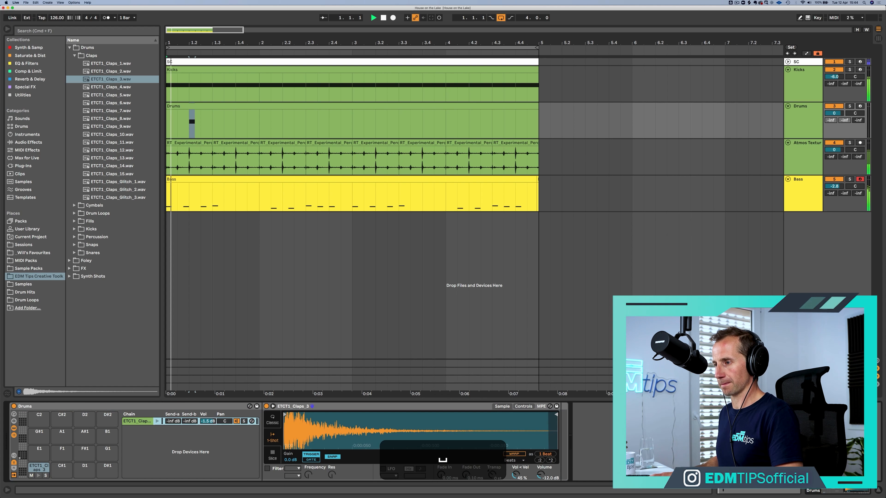
{"action": "key", "text": "space"}
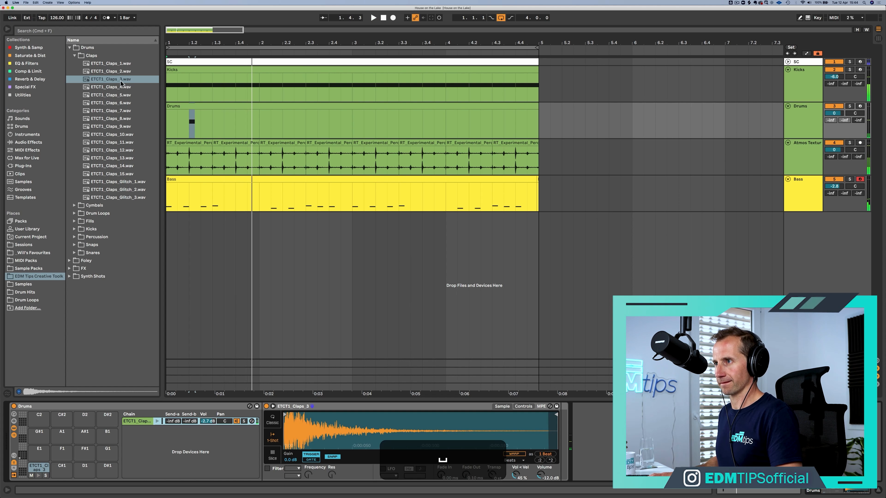
Step: Try ETCT1_Claps_4.wav in place of the loaded clap sample while the loop plays, and undo the swap
{"action": "left_click", "coordinate": [119, 87]}
{"action": "left_click_drag", "start_coordinate": [119, 87], "coordinate": [307, 424]}
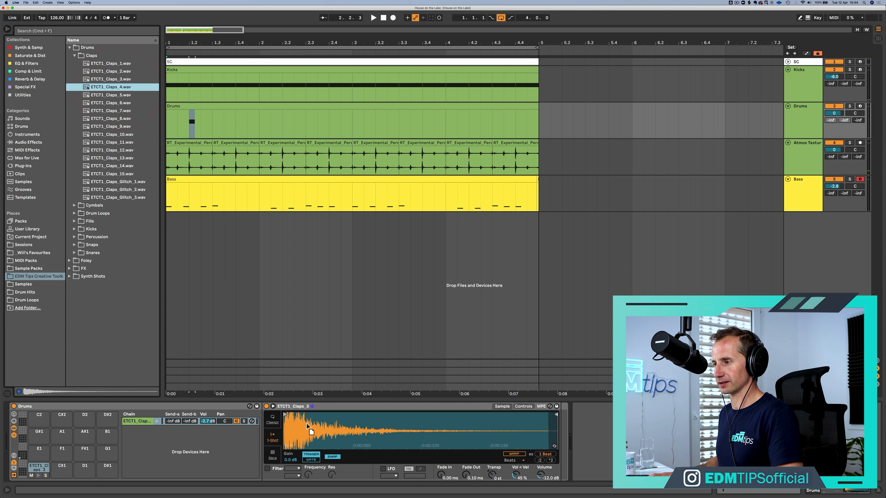
{"action": "key", "text": "space"}
{"action": "key", "text": "space"}
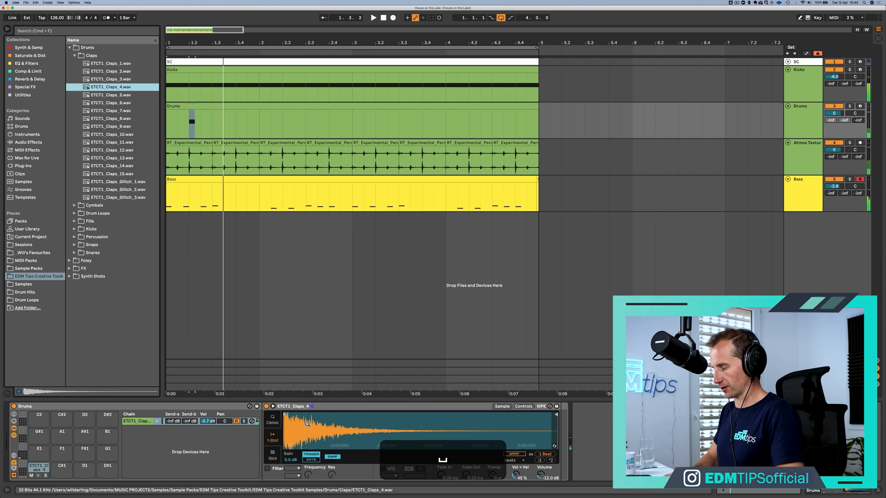
{"action": "key", "text": "super+z"}
{"action": "key", "text": "space"}
{"action": "key", "text": "space"}
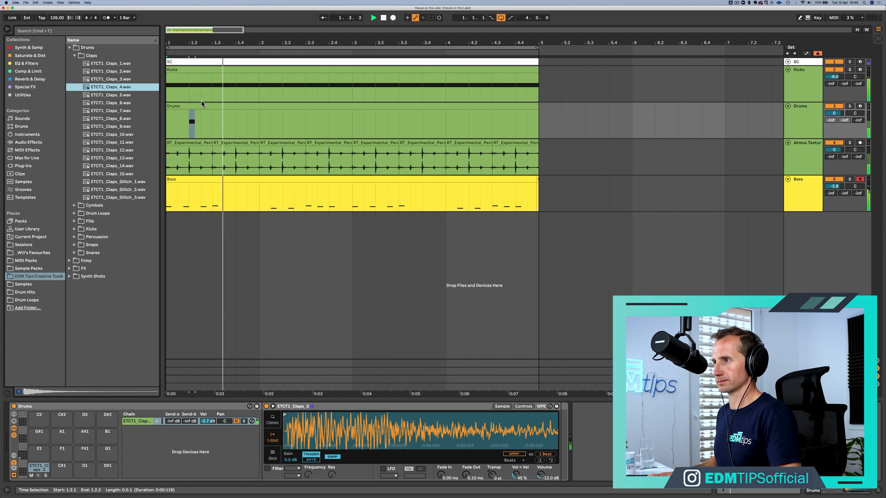
Step: Duplicate the clap pattern's first half bar through the whole four-bar Drums clip, placing claps on beats 2 and 4
{"action": "left_click", "coordinate": [205, 107]}
{"action": "double_click", "coordinate": [205, 106]}
{"action": "left_click_drag", "start_coordinate": [285, 140], "coordinate": [199, 144]}
{"action": "key", "text": "super+d"}
{"action": "key", "text": "super+d"}
{"action": "key", "text": "super+d"}
{"action": "key", "text": "super+d"}
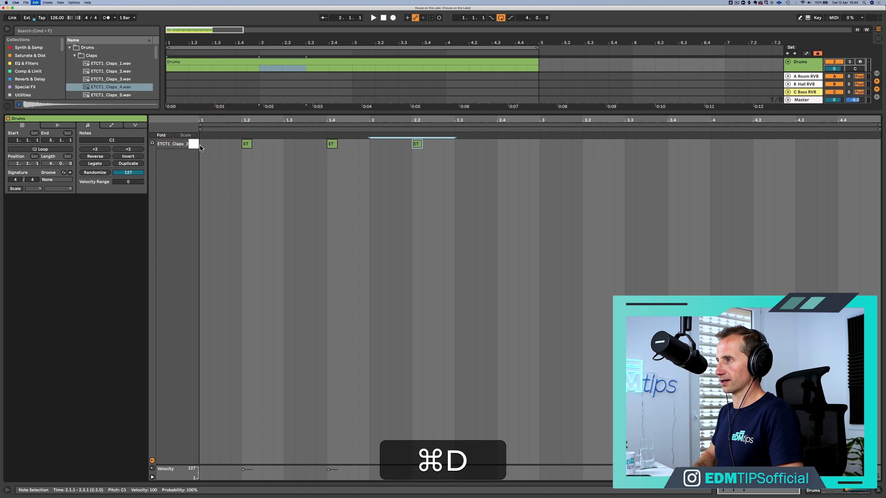
{"action": "key", "text": "super+d"}
{"action": "key", "text": "super+d"}
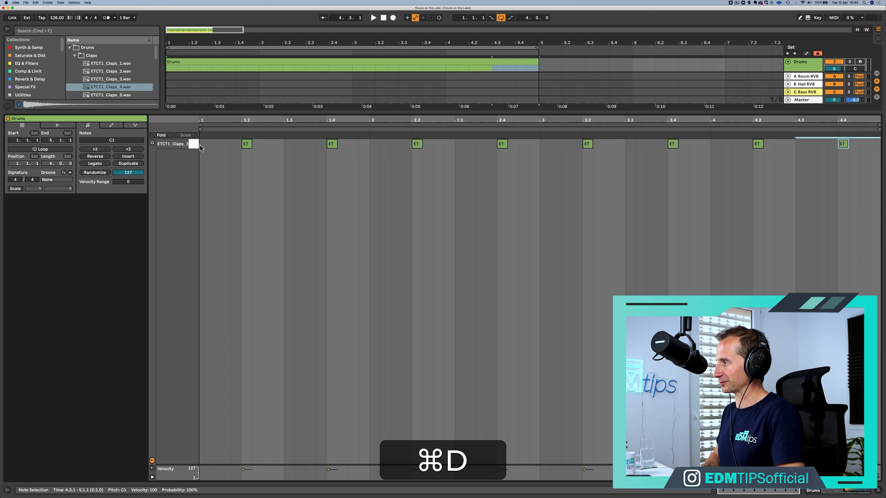
Step: Play the loop with the new claps and set the Atmos Texture track's volume to -11.1 dB
{"action": "key", "text": "space"}
{"action": "key", "text": "shift+Tab"}
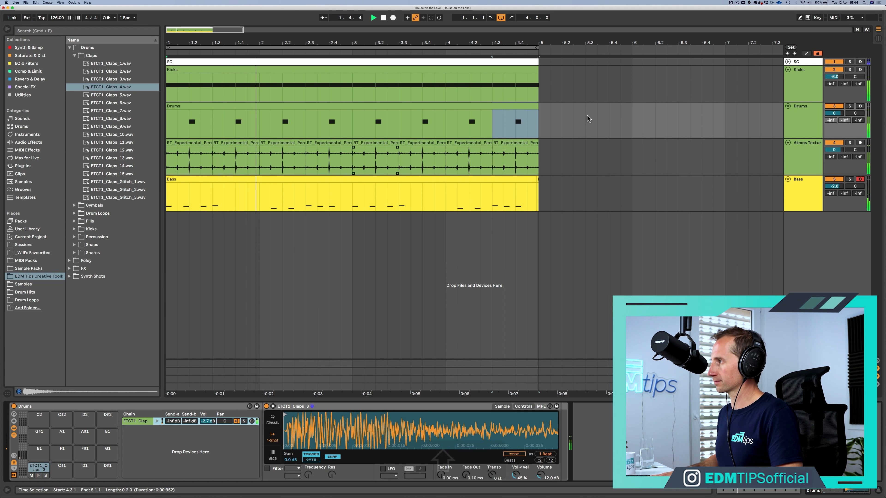
{"action": "mouse_move", "coordinate": [834, 150]}
{"action": "left_mouse_down"}
{"action": "mouse_move", "coordinate": [833, 174]}
{"action": "mouse_move", "coordinate": [834, 148]}
{"action": "left_mouse_up"}
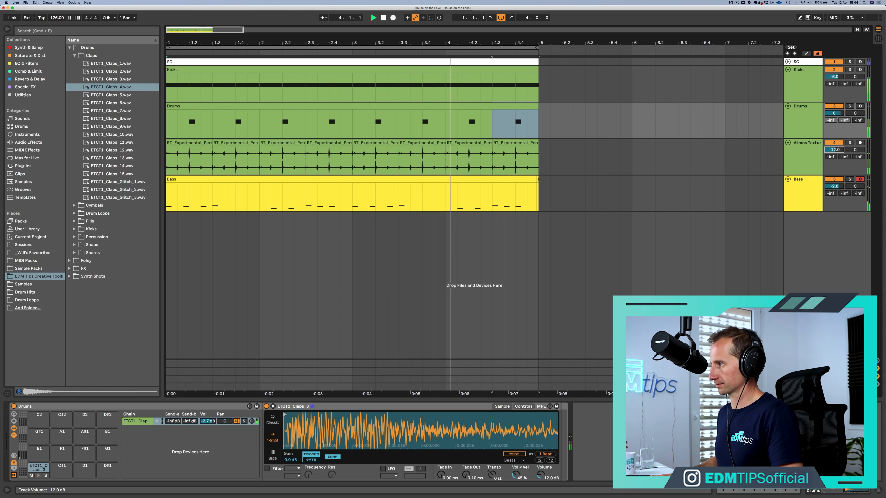
{"action": "left_click_drag", "start_coordinate": [378, 43], "coordinate": [378, 30]}
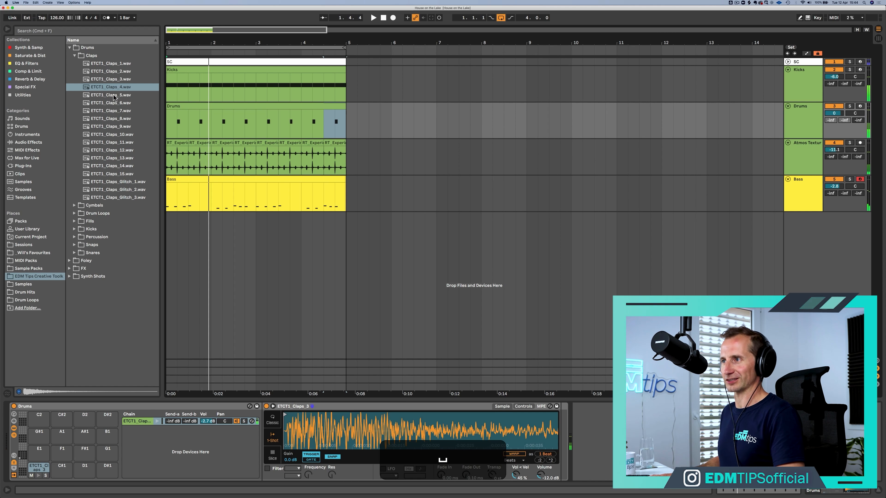
{"action": "key", "text": "space"}
Step: Audition the first three clap samples in the Claps folder again
{"action": "left_click", "coordinate": [112, 72]}
{"action": "left_click", "coordinate": [112, 72]}
{"action": "key", "text": "Up"}
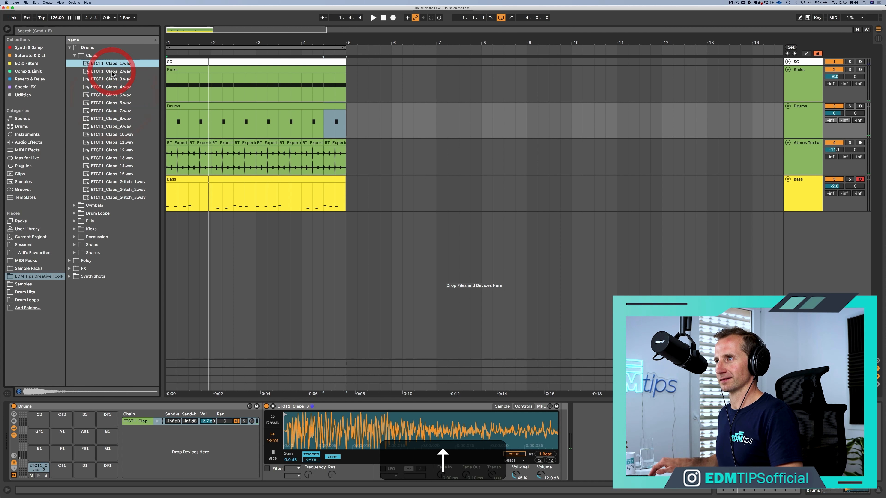
{"action": "key", "text": "Down"}
{"action": "key", "text": "Down"}
{"action": "key", "text": "Up"}
{"action": "key", "text": "Up"}
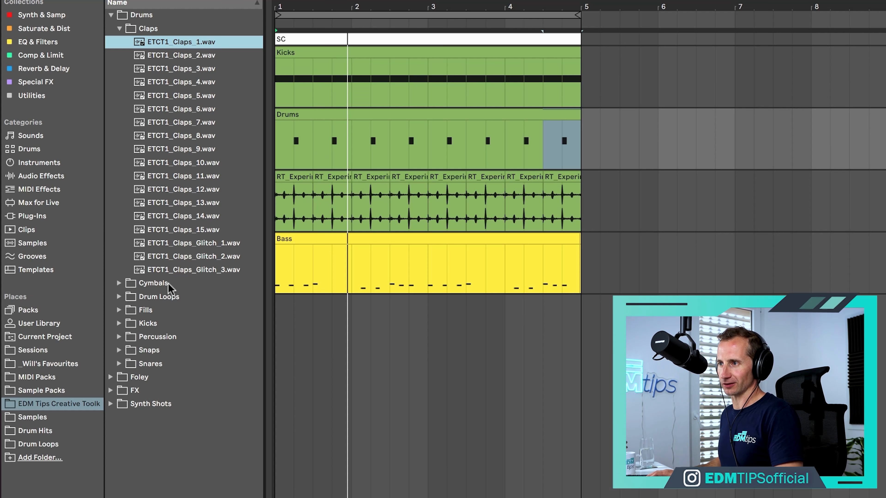
Step: Audition the closed and open hats in the Cymbals > Hi-Hats folder, comparing the open hats around number 3
{"action": "left_click", "coordinate": [103, 206]}
{"action": "left_click", "coordinate": [166, 81]}
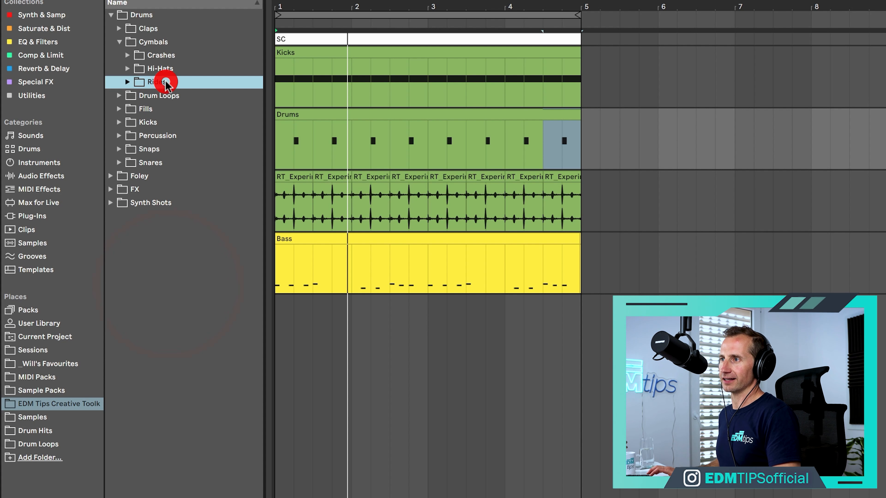
{"action": "key", "text": "Up"}
{"action": "key", "text": "Right"}
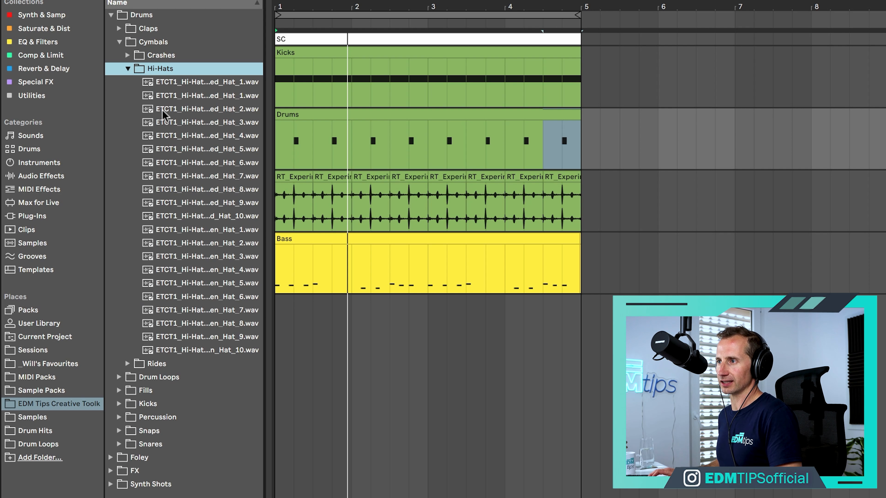
{"action": "key", "text": "Down"}
{"action": "key", "text": "Down"}
{"action": "key", "text": "Down"}
{"action": "key", "text": "Down"}
{"action": "key", "text": "Down"}
{"action": "key", "text": "Down"}
{"action": "key", "text": "Down"}
{"action": "key", "text": "Down"}
{"action": "key", "text": "Down"}
{"action": "key", "text": "Down"}
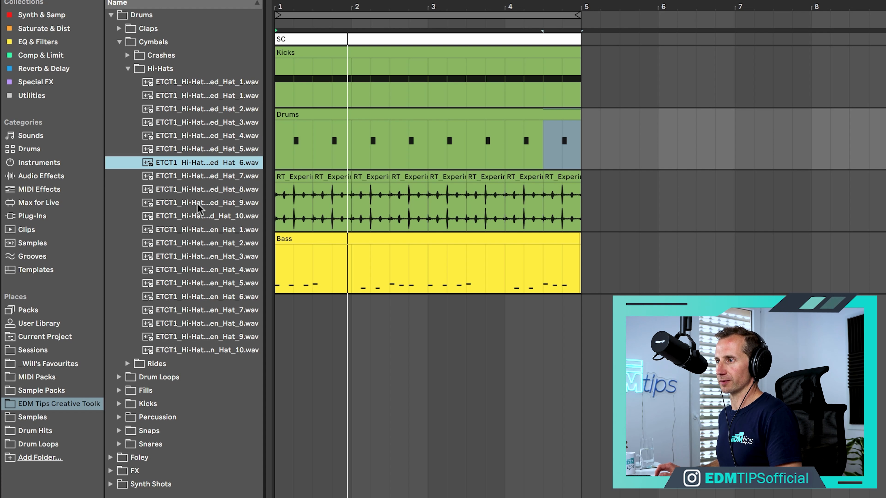
{"action": "key", "text": "Down"}
{"action": "key", "text": "Down"}
{"action": "key", "text": "Down"}
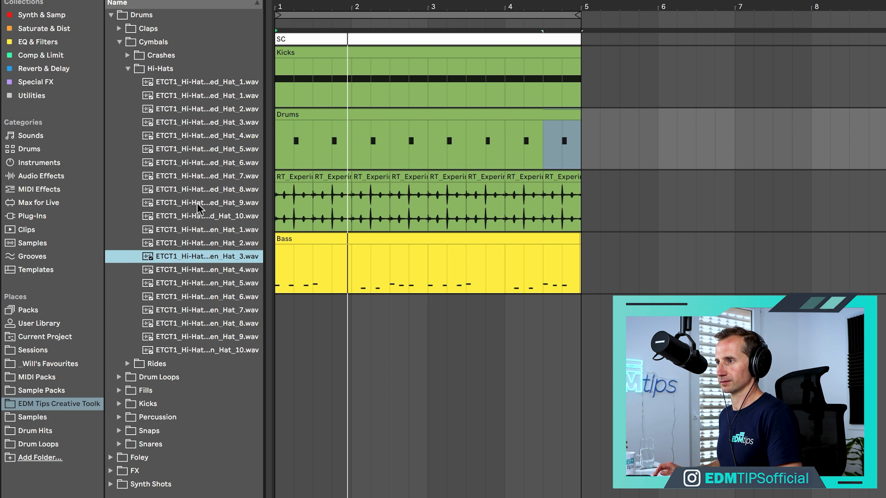
{"action": "key", "text": "Down"}
{"action": "key", "text": "Down"}
{"action": "key", "text": "Up"}
{"action": "key", "text": "Up"}
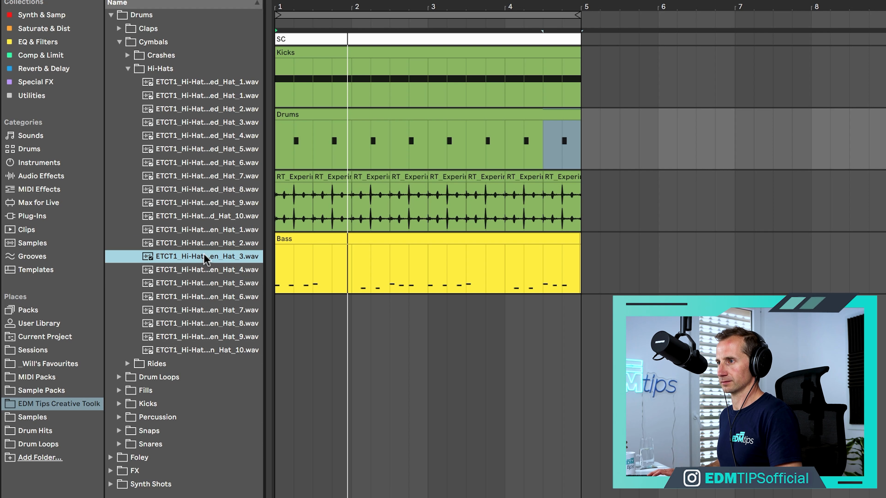
{"action": "key", "text": "Up"}
{"action": "key", "text": "Down"}
{"action": "key", "text": "Down"}
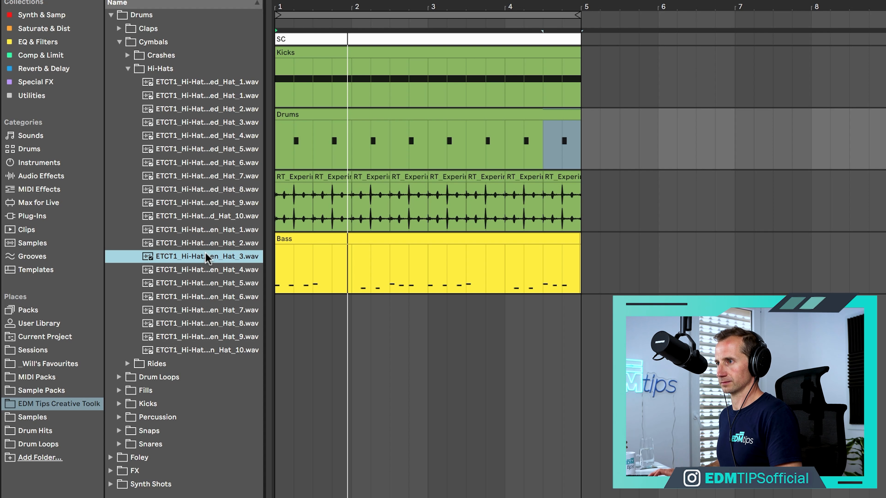
Step: Load ETCT1_Hi-Hats_Open_Hat_3 onto the Drums rack's C#1 pad, preview it and set its chain volume to -5.2 dB
{"action": "left_click_drag", "start_coordinate": [215, 255], "coordinate": [266, 398]}
{"action": "left_click", "coordinate": [306, 374]}
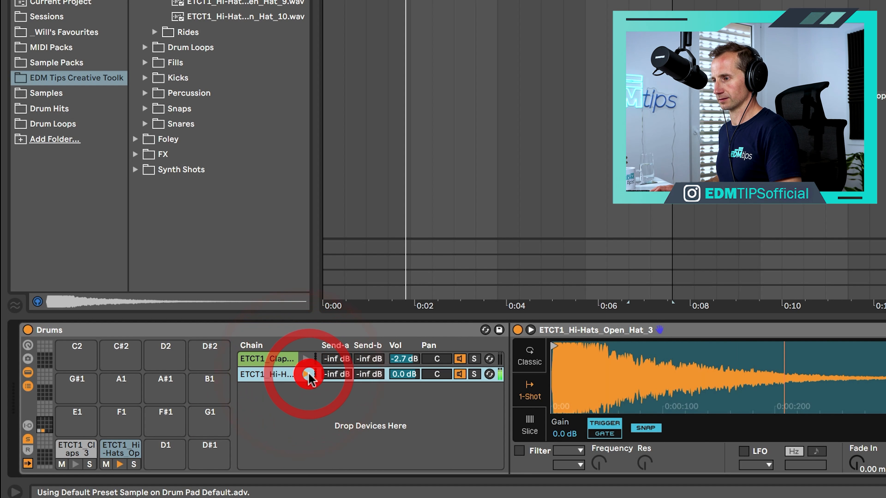
{"action": "left_click_drag", "start_coordinate": [405, 376], "coordinate": [404, 380]}
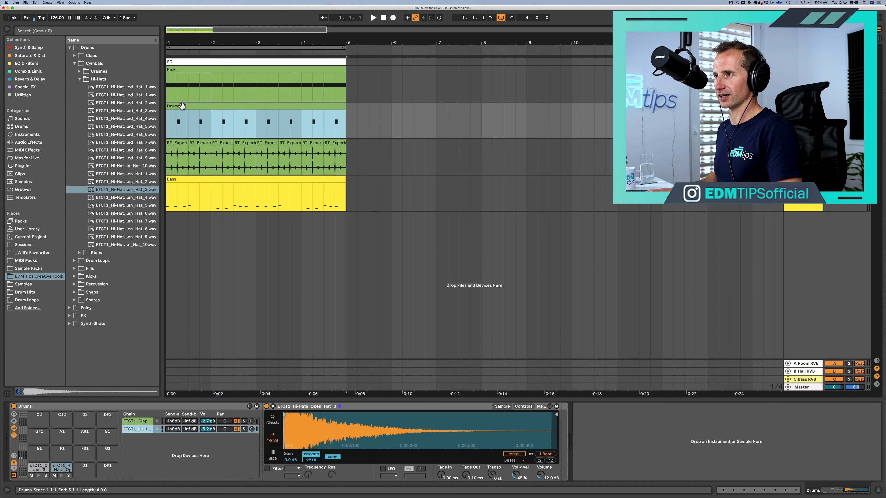
Step: Add an open hi-hat note at 1.1.3 to the Drums clip on the ETCT1_Hi-Hats_Open_Hat_3 lane
{"action": "double_click", "coordinate": [182, 106]}
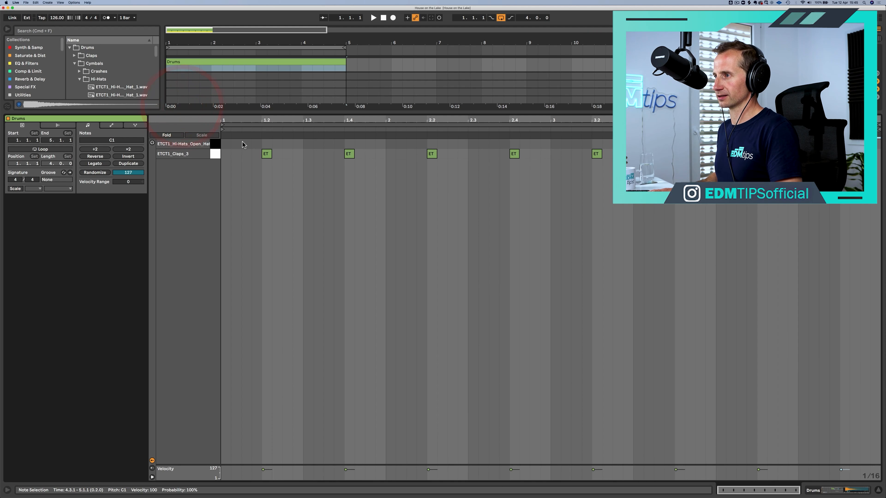
{"action": "double_click", "coordinate": [243, 144]}
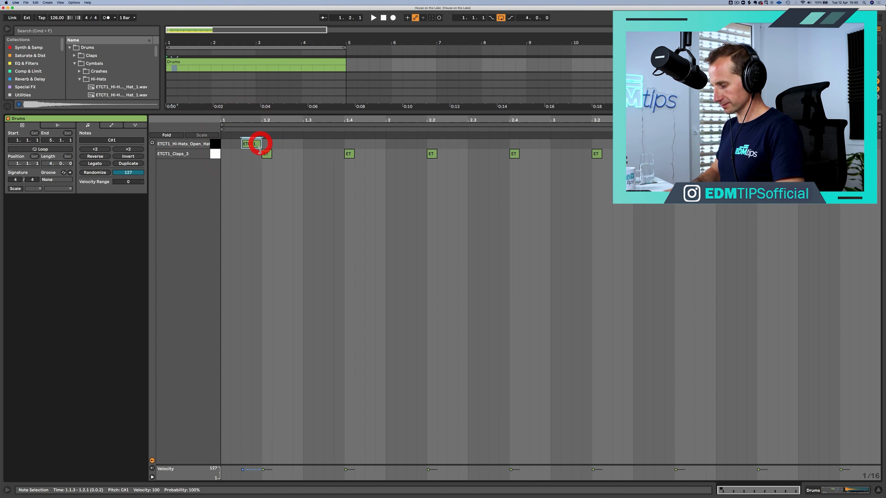
{"action": "key", "text": "shift+Tab"}
{"action": "key", "text": "shift+Tab"}
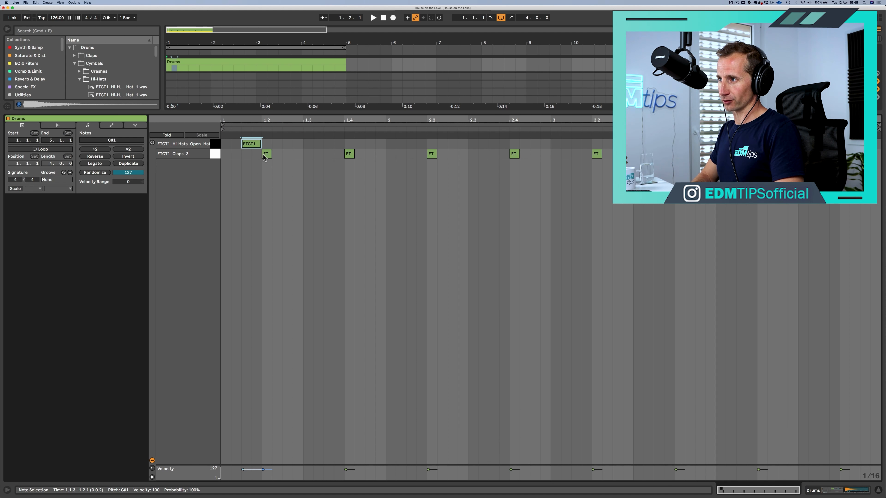
Step: Switch the open hat's Simpler to Classic mode, play the loop and set the hat's chain volume to -10.0 dB
{"action": "key", "text": "shift+Tab"}
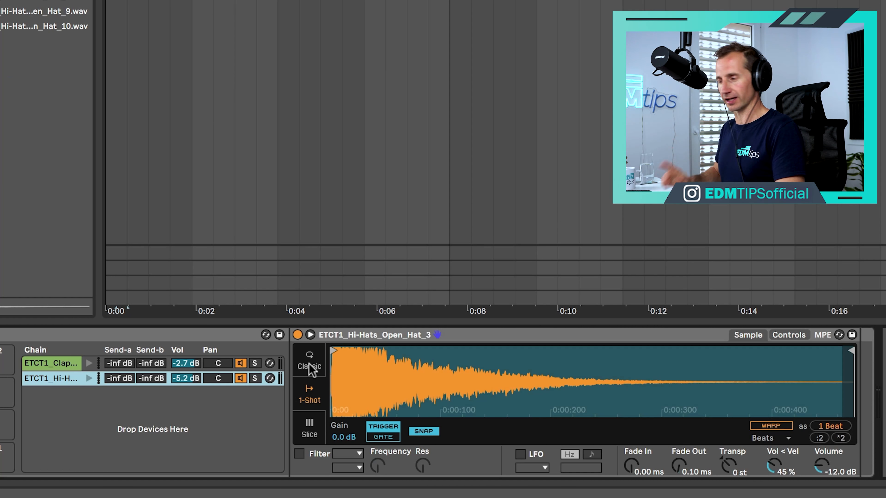
{"action": "left_click", "coordinate": [274, 420]}
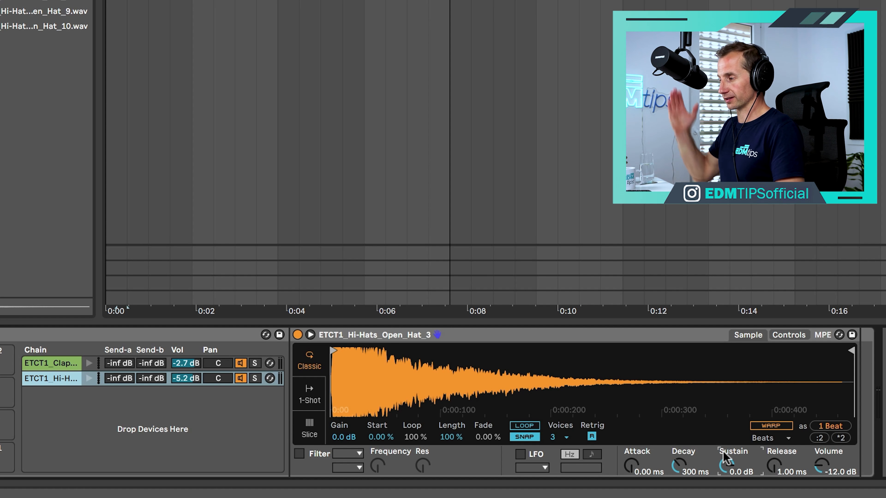
{"action": "key", "text": "space"}
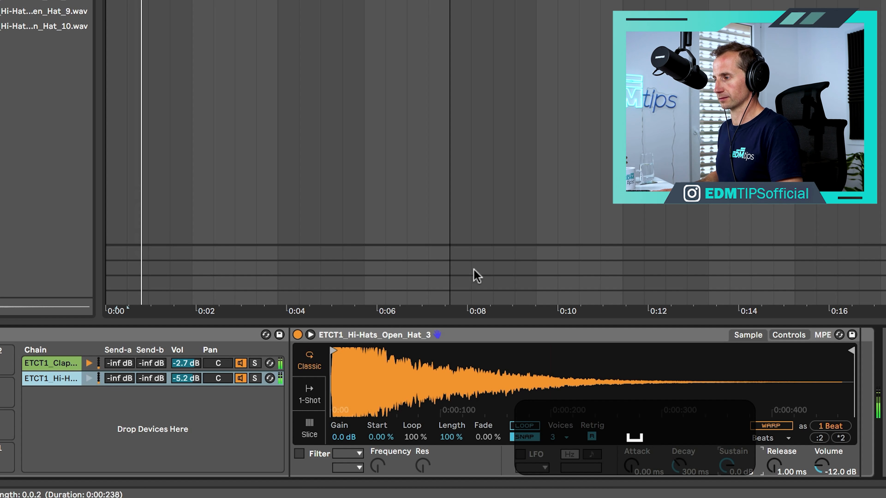
{"action": "left_click_drag", "start_coordinate": [172, 381], "coordinate": [172, 404]}
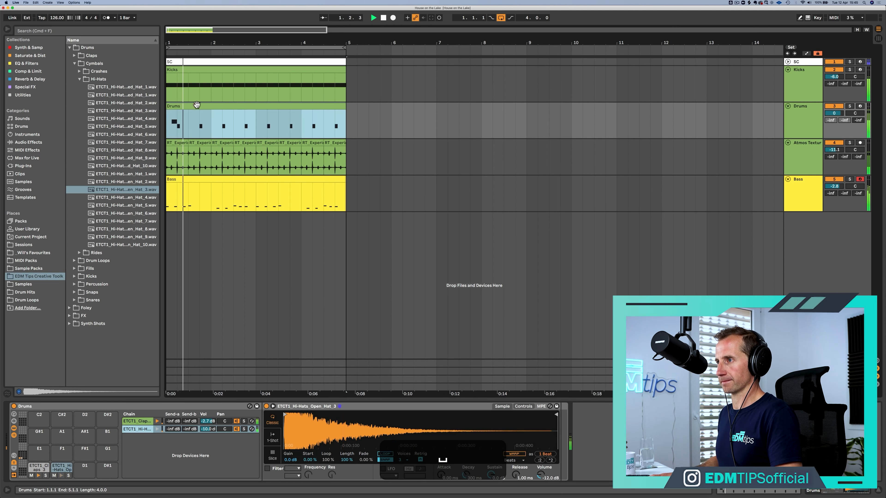
Step: Duplicate the open hi-hat note onto every off-beat across the four bars of the Drums clip and return to the device chain
{"action": "double_click", "coordinate": [196, 105]}
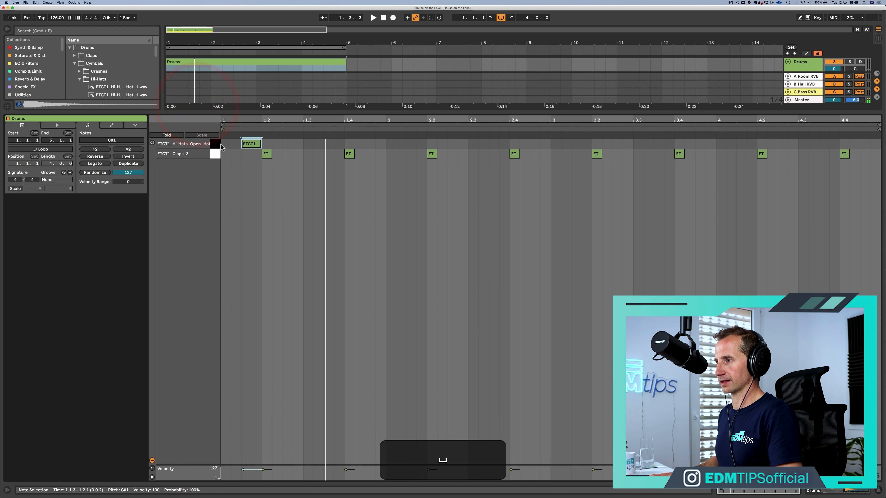
{"action": "left_click_drag", "start_coordinate": [223, 145], "coordinate": [258, 144]}
{"action": "key", "text": "super+d"}
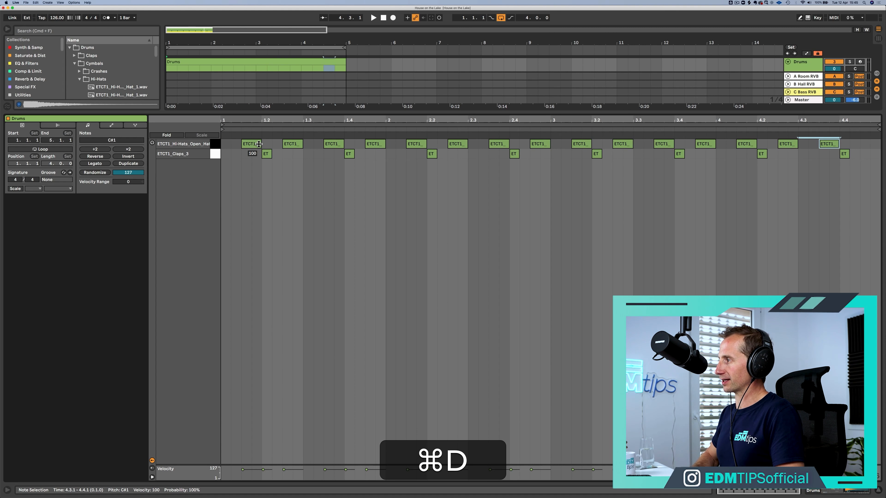
{"action": "key", "text": "shift+Tab"}
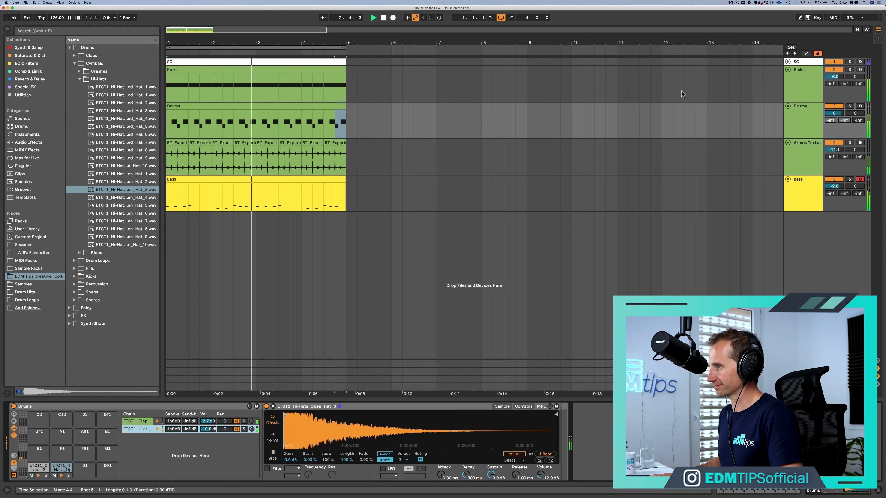
Step: Change Osc 2 of the Bass track's Wavetable to Amber from Collection, set its wavetable position to 63%, and save the set
{"action": "left_click", "coordinate": [809, 194]}
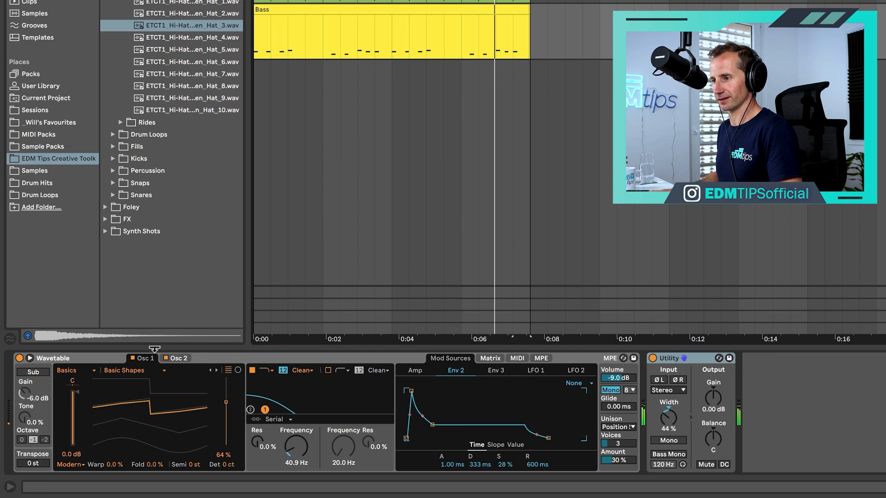
{"action": "left_click", "coordinate": [117, 407]}
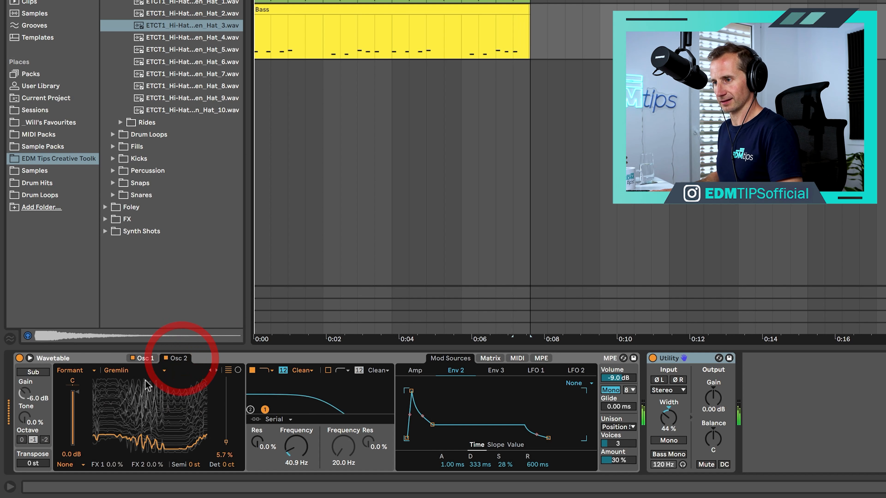
{"action": "mouse_move", "coordinate": [98, 390]}
{"action": "left_mouse_down"}
{"action": "mouse_move", "coordinate": [118, 395]}
{"action": "mouse_move", "coordinate": [89, 386]}
{"action": "left_mouse_up"}
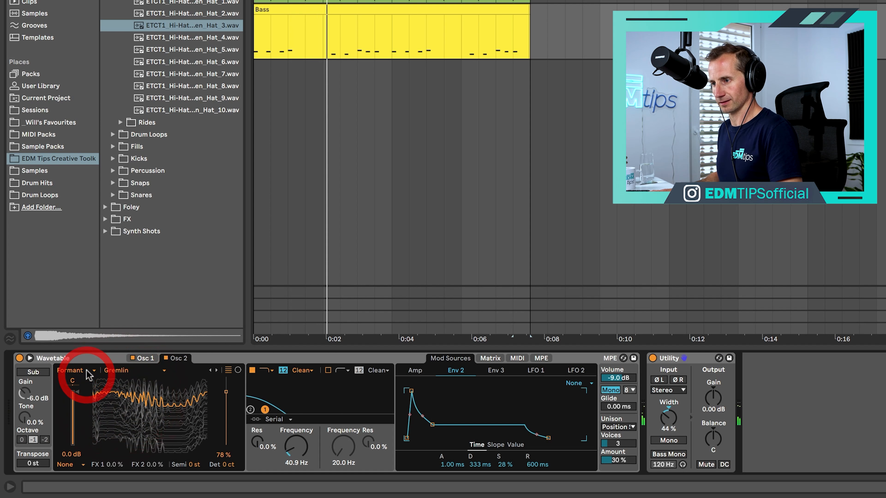
{"action": "left_click", "coordinate": [88, 373]}
{"action": "left_click", "coordinate": [73, 389]}
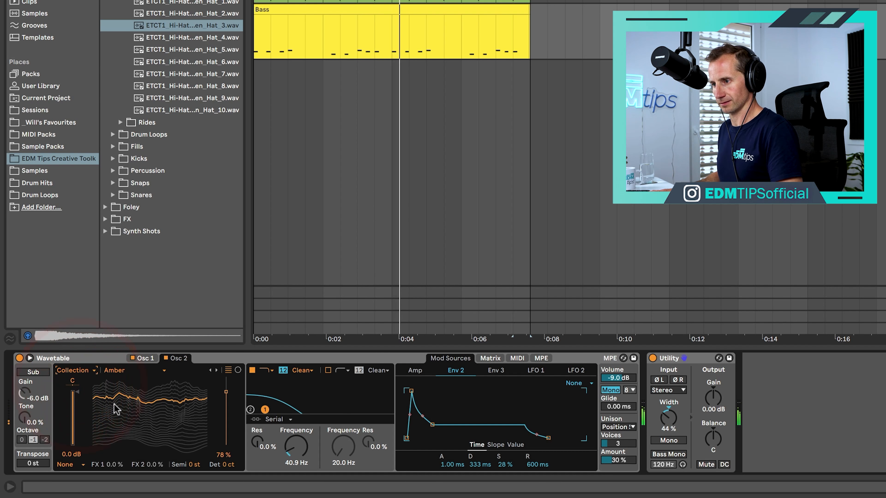
{"action": "left_click", "coordinate": [129, 427]}
{"action": "left_click_drag", "start_coordinate": [129, 426], "coordinate": [129, 403]}
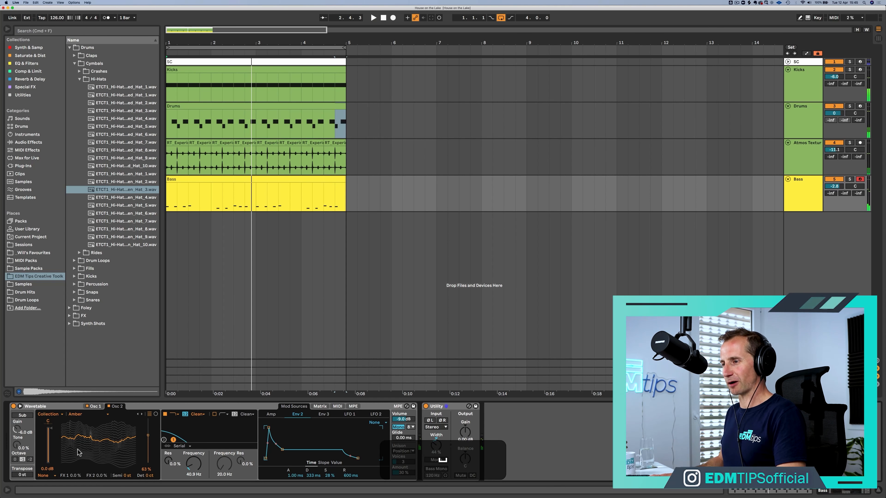
{"action": "key", "text": "super+s"}
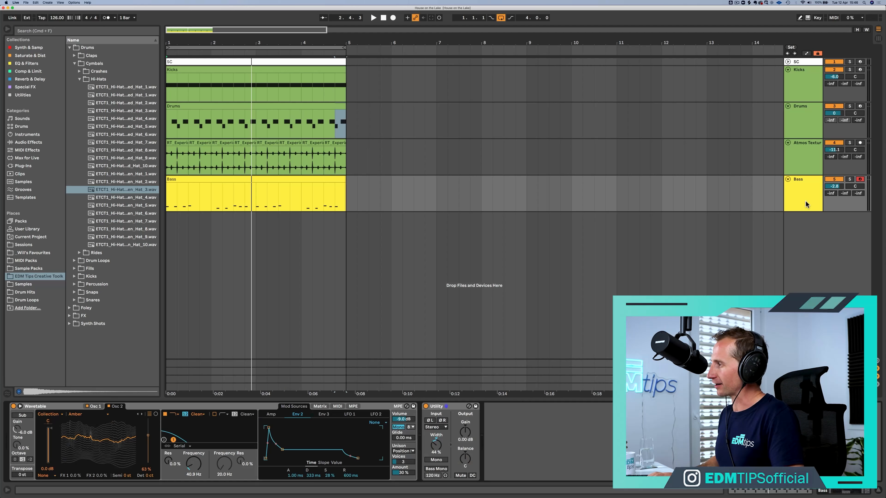
Step: Insert an audio track below Bass and show the tracks' input/output routing to check its Ext. In source
{"action": "left_click", "coordinate": [806, 204]}
{"action": "key", "text": "super+t"}
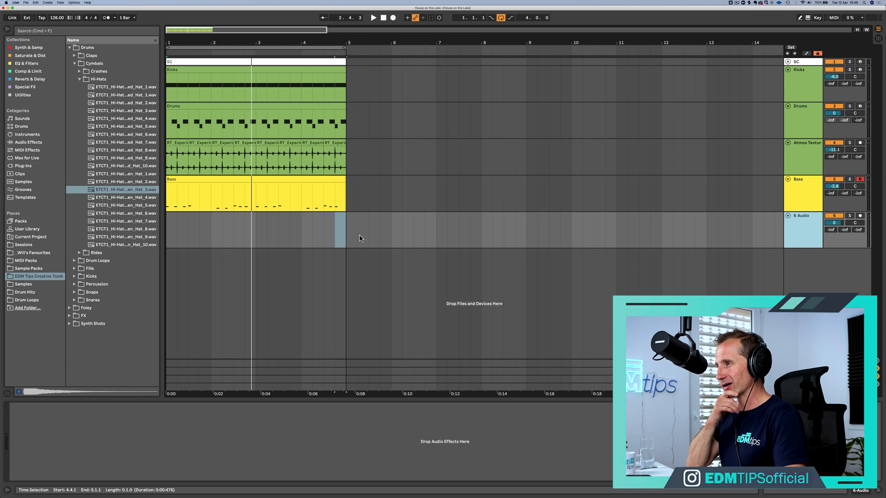
{"action": "left_click_drag", "start_coordinate": [345, 229], "coordinate": [156, 223]}
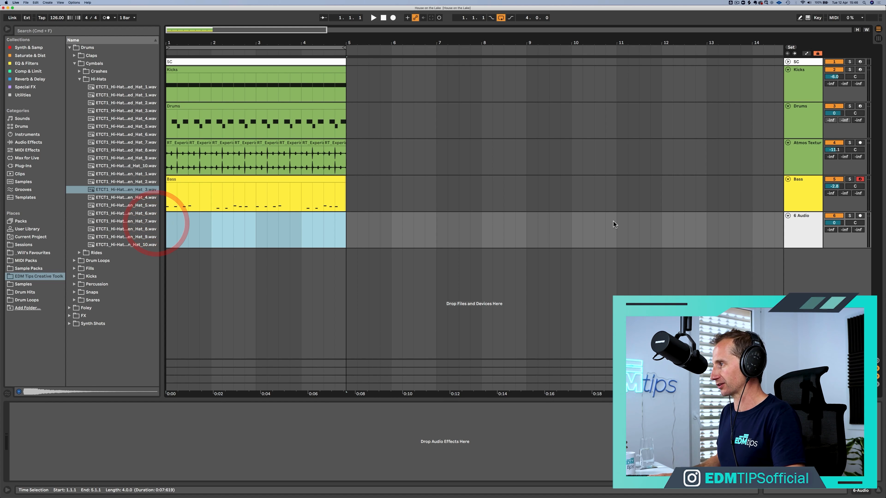
{"action": "left_click", "coordinate": [804, 230]}
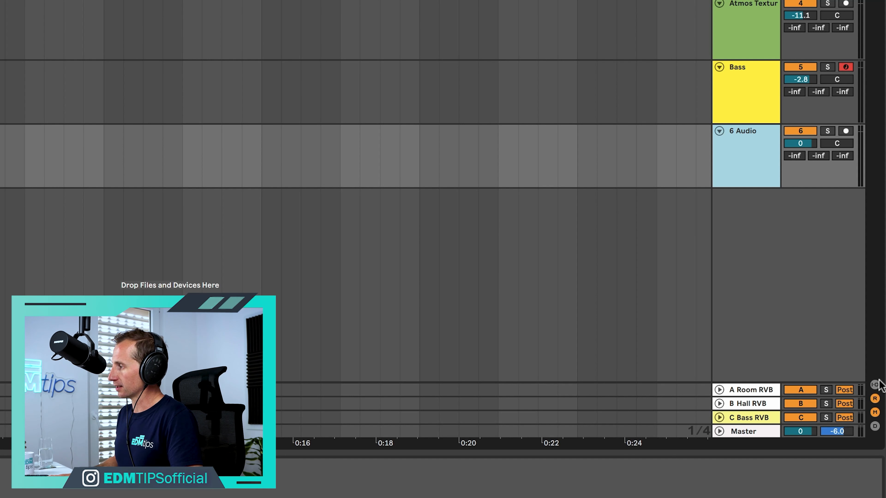
{"action": "left_click", "coordinate": [875, 385]}
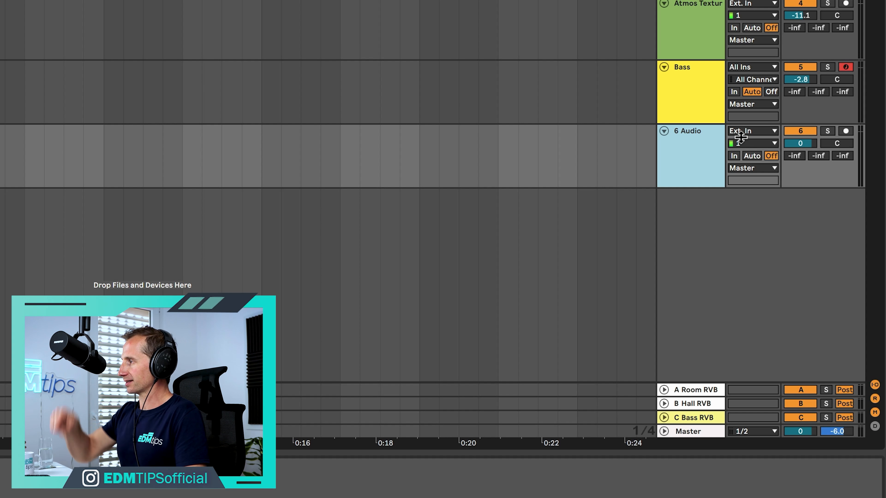
{"action": "left_click", "coordinate": [702, 157]}
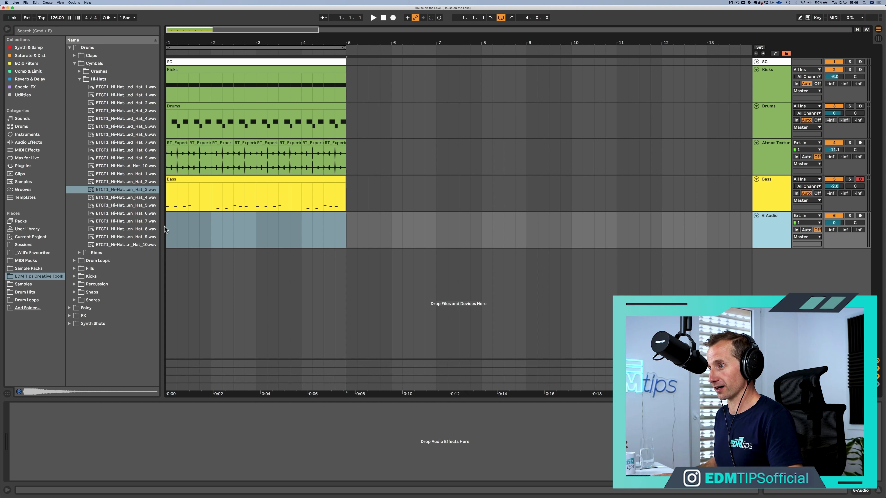
Step: Record external input 1 onto the 6 Audio track from bar 1 to about 4.4.1
{"action": "left_click_drag", "start_coordinate": [345, 228], "coordinate": [166, 228]}
{"action": "left_click", "coordinate": [167, 228]}
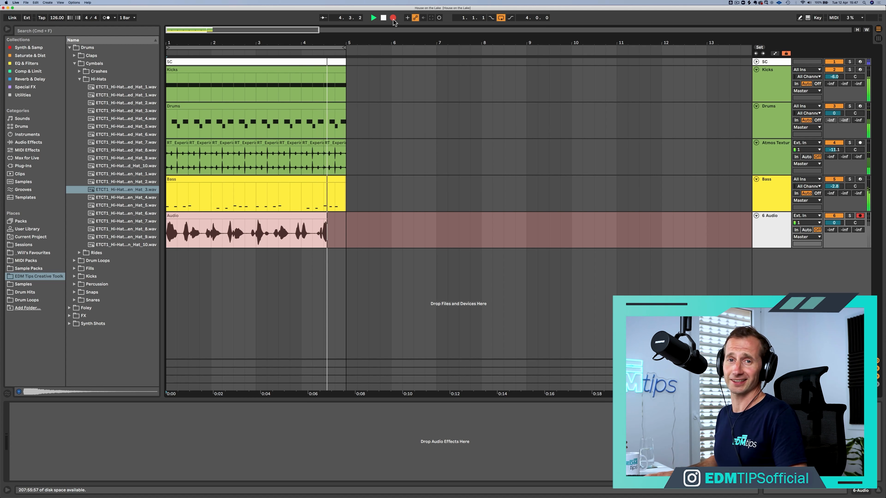
{"action": "key", "text": "space"}
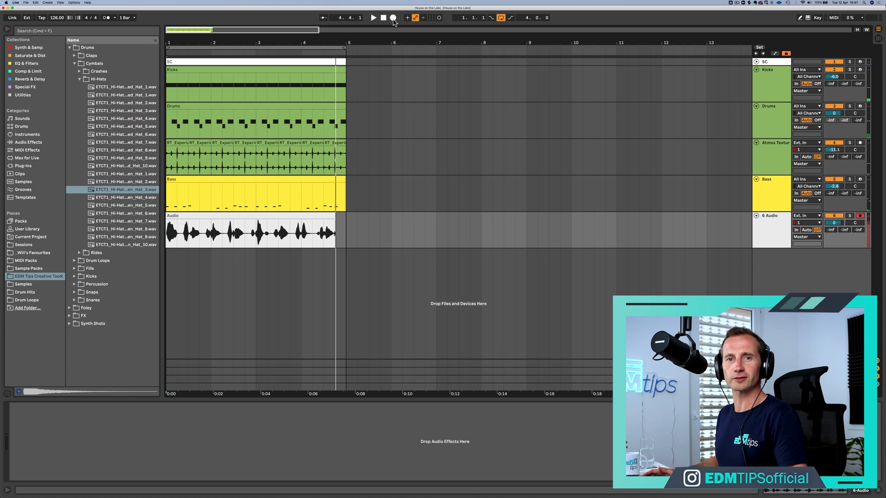
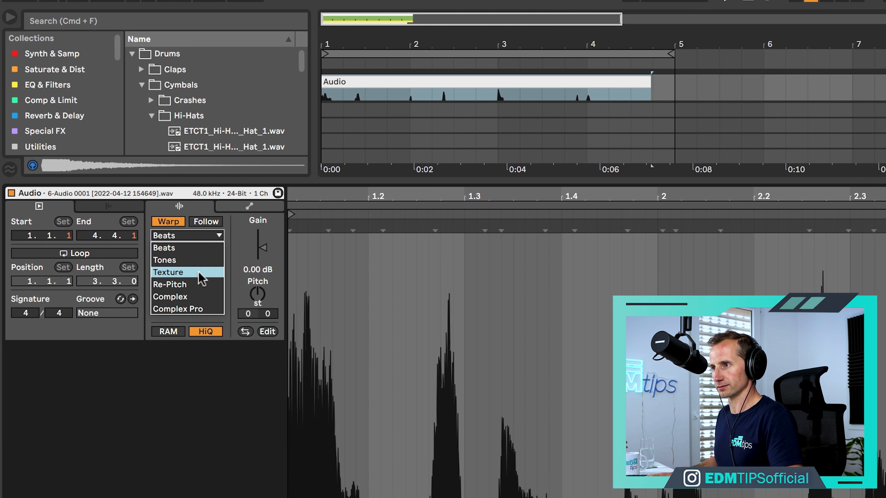
Step: Set the recorded clip's warp mode to Complex Pro, transpose it +5 semitones and adjust its formants while listening
{"action": "left_click", "coordinate": [200, 308]}
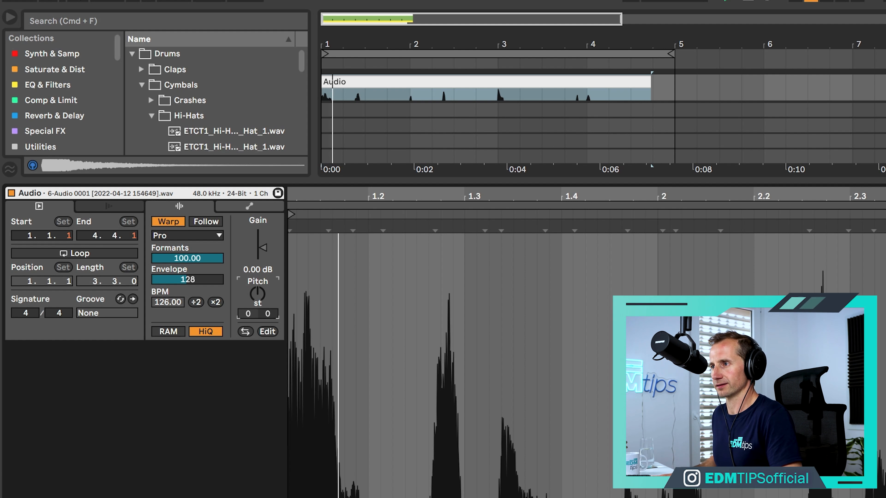
{"action": "left_click_drag", "start_coordinate": [258, 294], "coordinate": [258, 285]}
{"action": "left_click_drag", "start_coordinate": [187, 258], "coordinate": [187, 273]}
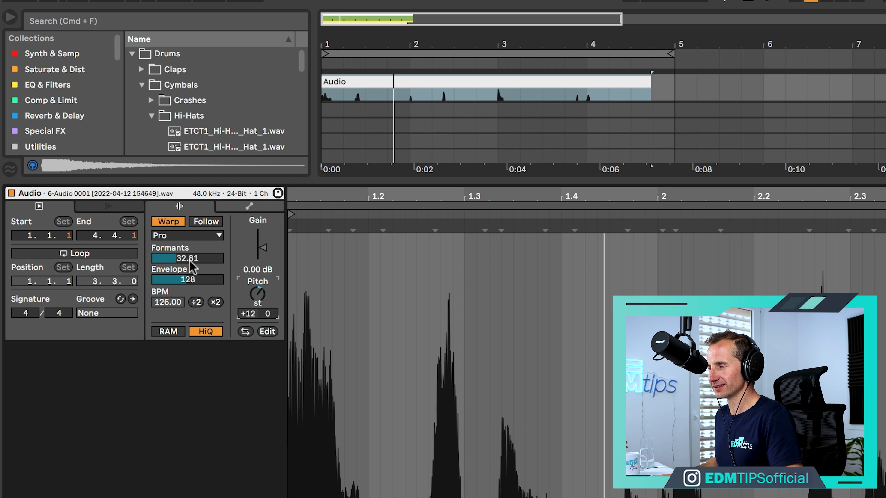
{"action": "key", "text": "space"}
{"action": "left_click_drag", "start_coordinate": [187, 259], "coordinate": [188, 181]}
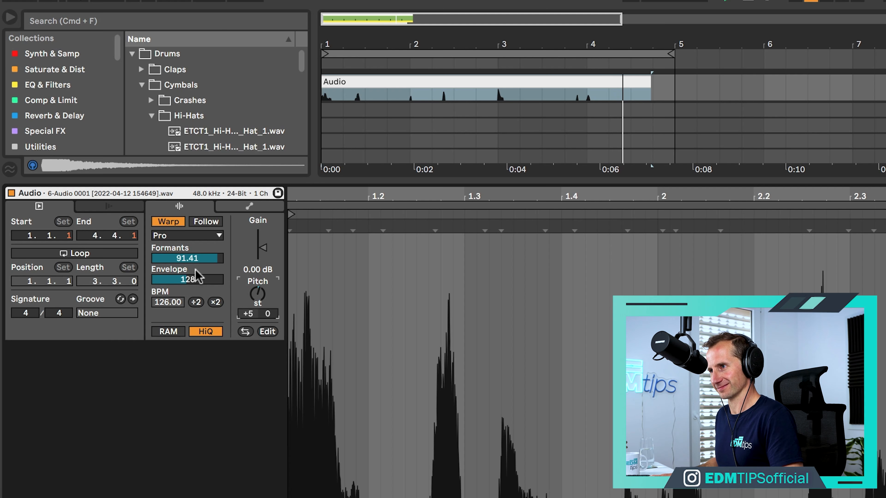
{"action": "left_click_drag", "start_coordinate": [188, 258], "coordinate": [187, 243]}
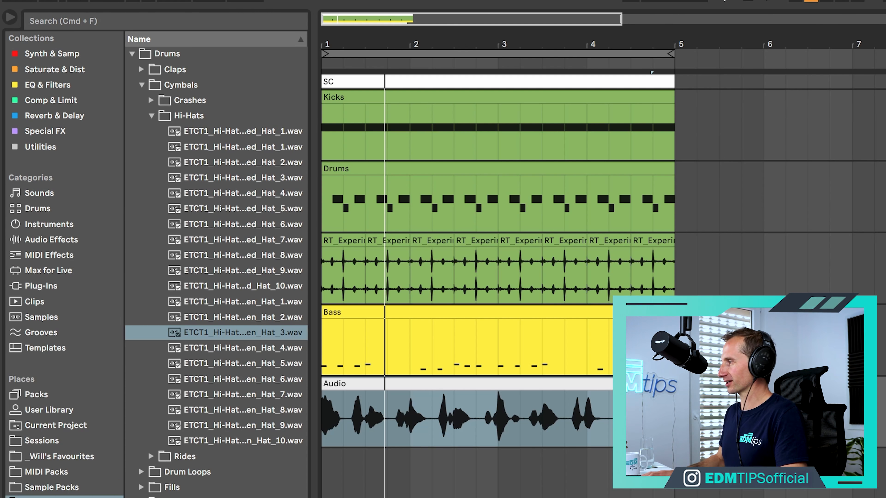
{"action": "key", "text": "shift+Tab"}
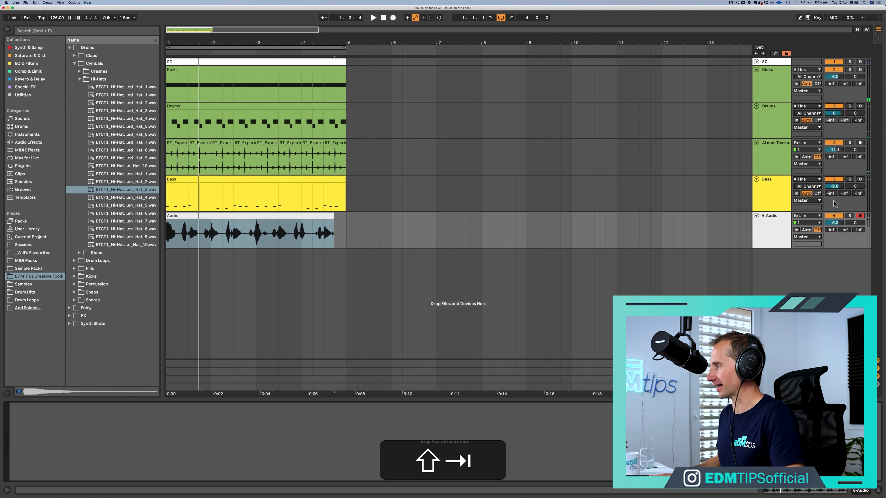
Step: Set the 6 Audio track's volume to -9.5 dB and add a Compressor from the Comp & Limit collection
{"action": "left_click", "coordinate": [770, 217]}
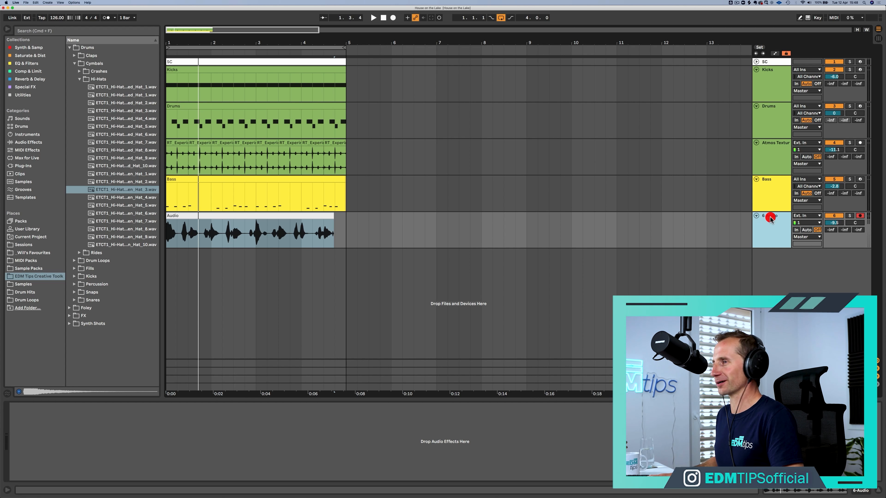
{"action": "left_click", "coordinate": [27, 72]}
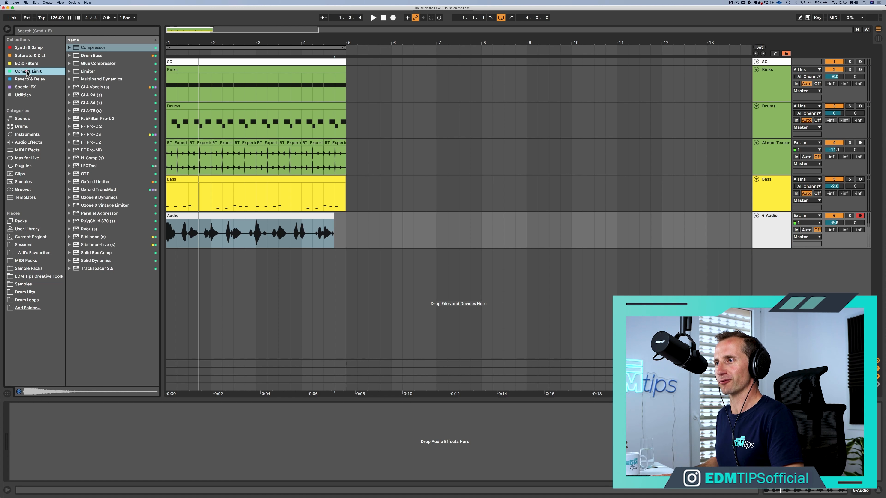
{"action": "left_click", "coordinate": [91, 50]}
{"action": "left_click_drag", "start_coordinate": [114, 414], "coordinate": [114, 412]}
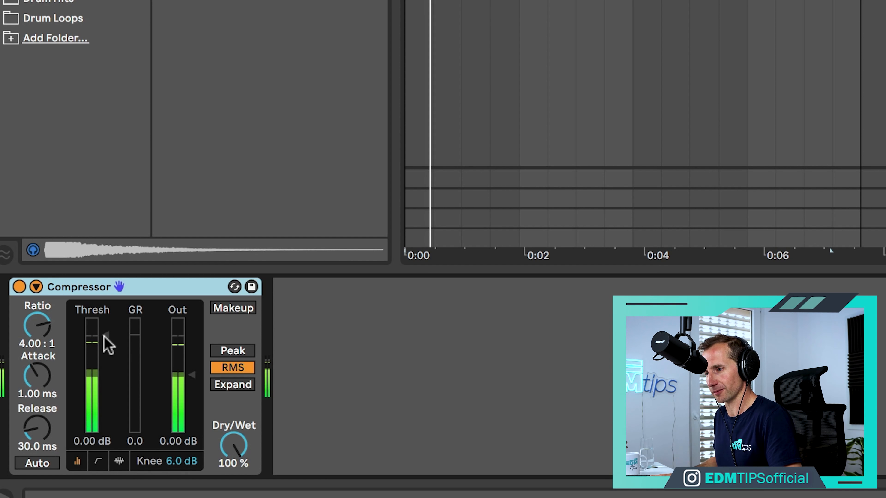
Step: Set the Compressor's threshold to -28.1 dB, attack to 0.42 ms and output gain to 4.95 dB during playback
{"action": "key", "text": "space"}
{"action": "left_click_drag", "start_coordinate": [47, 429], "coordinate": [47, 449]}
{"action": "left_click_drag", "start_coordinate": [105, 406], "coordinate": [105, 394]}
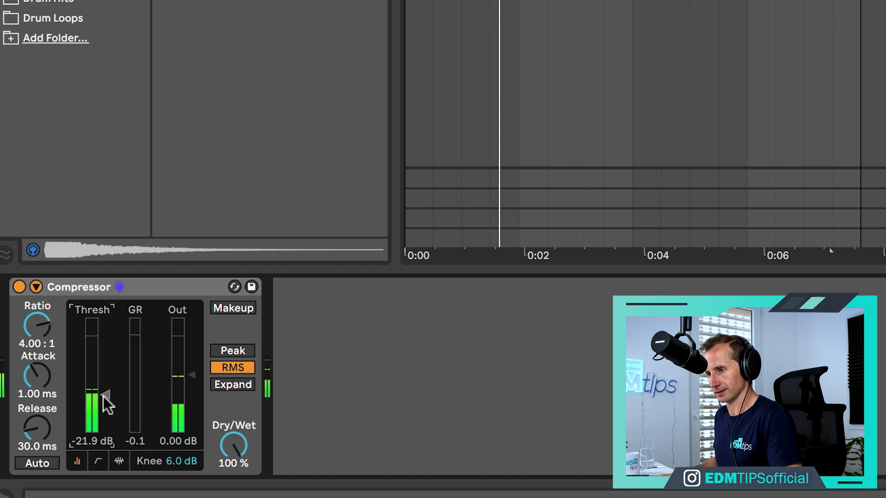
{"action": "left_click_drag", "start_coordinate": [54, 382], "coordinate": [98, 404]}
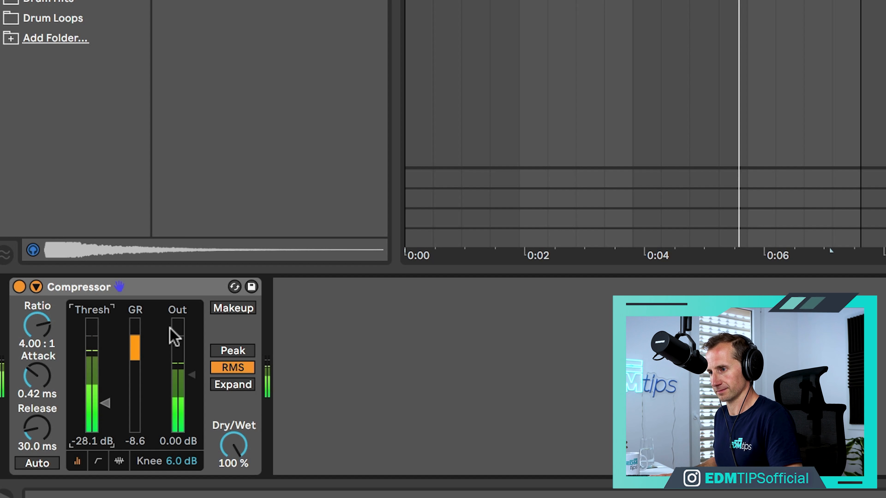
{"action": "left_click_drag", "start_coordinate": [191, 375], "coordinate": [191, 368]}
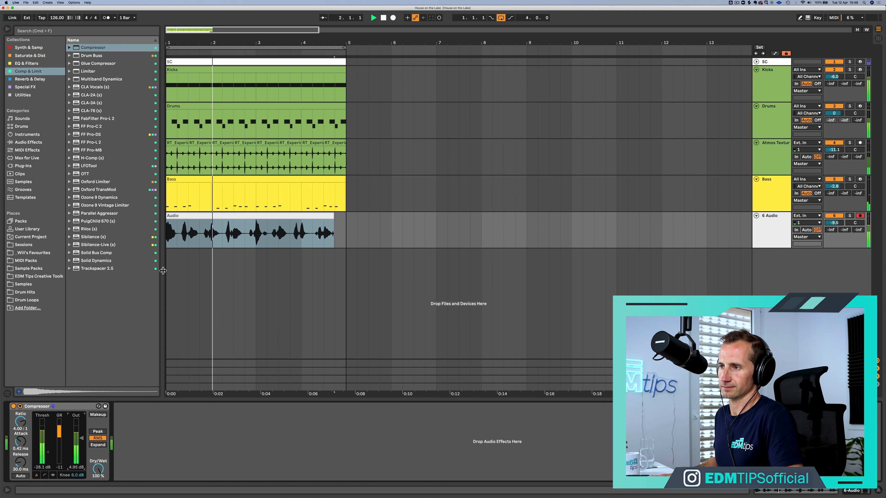
Step: Add EQ Eight before the Compressor on the 6 Audio track and set its low-cut band to 79.8 Hz during playback
{"action": "key", "text": "space"}
{"action": "left_click", "coordinate": [31, 65]}
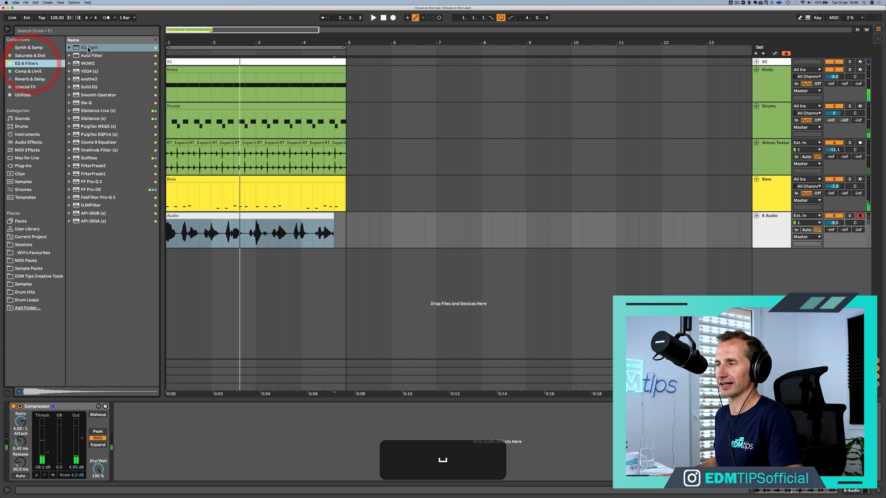
{"action": "left_click_drag", "start_coordinate": [47, 391], "coordinate": [16, 433]}
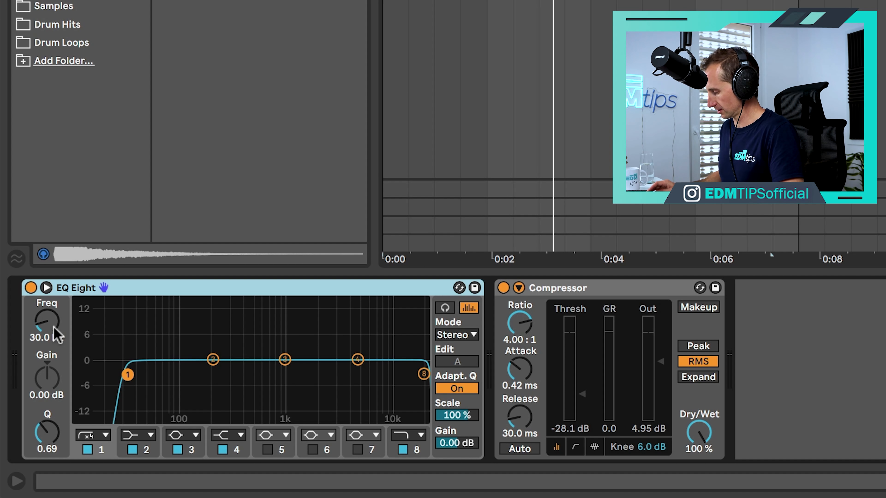
{"action": "key", "text": "space"}
{"action": "left_click_drag", "start_coordinate": [56, 335], "coordinate": [56, 322]}
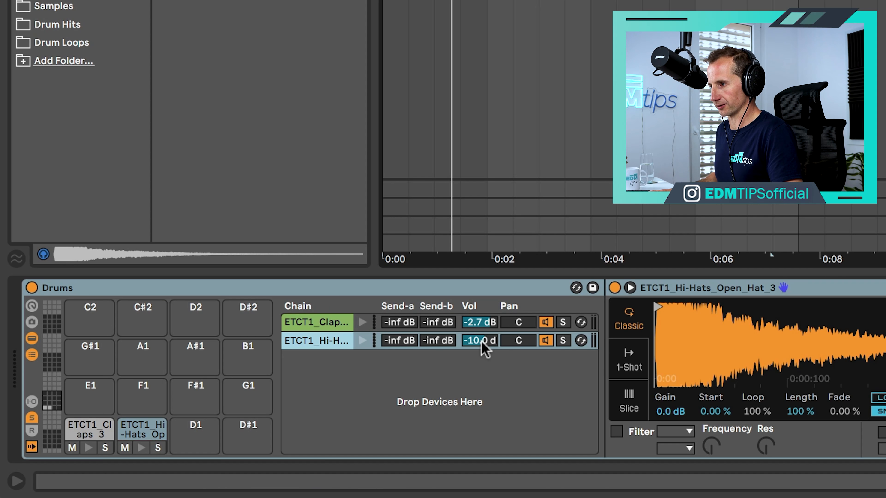
Step: Lower the Drums rack's open hi-hat chain to -11.2 dB and the clap chain to -6.2 dB
{"action": "left_click_drag", "start_coordinate": [483, 345], "coordinate": [482, 377]}
{"action": "mouse_move", "coordinate": [480, 322]}
{"action": "left_mouse_down"}
{"action": "mouse_move", "coordinate": [479, 349]}
{"action": "mouse_move", "coordinate": [479, 322]}
{"action": "left_mouse_up"}
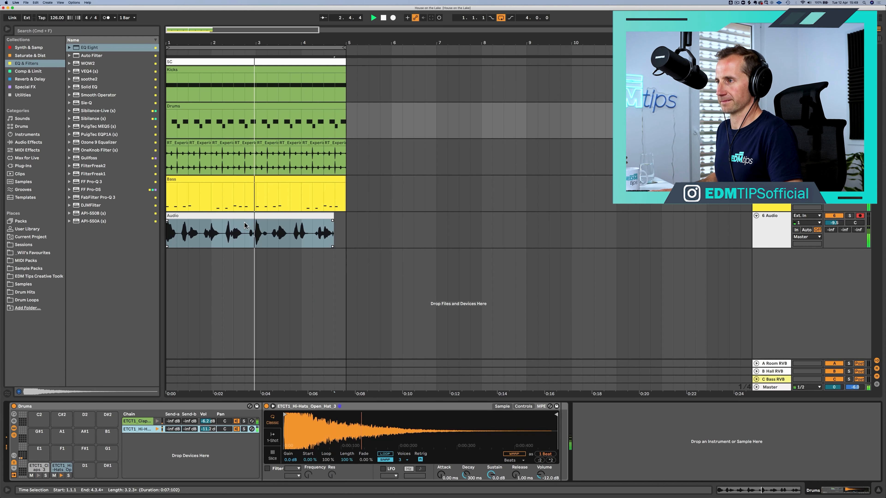
Step: Reduce the recorded audio's low mids in EQ Eight, with band 2 at 206 Hz, -3.35 dB and band 3 at 160 Hz, -3.10 dB
{"action": "double_click", "coordinate": [243, 216]}
{"action": "key", "text": "shift+Tab"}
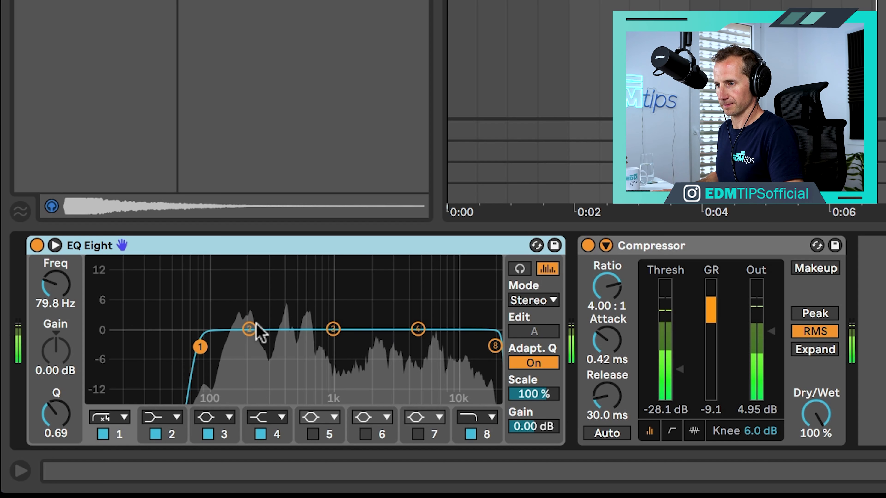
{"action": "left_click_drag", "start_coordinate": [92, 437], "coordinate": [95, 442]}
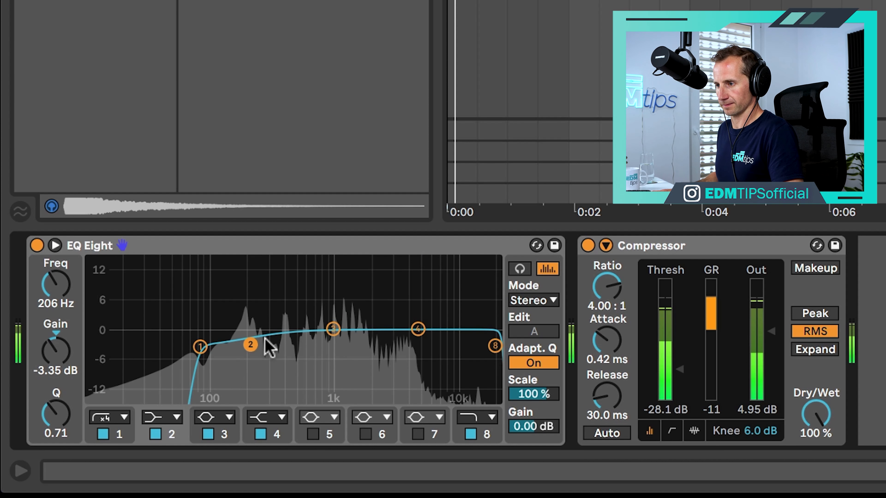
{"action": "left_click_drag", "start_coordinate": [333, 330], "coordinate": [236, 343]}
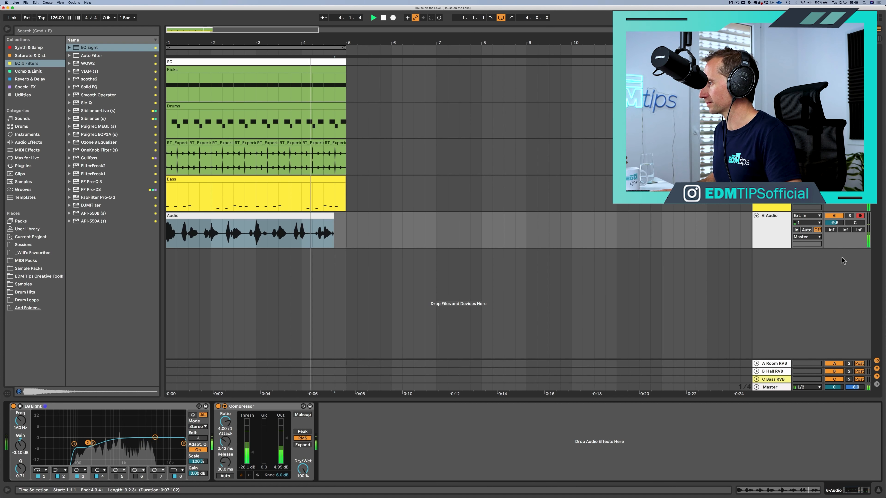
Step: Stop playback, rename the 6 Audio track as Vocals and colour it pinkish purple
{"action": "left_click", "coordinate": [770, 233]}
{"action": "key", "text": "shift+super+r"}
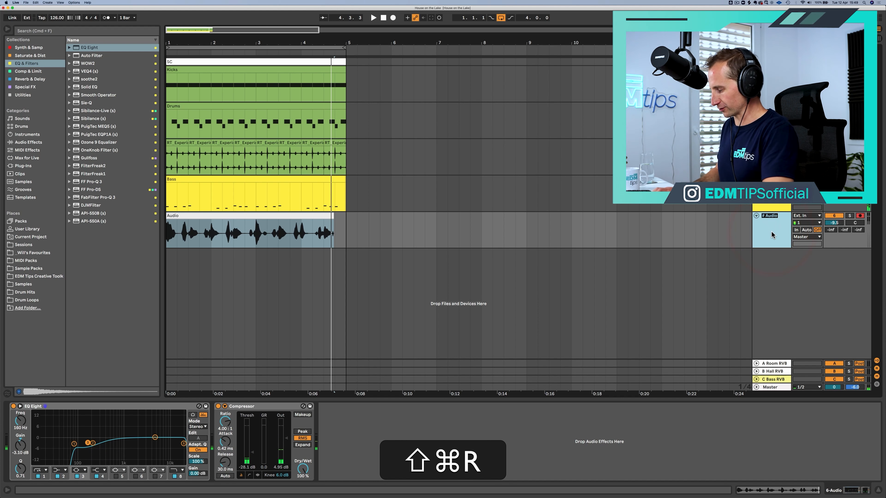
{"action": "right_click", "coordinate": [771, 234]}
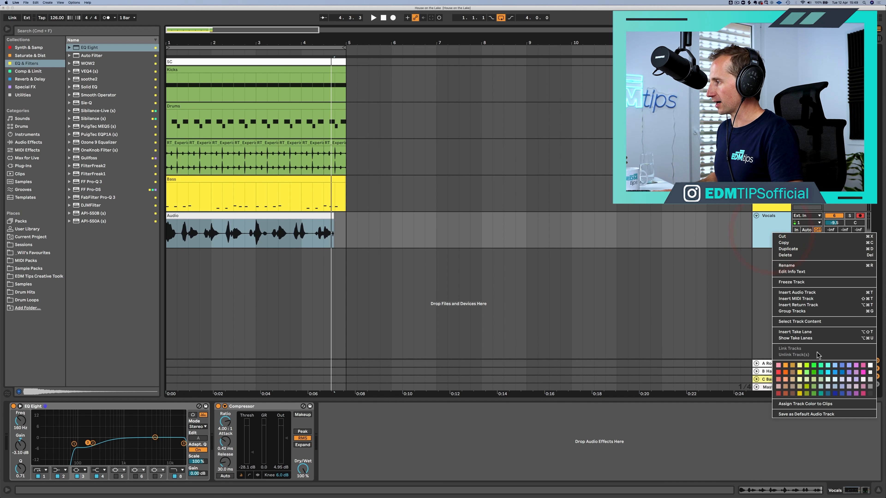
{"action": "left_click", "coordinate": [855, 365]}
Step: Assign the Vocals track's colour to its clips
{"action": "right_click", "coordinate": [776, 240]}
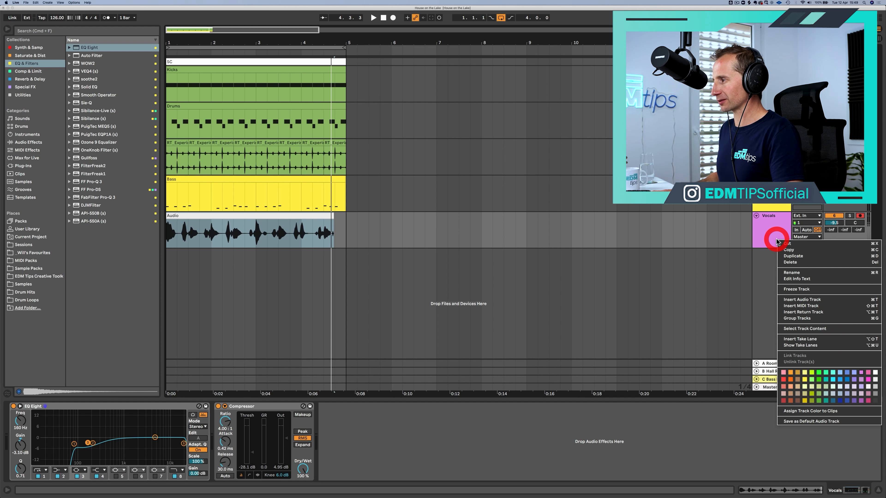
{"action": "left_click", "coordinate": [787, 421]}
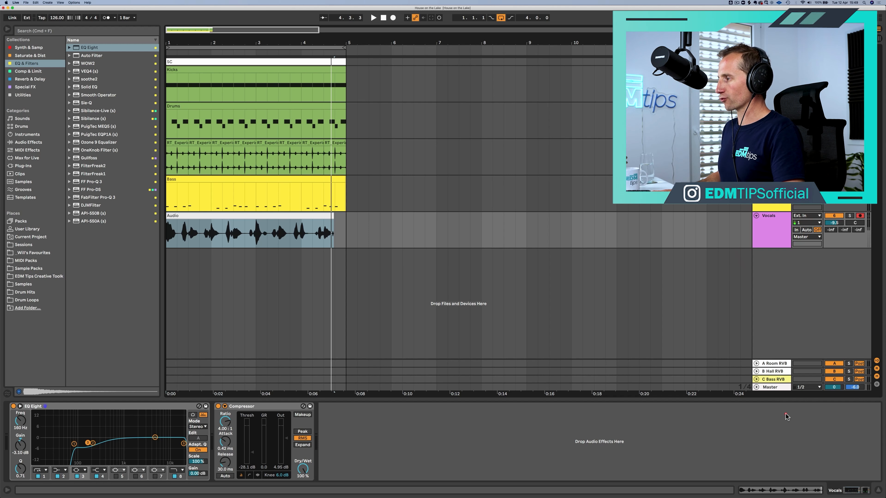
{"action": "right_click", "coordinate": [771, 226]}
{"action": "left_click", "coordinate": [783, 395]}
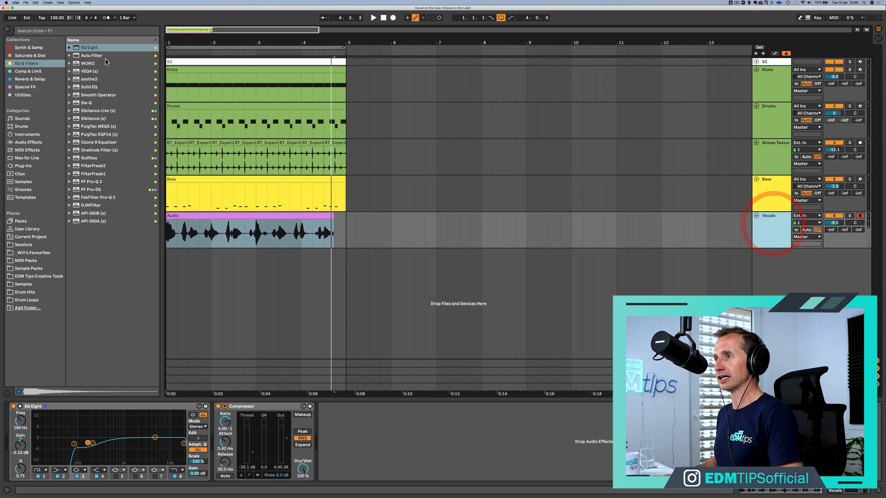
Step: Add a Delay after the Vocals Compressor with 0% feedback, 100% dry/wet and Ping Pong enabled
{"action": "left_click", "coordinate": [26, 80]}
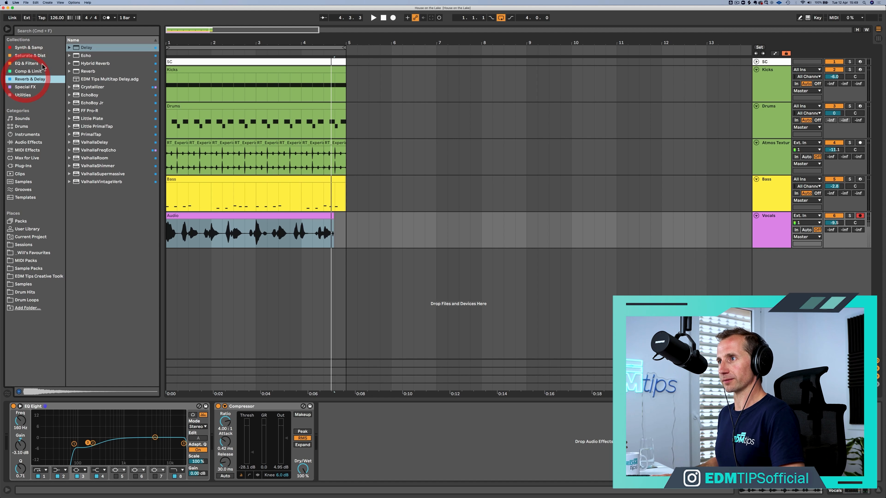
{"action": "left_click", "coordinate": [80, 48]}
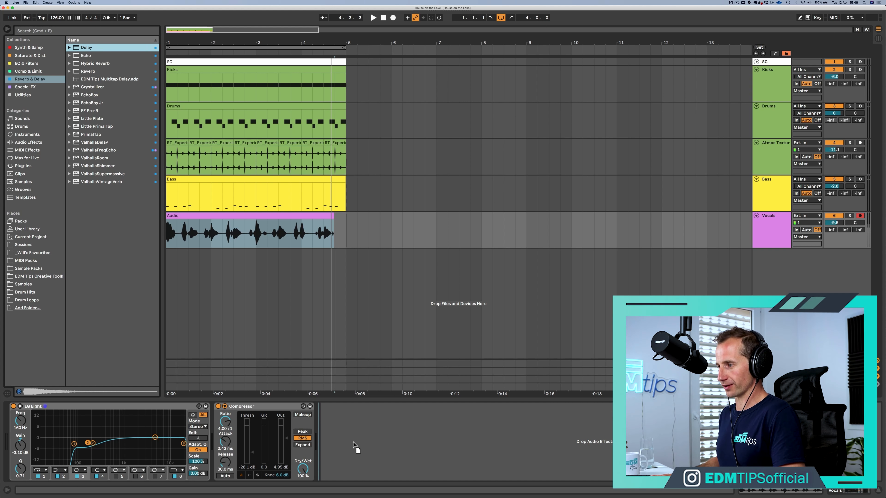
{"action": "left_click_drag", "start_coordinate": [353, 444], "coordinate": [353, 443]}
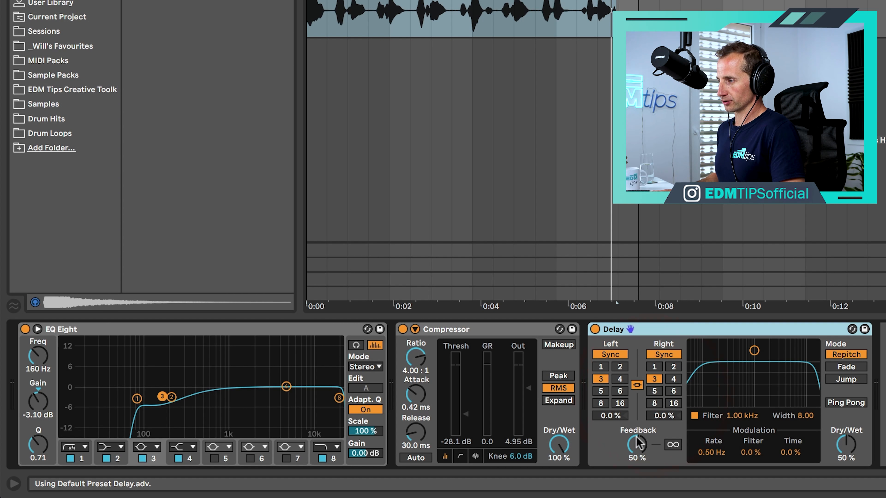
{"action": "left_click", "coordinate": [637, 444]}
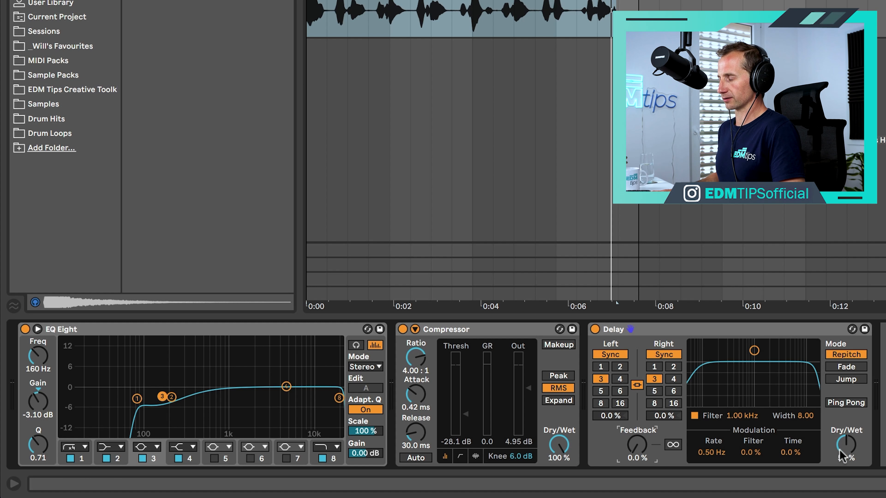
{"action": "left_click", "coordinate": [837, 404]}
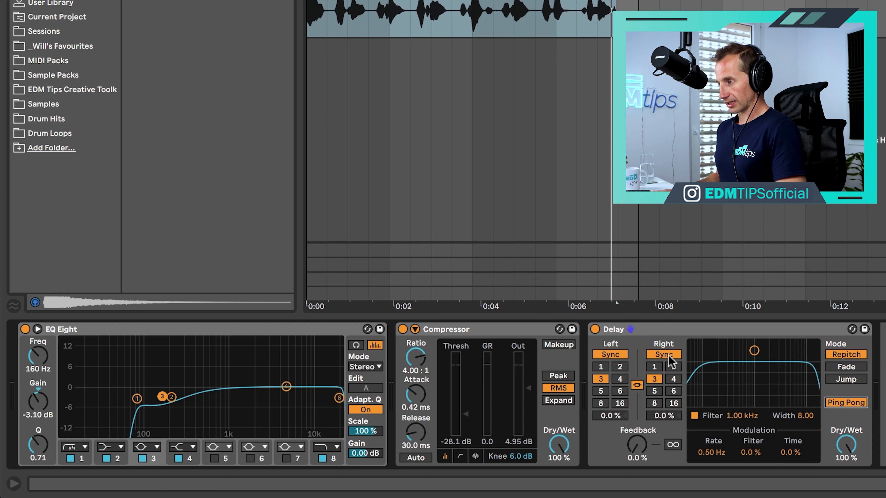
Step: Switch the Delay to unsynced time, unlink its channels and set the left to 1.00 ms and the right to 9.27 ms
{"action": "left_click", "coordinate": [669, 356]}
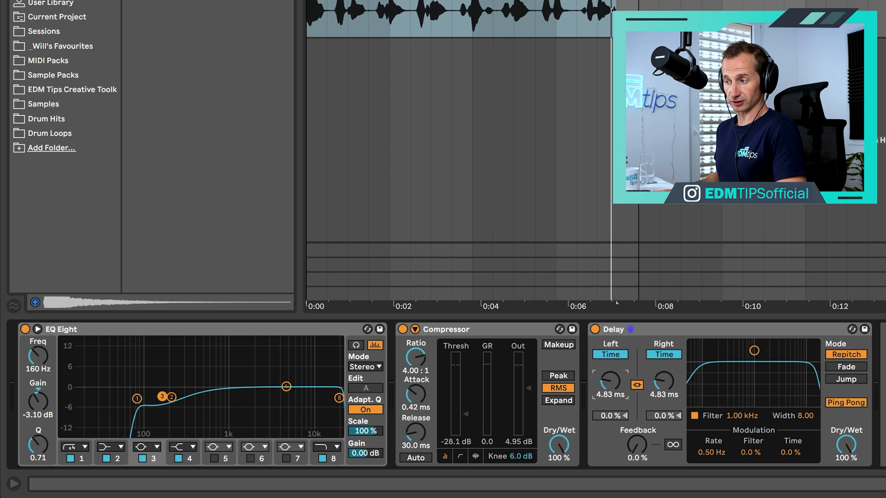
{"action": "left_click", "coordinate": [637, 385]}
{"action": "left_click", "coordinate": [663, 381]}
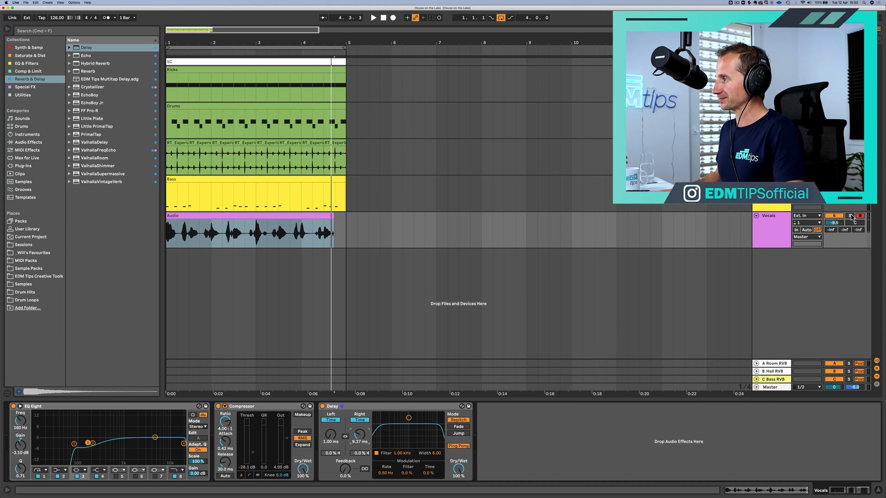
Step: Solo the Vocals track and sweep the Delay's right time from 1.00 ms up to 13.5 ms while listening
{"action": "left_click", "coordinate": [850, 216]}
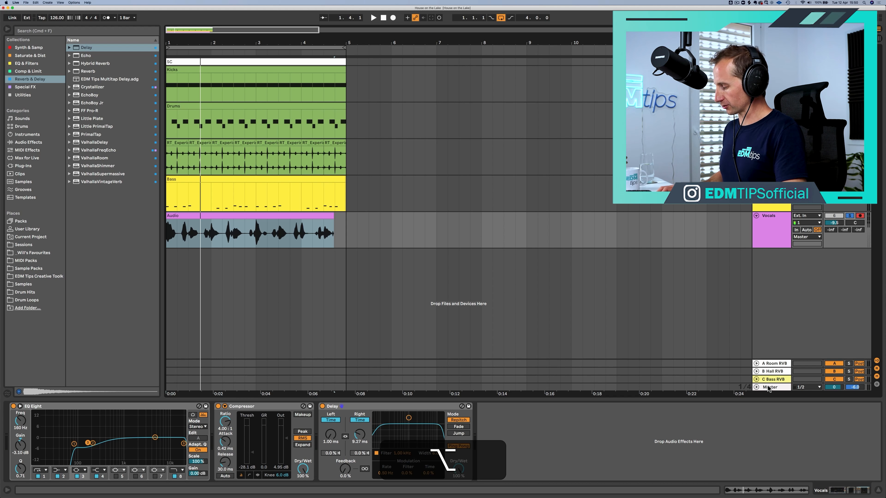
{"action": "key", "text": "space"}
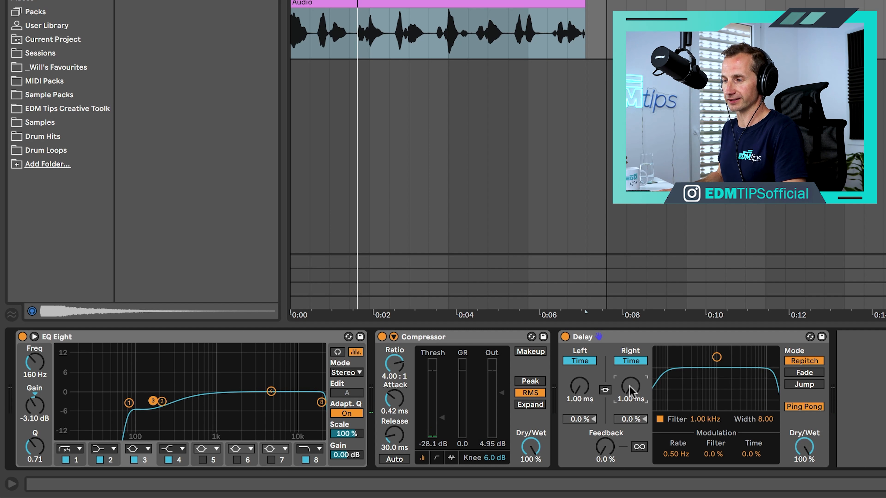
{"action": "key", "text": "space"}
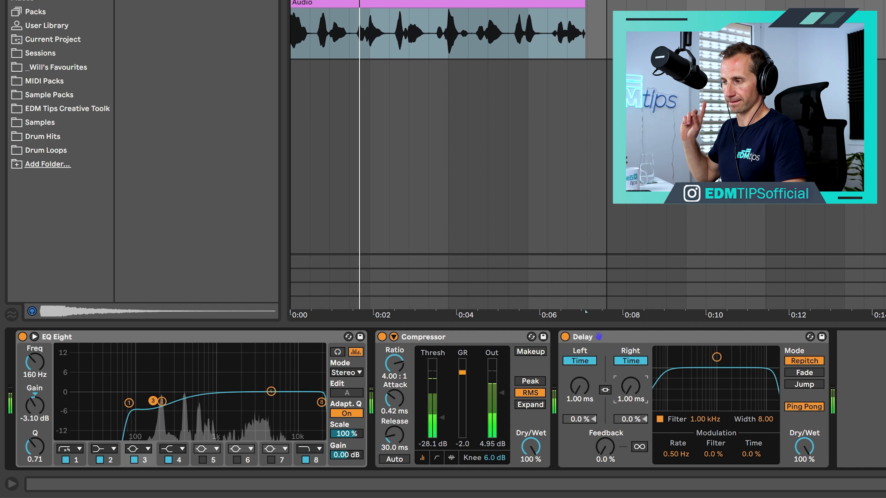
{"action": "left_click_drag", "start_coordinate": [630, 387], "coordinate": [631, 364]}
{"action": "key", "text": "space"}
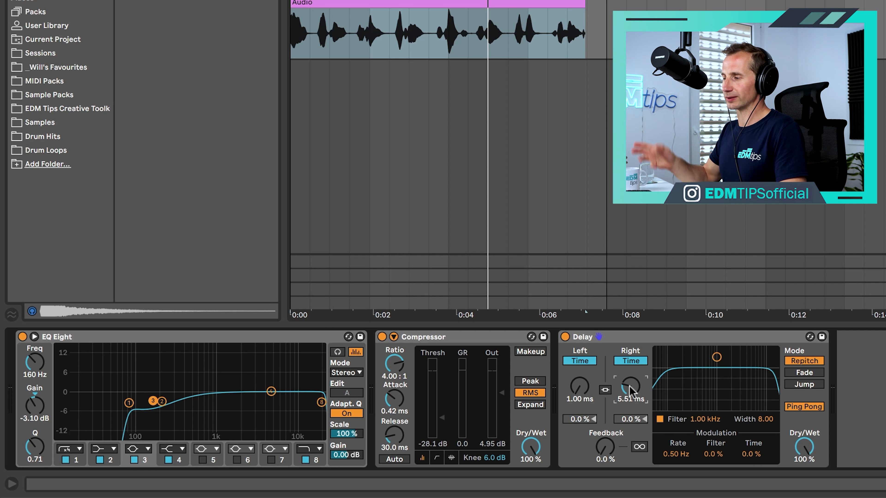
{"action": "key", "text": "space"}
{"action": "left_click_drag", "start_coordinate": [631, 386], "coordinate": [630, 401]}
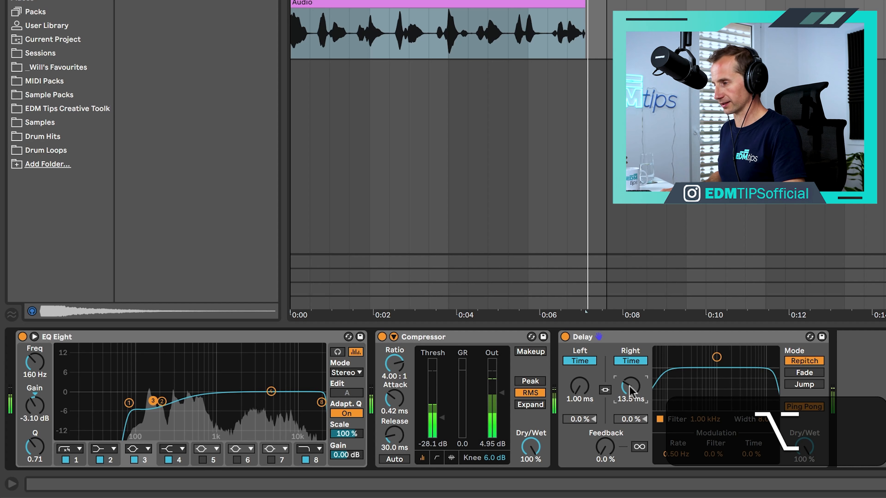
Step: Play the soloed vocals with the Delay bypassed and re-enabled to compare the stereo width
{"action": "key", "text": "alt+m"}
{"action": "key", "text": "space"}
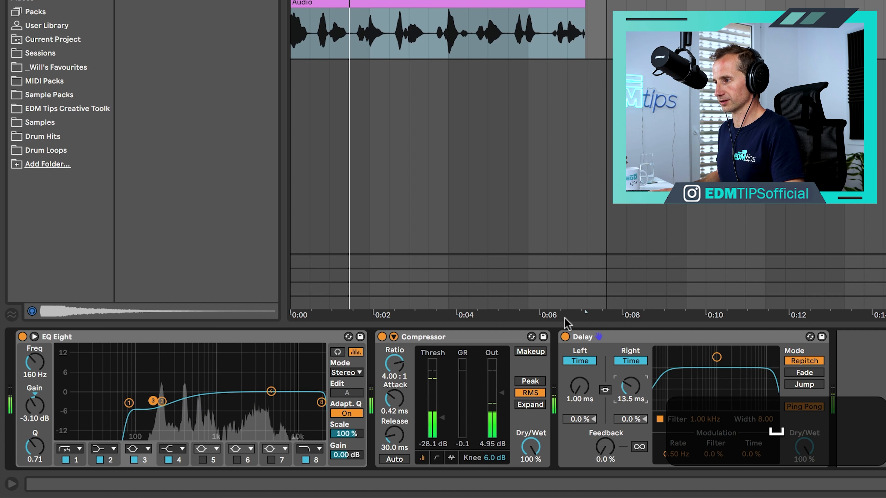
{"action": "left_click", "coordinate": [565, 337]}
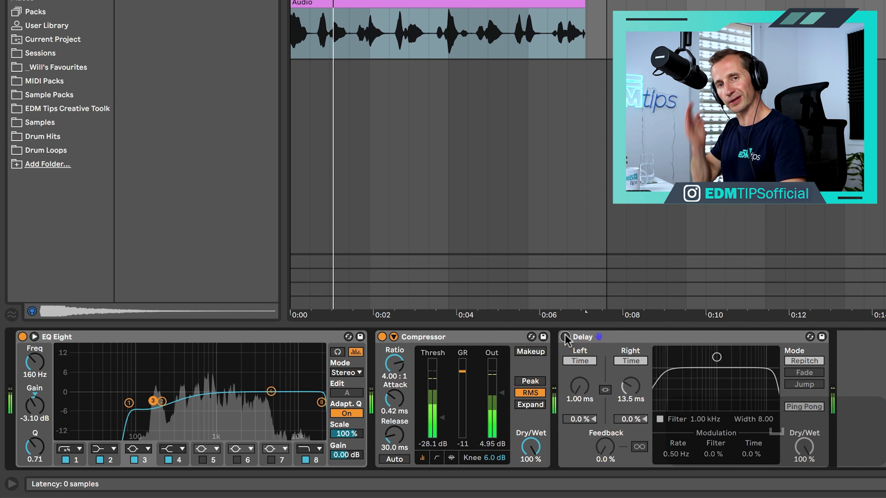
{"action": "left_click", "coordinate": [564, 337]}
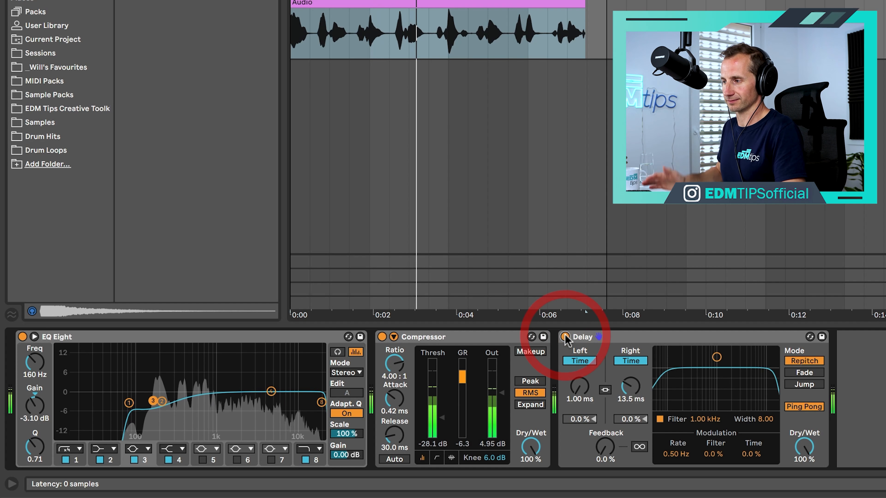
{"action": "left_click", "coordinate": [610, 338]}
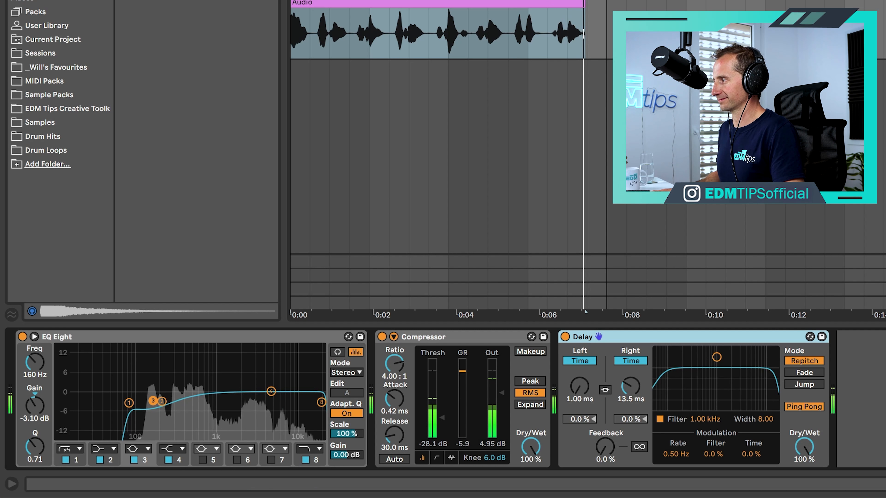
{"action": "key", "text": "space"}
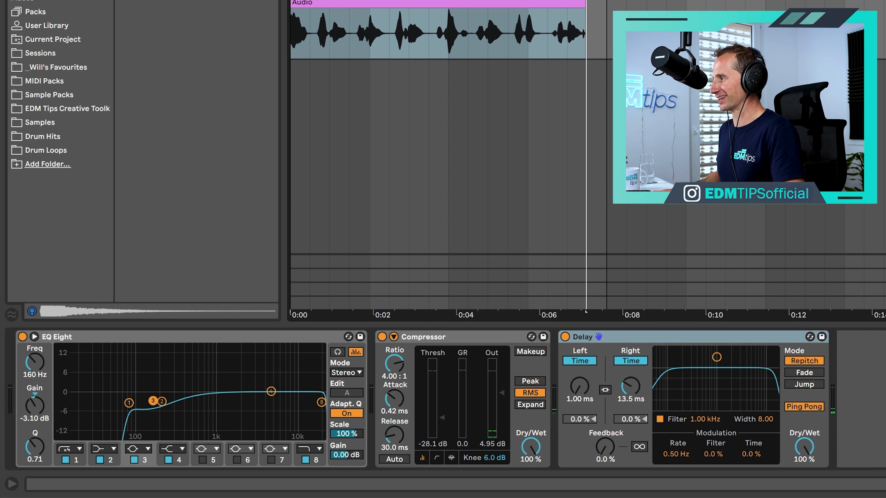
Step: Unsolo the Vocals track, set its volume to -13.1 dB while playing the full mix, and save the project
{"action": "left_click", "coordinate": [763, 233]}
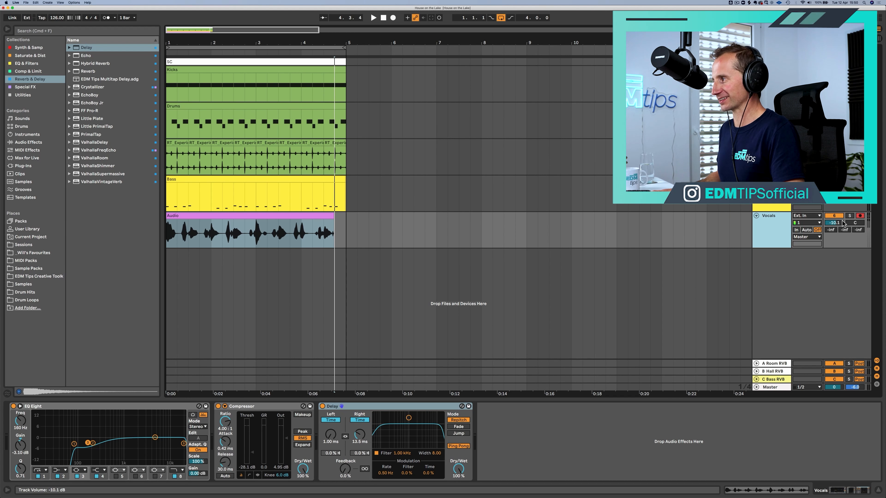
{"action": "key", "text": "space"}
{"action": "left_click_drag", "start_coordinate": [832, 225], "coordinate": [833, 228]}
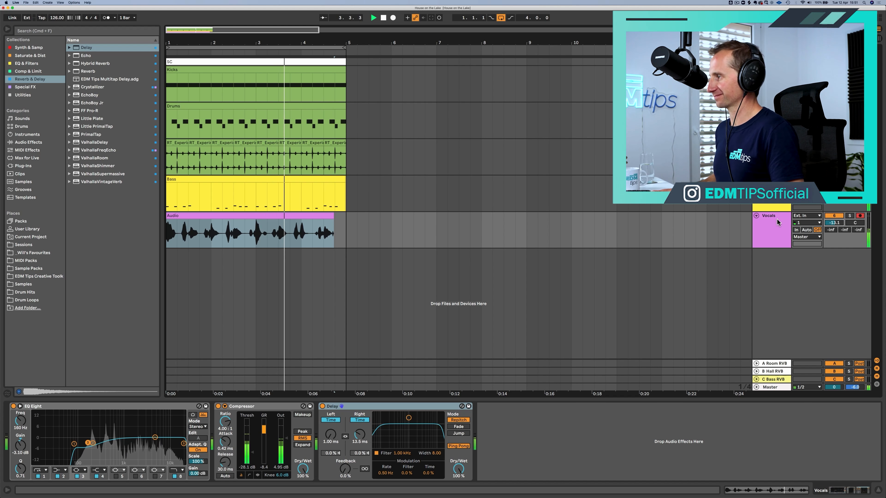
{"action": "left_click", "coordinate": [771, 233]}
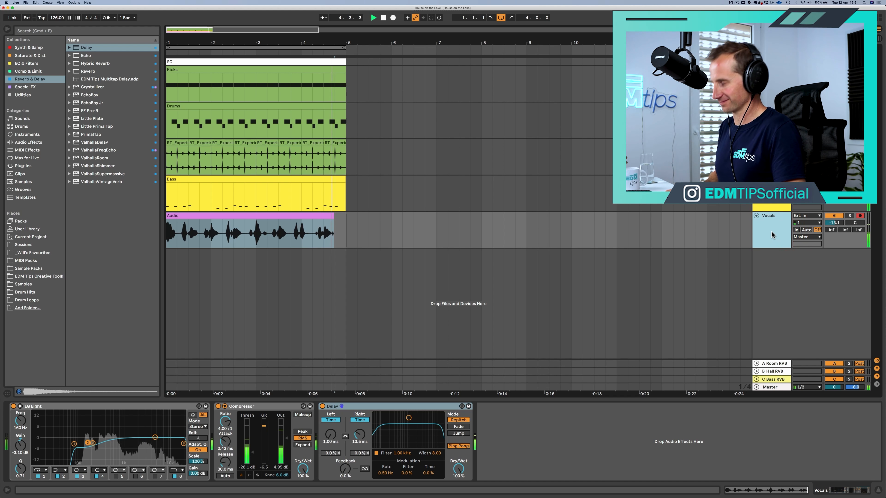
{"action": "key", "text": "space"}
{"action": "key", "text": "super+s"}
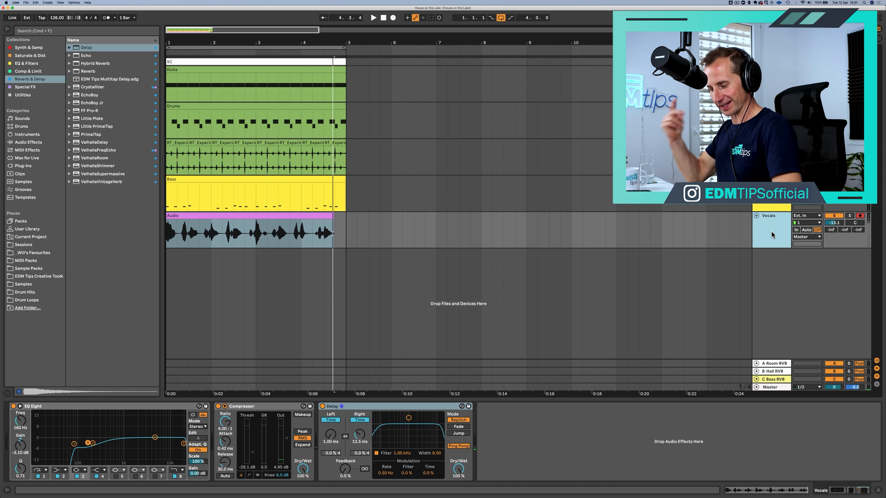
Step: Insert a new MIDI track below the Vocals track and name it Techo Stabs
{"action": "key", "text": "ctrl+shift+t"}
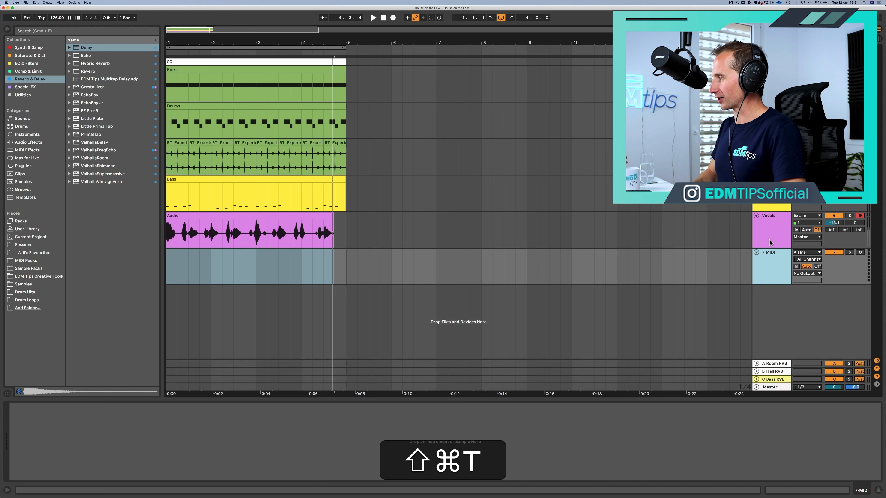
{"action": "key", "text": "ctrl+shift+r"}
{"action": "type", "text": "T"}
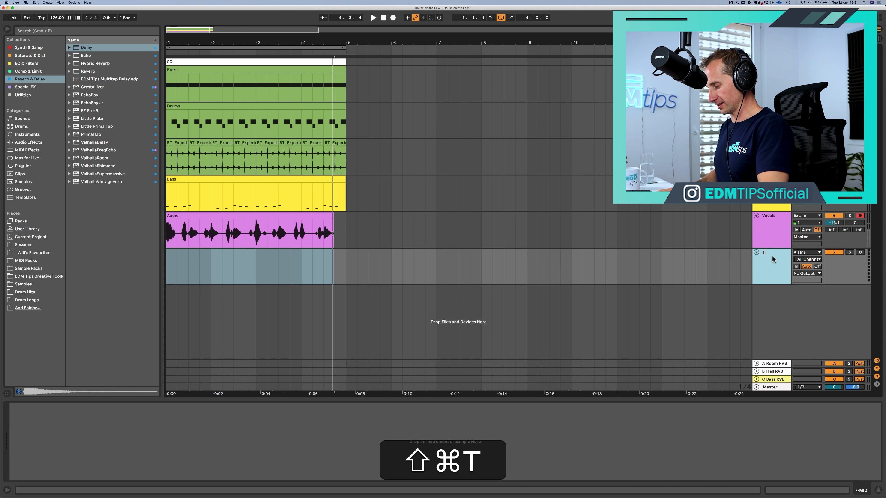
{"action": "type", "text": "echo St"}
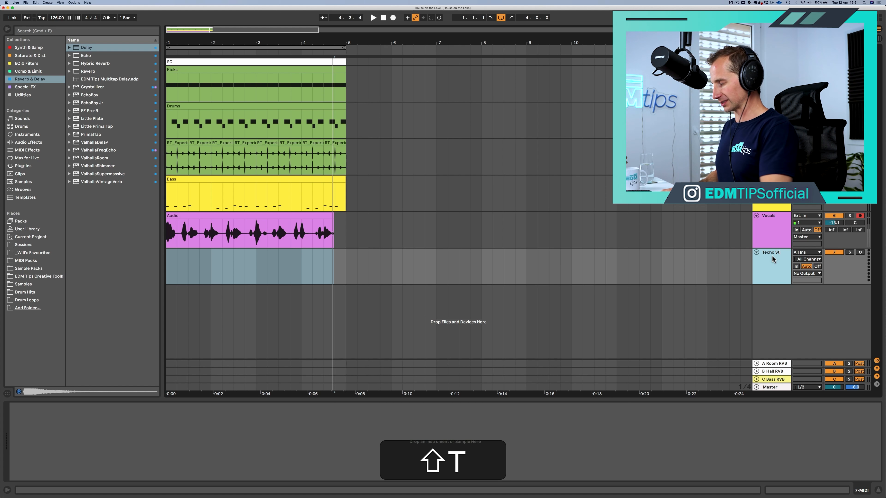
{"action": "type", "text": "abs"}
{"action": "key", "text": "Return"}
Step: Correct the spelling of the new MIDI track's name to Techno Stabs
{"action": "right_click", "coordinate": [771, 255]}
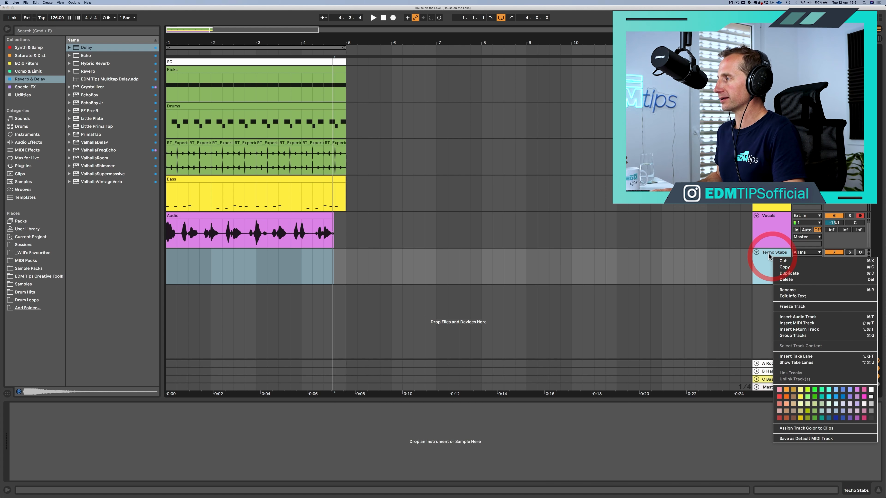
{"action": "key", "text": "Escape"}
{"action": "left_click", "coordinate": [768, 253]}
{"action": "key", "text": "ctrl+r"}
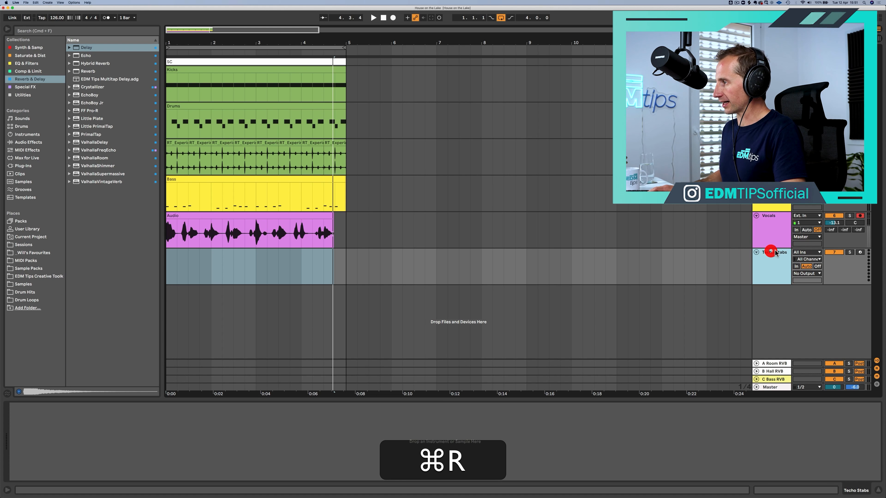
{"action": "left_click", "coordinate": [774, 250]}
{"action": "type", "text": "n"}
{"action": "key", "text": "Return"}
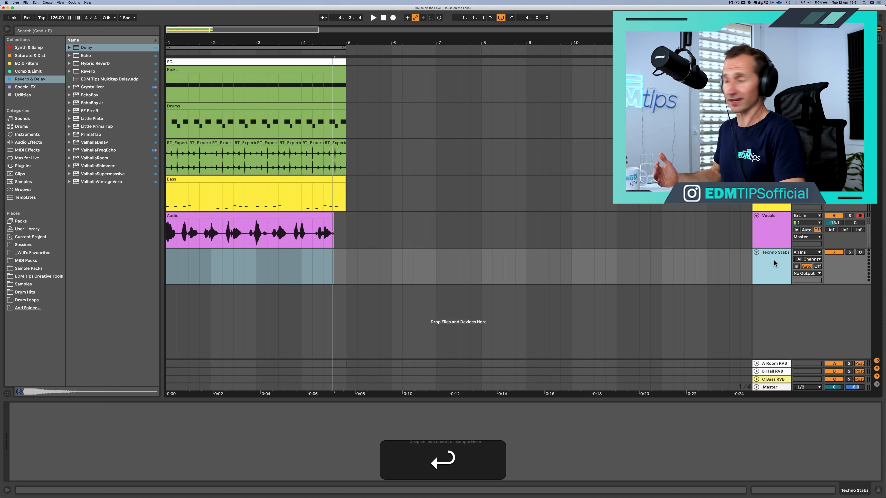
Step: Colour the Techno Stabs track turquoise and save the project
{"action": "right_click", "coordinate": [774, 260]}
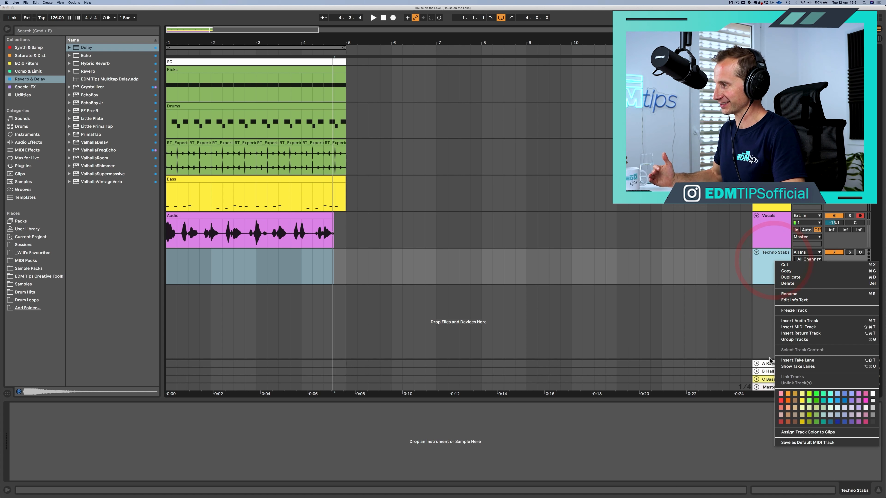
{"action": "left_click", "coordinate": [829, 395]}
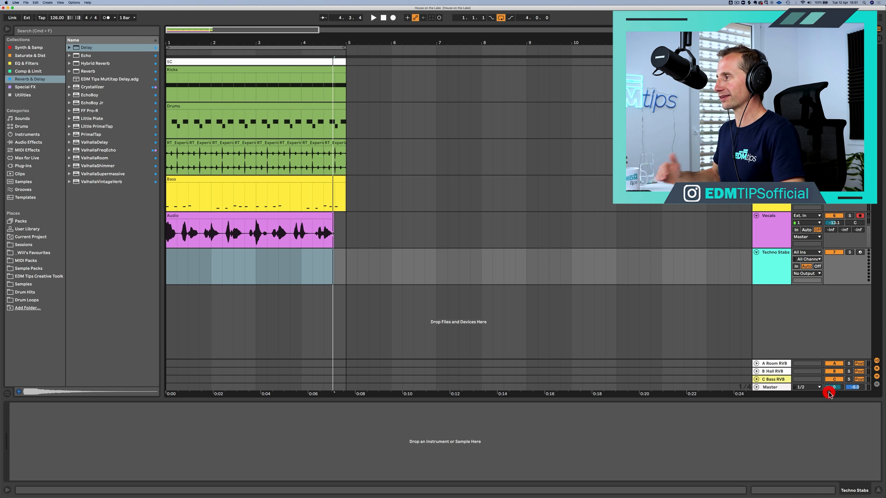
{"action": "left_click", "coordinate": [346, 271]}
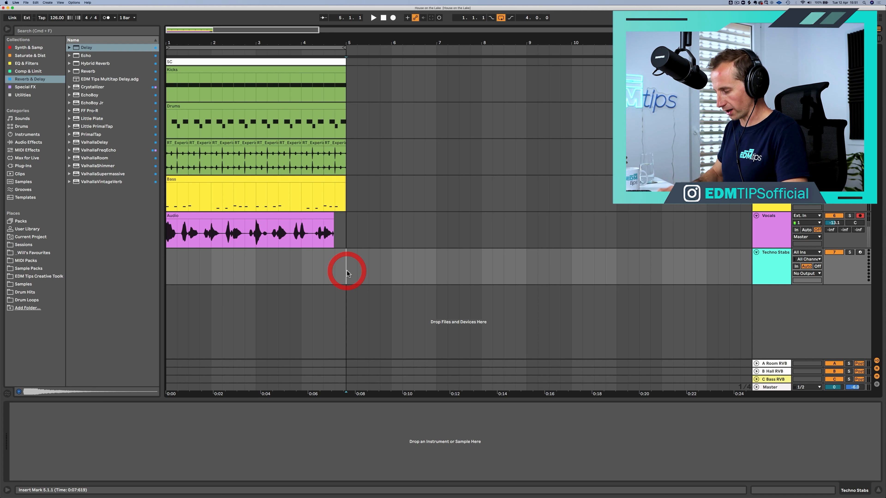
{"action": "key", "text": "super+s"}
Step: Load the Wavetable synth from the Synth & Samp collection onto the Techno Stabs track
{"action": "left_click", "coordinate": [29, 49]}
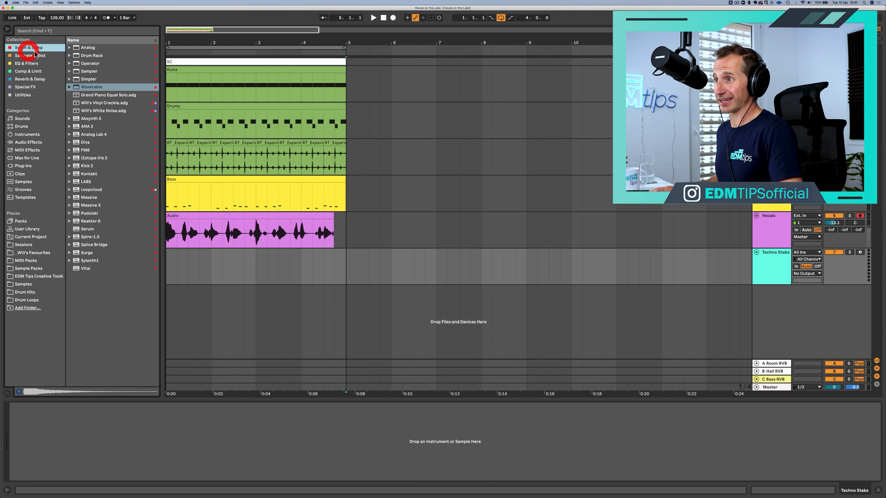
{"action": "left_click_drag", "start_coordinate": [83, 88], "coordinate": [178, 266]}
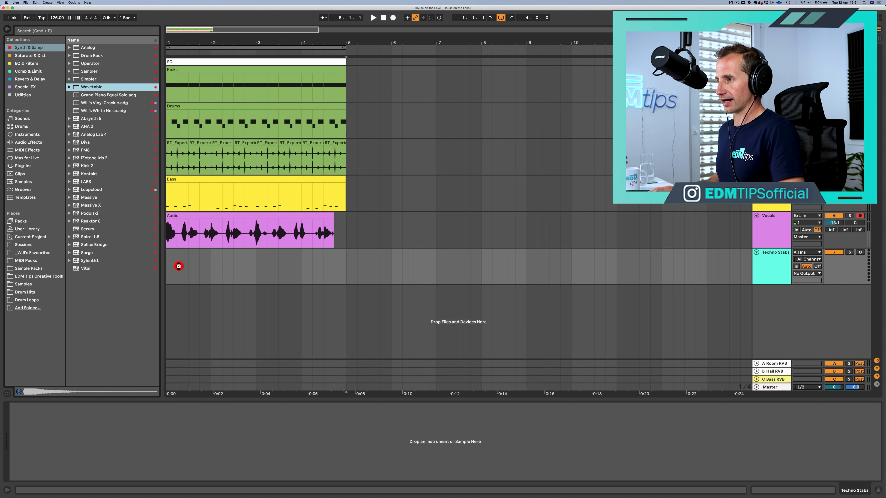
Step: Arm the Bass track and audition the C1 key in the Bass clip's piano roll to check the root note
{"action": "double_click", "coordinate": [177, 180]}
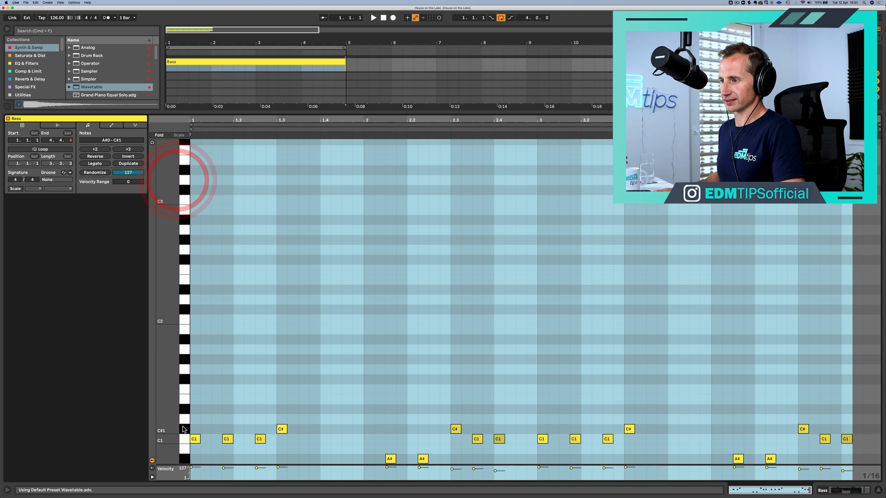
{"action": "left_click", "coordinate": [187, 444]}
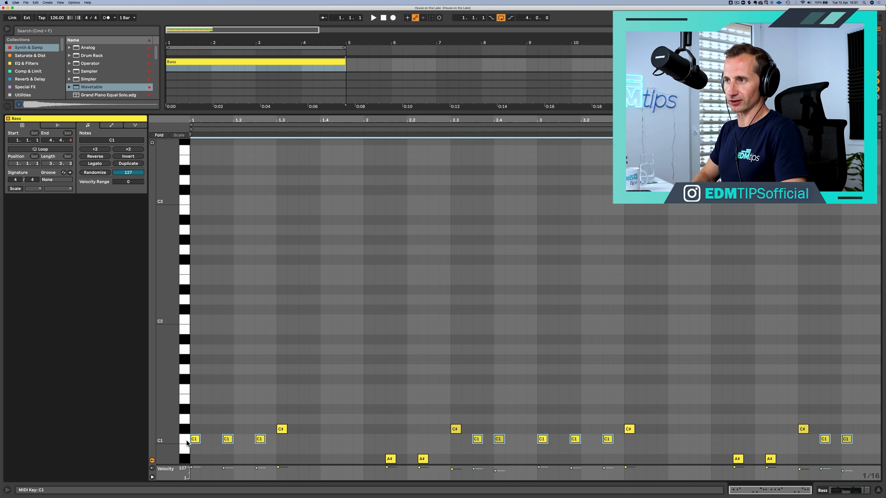
{"action": "key", "text": "shift+Tab"}
{"action": "left_click", "coordinate": [860, 179]}
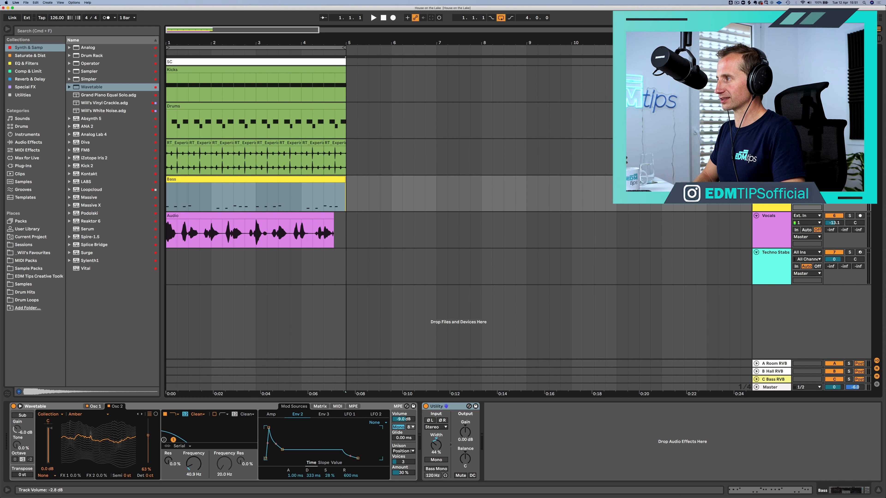
{"action": "double_click", "coordinate": [169, 181]}
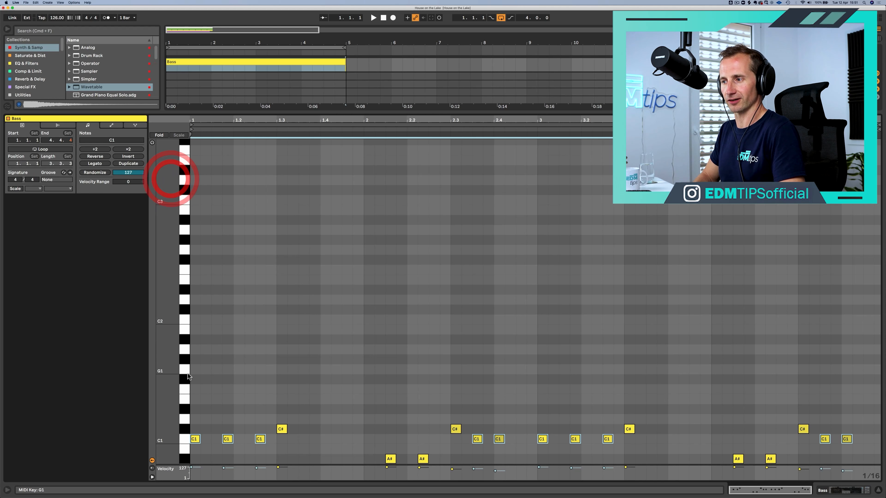
{"action": "left_click", "coordinate": [183, 440]}
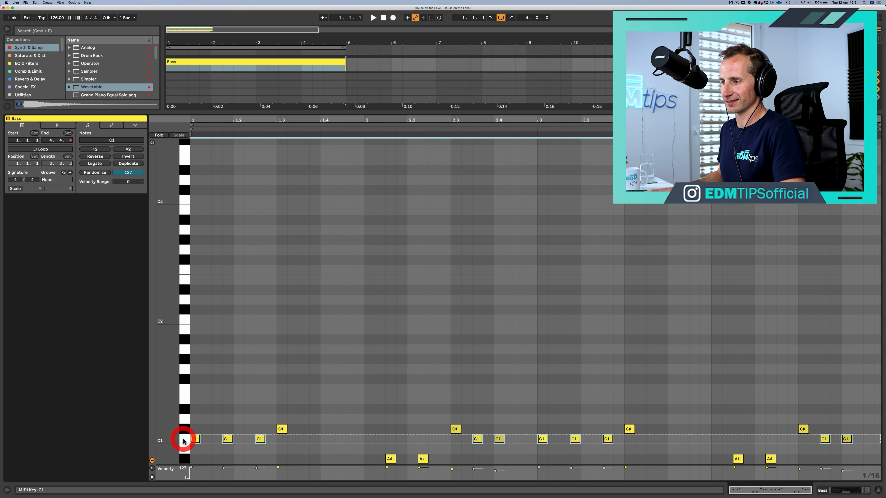
{"action": "key", "text": "shift+Tab"}
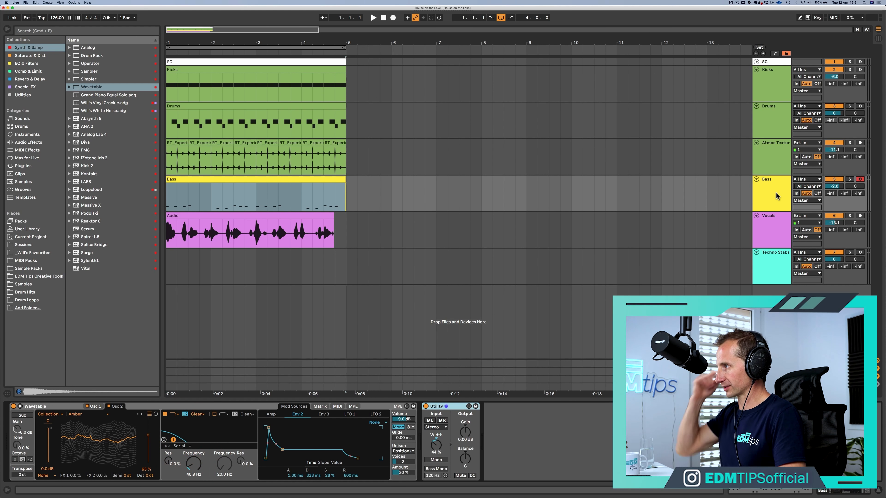
Step: Solo the Bass track and start playback of its clip
{"action": "left_click", "coordinate": [766, 190]}
{"action": "left_click", "coordinate": [849, 180]}
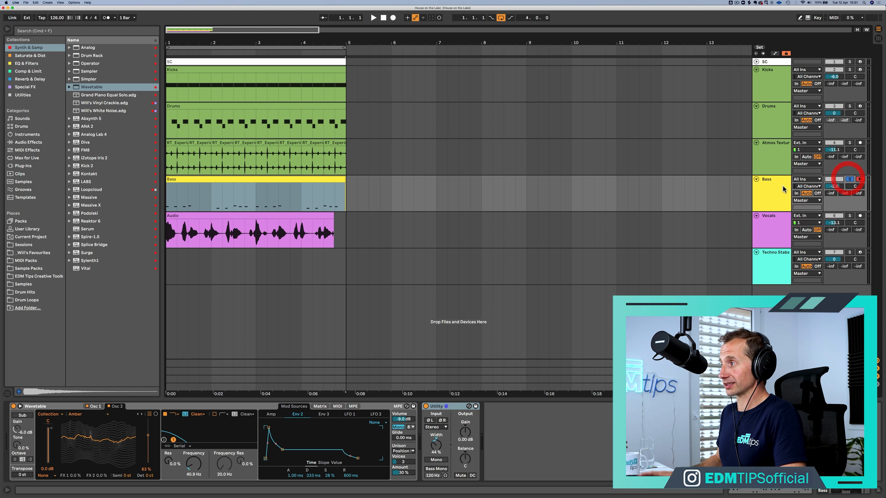
{"action": "left_click", "coordinate": [768, 188]}
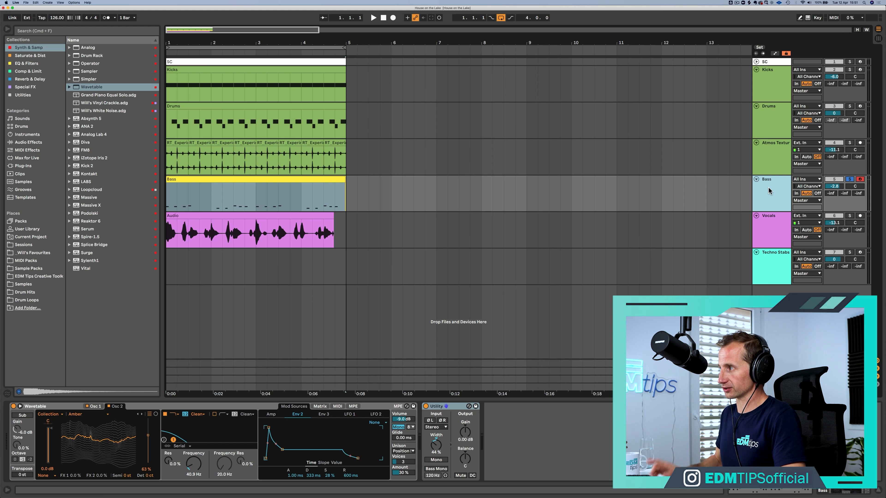
{"action": "left_click", "coordinate": [764, 192]}
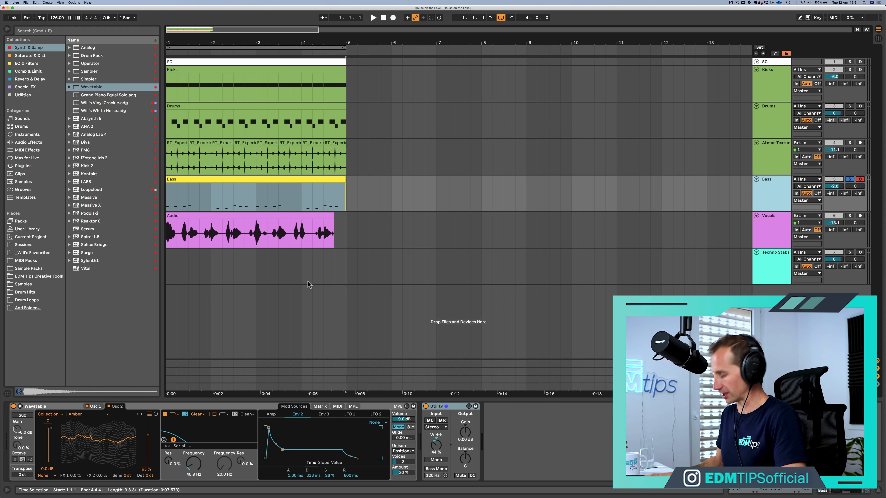
{"action": "key", "text": "space"}
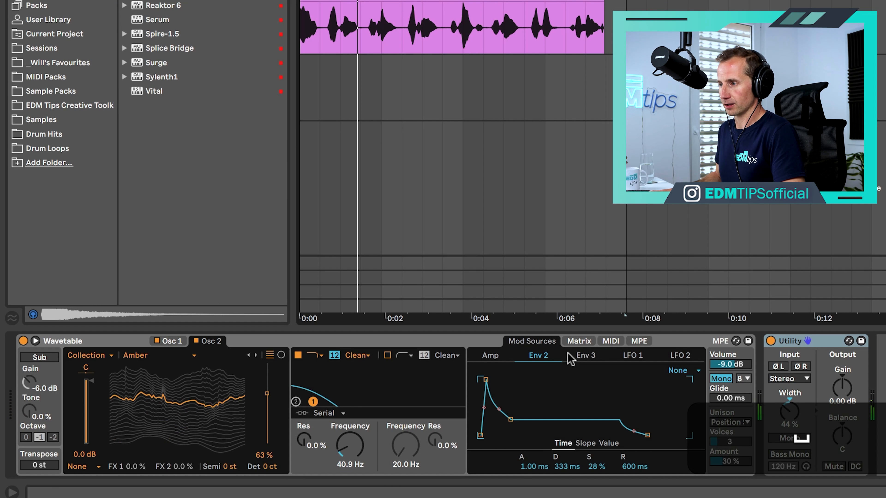
Step: In the Bass Wavetable's modulation matrix, route Env 3 to Osc 1 Pos at 28 and Osc 1 Warp at 27
{"action": "left_click", "coordinate": [575, 342]}
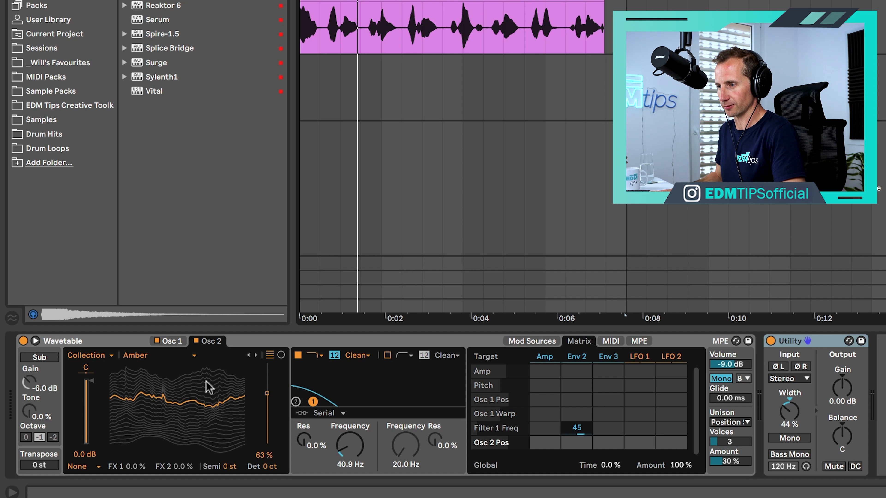
{"action": "left_click", "coordinate": [172, 341]}
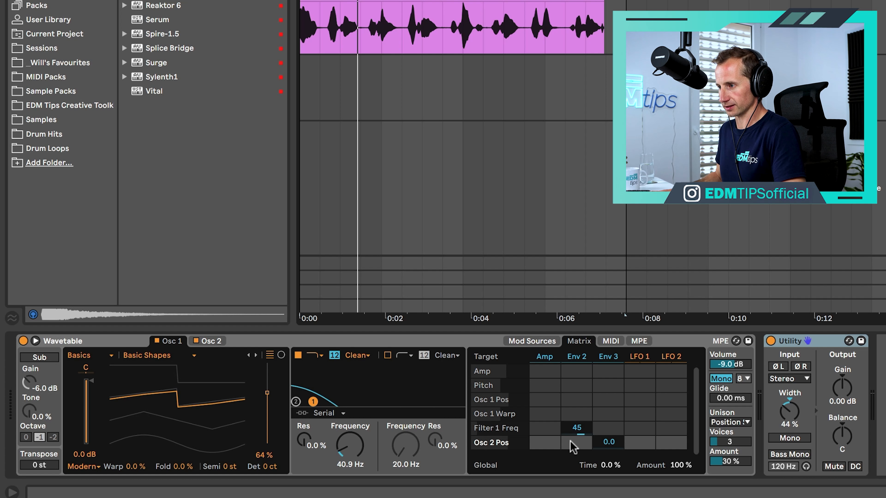
{"action": "left_click_drag", "start_coordinate": [615, 405], "coordinate": [614, 390]}
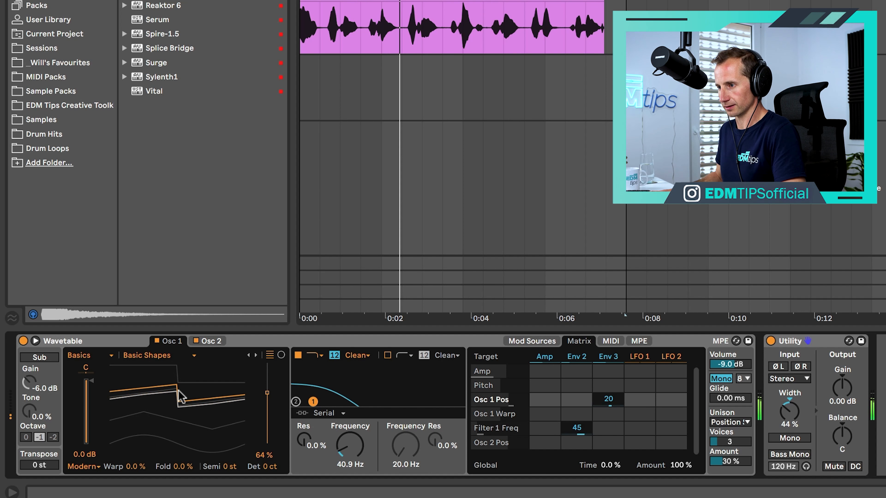
{"action": "mouse_move", "coordinate": [615, 401]}
{"action": "left_mouse_down"}
{"action": "mouse_move", "coordinate": [608, 408]}
{"action": "mouse_move", "coordinate": [607, 392]}
{"action": "left_mouse_up"}
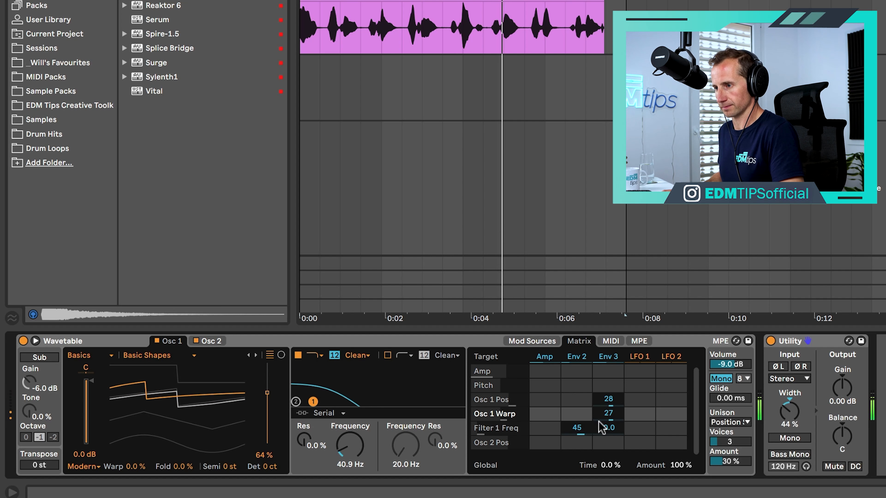
Step: Shorten the Bass Wavetable's Env 3 to 0.00 ms attack, 141 ms decay and 0.0% sustain
{"action": "left_click", "coordinate": [610, 341]}
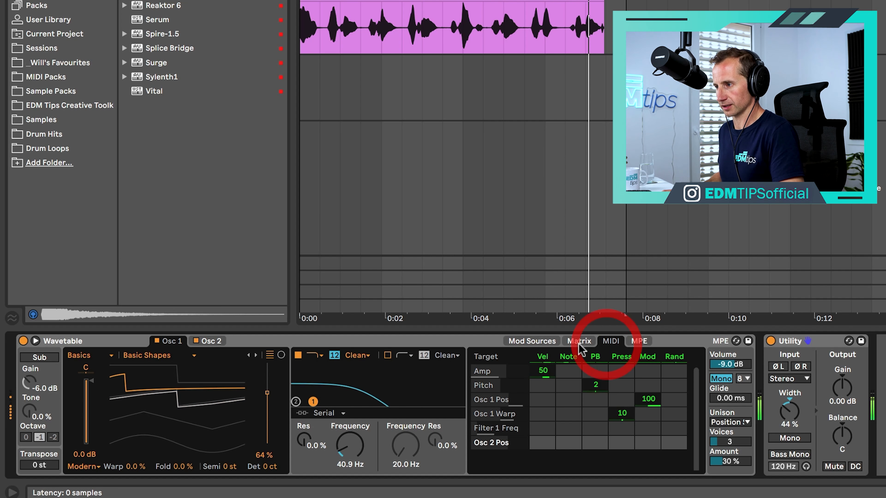
{"action": "left_click", "coordinate": [544, 341]}
{"action": "left_click", "coordinate": [599, 355]}
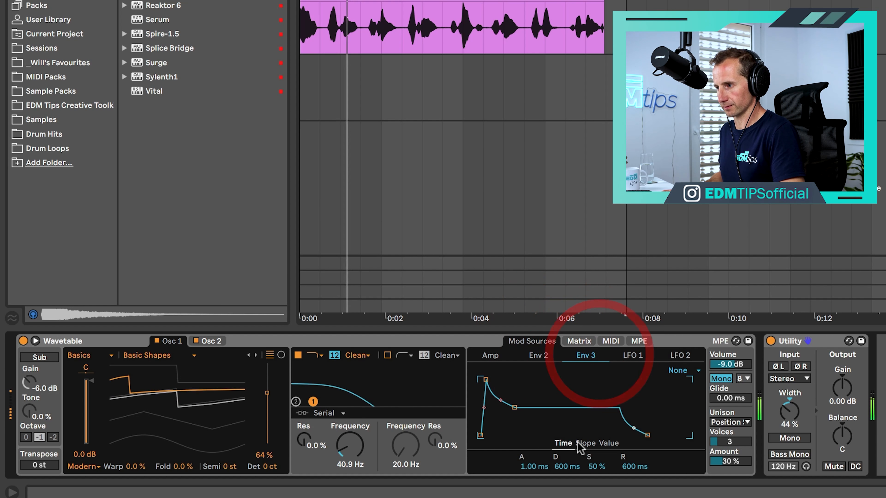
{"action": "left_click_drag", "start_coordinate": [595, 467], "coordinate": [595, 495]}
{"action": "mouse_move", "coordinate": [568, 467]}
{"action": "left_mouse_down"}
{"action": "mouse_move", "coordinate": [568, 497]}
{"action": "mouse_move", "coordinate": [543, 484]}
{"action": "mouse_move", "coordinate": [567, 453]}
{"action": "left_mouse_up"}
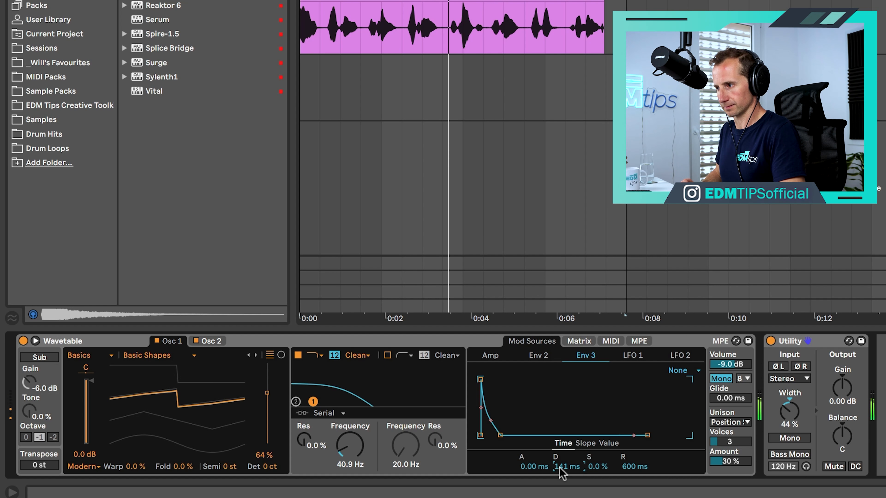
{"action": "key", "text": "alt+m"}
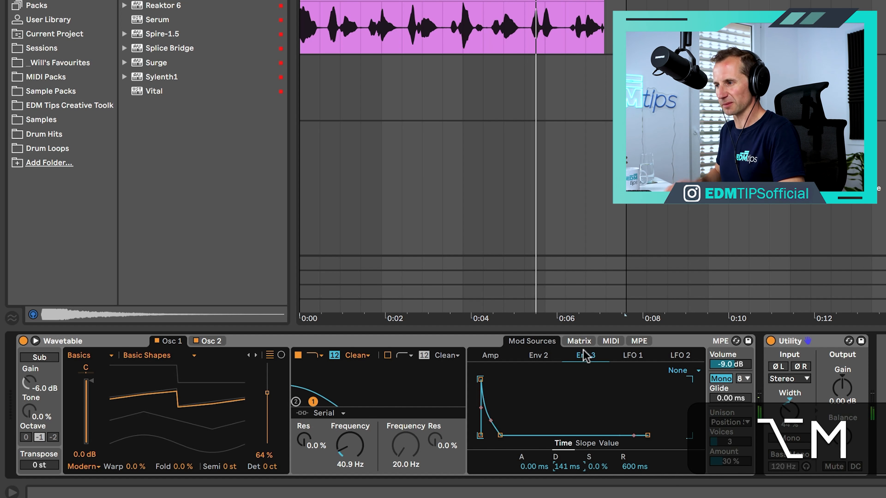
Step: Set Osc 2's wavetable position to 66% and route Env 3 to Osc 2 Pos at 62 in the matrix
{"action": "left_click", "coordinate": [580, 341]}
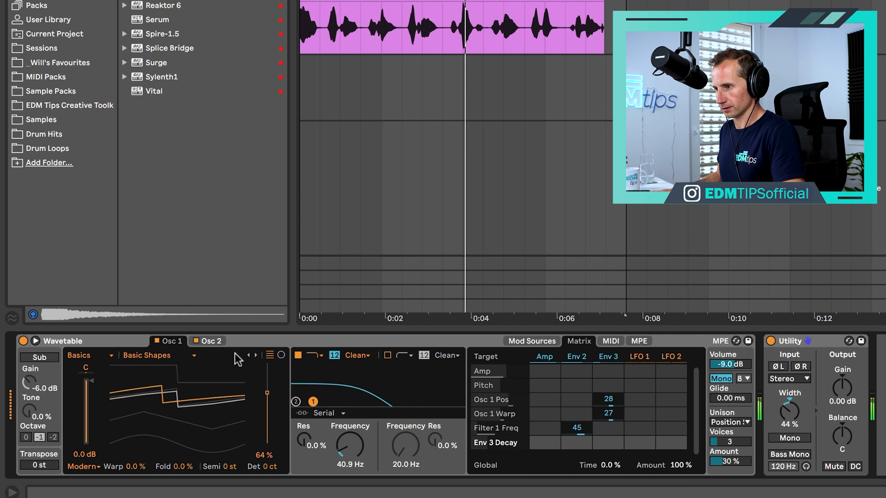
{"action": "left_click", "coordinate": [212, 341]}
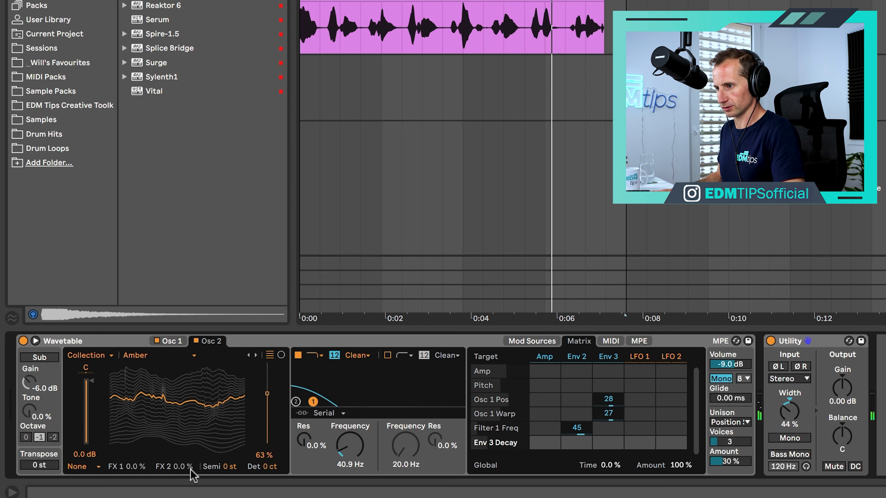
{"action": "left_click_drag", "start_coordinate": [157, 403], "coordinate": [156, 400]}
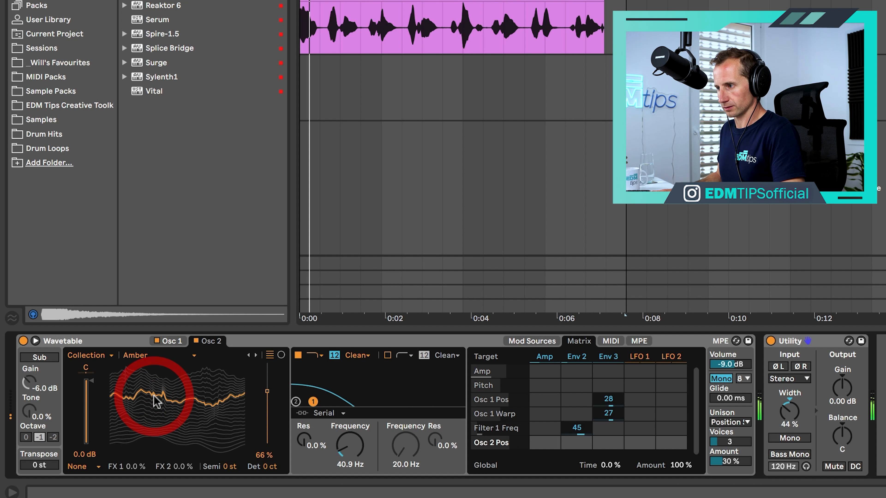
{"action": "left_click_drag", "start_coordinate": [609, 442], "coordinate": [608, 415]}
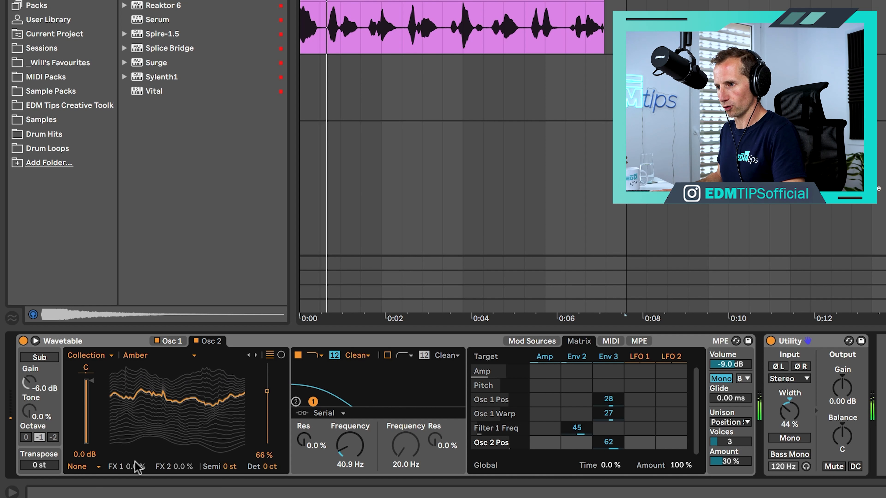
Step: Try the Fm effect mode on the Bass Wavetable's Osc 2, settling on Classic mode
{"action": "left_click", "coordinate": [82, 467]}
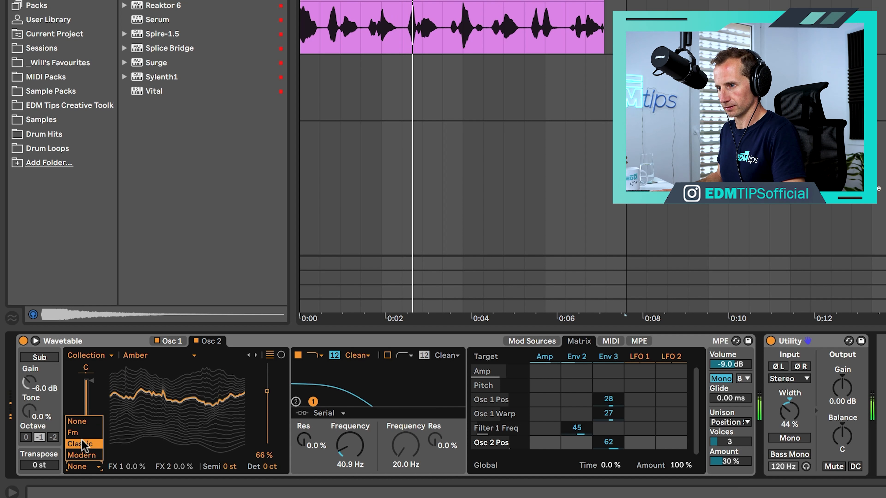
{"action": "left_click", "coordinate": [74, 433]}
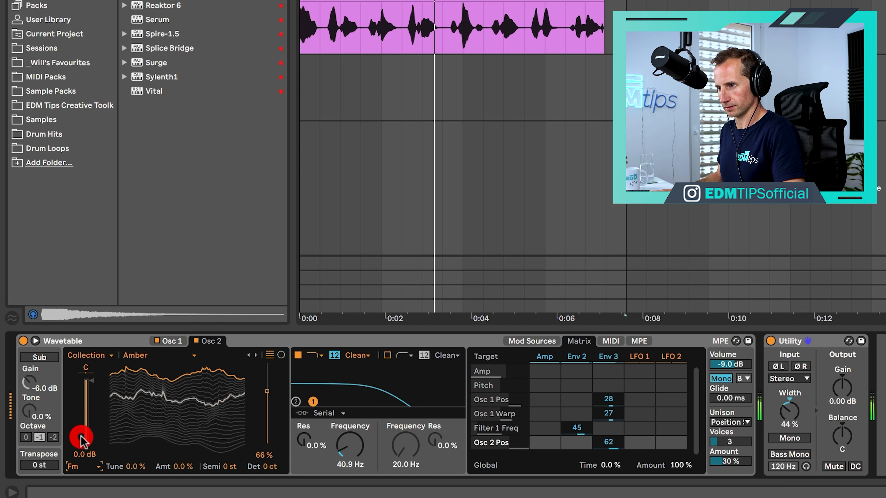
{"action": "left_click", "coordinate": [85, 468]}
{"action": "left_click", "coordinate": [83, 450]}
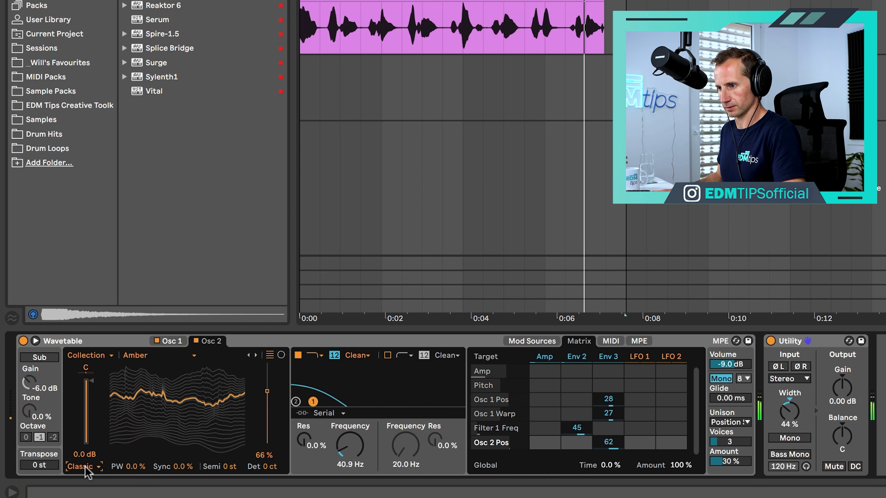
Step: Try raising Osc 2's pulse width, reset it to 0.0%, and route Env 3 to Osc 2 PW in the matrix
{"action": "mouse_move", "coordinate": [135, 467]}
{"action": "left_mouse_down"}
{"action": "mouse_move", "coordinate": [136, 441]}
{"action": "mouse_move", "coordinate": [136, 464]}
{"action": "left_mouse_up"}
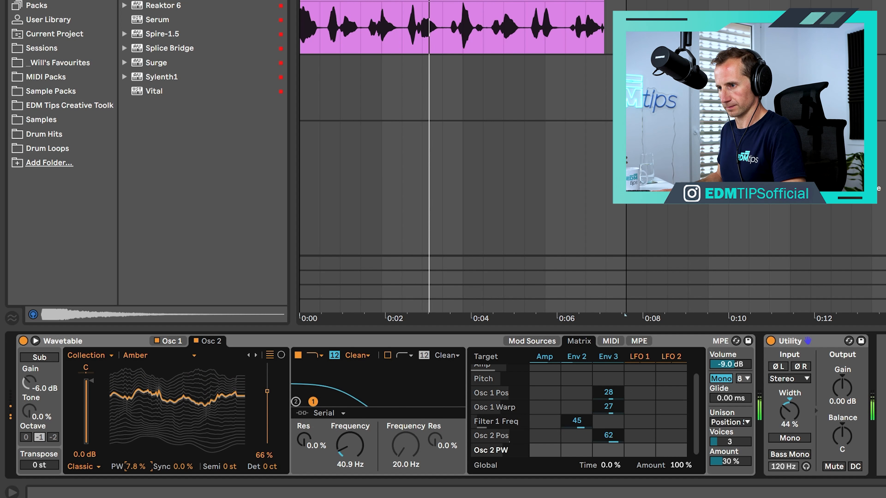
{"action": "key", "text": "BackSpace"}
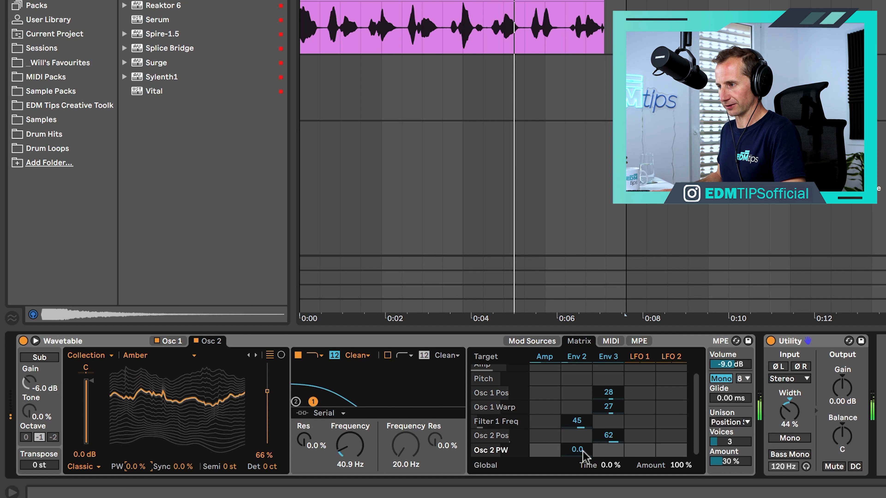
{"action": "left_click", "coordinate": [604, 451]}
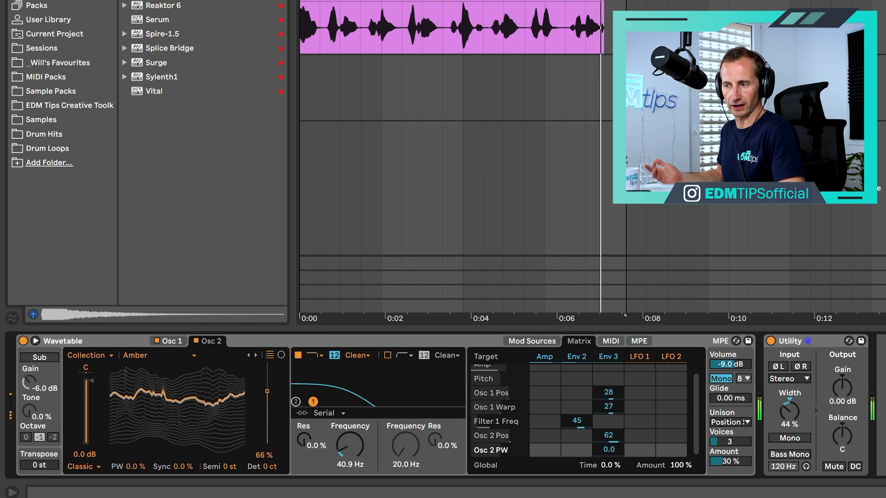
{"action": "left_click_drag", "start_coordinate": [609, 450], "coordinate": [609, 428]}
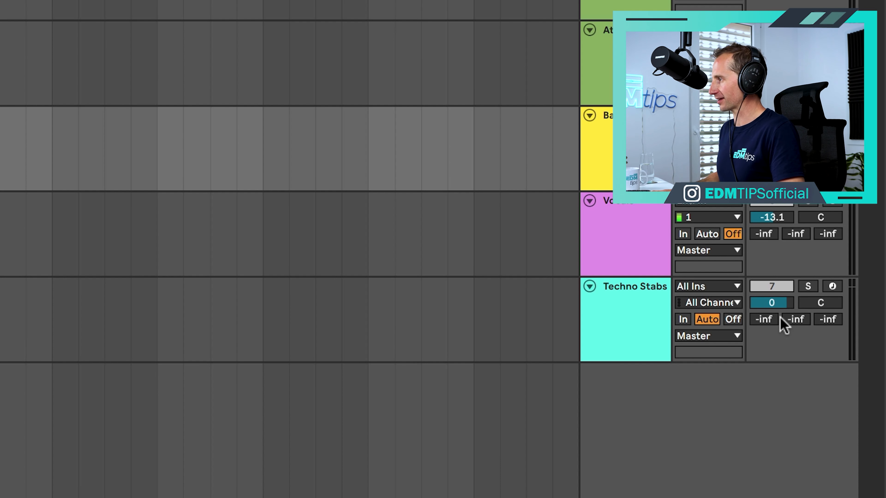
Step: Arm and solo the Techno Stabs track and lower its volume to -4.1 dB
{"action": "left_click", "coordinate": [631, 316]}
{"action": "left_click", "coordinate": [839, 288]}
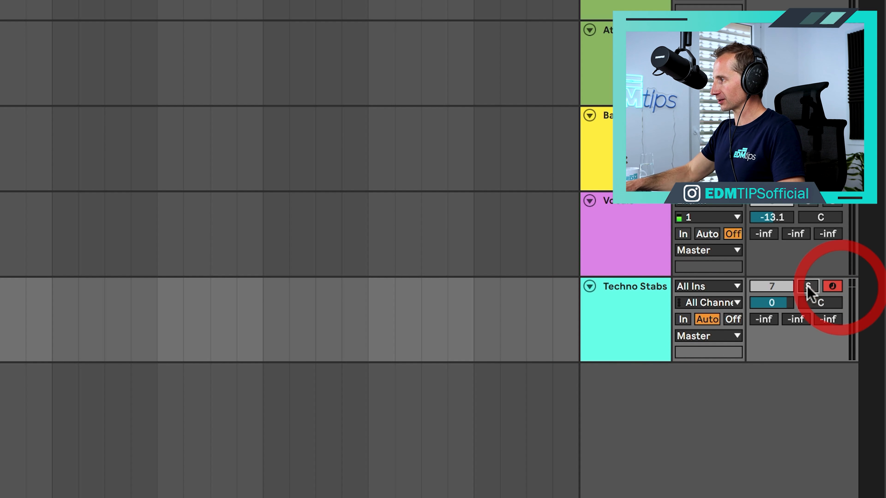
{"action": "left_click", "coordinate": [808, 287]}
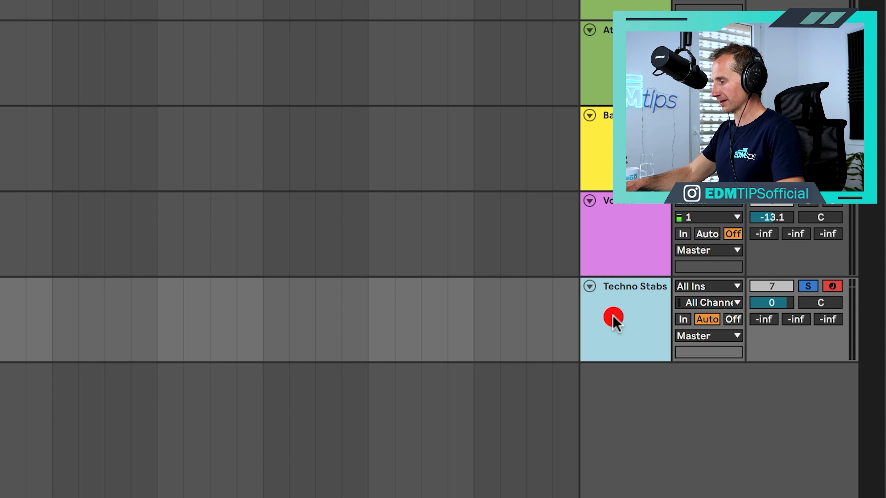
{"action": "left_click", "coordinate": [613, 318]}
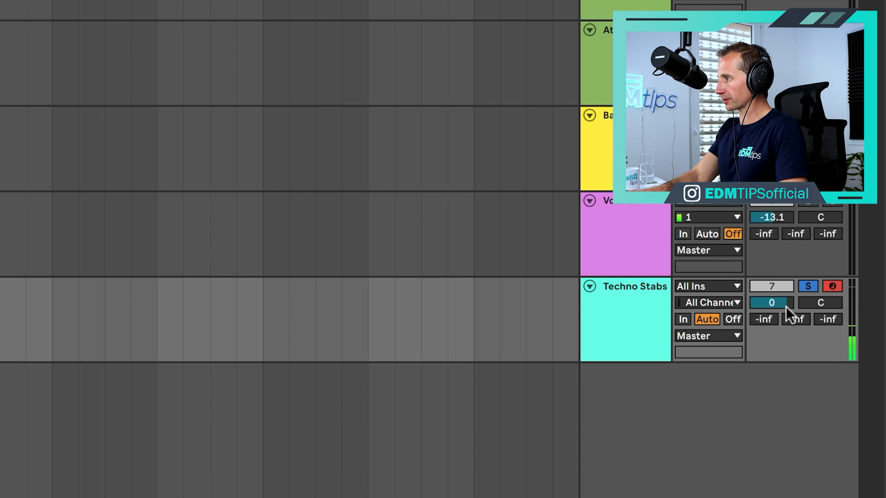
{"action": "left_click_drag", "start_coordinate": [785, 306], "coordinate": [785, 312]}
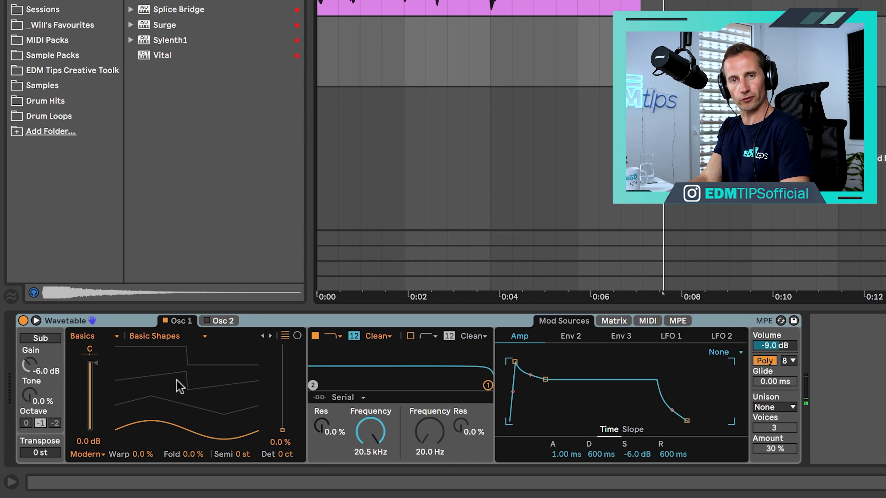
Step: Set the Techno Stabs Osc 1 position to 64% and route Env 2 to Filter 1 Freq at 61, with the cutoff at 225 Hz
{"action": "left_click", "coordinate": [180, 386]}
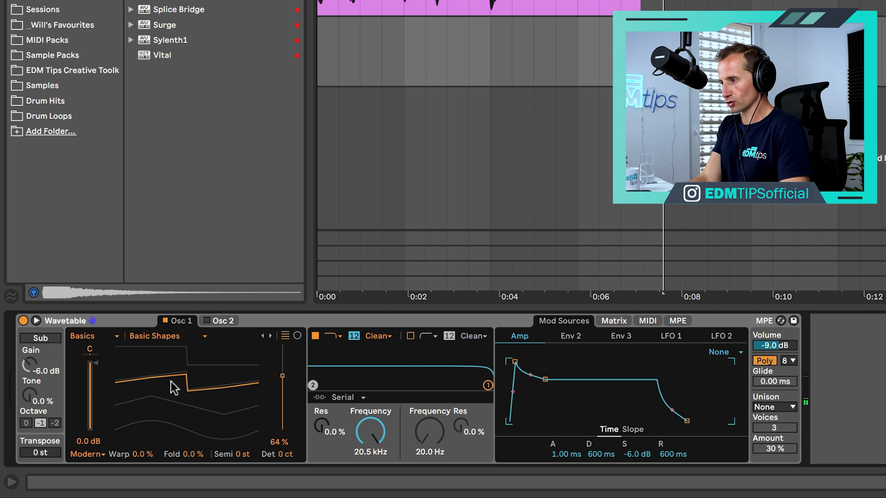
{"action": "left_click", "coordinate": [571, 337]}
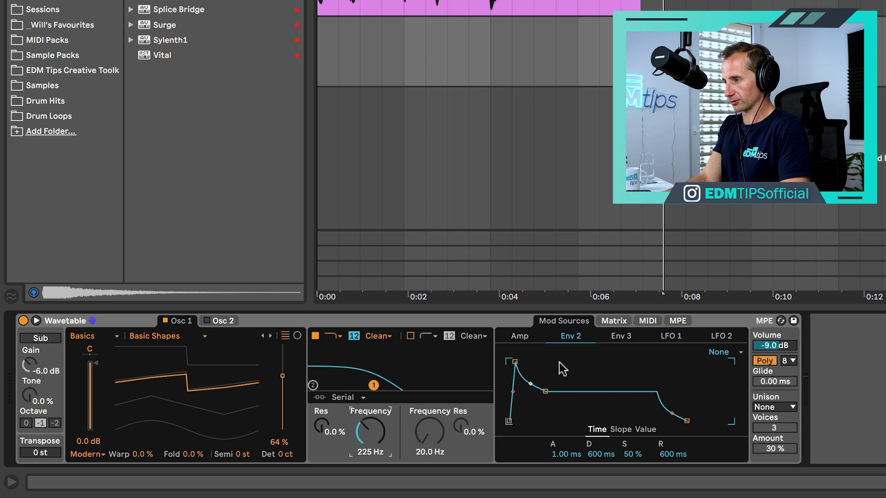
{"action": "left_click", "coordinate": [608, 327]}
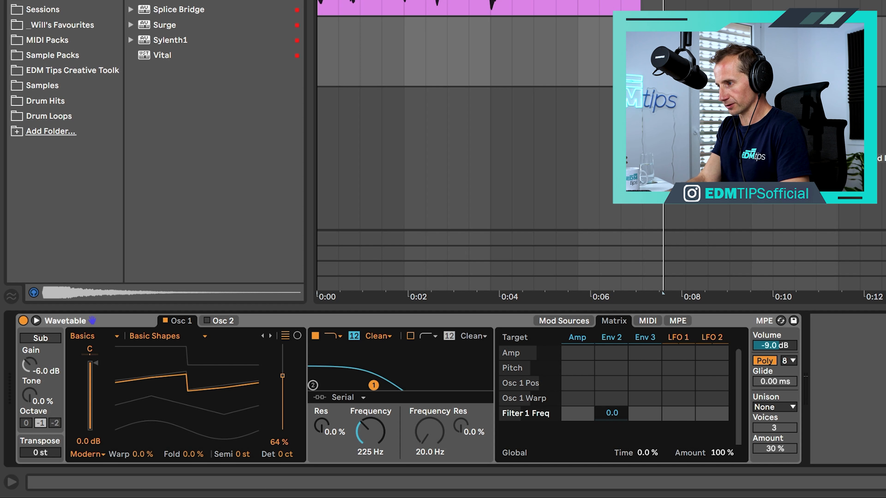
{"action": "left_click_drag", "start_coordinate": [611, 413], "coordinate": [611, 417]}
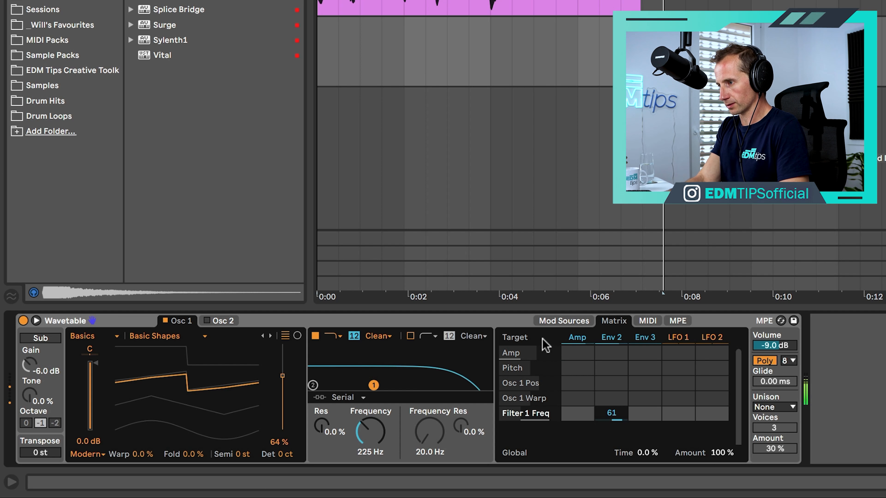
Step: Lower the Techno Stabs filter 1 cutoff to 130 Hz and set Env 2 to 506 ms decay and 0.0% sustain
{"action": "left_click", "coordinate": [554, 322]}
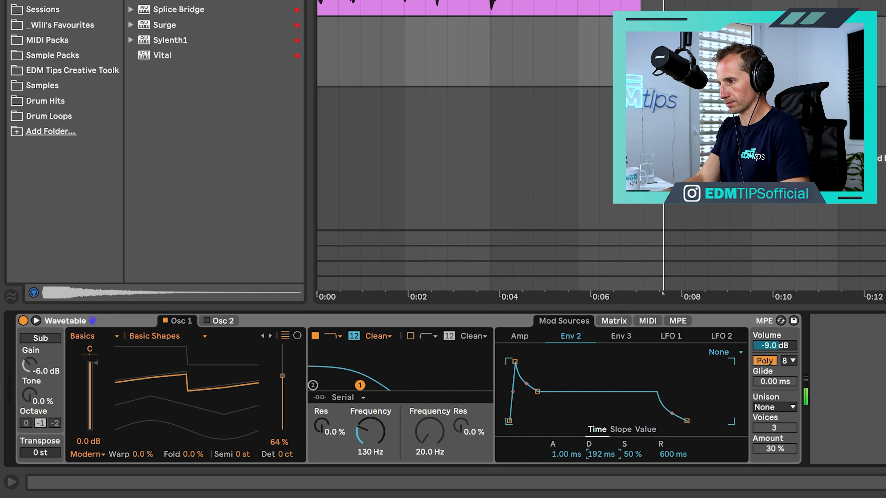
{"action": "left_click_drag", "start_coordinate": [631, 454], "coordinate": [632, 481]}
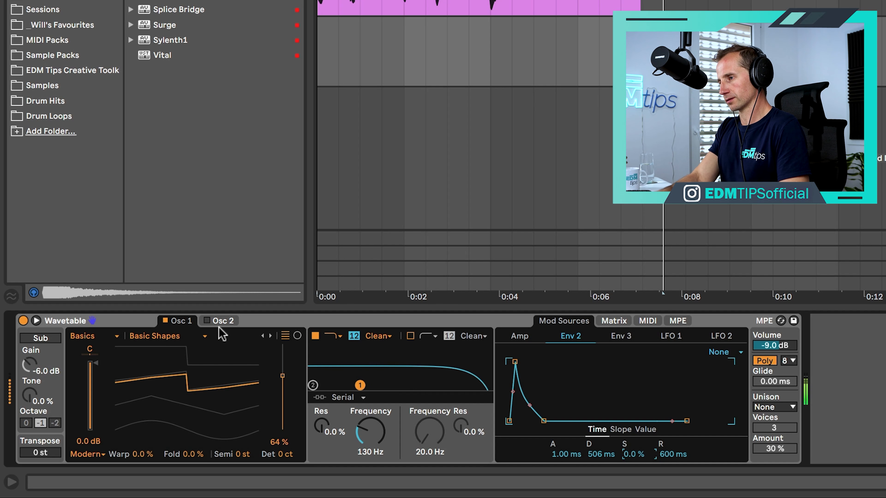
Step: Enable Osc 2 on the Techno Stabs Wavetable, raise its wavetable position, and set Osc 1's position to 76%
{"action": "left_click", "coordinate": [207, 323]}
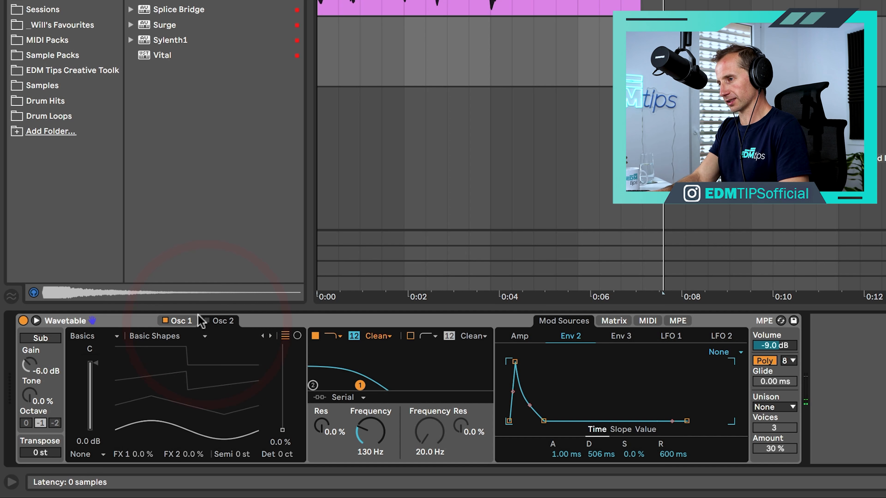
{"action": "left_click_drag", "start_coordinate": [198, 388], "coordinate": [198, 349]}
{"action": "left_click", "coordinate": [179, 321]}
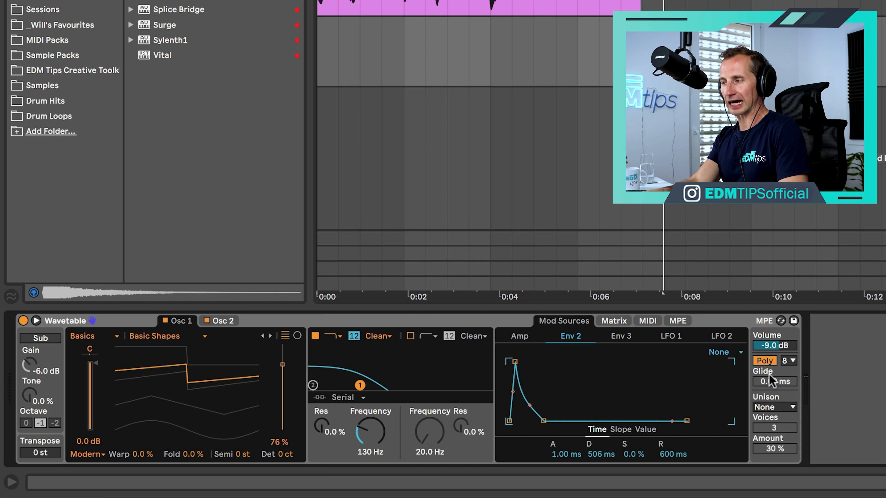
Step: Set the Techno Stabs Wavetable's unison to Classic with 4 voices
{"action": "left_click", "coordinate": [778, 408]}
{"action": "left_click", "coordinate": [767, 334]}
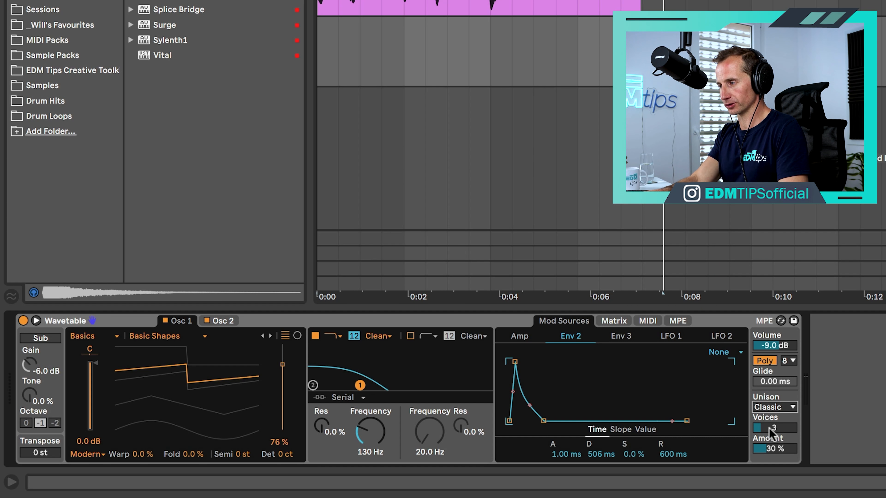
{"action": "left_click_drag", "start_coordinate": [770, 433], "coordinate": [769, 431]}
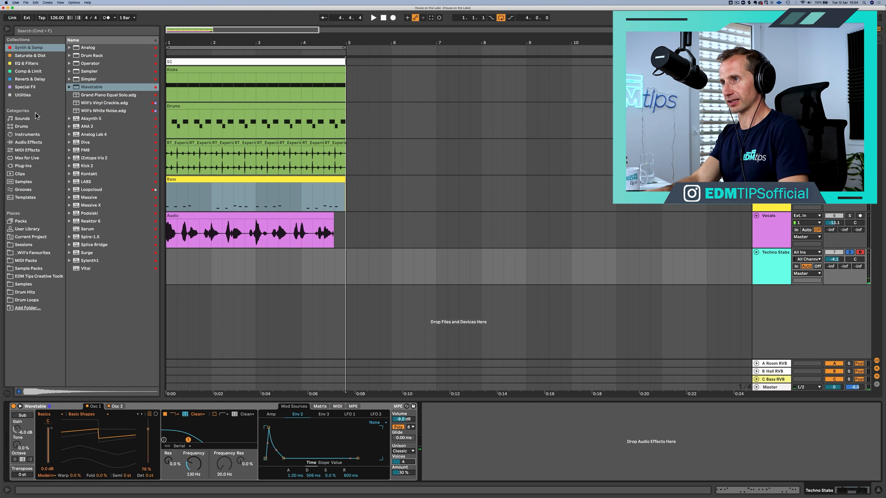
Step: Add a Reverb after the Techno Stabs Wavetable and shorten its decay time to 495 ms
{"action": "left_click", "coordinate": [23, 79]}
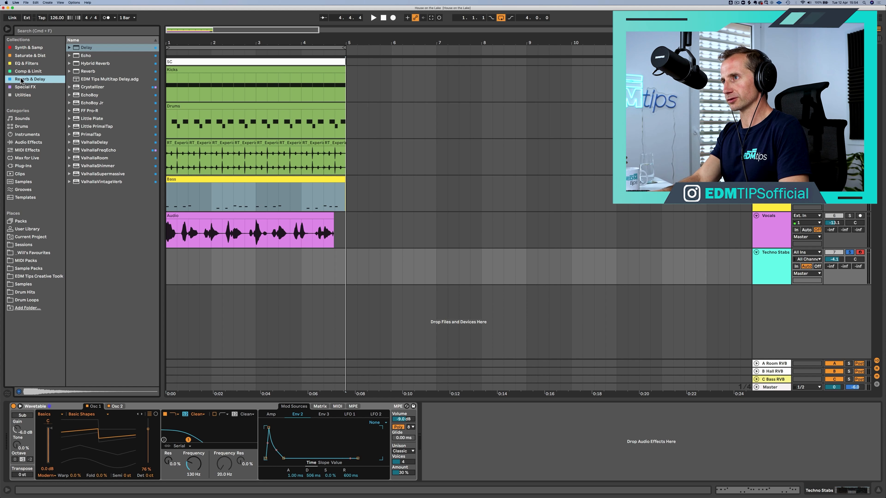
{"action": "left_click", "coordinate": [441, 431]}
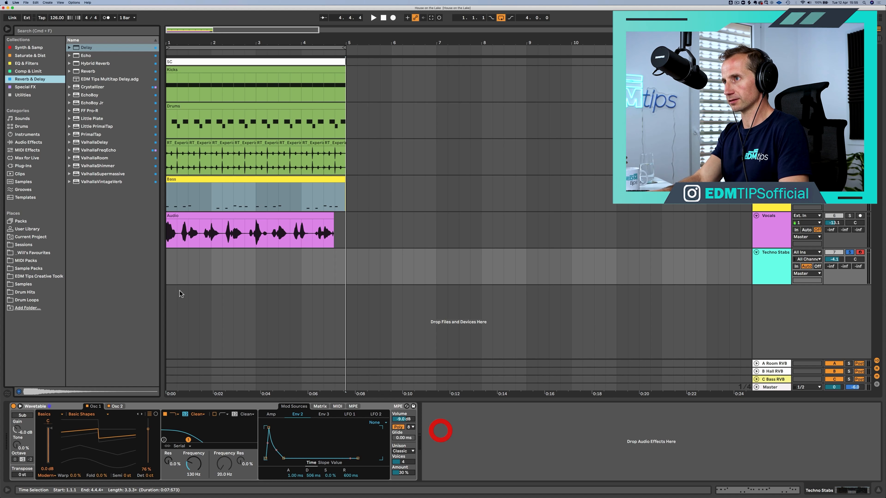
{"action": "left_click_drag", "start_coordinate": [88, 71], "coordinate": [132, 75]}
{"action": "left_click_drag", "start_coordinate": [489, 445], "coordinate": [488, 439]}
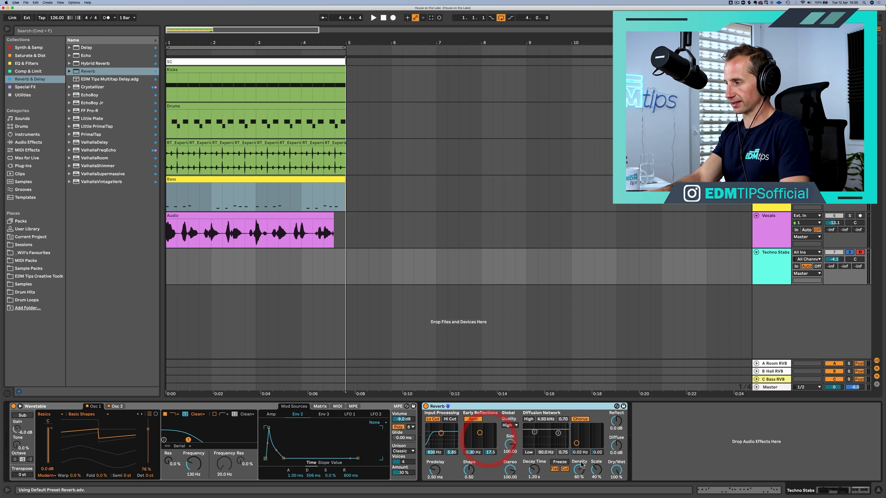
{"action": "left_click", "coordinate": [619, 472]}
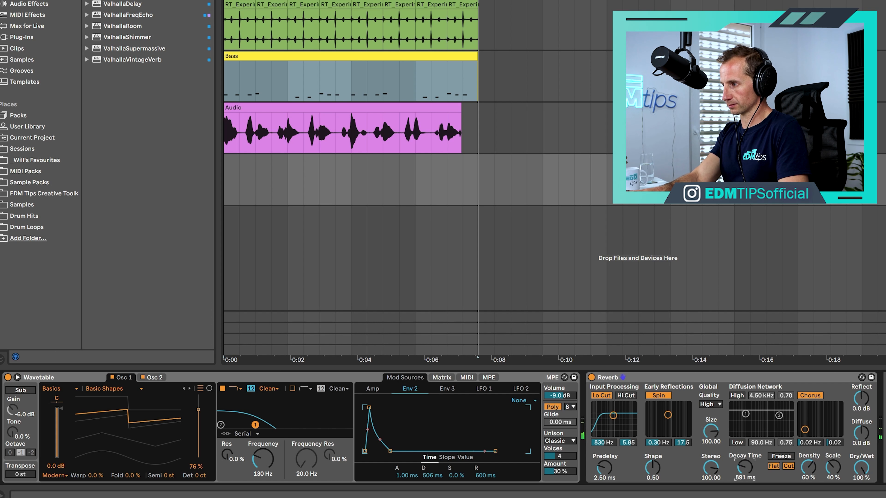
{"action": "left_click_drag", "start_coordinate": [745, 468], "coordinate": [745, 473]}
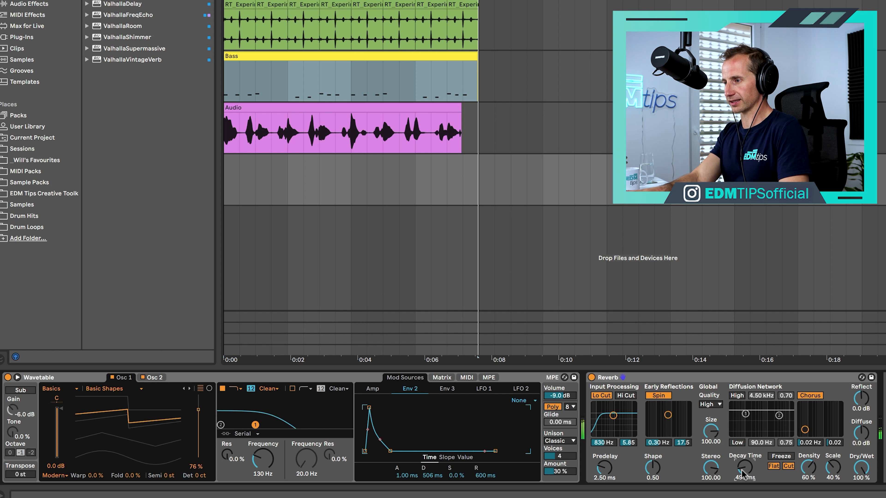
Step: Lower the Techno Stabs filter 1 cutoff to 98.6 Hz and reduce Env 2's modulation of Filter 1 Freq to 28
{"action": "left_click_drag", "start_coordinate": [264, 457], "coordinate": [264, 464]}
{"action": "left_click", "coordinate": [448, 379]}
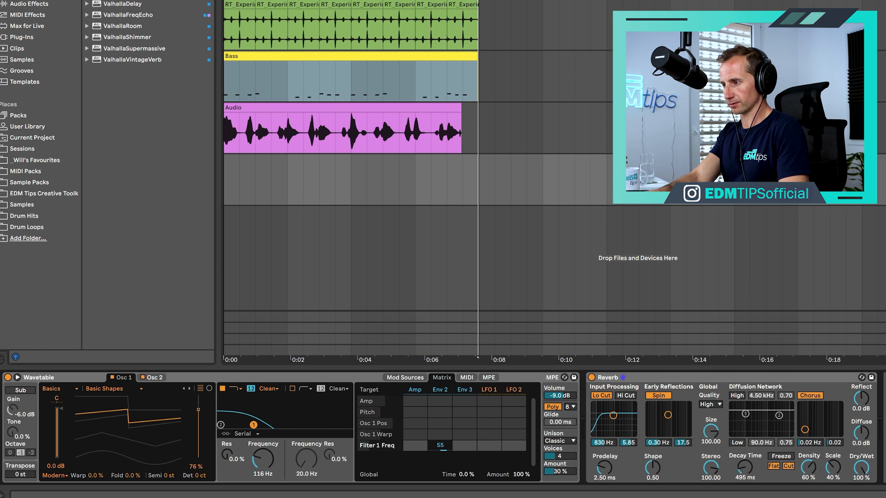
{"action": "left_click_drag", "start_coordinate": [441, 446], "coordinate": [441, 456]}
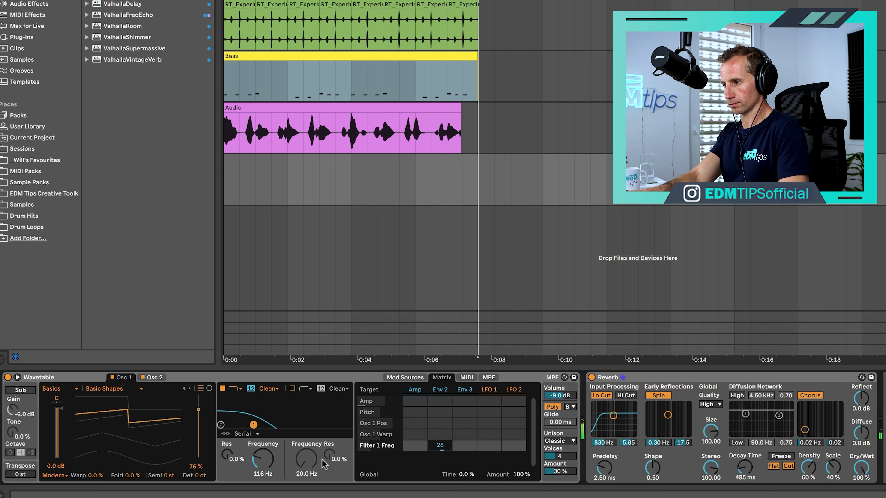
{"action": "mouse_move", "coordinate": [263, 458]}
{"action": "left_mouse_down"}
{"action": "mouse_move", "coordinate": [263, 475]}
{"action": "mouse_move", "coordinate": [258, 462]}
{"action": "left_mouse_up"}
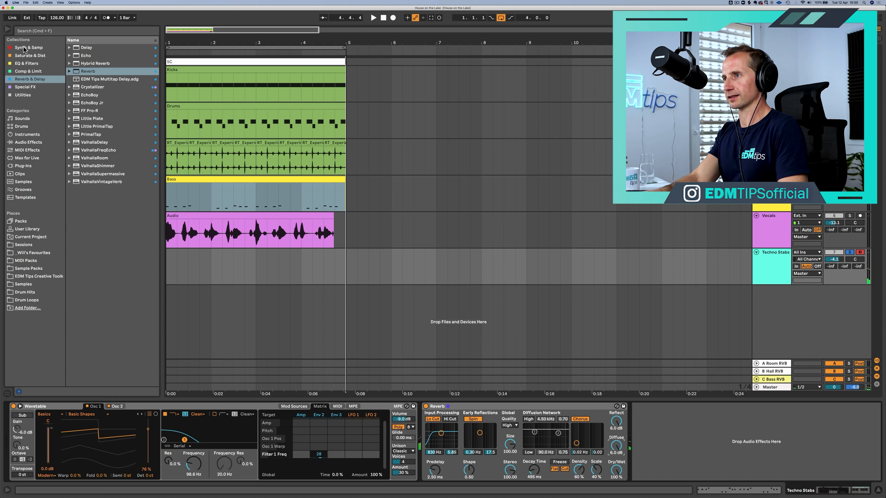
Step: Add an EQ Eight after the Reverb and set its band 8 high cut to 1.26 kHz with a Q of 0.32
{"action": "left_click", "coordinate": [30, 64]}
{"action": "left_click_drag", "start_coordinate": [89, 48], "coordinate": [207, 118]}
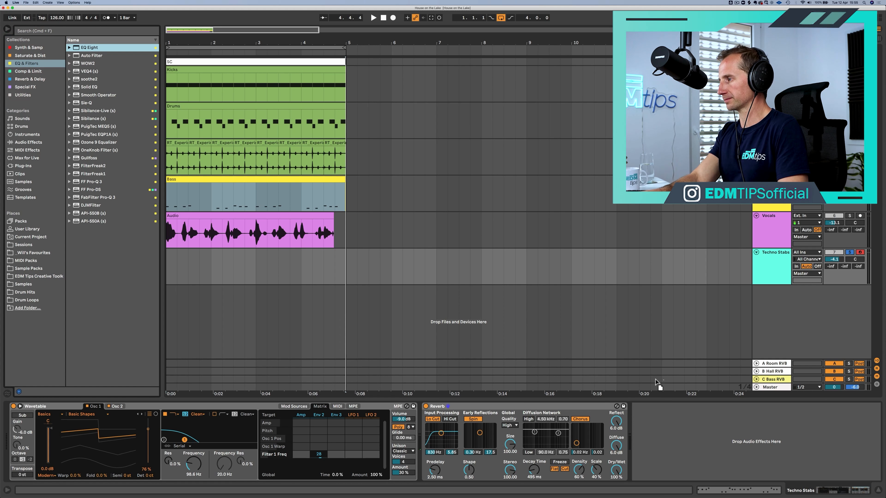
{"action": "left_click_drag", "start_coordinate": [656, 382], "coordinate": [676, 431]}
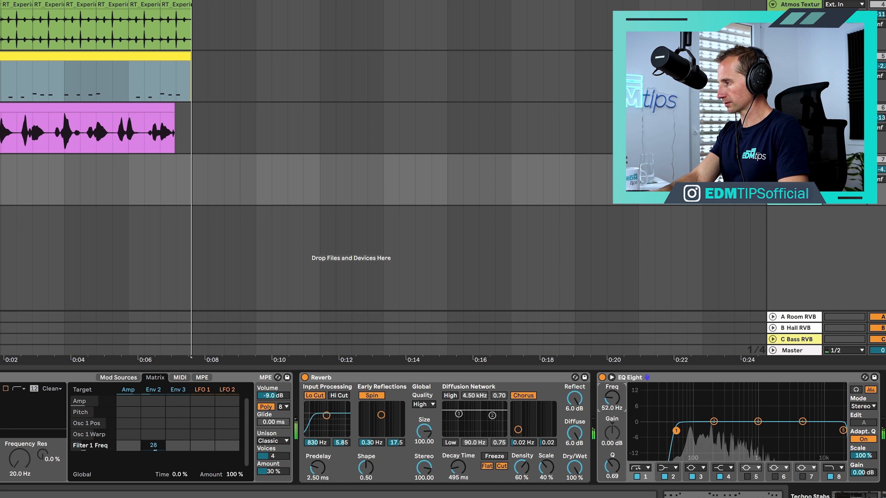
{"action": "left_click_drag", "start_coordinate": [844, 435], "coordinate": [764, 445]}
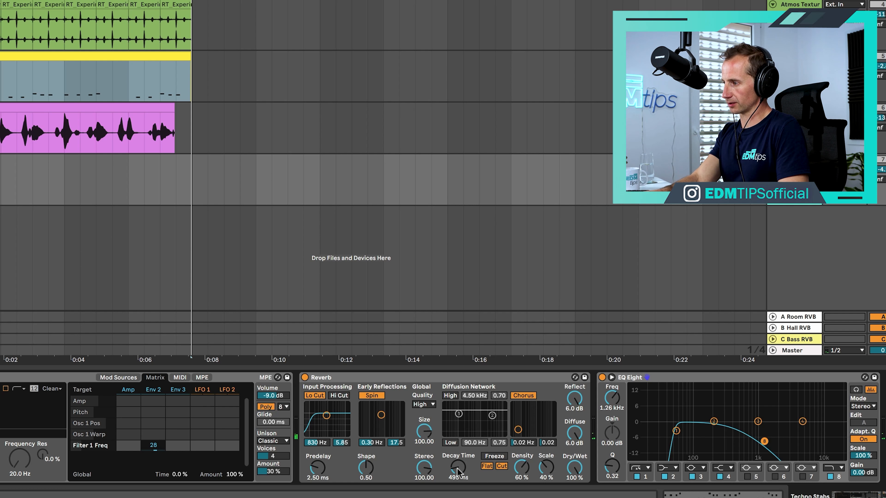
Step: Set the Techno Stabs Reverb to 67% Dry/Wet and lengthen its decay time to 2.41 s
{"action": "left_click_drag", "start_coordinate": [574, 468], "coordinate": [574, 480]}
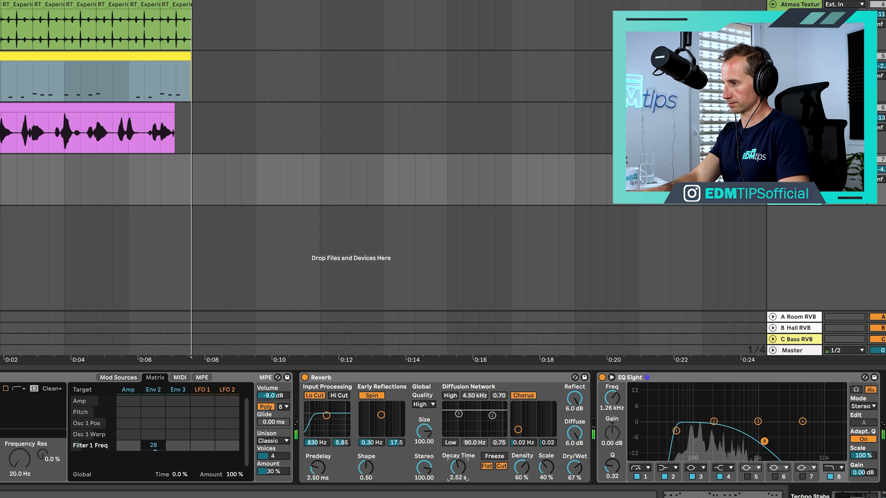
{"action": "left_click_drag", "start_coordinate": [455, 472], "coordinate": [456, 474]}
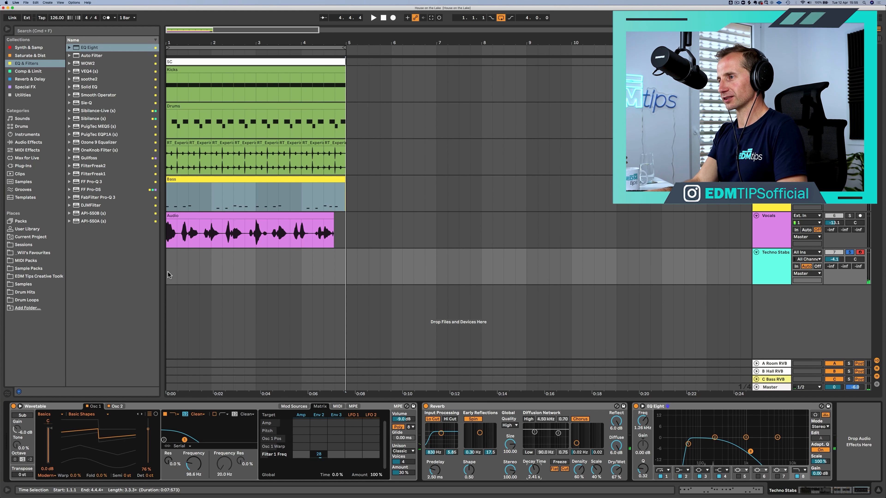
Step: Create an empty four-bar MIDI clip on the Techno Stabs track starting at bar 1 and open its notes for editing
{"action": "left_click_drag", "start_coordinate": [168, 274], "coordinate": [344, 261]}
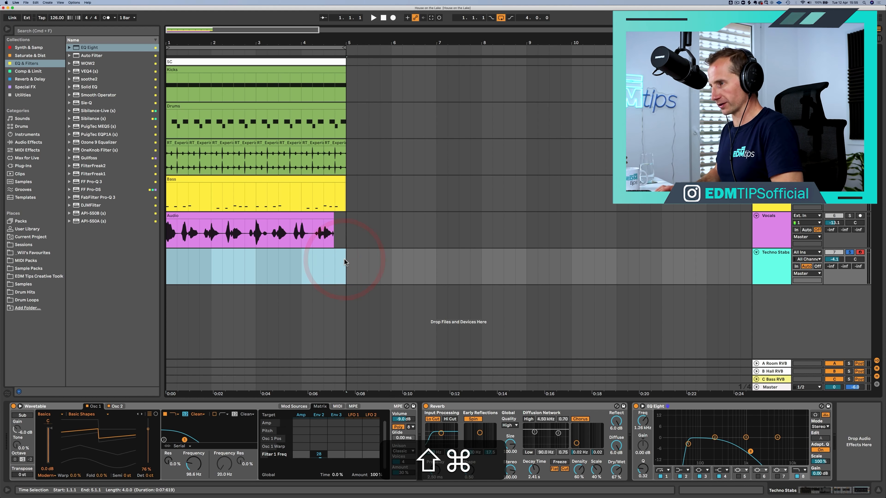
{"action": "key", "text": "shift+super+m"}
{"action": "key", "text": "shift+Tab"}
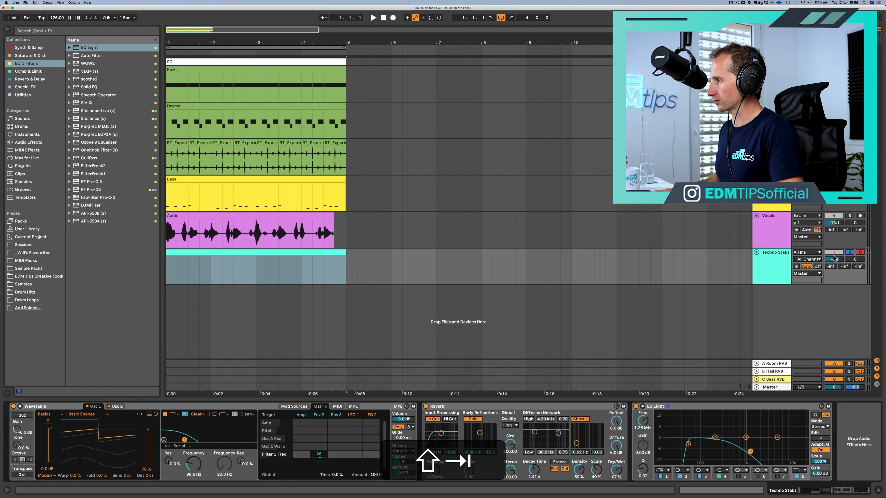
{"action": "double_click", "coordinate": [192, 253]}
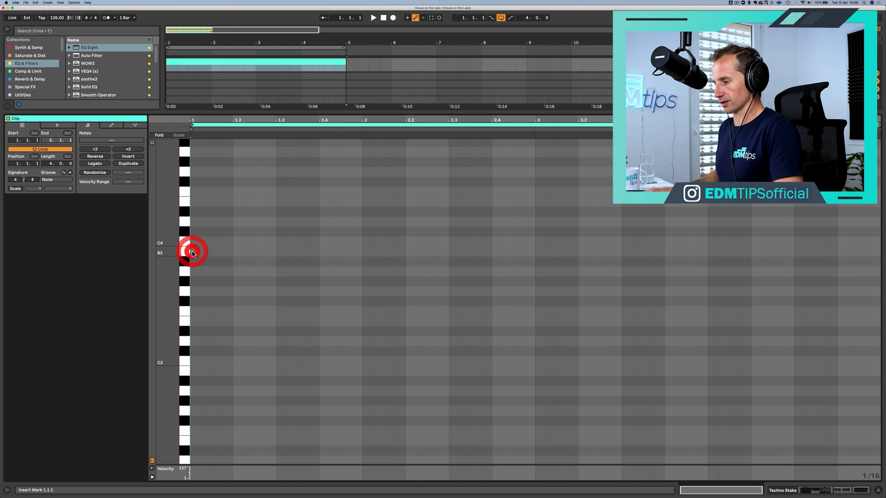
Step: Set the clip's scale to C Minor and limit the piano roll to the notes of that scale
{"action": "left_click", "coordinate": [15, 189]}
{"action": "left_click", "coordinate": [32, 188]}
{"action": "left_click", "coordinate": [31, 189]}
{"action": "left_click", "coordinate": [59, 189]}
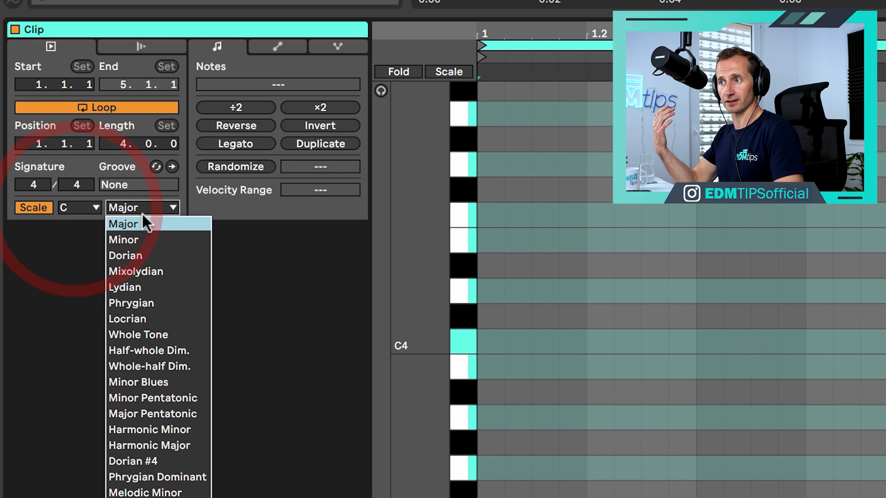
{"action": "left_click", "coordinate": [143, 240]}
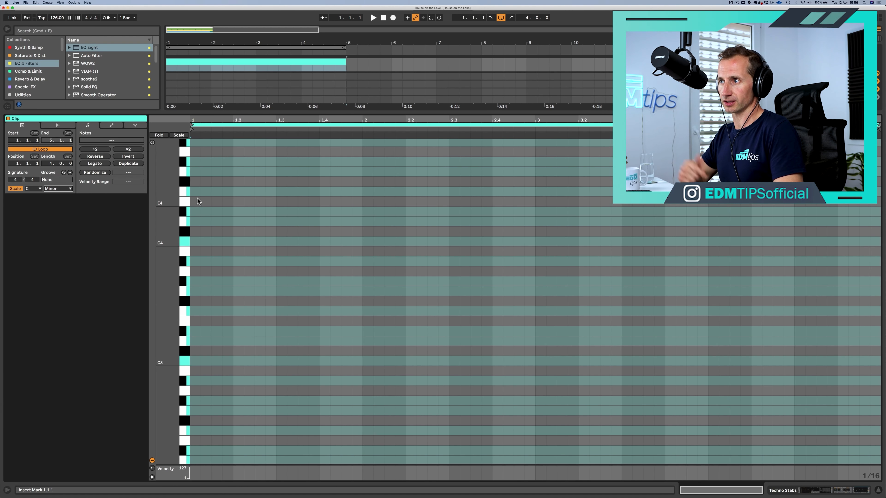
{"action": "left_click", "coordinate": [180, 136]}
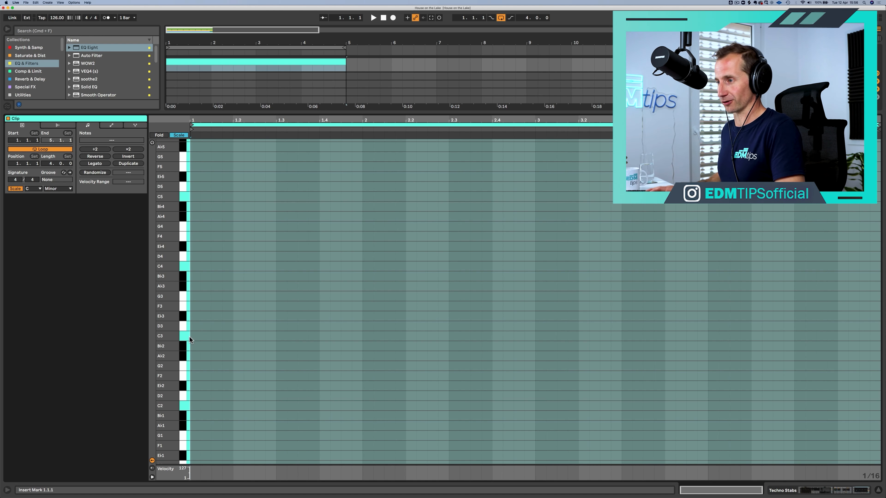
Step: Add a sixteenth-length C3 note at the clip start and shift it along to position 1.1.4
{"action": "double_click", "coordinate": [196, 336]}
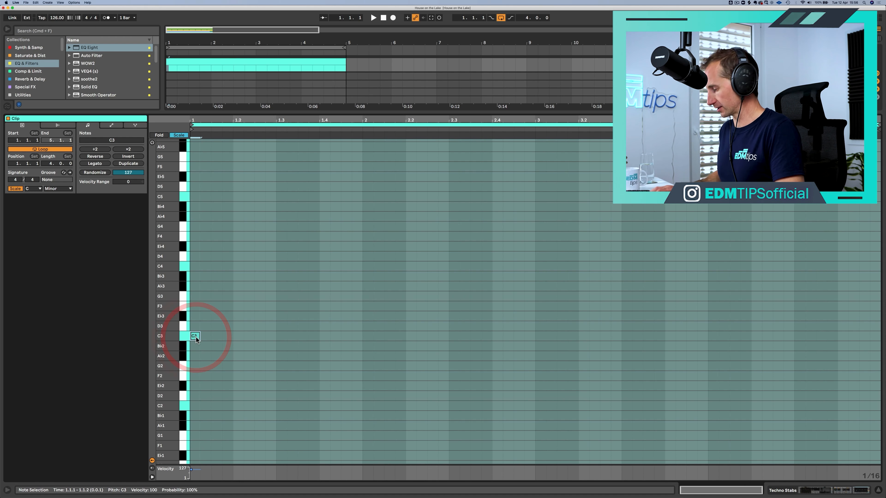
{"action": "key", "text": "p"}
{"action": "key", "text": "Right"}
{"action": "key", "text": "Right"}
{"action": "key", "text": "Right"}
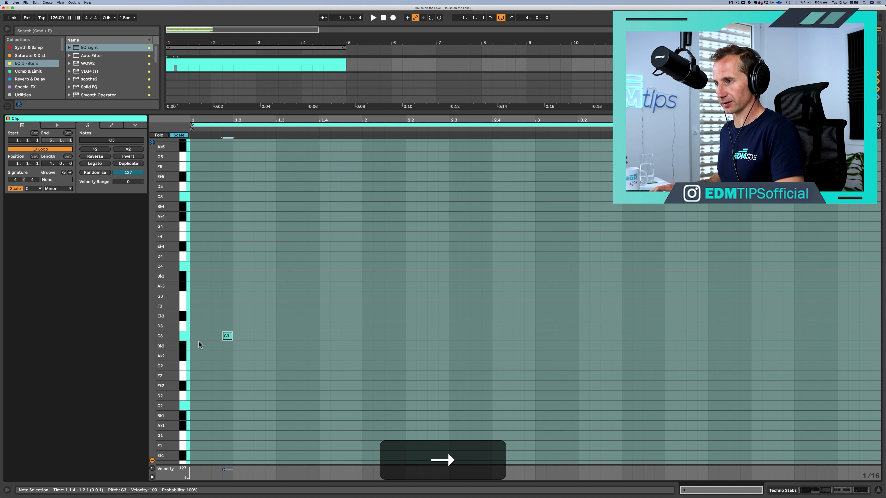
{"action": "key", "text": "Right"}
{"action": "key", "text": "Left"}
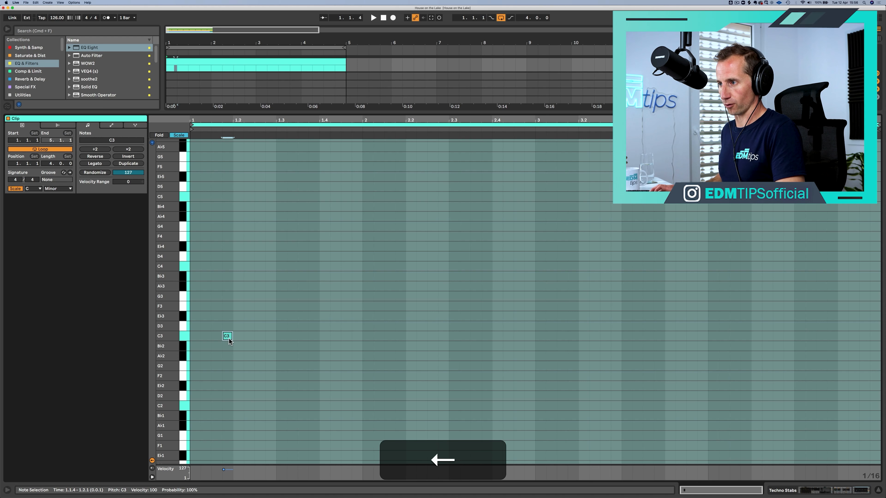
Step: Transpose the note down two octaves to C1 and audition the Techno Stabs clip in the arrangement
{"action": "key", "text": "shift+Left"}
{"action": "key", "text": "shift+Down"}
{"action": "key", "text": "shift+Down"}
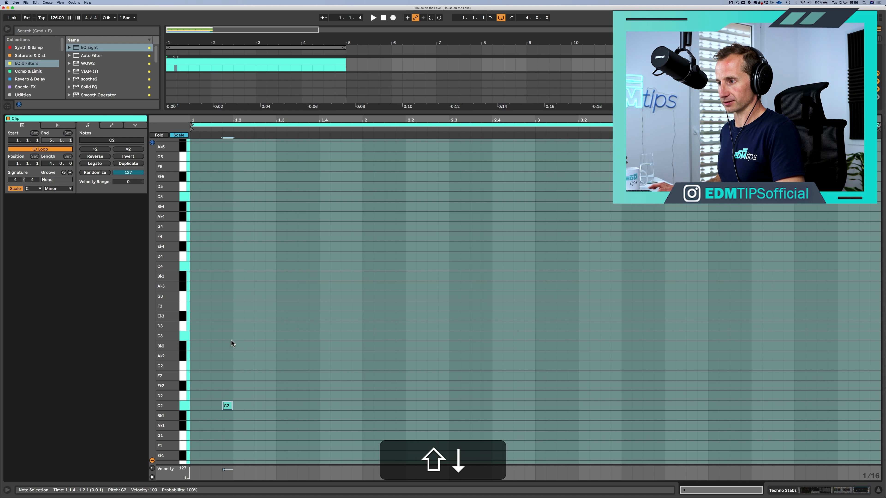
{"action": "key", "text": "space"}
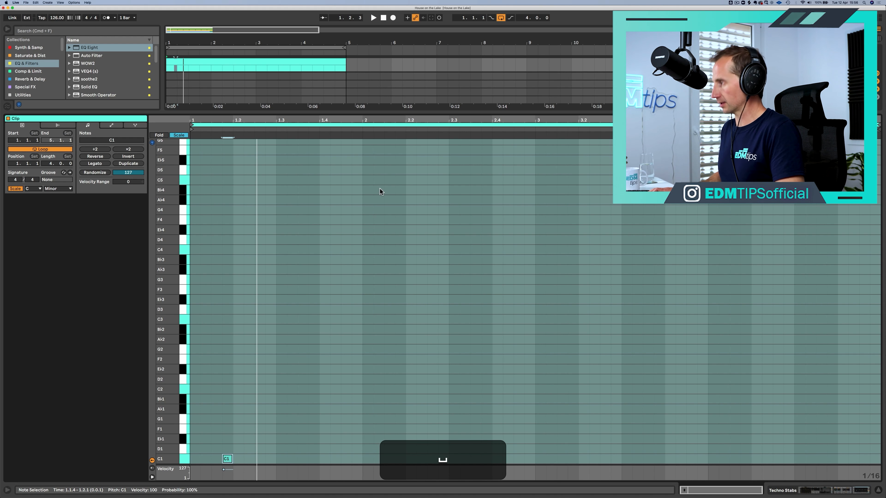
{"action": "key", "text": "shift+Tab"}
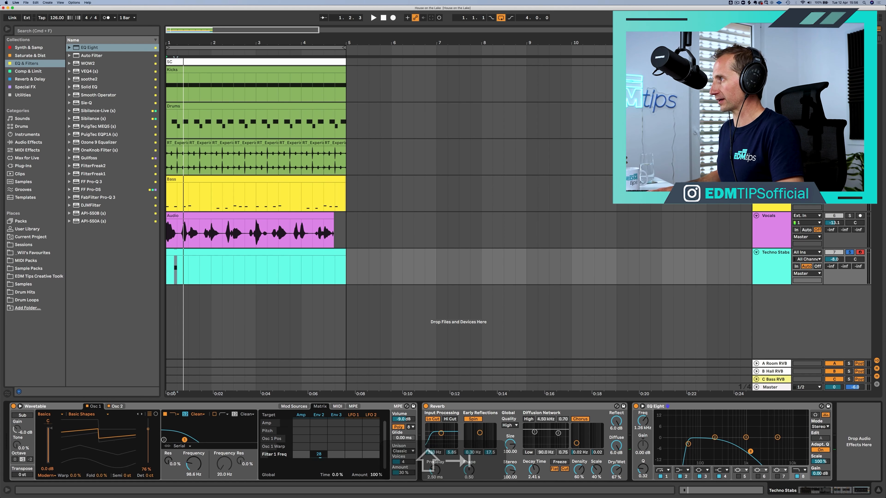
{"action": "key", "text": "super+space"}
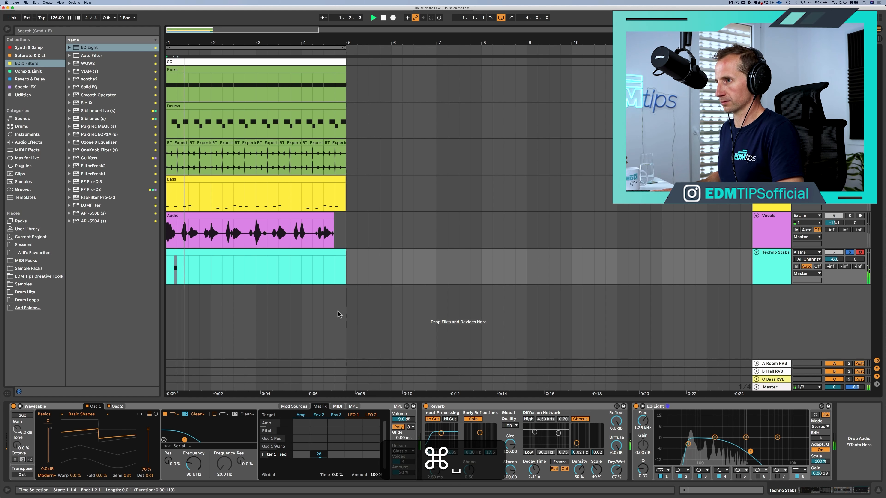
{"action": "key", "text": "space"}
{"action": "left_click", "coordinate": [174, 251]}
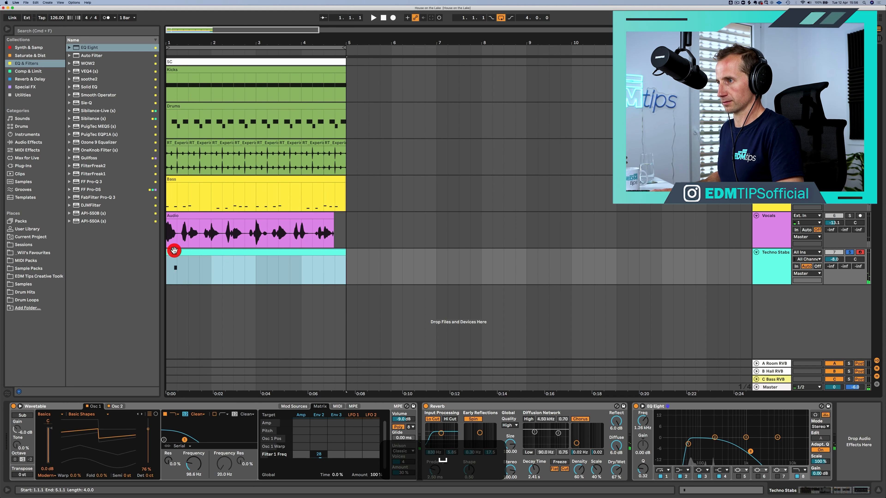
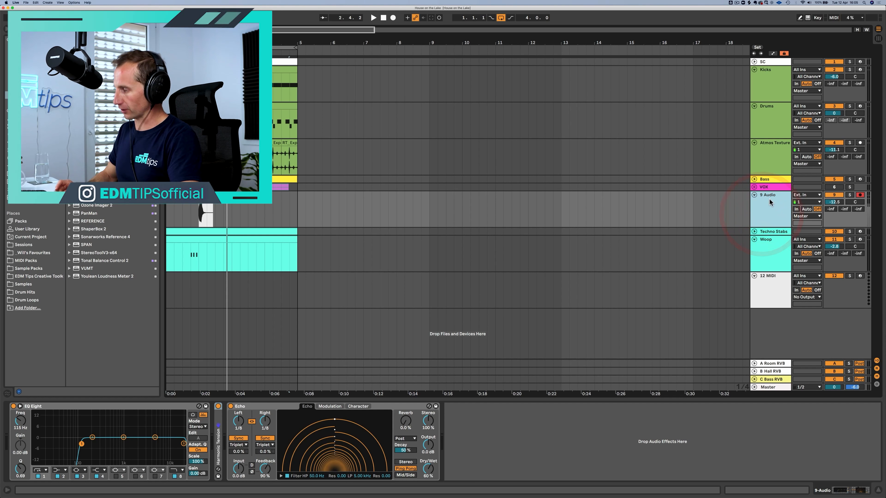
Step: Rename audio track 9 as Vox Stab
{"action": "key", "text": "super+r"}
{"action": "type", "text": "Vox"}
{"action": "key", "text": "Return"}
{"action": "type", "text": "Sta"}
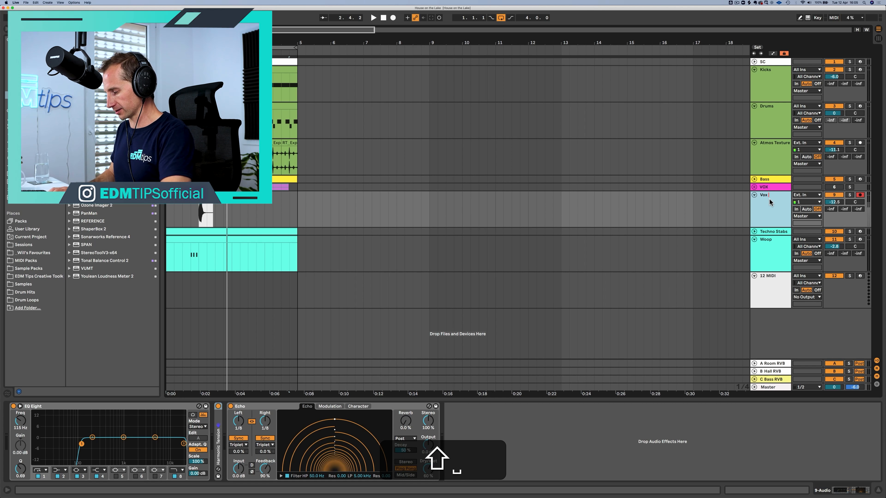
{"action": "type", "text": "b"}
{"action": "key", "text": "Return"}
Step: Colour the Vox Stab track light purple and assign the track colour to its clips
{"action": "right_click", "coordinate": [769, 198]}
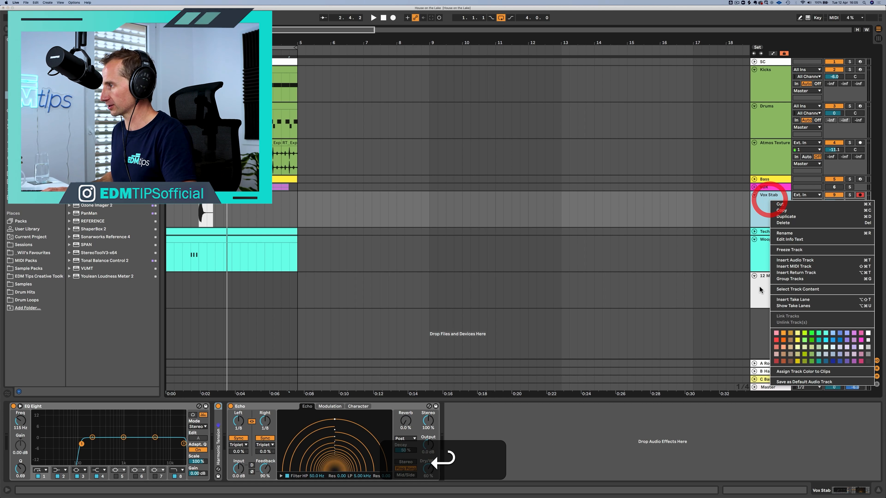
{"action": "left_click", "coordinate": [851, 334]}
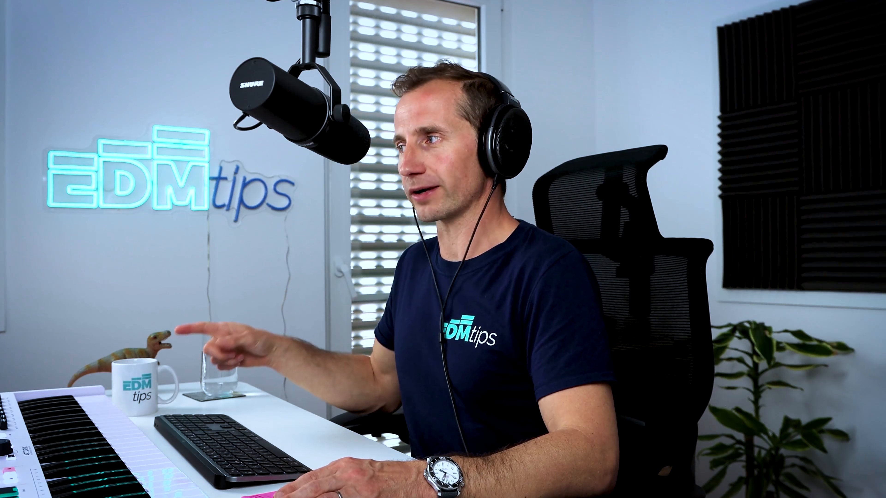
{"action": "right_click", "coordinate": [767, 208]}
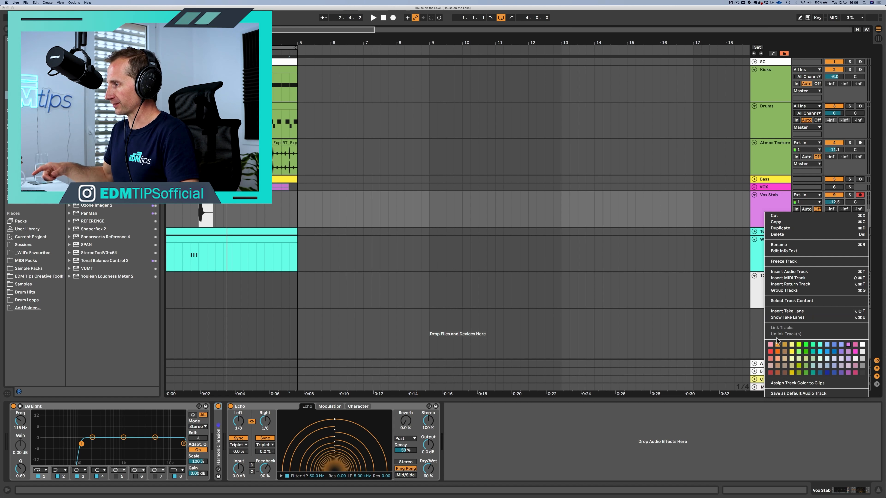
{"action": "left_click", "coordinate": [781, 383]}
Step: Rename MIDI track 12 as Distorted Riser and give it the same turquoise colour as the Woop track
{"action": "left_click", "coordinate": [764, 294]}
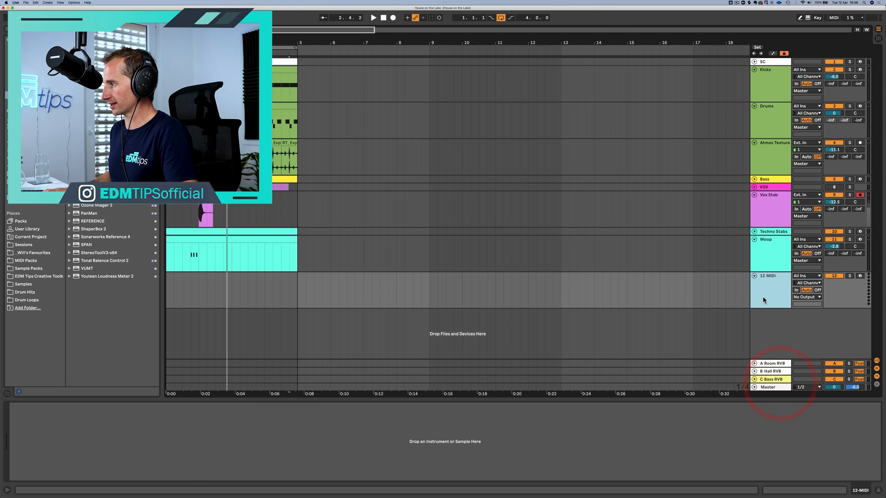
{"action": "key", "text": "super+r"}
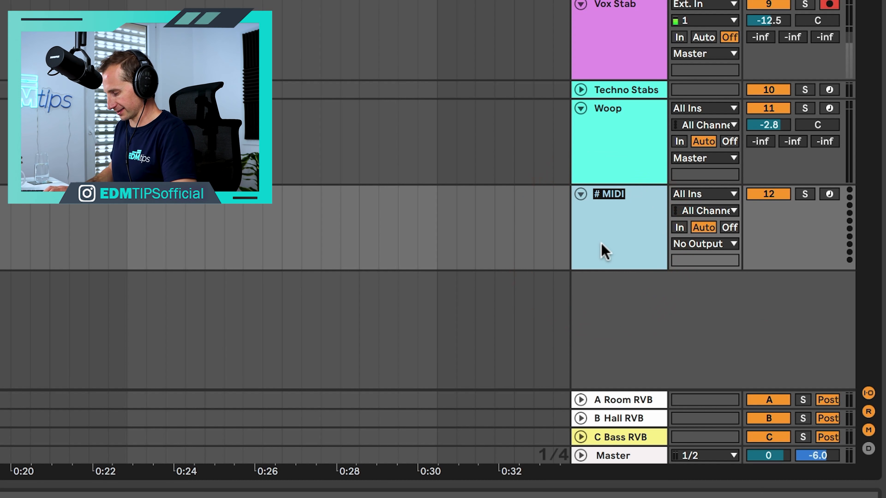
{"action": "type", "text": "Dis"}
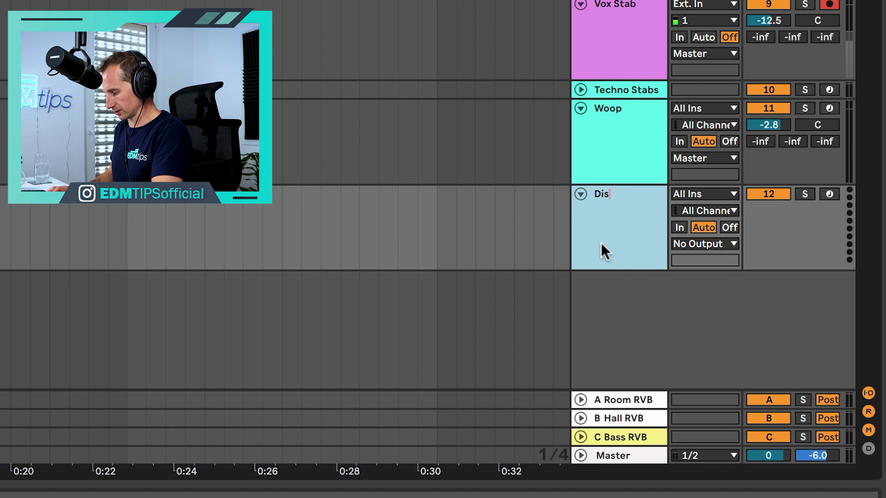
{"action": "type", "text": "torted Riser"}
{"action": "key", "text": "Return"}
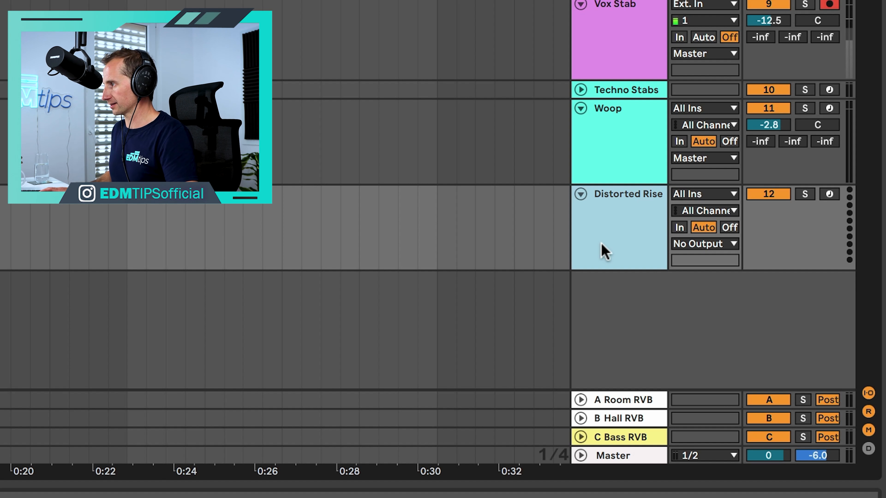
{"action": "right_click", "coordinate": [601, 246]}
{"action": "key", "text": "Escape"}
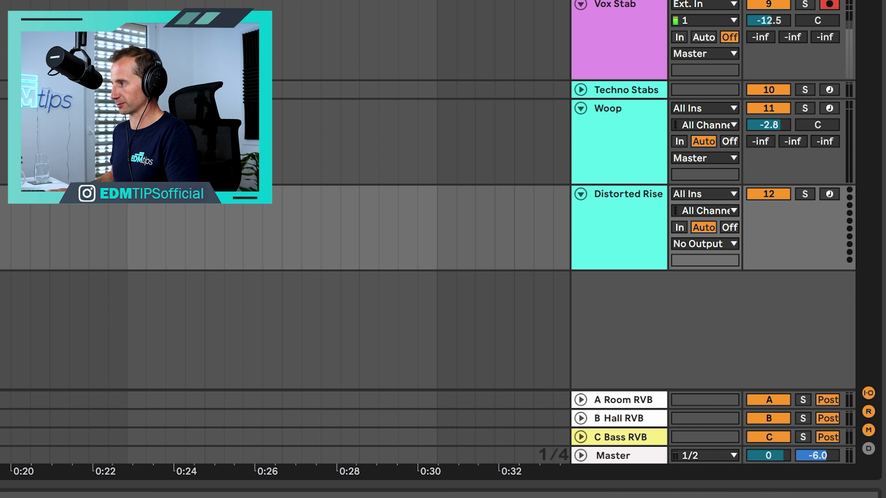
Step: Load a Wavetable instrument from the Synth & Samp collection onto the Distorted Riser track
{"action": "left_click", "coordinate": [620, 254]}
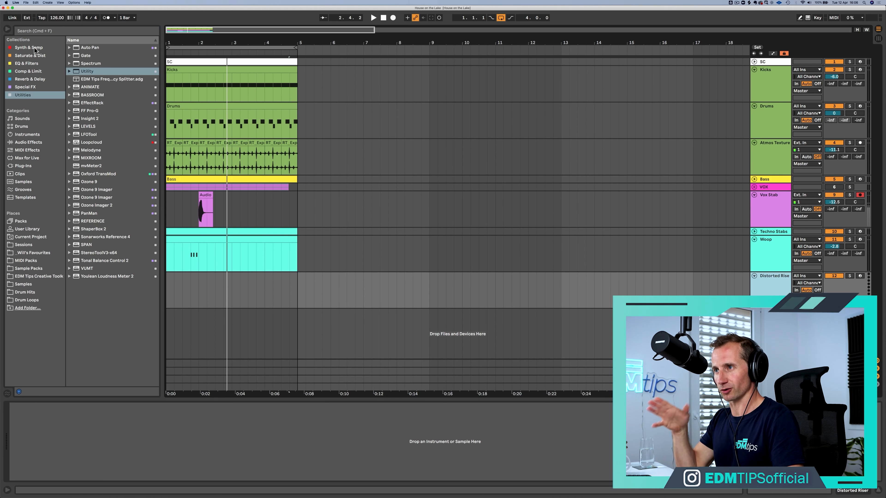
{"action": "left_click", "coordinate": [29, 47]}
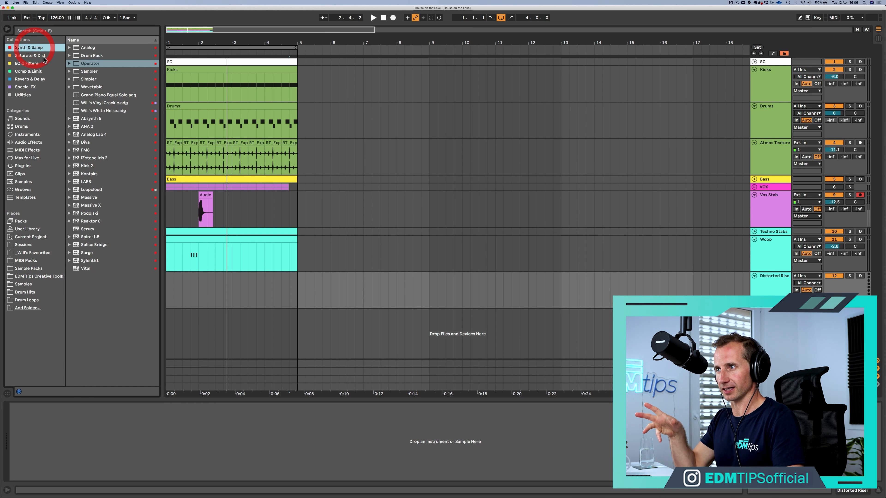
{"action": "left_click_drag", "start_coordinate": [90, 87], "coordinate": [174, 290]}
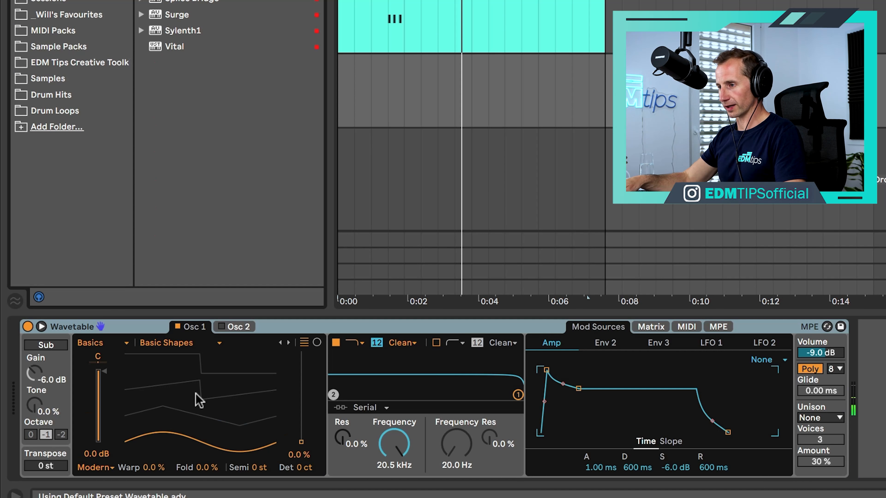
Step: Set the Osc 1 Basic Shapes position to 64% and turn on Osc 2 with its position at 60%
{"action": "left_click_drag", "start_coordinate": [199, 399], "coordinate": [132, 394]}
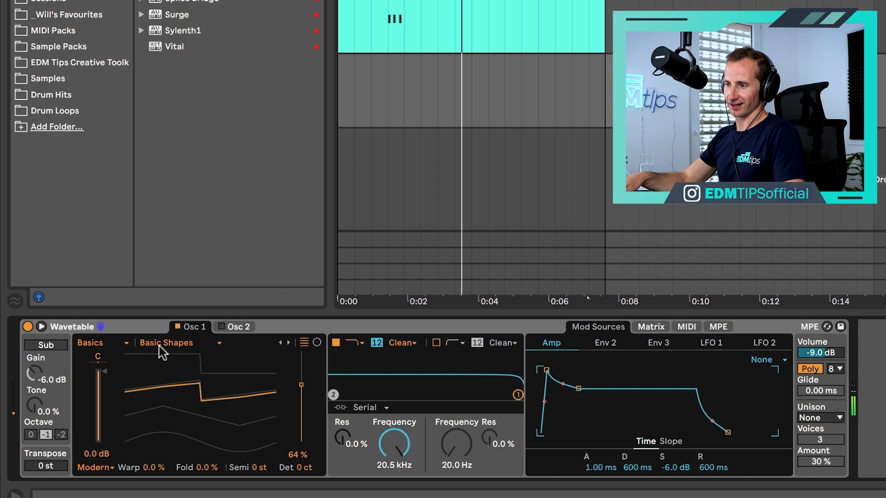
{"action": "left_click", "coordinate": [222, 328]}
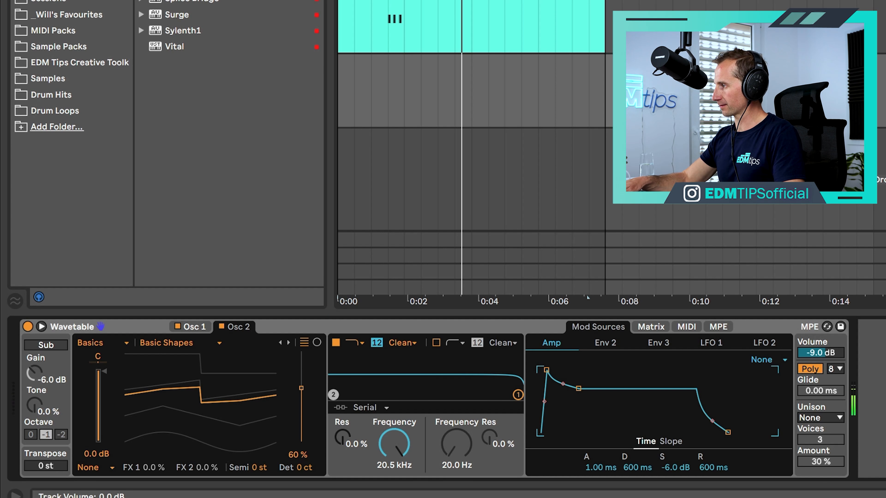
Step: Detune Wavetable's oscillator 1 to -12 ct and oscillator 2 to 20 ct
{"action": "left_click_drag", "start_coordinate": [884, 18], "coordinate": [884, 31]}
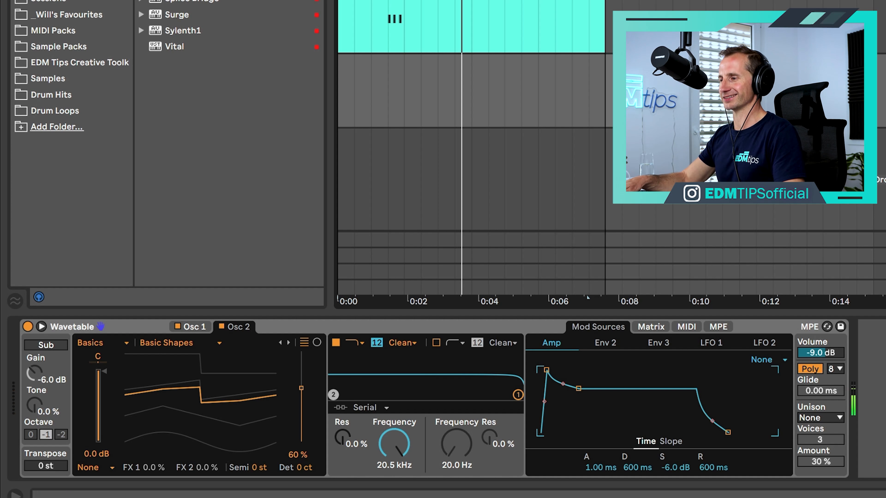
{"action": "left_click", "coordinate": [188, 328]}
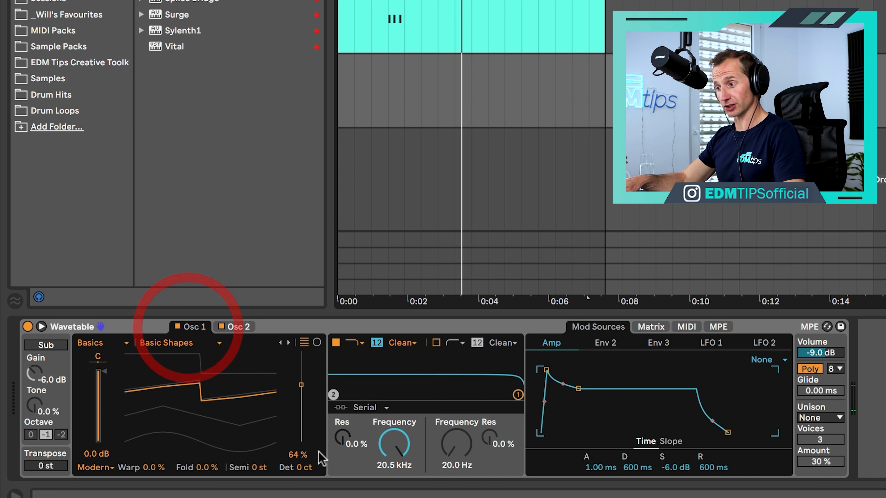
{"action": "left_click_drag", "start_coordinate": [308, 469], "coordinate": [308, 474]}
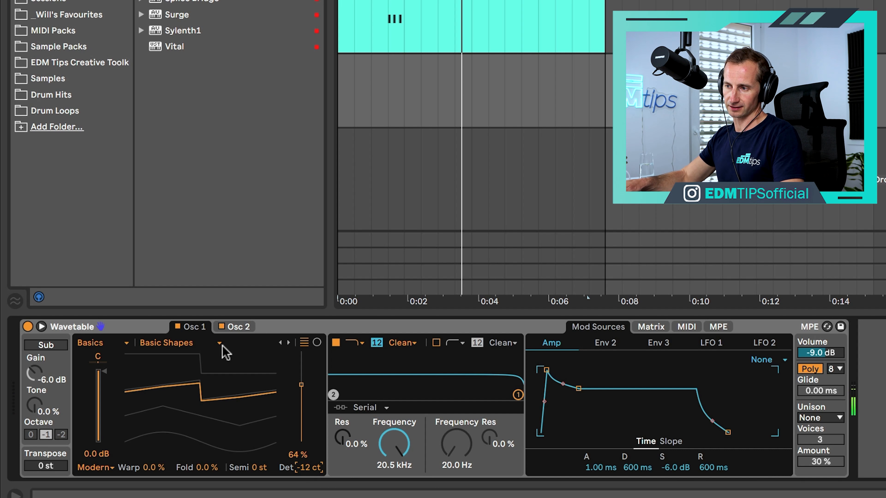
{"action": "left_click", "coordinate": [235, 327]}
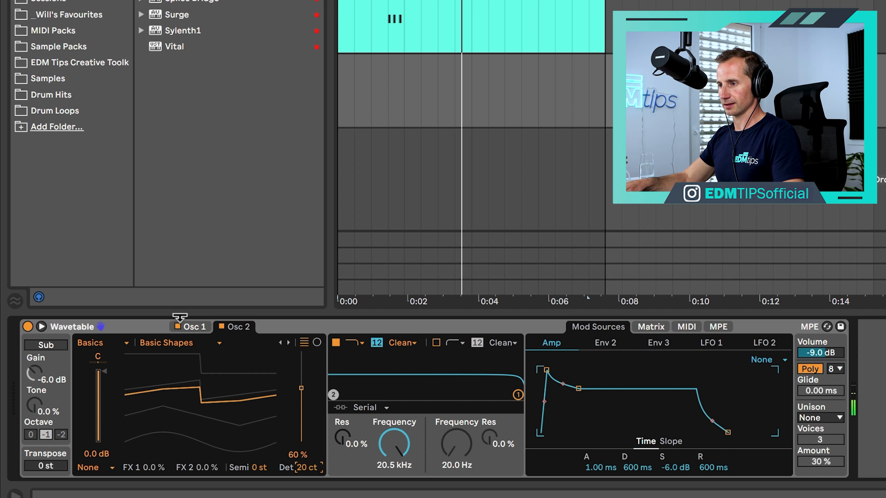
Step: Group Wavetable into an Instrument Rack and add Operator as a second chain below it
{"action": "left_click", "coordinate": [312, 326]}
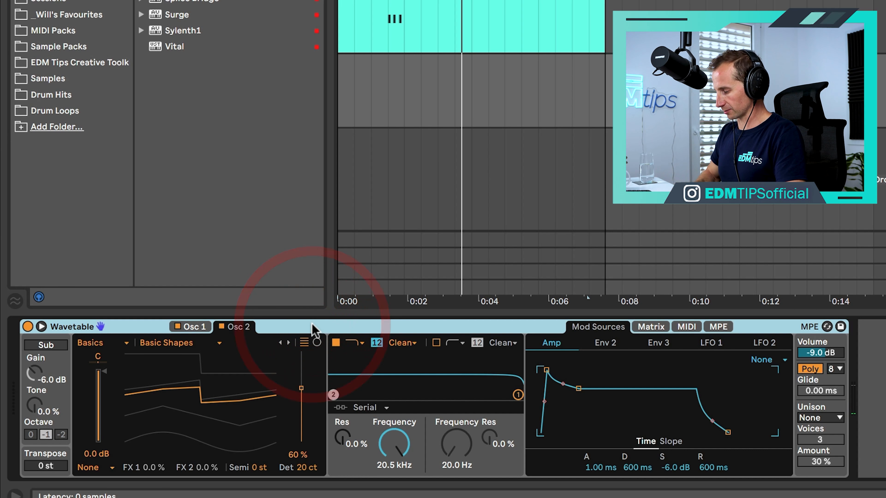
{"action": "key", "text": "super+g"}
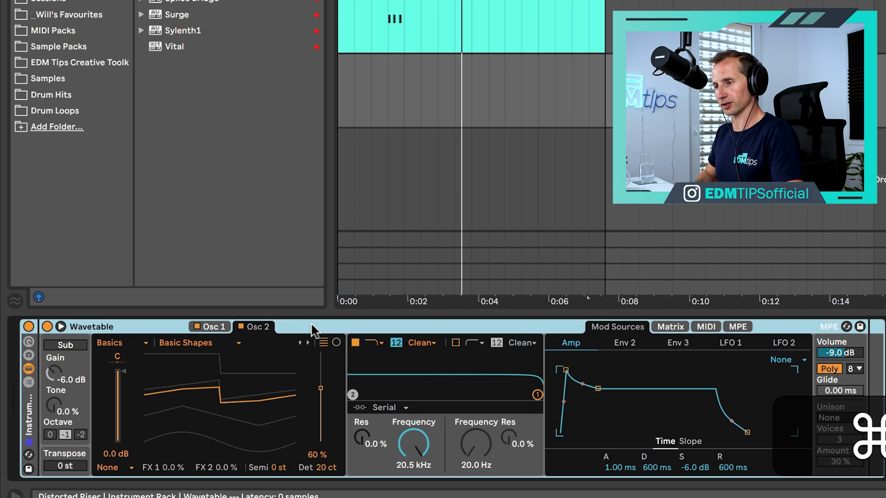
{"action": "left_click", "coordinate": [29, 382]}
{"action": "left_click", "coordinate": [69, 391]}
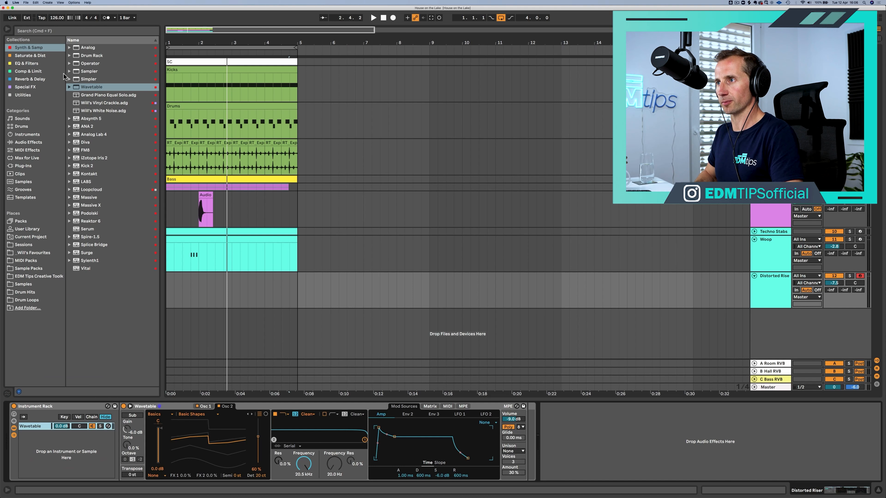
{"action": "left_click", "coordinate": [85, 63]}
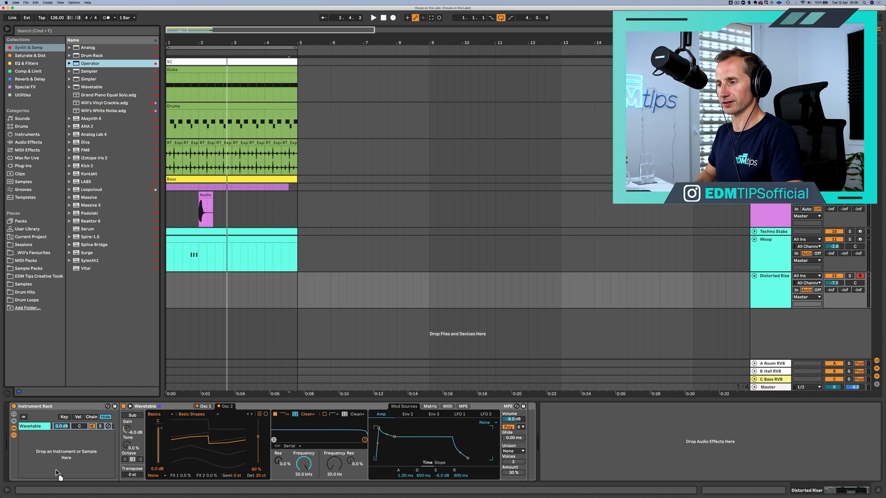
{"action": "left_click_drag", "start_coordinate": [57, 473], "coordinate": [55, 459]}
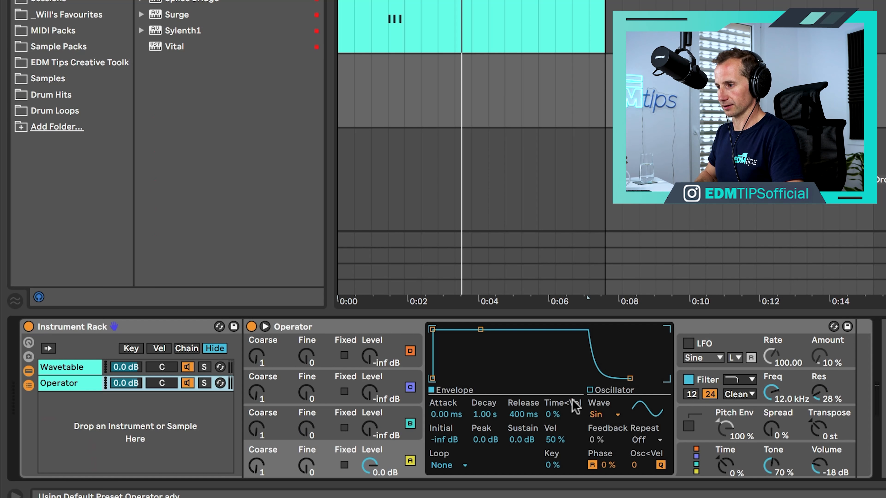
Step: Set Operator's oscillator A to the NoW noise wave and its chain to -8.4 dB, panned 41L
{"action": "left_click", "coordinate": [607, 415]}
{"action": "left_click", "coordinate": [611, 388]}
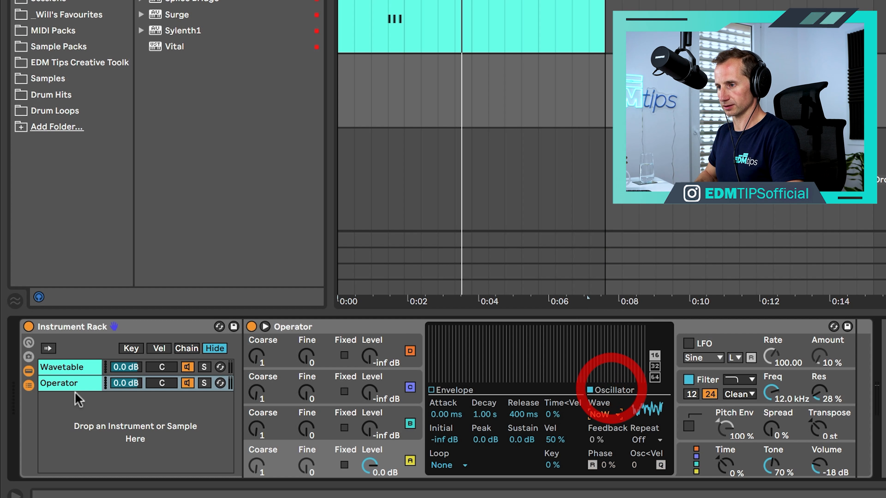
{"action": "left_click_drag", "start_coordinate": [131, 383], "coordinate": [162, 399]}
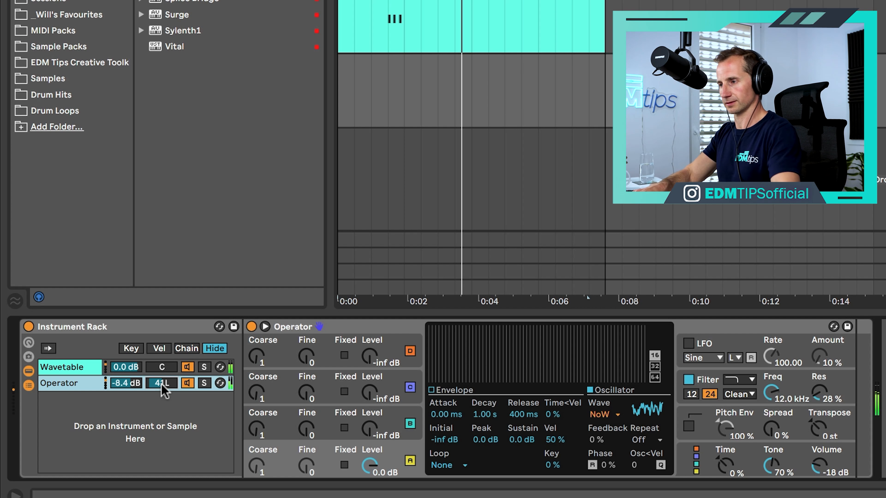
Step: Add Reverb after Wavetable in the Wavetable chain and set its decay time to 5.45 s
{"action": "left_click", "coordinate": [68, 368]}
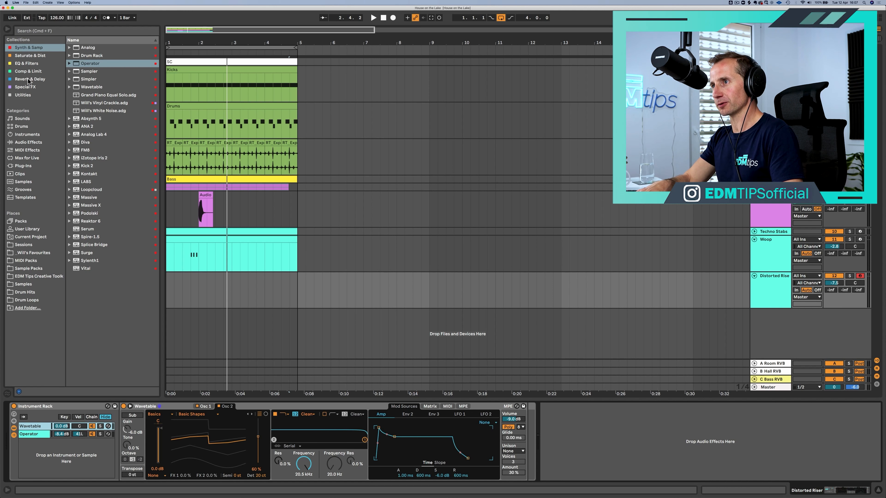
{"action": "left_click", "coordinate": [29, 80]}
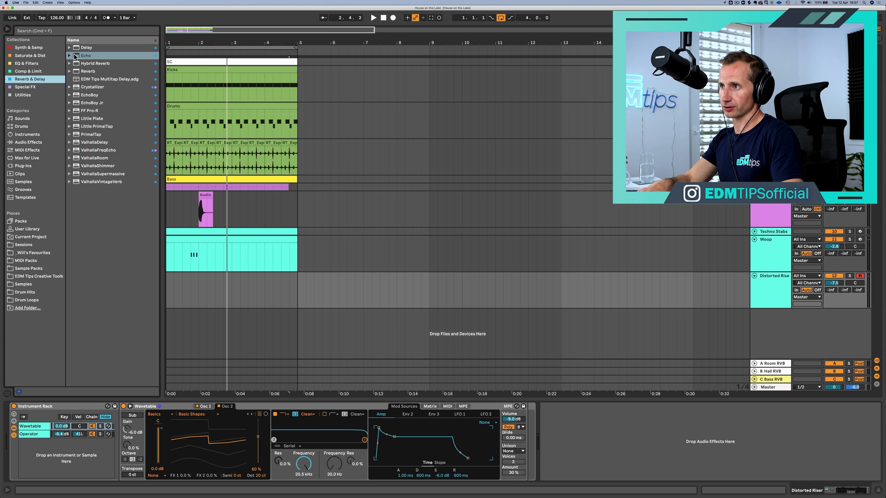
{"action": "left_click_drag", "start_coordinate": [79, 72], "coordinate": [328, 180]}
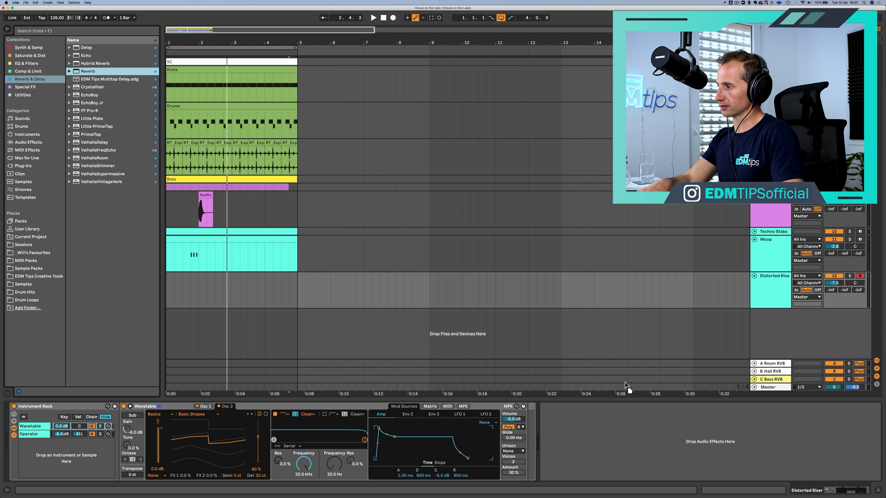
{"action": "left_click_drag", "start_coordinate": [625, 385], "coordinate": [607, 447]}
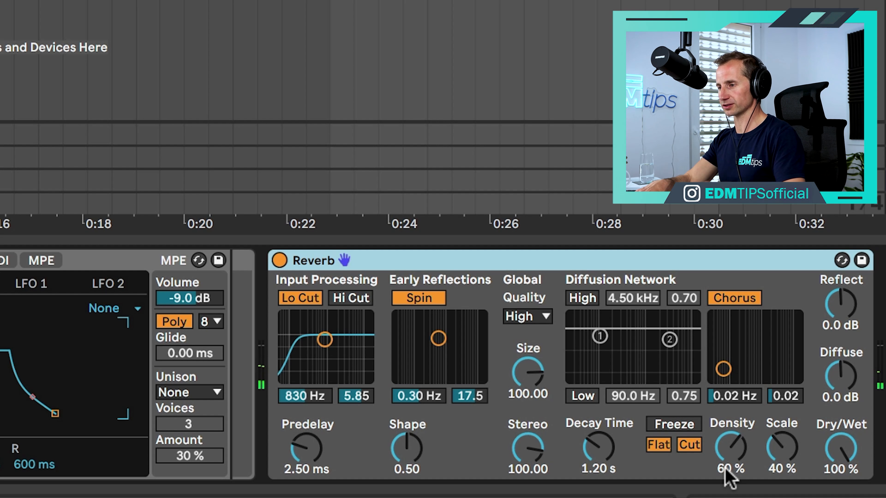
{"action": "left_click_drag", "start_coordinate": [448, 254], "coordinate": [222, 289]}
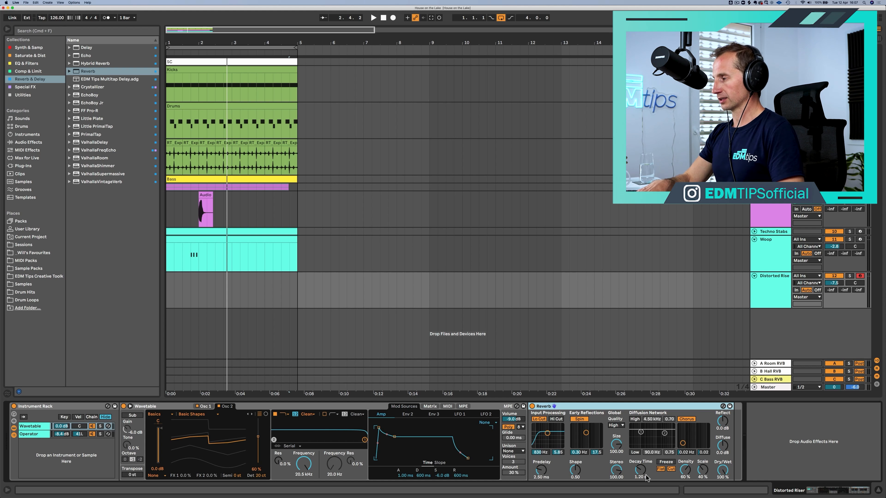
{"action": "left_click_drag", "start_coordinate": [641, 472], "coordinate": [641, 469]}
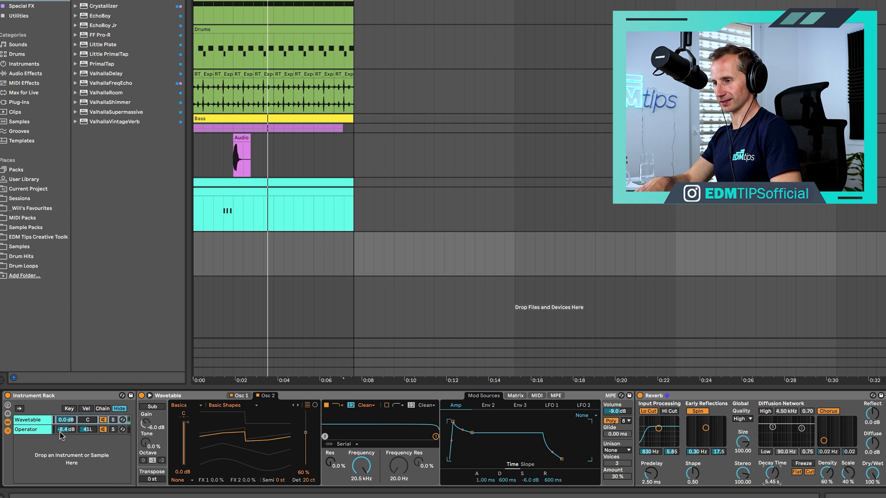
Step: Set the Operator chain to -9.3 dB and add EQ Eight after Operator with a x4 low cut at 677 Hz
{"action": "left_click_drag", "start_coordinate": [60, 432], "coordinate": [60, 434]}
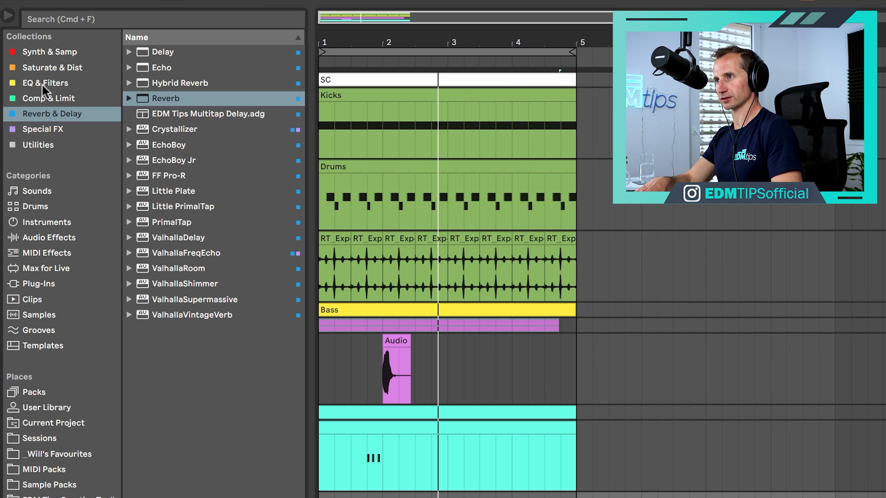
{"action": "left_click", "coordinate": [42, 84]}
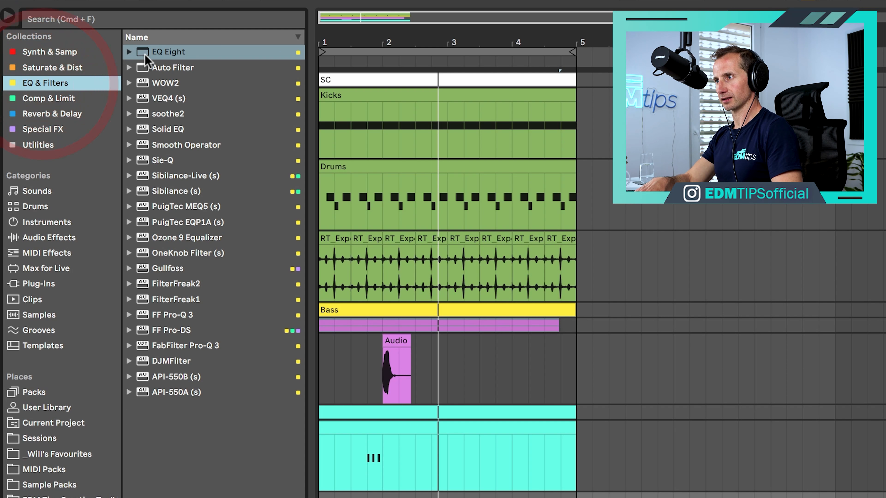
{"action": "left_click_drag", "start_coordinate": [144, 55], "coordinate": [639, 497]}
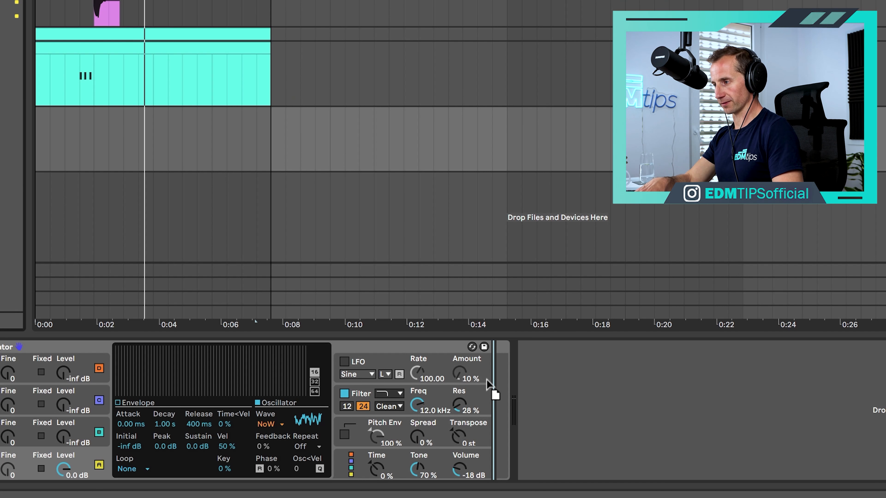
{"action": "mouse_move", "coordinate": [488, 384]}
{"action": "left_mouse_down"}
{"action": "mouse_move", "coordinate": [512, 372]}
{"action": "mouse_move", "coordinate": [512, 380]}
{"action": "left_mouse_up"}
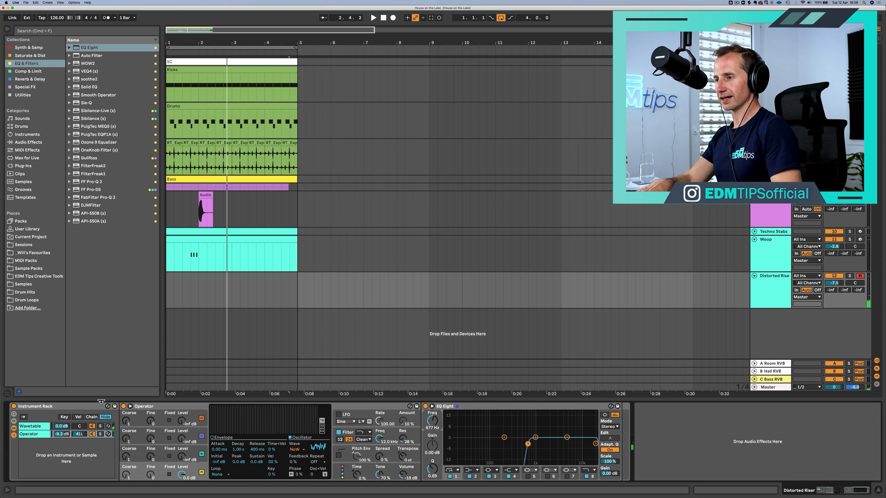
Step: Add the Amp effect from the Saturate & Dist collection after the whole Instrument Rack
{"action": "double_click", "coordinate": [65, 406]}
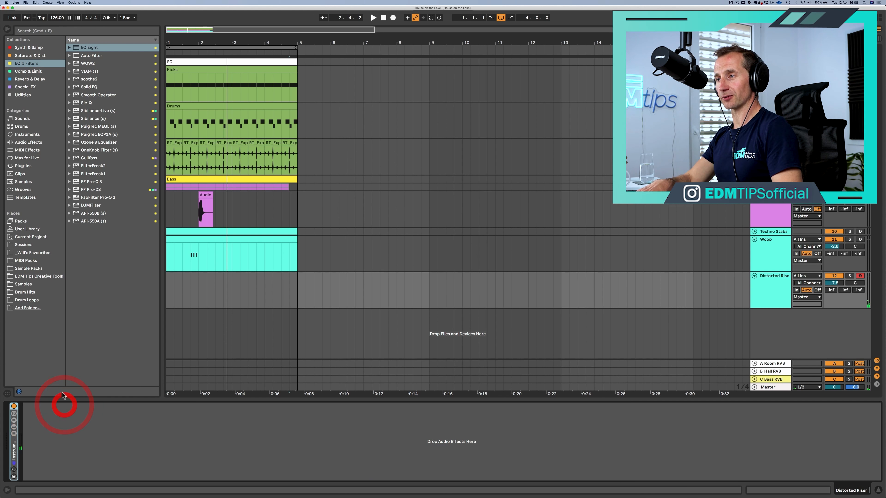
{"action": "left_click", "coordinate": [30, 79]}
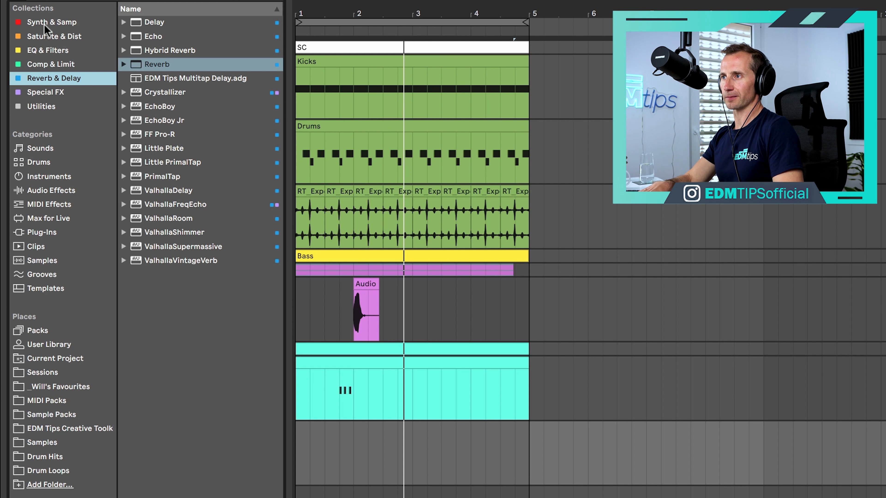
{"action": "left_click", "coordinate": [44, 24]}
{"action": "left_click", "coordinate": [45, 46]}
{"action": "left_click", "coordinate": [54, 38]}
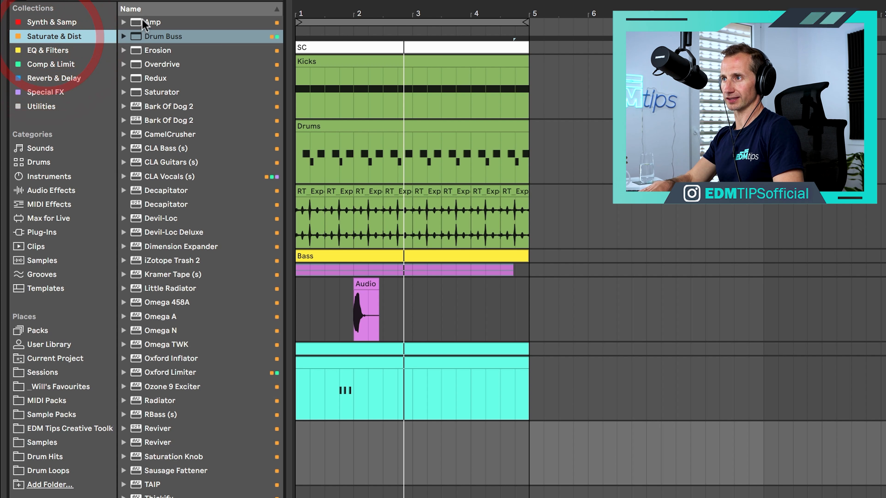
{"action": "left_click", "coordinate": [159, 21]}
{"action": "left_click_drag", "start_coordinate": [152, 22], "coordinate": [144, 434]}
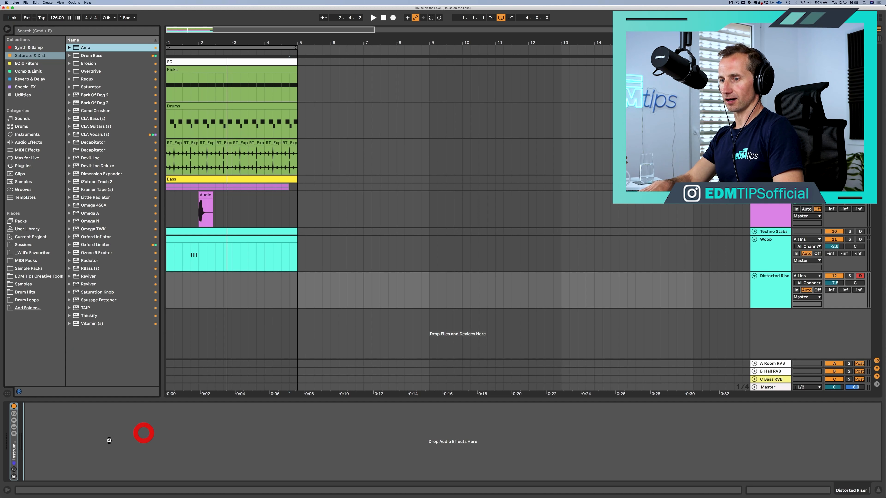
{"action": "left_click", "coordinate": [12, 447]}
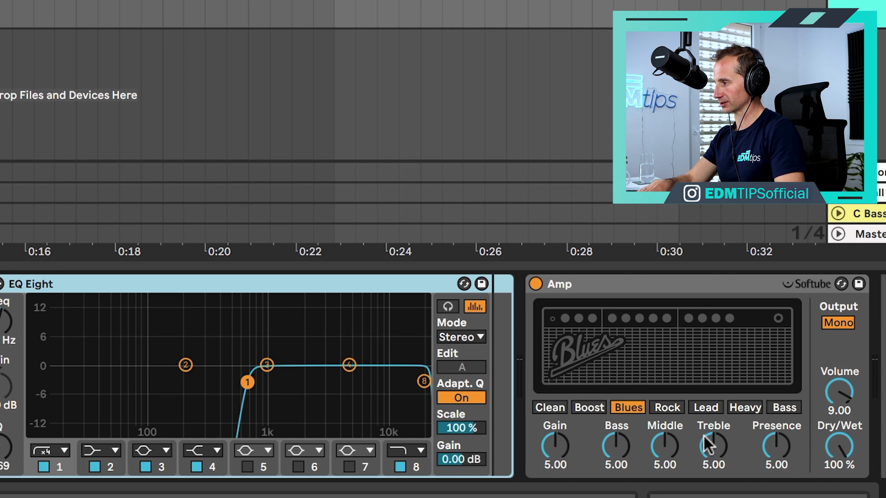
Step: Switch Amp to the Bass model with Dual output and set its volume to 7.78
{"action": "left_click", "coordinate": [787, 408]}
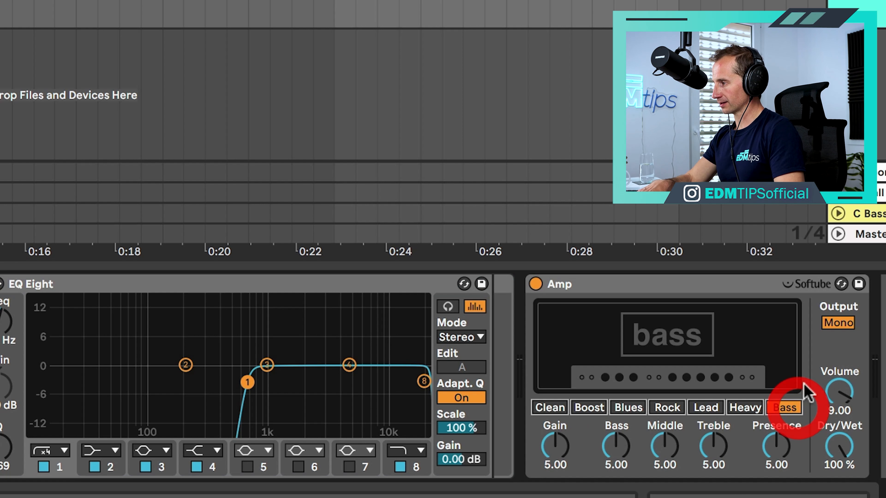
{"action": "left_click", "coordinate": [837, 325]}
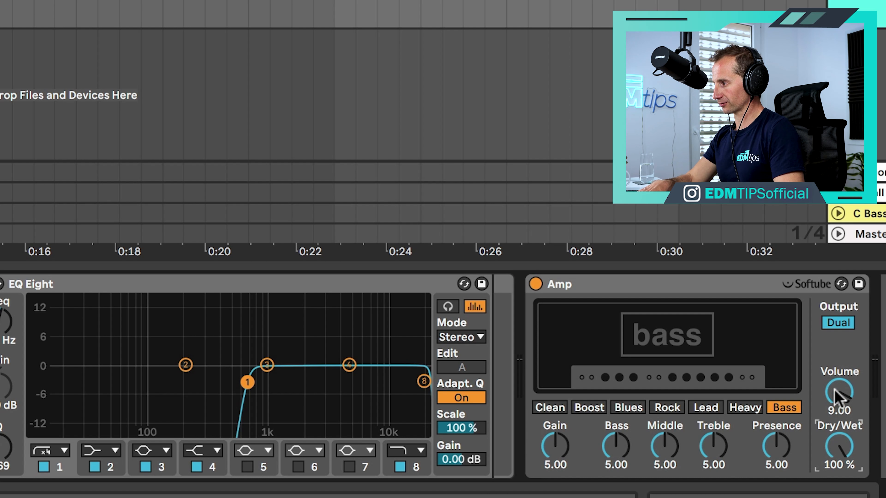
{"action": "left_click_drag", "start_coordinate": [835, 391], "coordinate": [835, 404]}
Step: Sweep Amp's Dry/Wet up from 0 % to 84.1 % while auditioning the sound
{"action": "left_click_drag", "start_coordinate": [837, 446], "coordinate": [838, 483]}
{"action": "left_click_drag", "start_coordinate": [838, 447], "coordinate": [838, 496]}
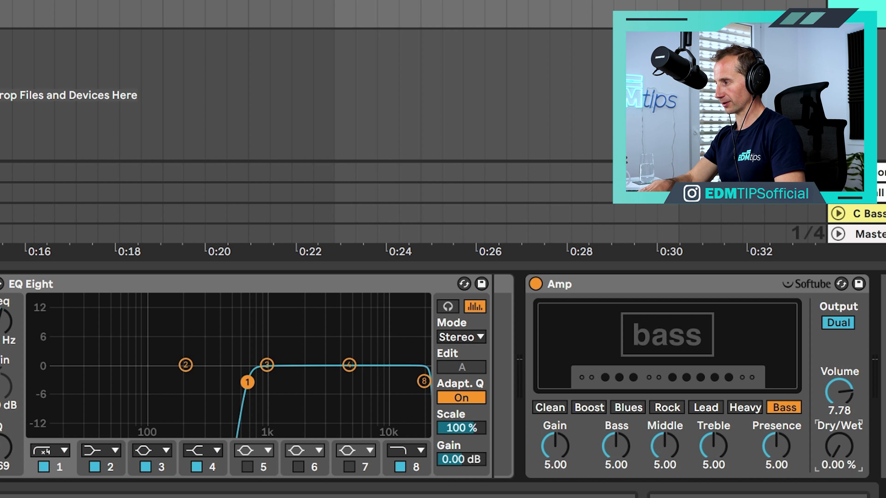
{"action": "key", "text": "space"}
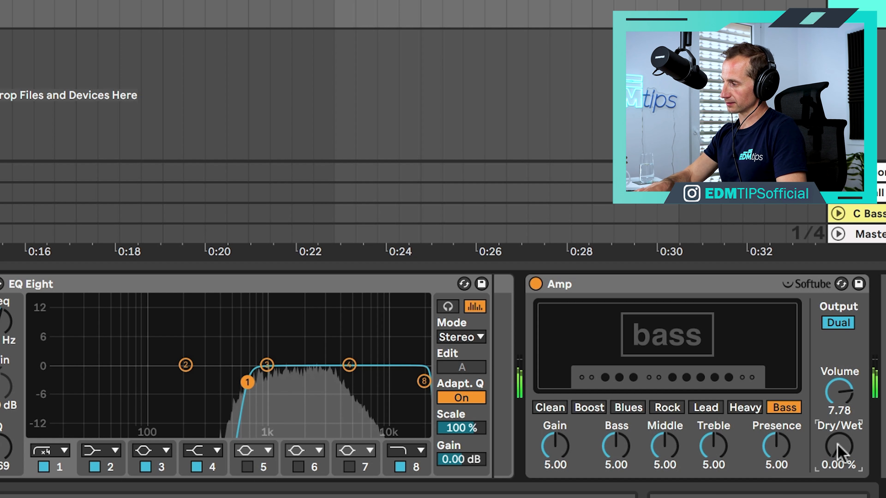
{"action": "left_click_drag", "start_coordinate": [838, 447], "coordinate": [838, 363]}
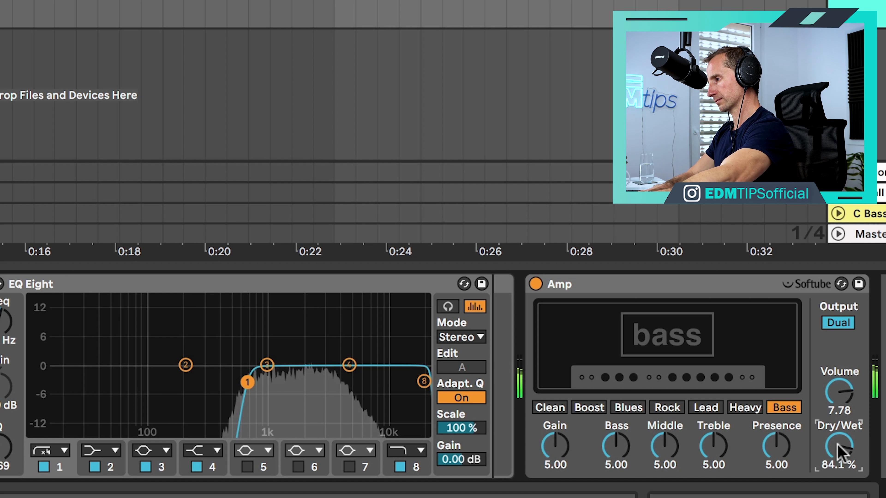
{"action": "key", "text": "space"}
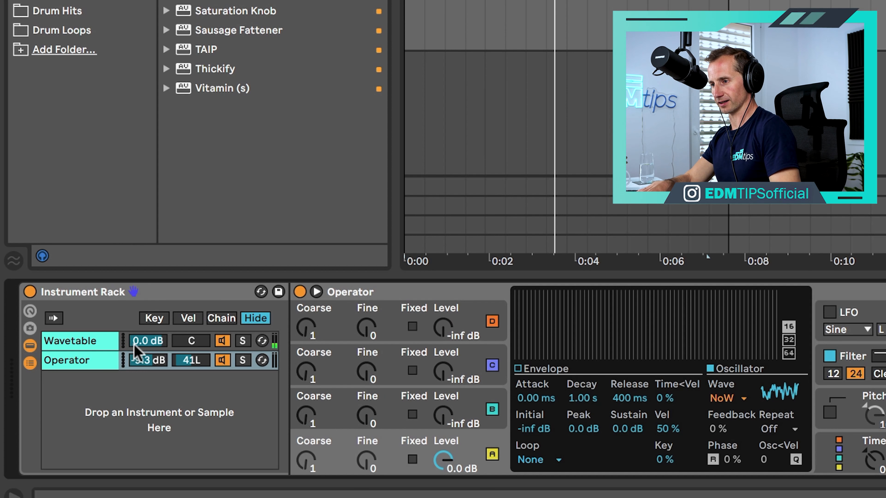
Step: Lower the Operator chain's volume to -14.6 dB and display the Wavetable chain's devices
{"action": "left_click_drag", "start_coordinate": [148, 360], "coordinate": [148, 385]}
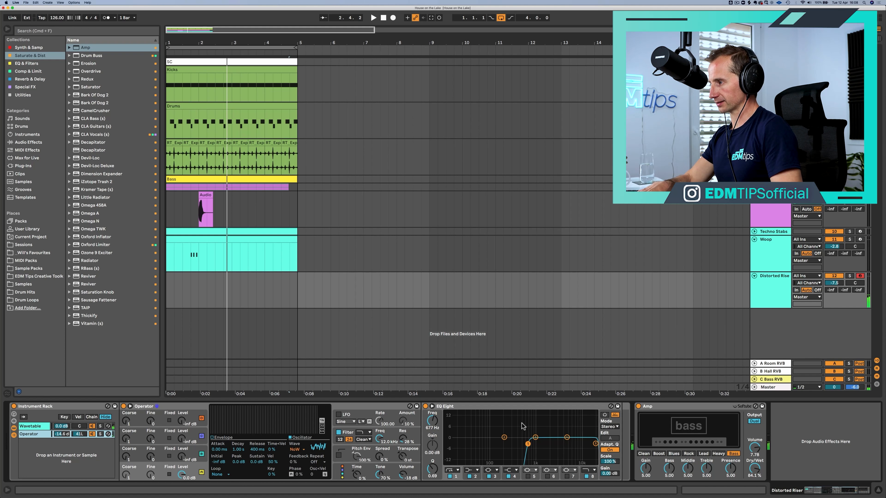
{"action": "left_click", "coordinate": [504, 406]}
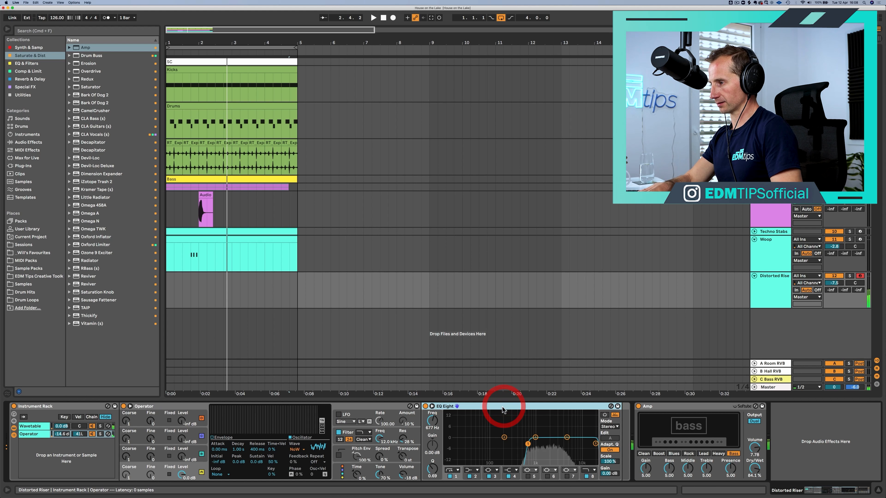
{"action": "left_click", "coordinate": [31, 426]}
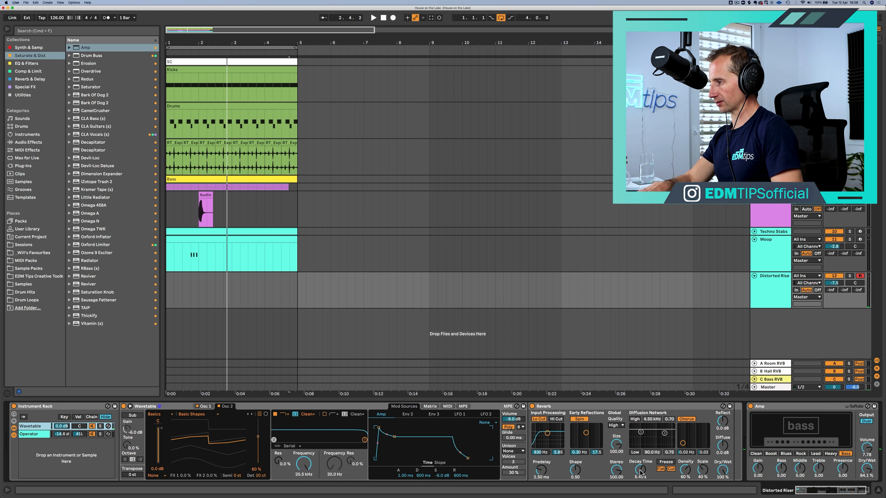
Step: Add EQ Eight from the EQ & Filters collection after Amp and set its low-cut band 1 to 177 Hz
{"action": "left_click", "coordinate": [27, 63]}
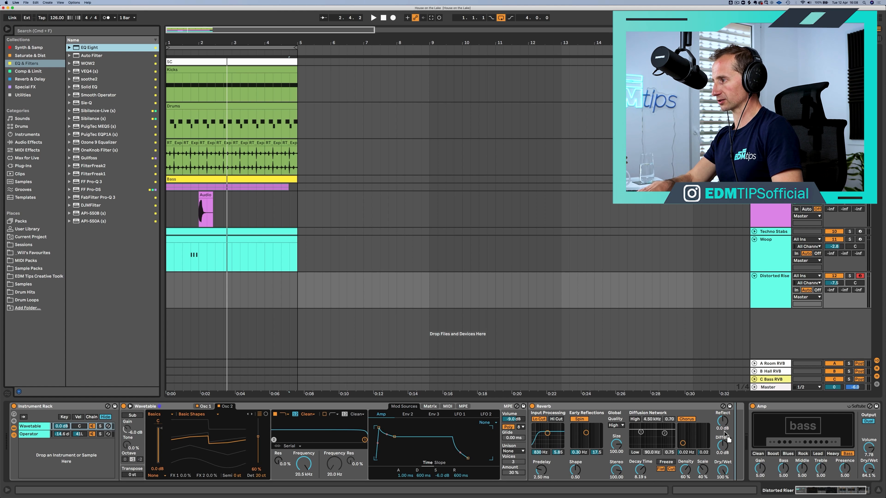
{"action": "left_click_drag", "start_coordinate": [724, 432], "coordinate": [841, 425]}
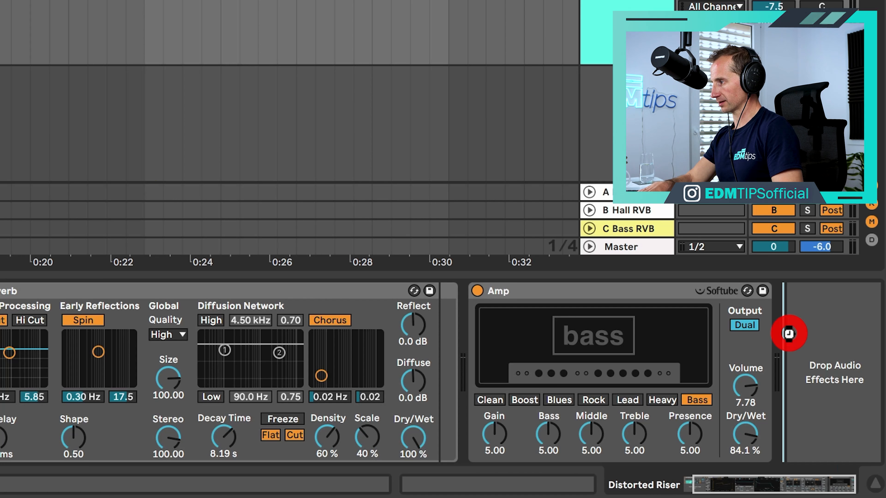
{"action": "left_click_drag", "start_coordinate": [435, 340], "coordinate": [434, 321]}
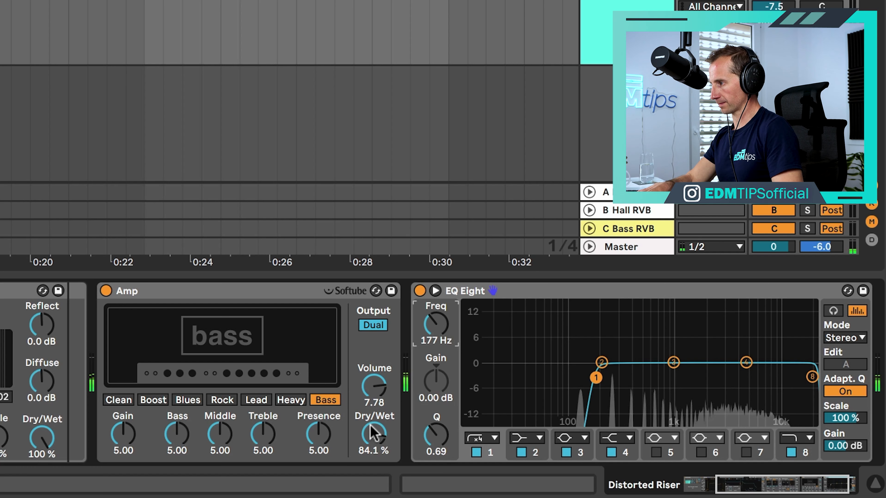
Step: Switch Amp to the Heavy model and set its Dry/Wet to 31.0 %
{"action": "left_click_drag", "start_coordinate": [660, 468], "coordinate": [660, 457]}
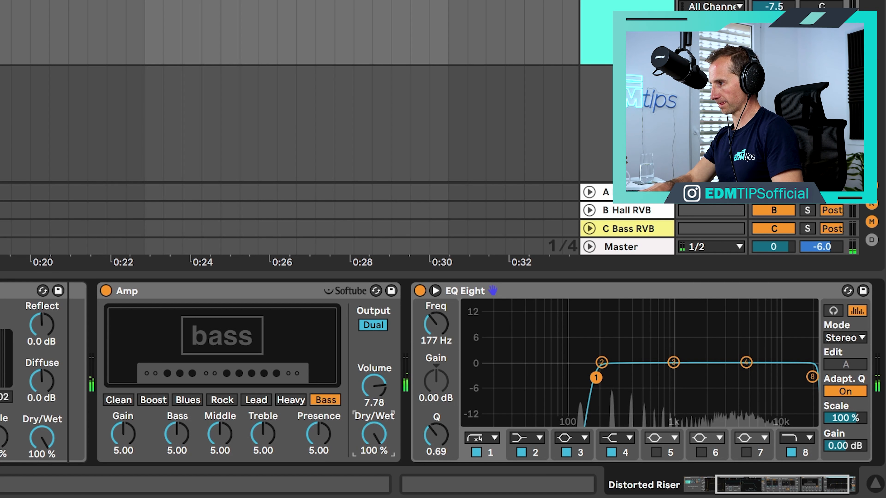
{"action": "left_click", "coordinate": [291, 399]}
{"action": "left_click_drag", "start_coordinate": [373, 434], "coordinate": [373, 450]}
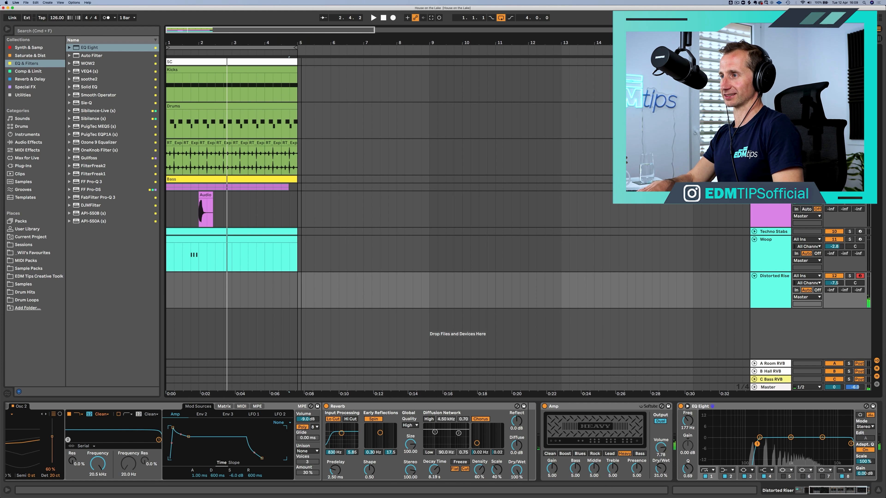
Step: Insert an empty MIDI clip on the Distorted Riser track spanning bars 1 to 5
{"action": "left_click_drag", "start_coordinate": [303, 43], "coordinate": [302, 38]}
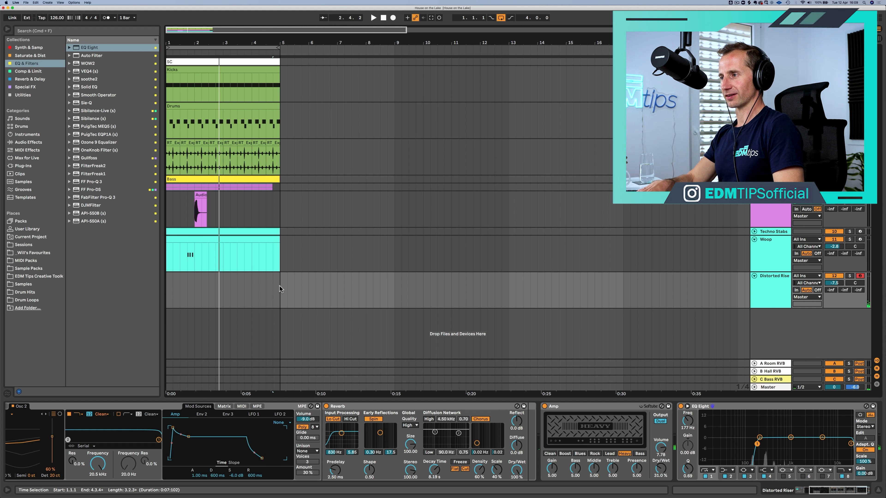
{"action": "left_click_drag", "start_coordinate": [271, 294], "coordinate": [168, 288]}
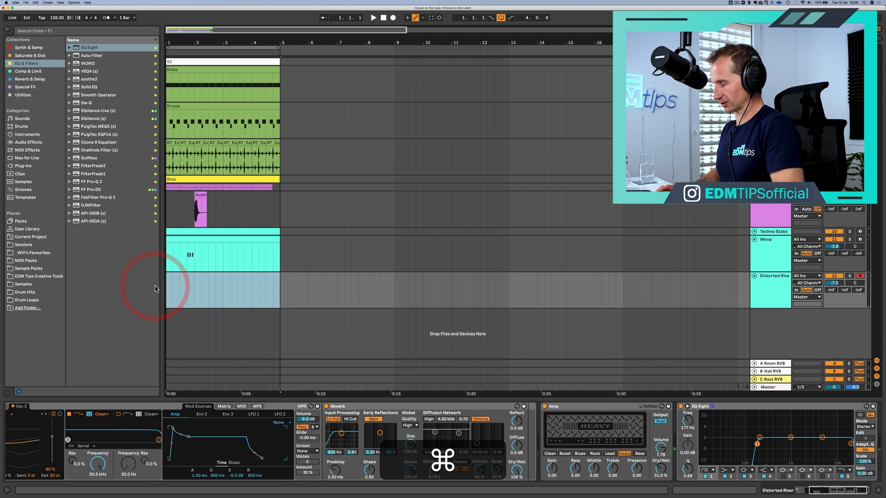
{"action": "key", "text": "shift+super+m"}
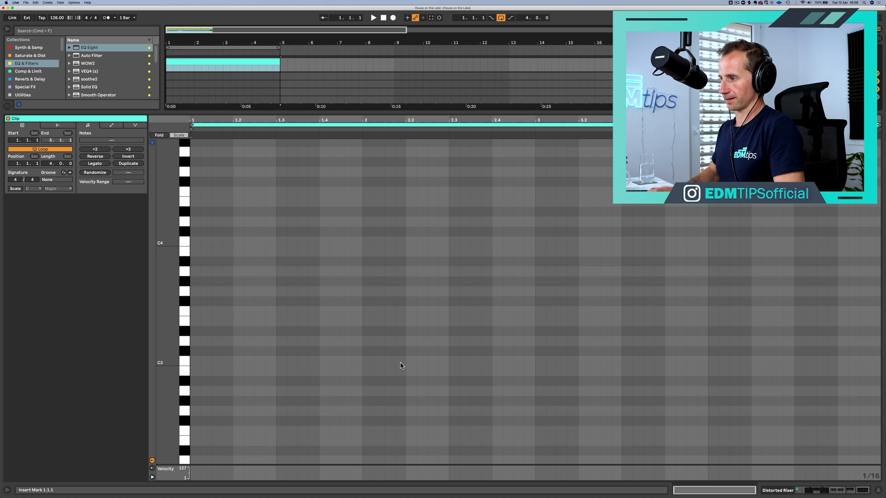
Step: Add a C3 note in the Distorted Riser clip running from 2.1.1 to 4.1.1
{"action": "key", "text": "space"}
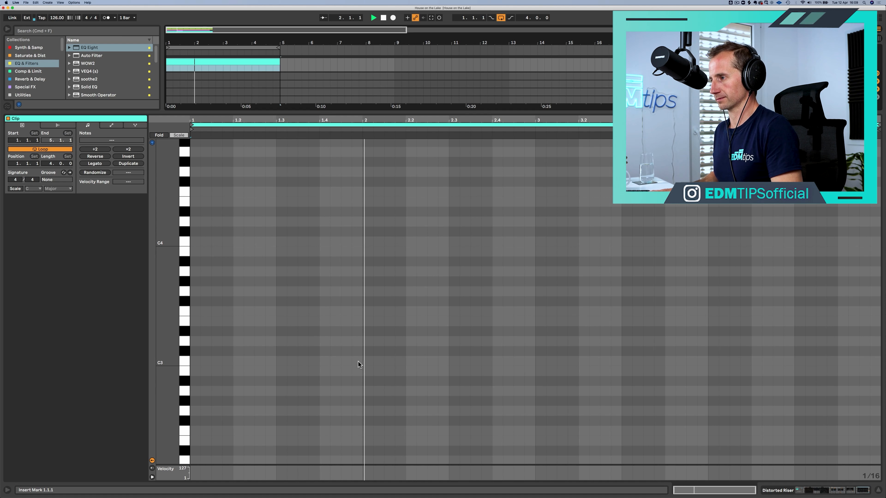
{"action": "key", "text": "space"}
{"action": "left_click", "coordinate": [365, 360]}
{"action": "double_click", "coordinate": [365, 361]}
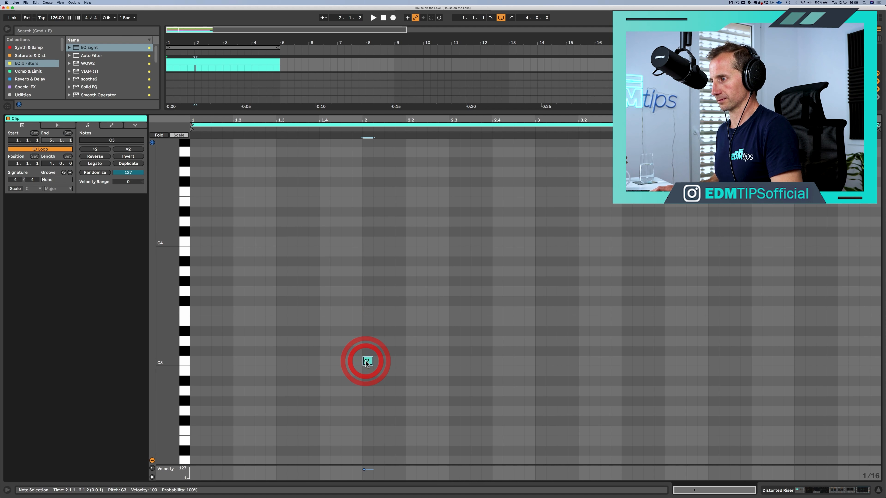
{"action": "left_click_drag", "start_coordinate": [372, 362], "coordinate": [706, 367]}
{"action": "key", "text": "shift+Tab"}
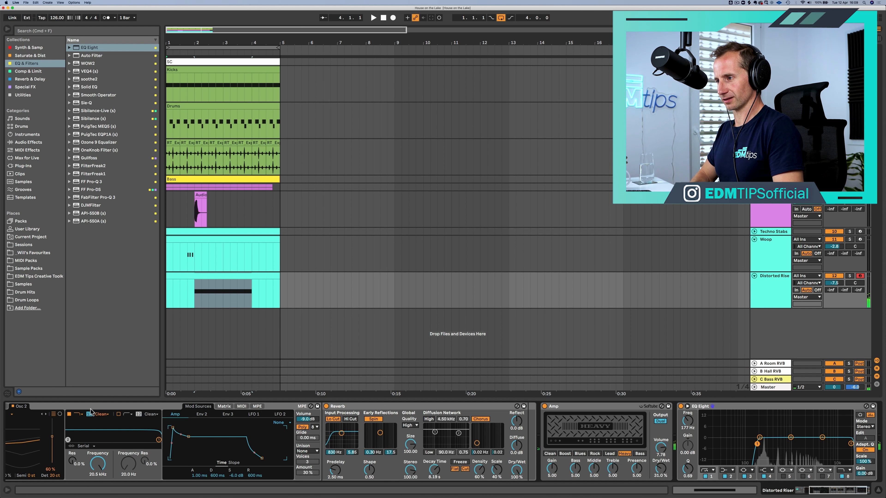
Step: Display the MIDI Ctrl Pitch Bend envelope of the Distorted Riser clip
{"action": "double_click", "coordinate": [169, 277]}
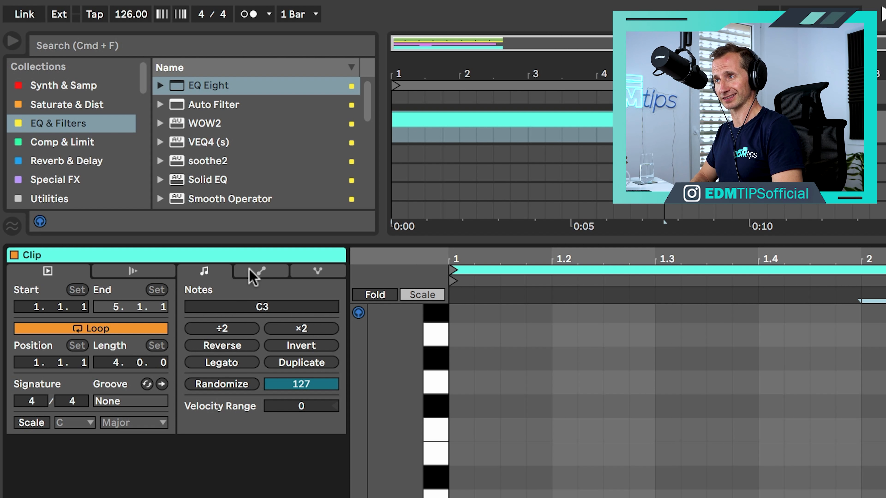
{"action": "left_click", "coordinate": [109, 125]}
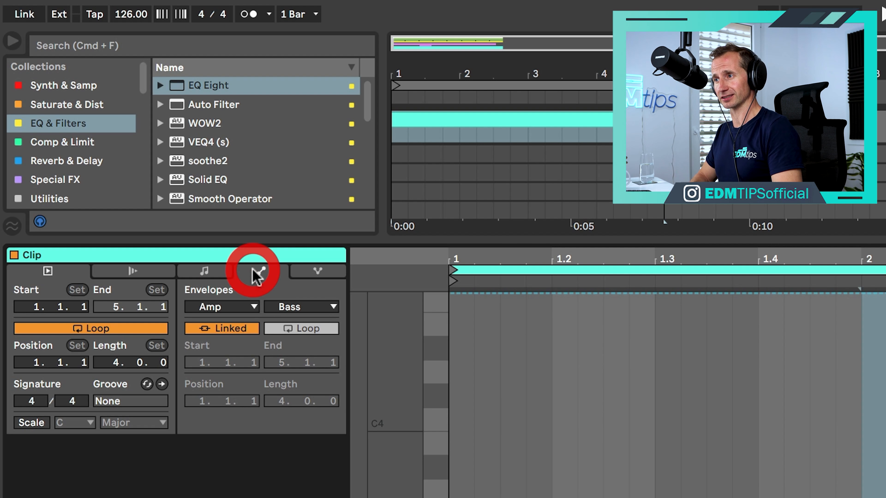
{"action": "left_click", "coordinate": [226, 310]}
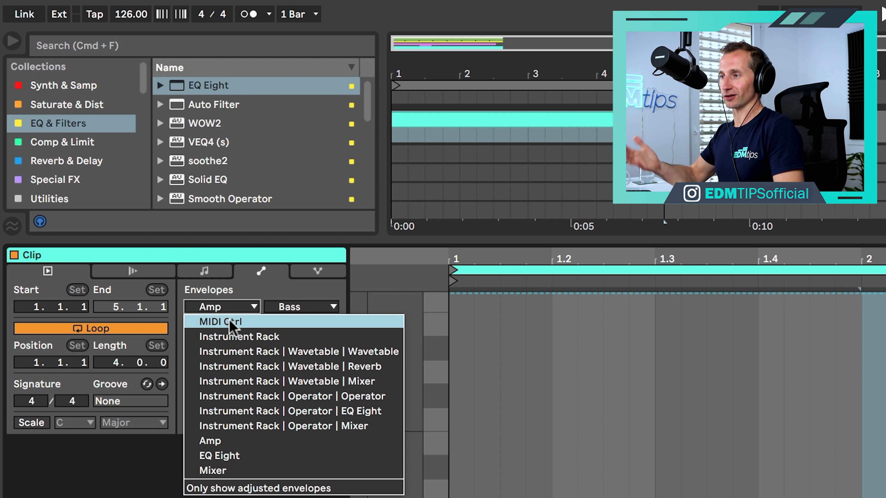
{"action": "left_click", "coordinate": [231, 322]}
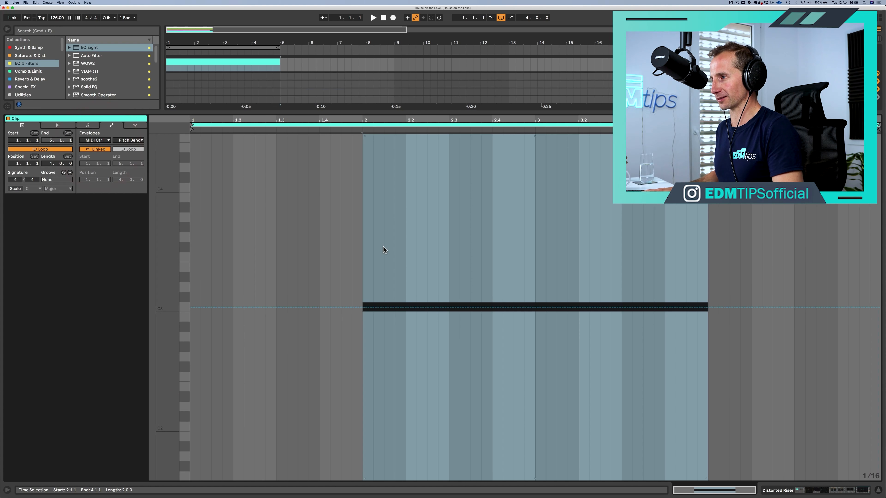
Step: Shape a pitch bend ramp rising from 0 at the note's start to the maximum at its end at 4.1.1
{"action": "left_click", "coordinate": [364, 306]}
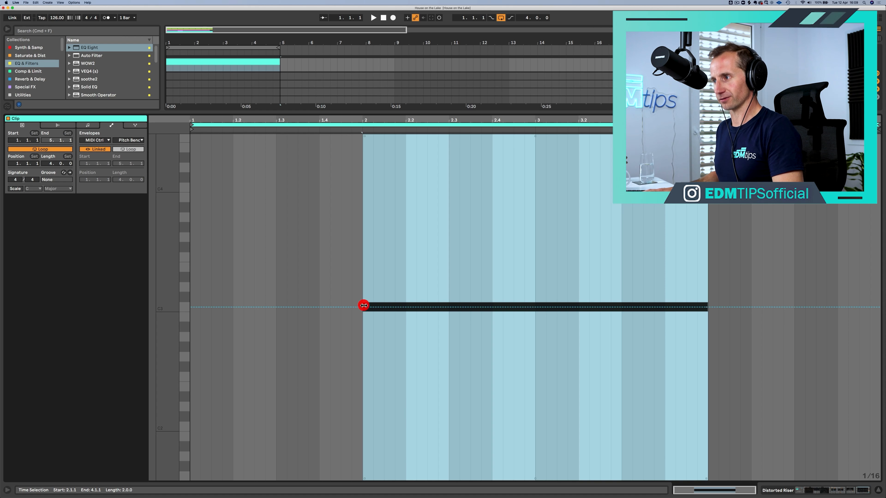
{"action": "left_click", "coordinate": [362, 307]}
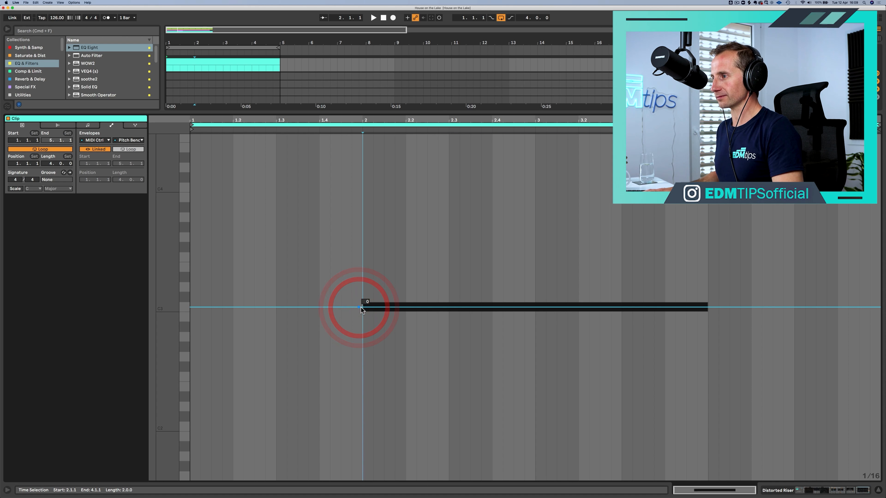
{"action": "left_click", "coordinate": [710, 307]}
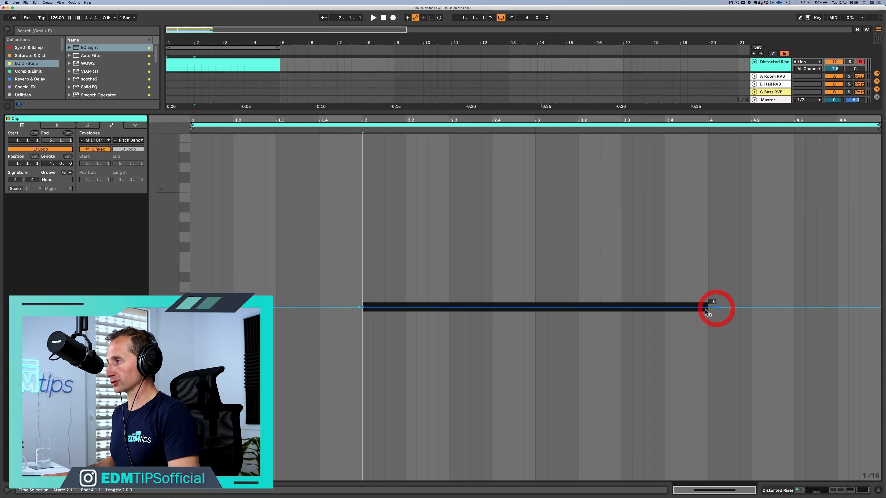
{"action": "left_click_drag", "start_coordinate": [709, 307], "coordinate": [708, 137]}
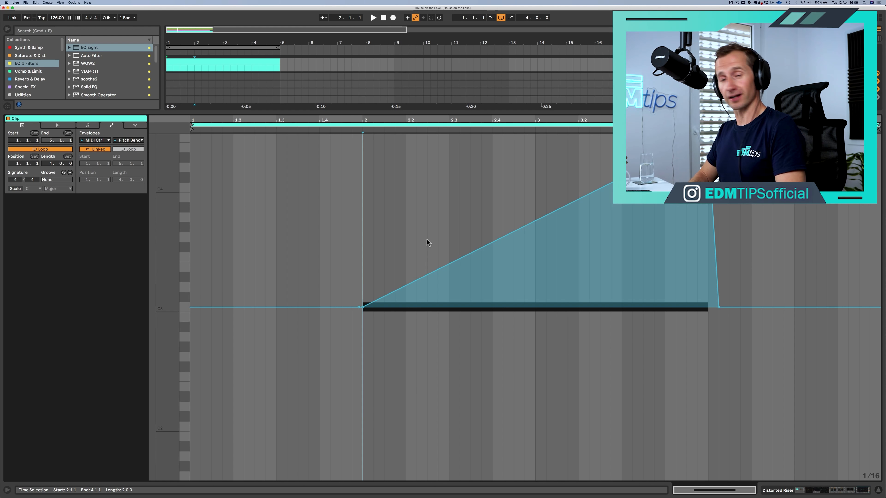
{"action": "key", "text": "shift+Tab"}
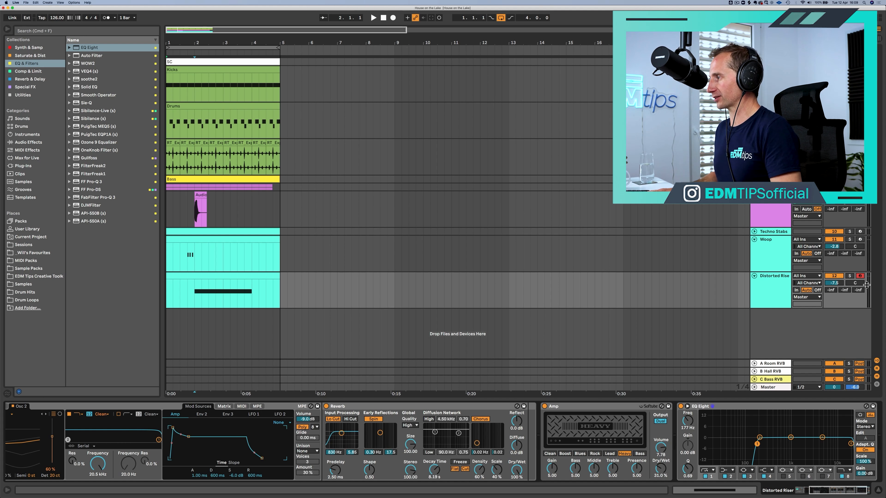
Step: Play back the loop and lower the Distorted Riser track volume to -14.4 dB
{"action": "key", "text": "space"}
{"action": "mouse_move", "coordinate": [836, 284]}
{"action": "left_mouse_down"}
{"action": "mouse_move", "coordinate": [836, 307]}
{"action": "mouse_move", "coordinate": [834, 281]}
{"action": "left_mouse_up"}
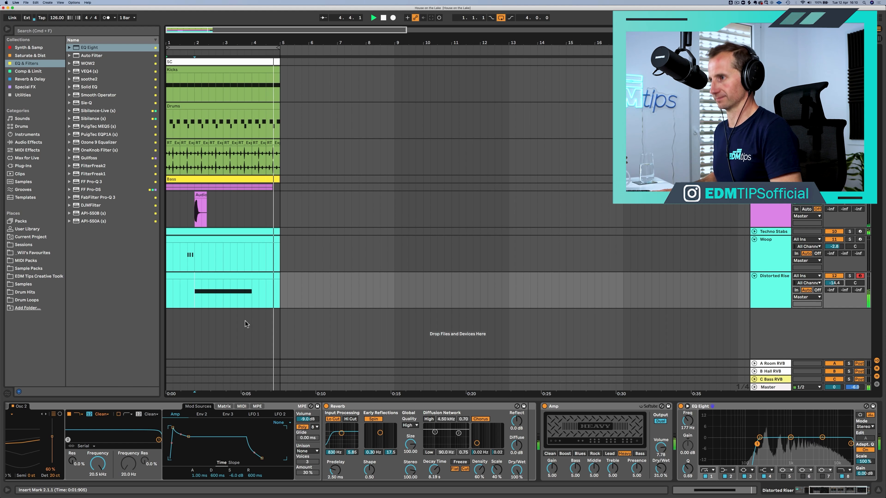
{"action": "key", "text": "space"}
Step: Solo the Kicks, Drums and Atmos Texture tracks and select the Drums track to show its drum rack
{"action": "left_click_drag", "start_coordinate": [220, 42], "coordinate": [205, 42]}
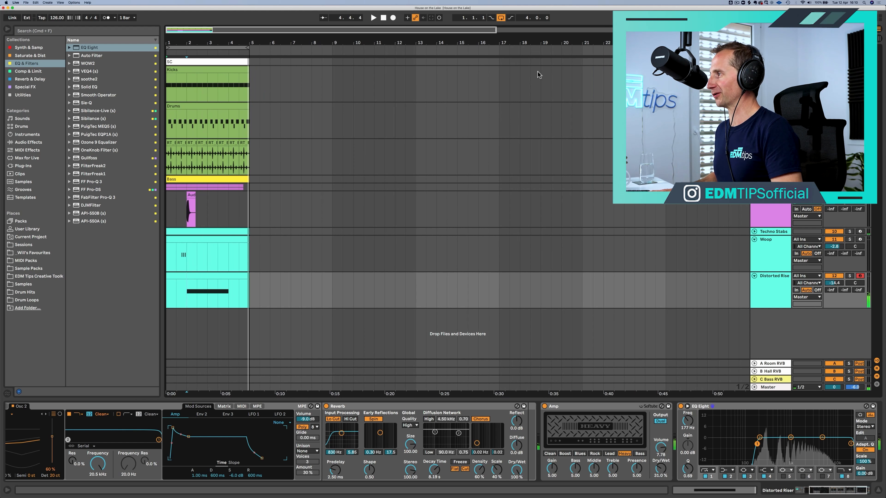
{"action": "left_click", "coordinate": [774, 120]}
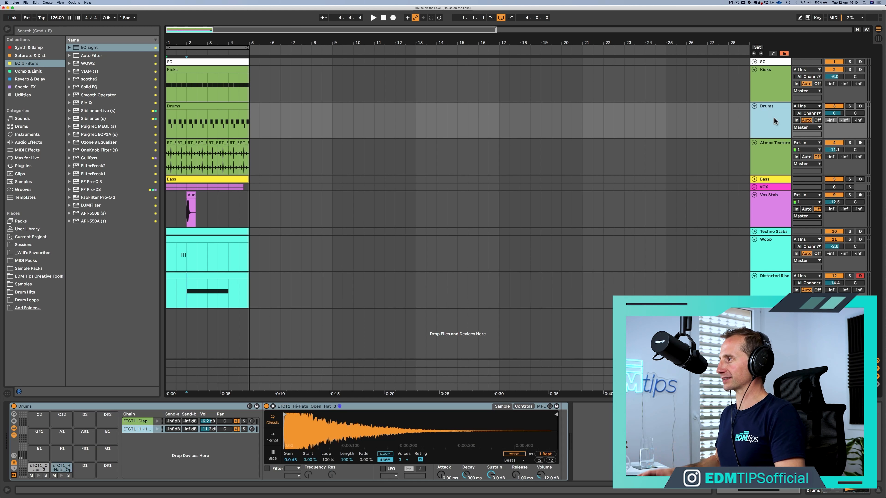
{"action": "left_click", "coordinate": [850, 70]}
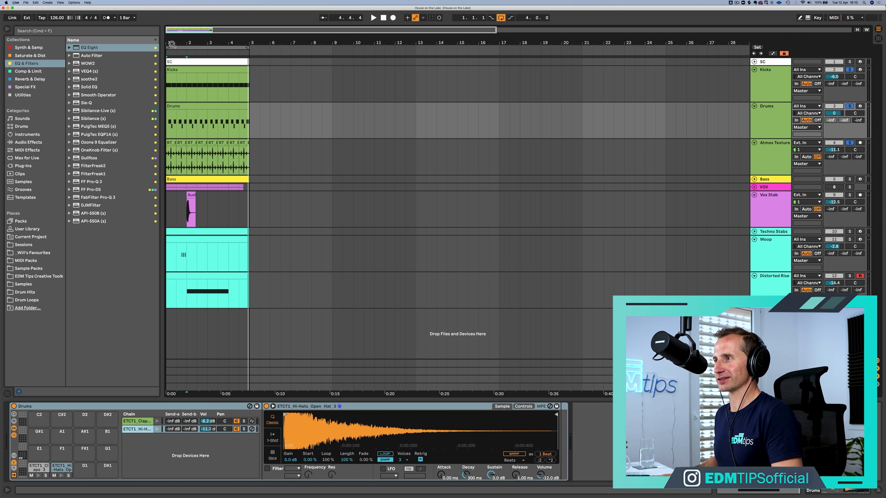
{"action": "left_click_drag", "start_coordinate": [171, 44], "coordinate": [412, 53]}
{"action": "left_click", "coordinate": [761, 105]}
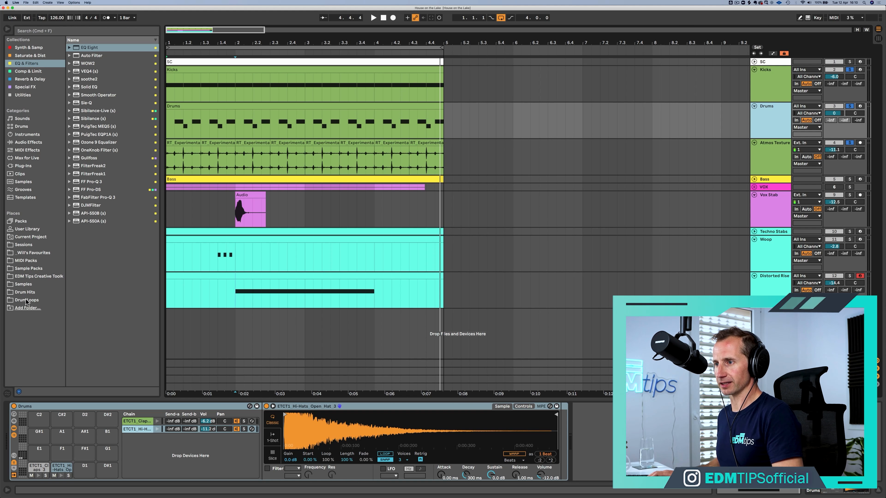
Step: Browse to the Drum Hits folder, collapse Shakers / Tambourines and expand Cymbals (Ride)
{"action": "left_click", "coordinate": [24, 284]}
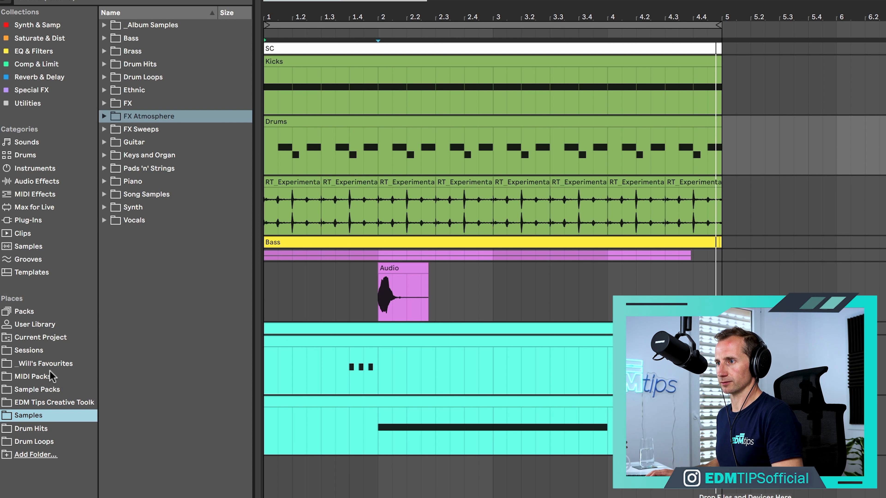
{"action": "left_click", "coordinate": [56, 428]}
{"action": "left_click", "coordinate": [156, 339]}
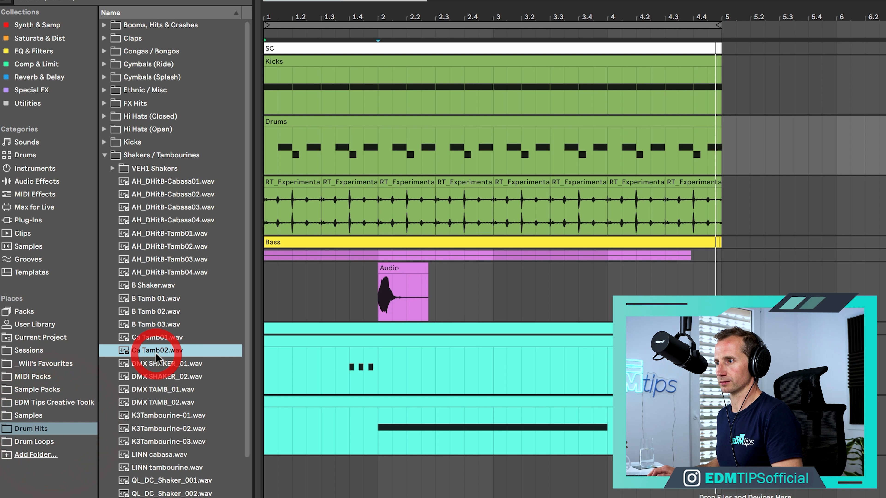
{"action": "left_click", "coordinate": [156, 350]}
{"action": "left_click", "coordinate": [137, 143]}
{"action": "key", "text": "Left"}
{"action": "key", "text": "Down"}
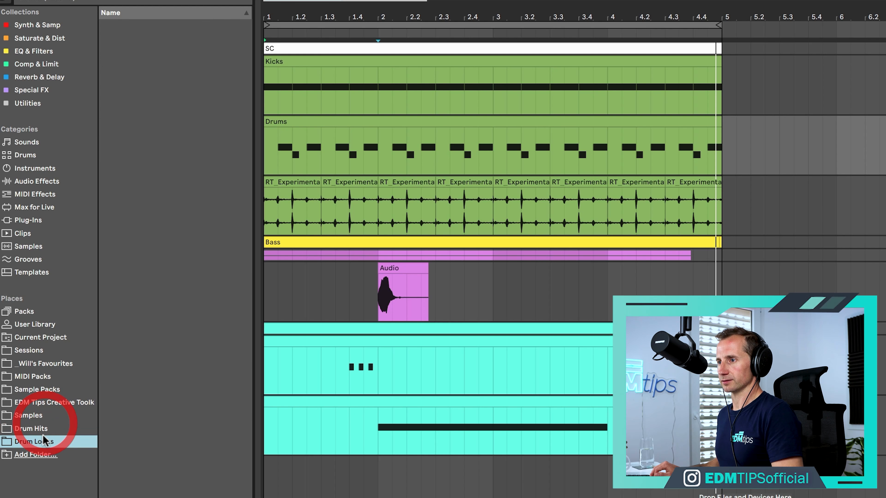
{"action": "left_click", "coordinate": [46, 428]}
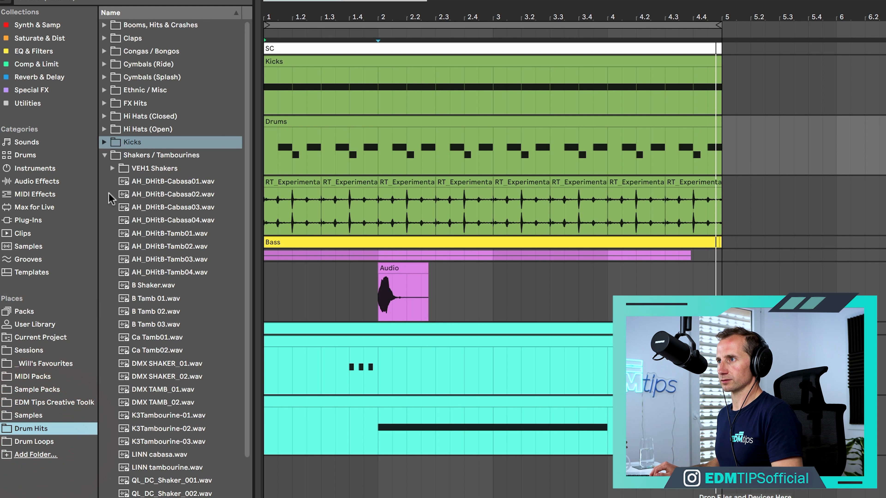
{"action": "double_click", "coordinate": [133, 155]}
{"action": "double_click", "coordinate": [138, 64]}
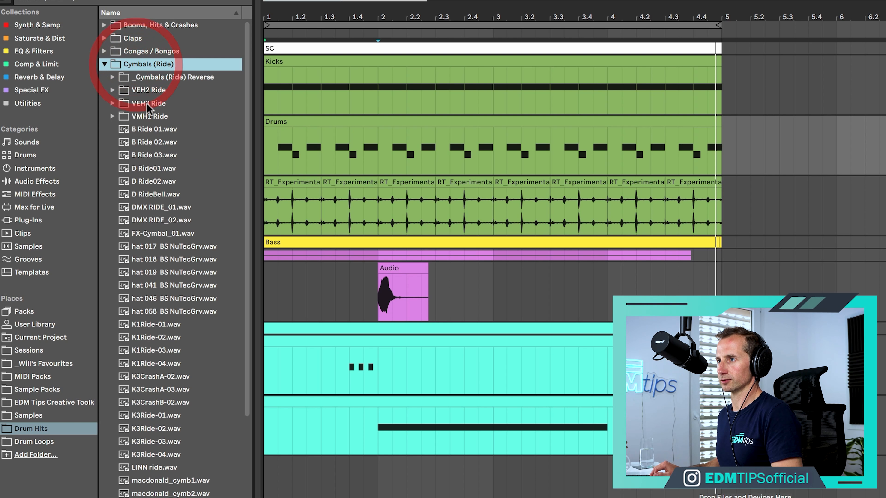
Step: Audition and compare the ride cymbal samples from B Ride 01.wav through D Ride02.wav
{"action": "left_click", "coordinate": [149, 132]}
{"action": "key", "text": "Down"}
{"action": "key", "text": "Down"}
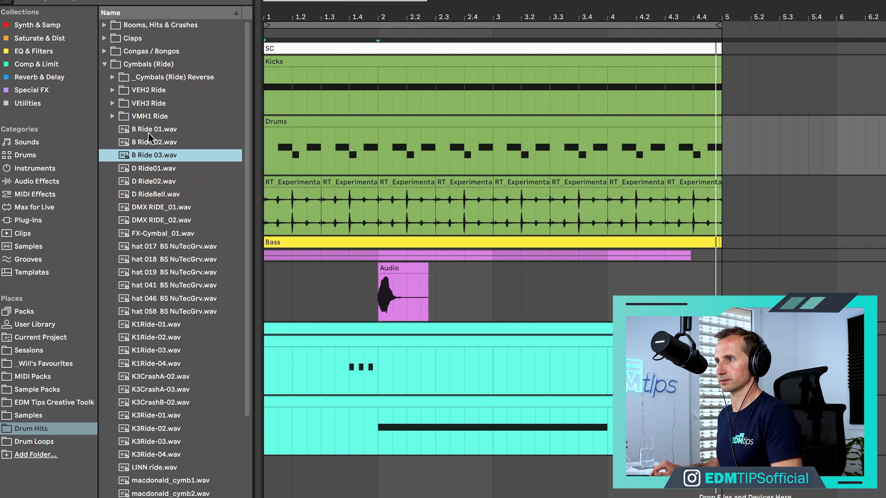
{"action": "key", "text": "Up"}
{"action": "key", "text": "Up"}
{"action": "key", "text": "Down"}
{"action": "key", "text": "Down"}
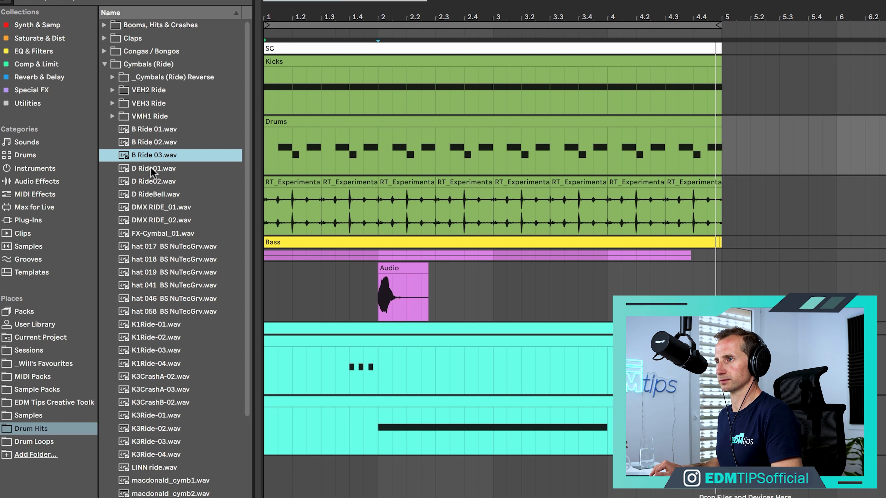
{"action": "key", "text": "Down"}
{"action": "key", "text": "Up"}
{"action": "key", "text": "Down"}
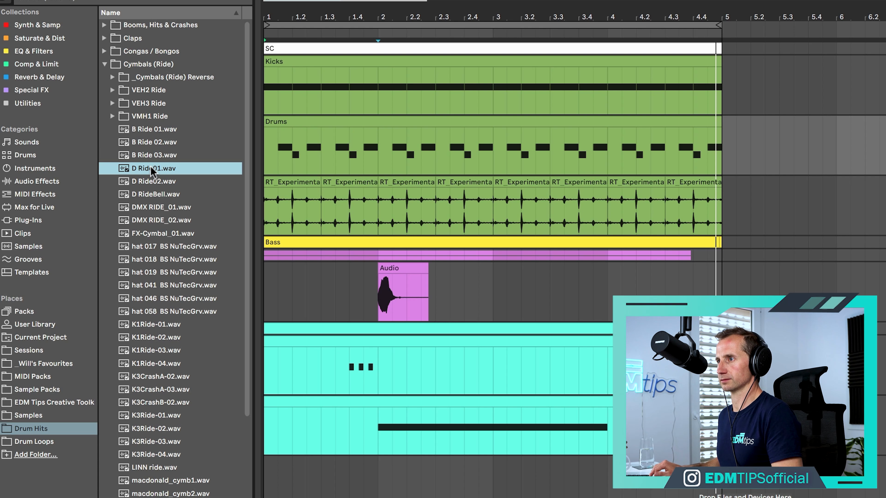
{"action": "key", "text": "Down"}
Step: Compare D RideBell.wav with D Ride02.wav and load D Ride02.wav onto the empty D1 pad of the Drums rack
{"action": "left_click", "coordinate": [150, 195]}
{"action": "left_click", "coordinate": [150, 181]}
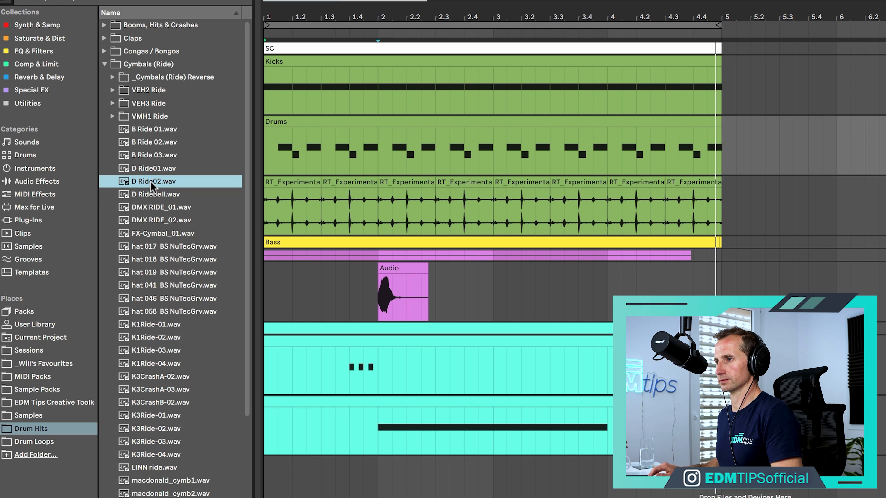
{"action": "left_click_drag", "start_coordinate": [150, 181], "coordinate": [228, 416]}
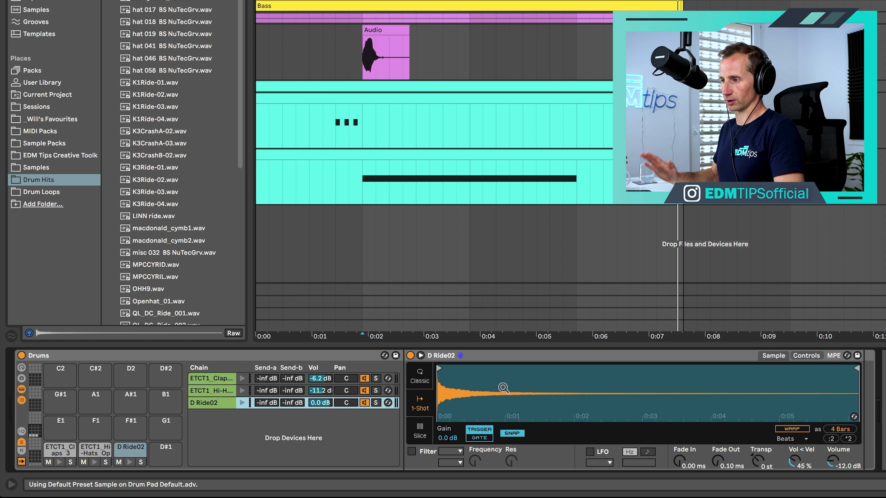
Step: Switch the D Ride02 sampler to Classic playback mode with a 1.00 ms release and a single voice
{"action": "left_click", "coordinate": [420, 376]}
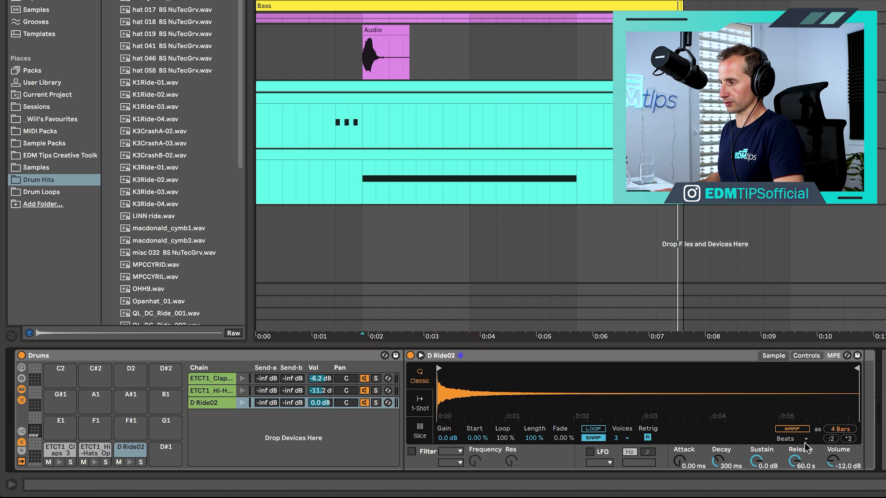
{"action": "left_click_drag", "start_coordinate": [795, 461], "coordinate": [795, 497]}
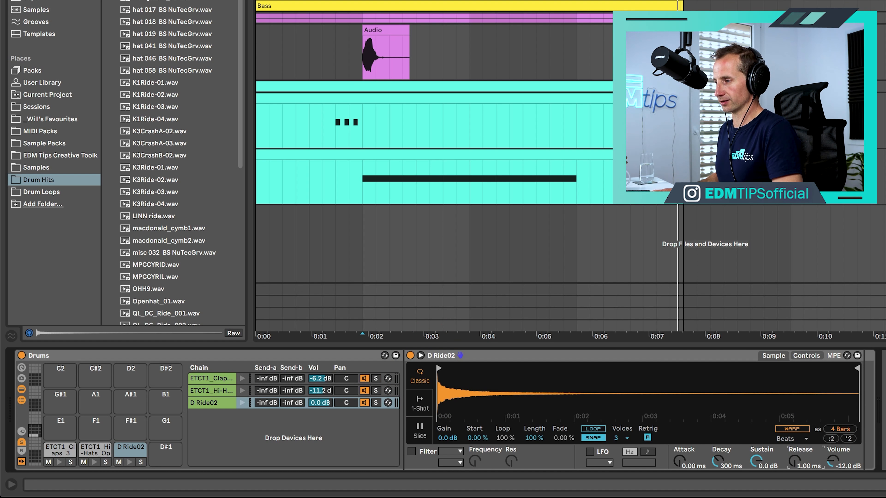
{"action": "left_click", "coordinate": [620, 439]}
{"action": "left_click", "coordinate": [616, 296]}
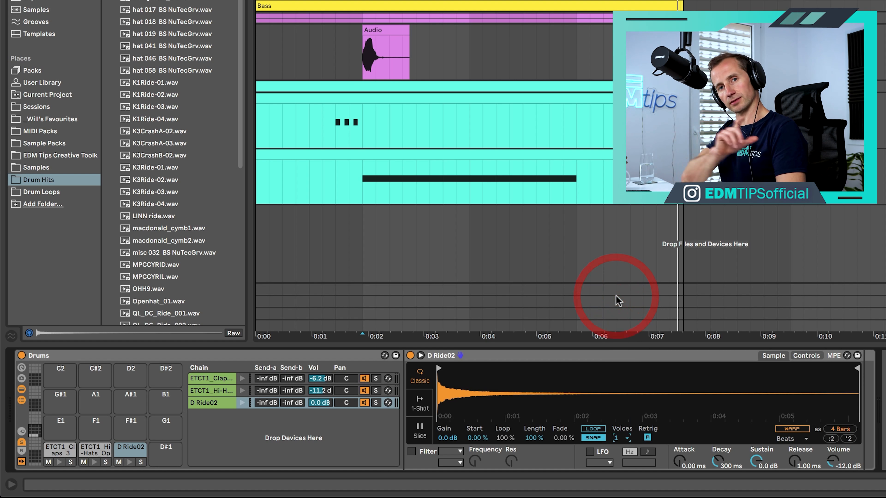
Step: Open the Drums clip, add a D Ride02 note at its start and duplicate it on every eighth note across the four bars
{"action": "left_click", "coordinate": [452, 183]}
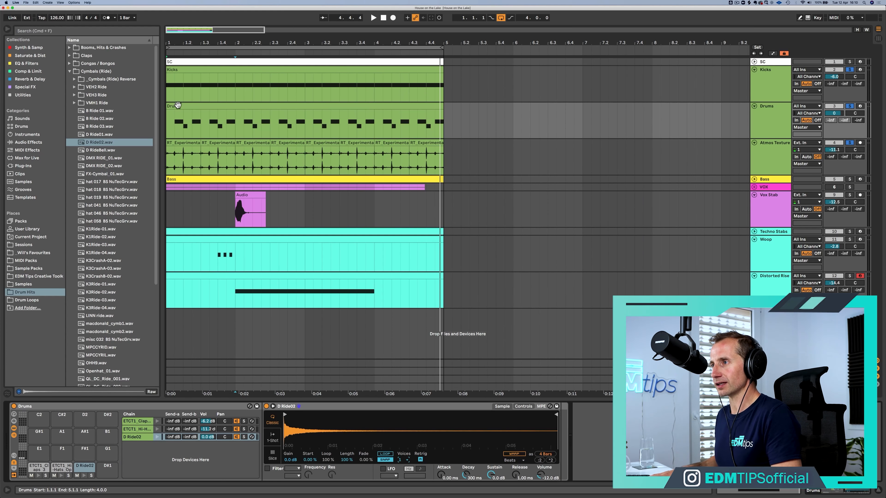
{"action": "double_click", "coordinate": [178, 105]}
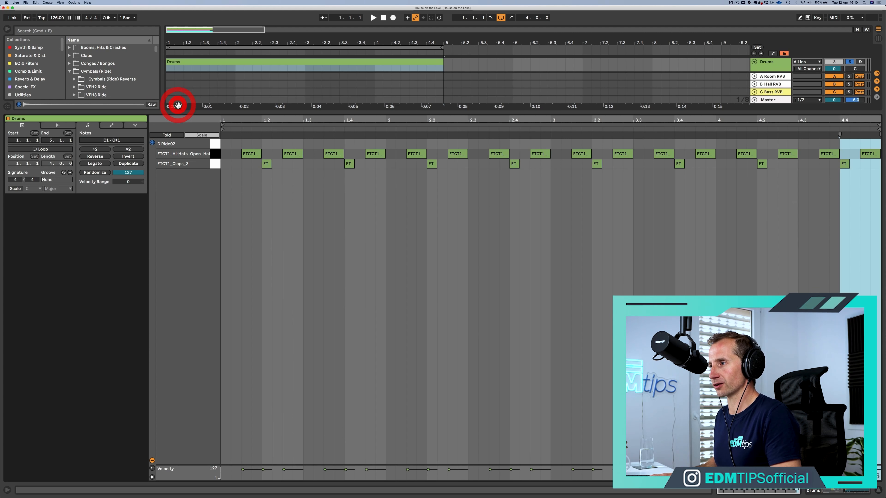
{"action": "double_click", "coordinate": [228, 144]}
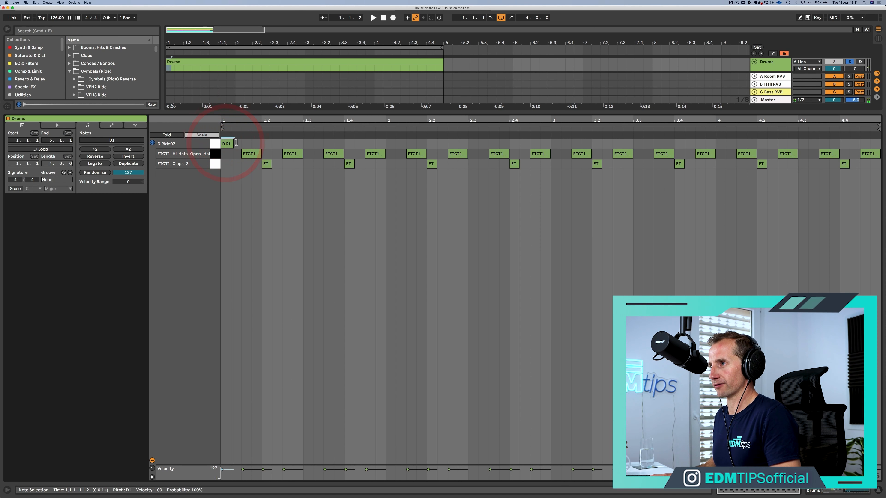
{"action": "key", "text": "super+d"}
{"action": "key", "text": "super+d"}
{"action": "key", "text": "super+d"}
{"action": "key", "text": "super+d"}
{"action": "key", "text": "super+d"}
{"action": "key", "text": "super+d"}
{"action": "key", "text": "super+d"}
{"action": "key", "text": "super+d"}
{"action": "key", "text": "super+d"}
{"action": "key", "text": "super+d"}
{"action": "key", "text": "super+d"}
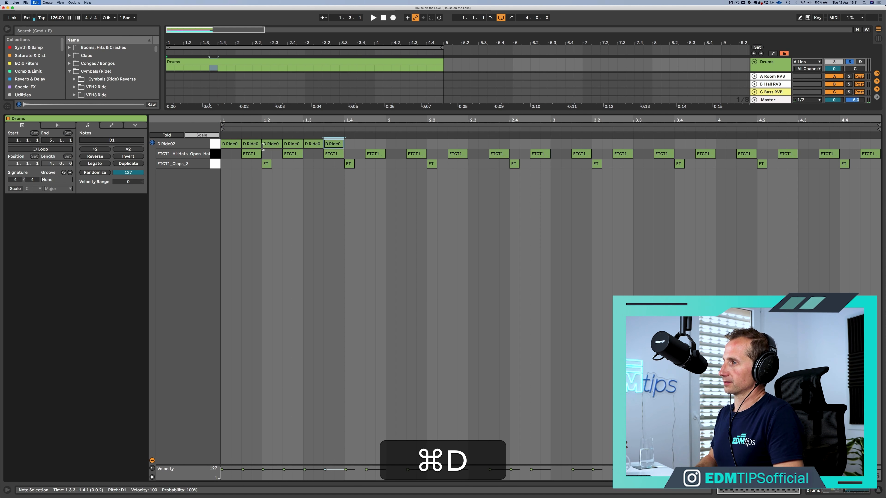
{"action": "key", "text": "super+d"}
{"action": "key", "text": "super+d"}
{"action": "key", "text": "super+d"}
{"action": "key", "text": "super+d"}
{"action": "key", "text": "super+d"}
{"action": "key", "text": "super+d"}
{"action": "key", "text": "super+d"}
{"action": "key", "text": "super+d"}
{"action": "key", "text": "super+d"}
{"action": "key", "text": "super+d"}
{"action": "key", "text": "super+d"}
{"action": "key", "text": "super+d"}
{"action": "key", "text": "super+d"}
{"action": "key", "text": "super+d"}
{"action": "key", "text": "super+d"}
{"action": "key", "text": "super+d"}
{"action": "key", "text": "super+d"}
{"action": "key", "text": "super+d"}
{"action": "key", "text": "super+d"}
{"action": "key", "text": "super+d"}
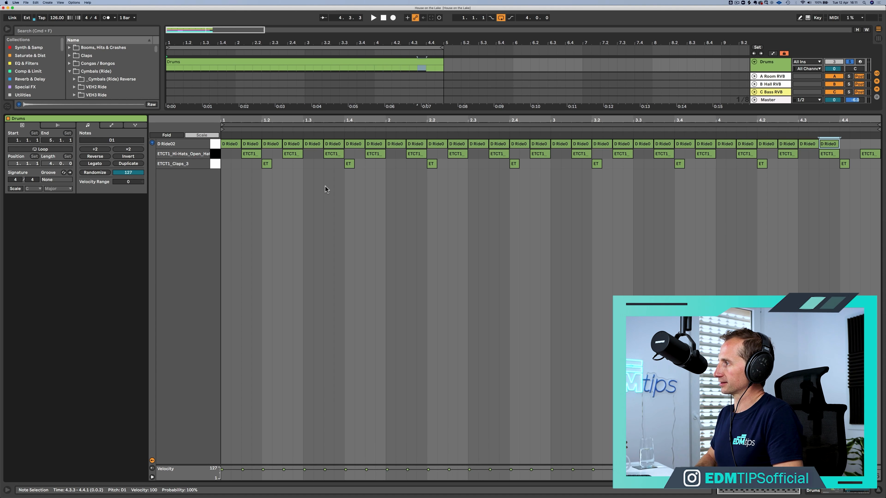
{"action": "key", "text": "shift+super+d"}
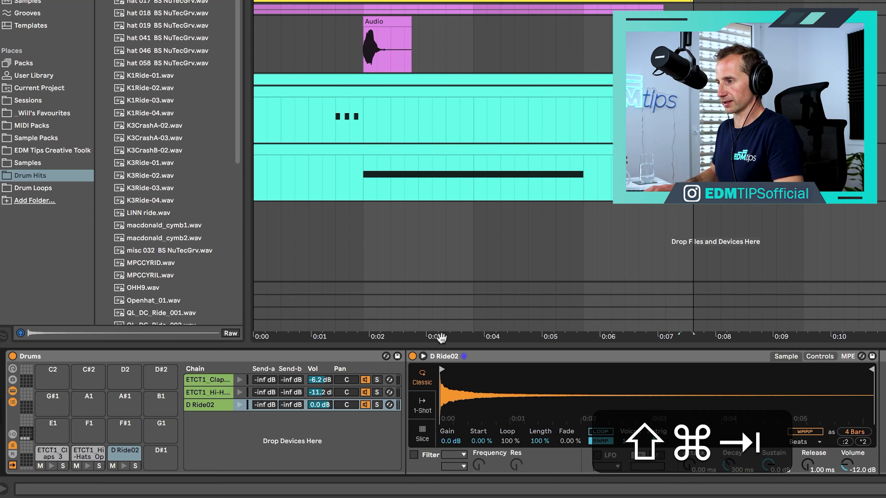
Step: Set the D Ride02 chain volume to -5.0 dB while listening to the loop, and transpose the ride sample by -1 st
{"action": "key", "text": "shift+Tab"}
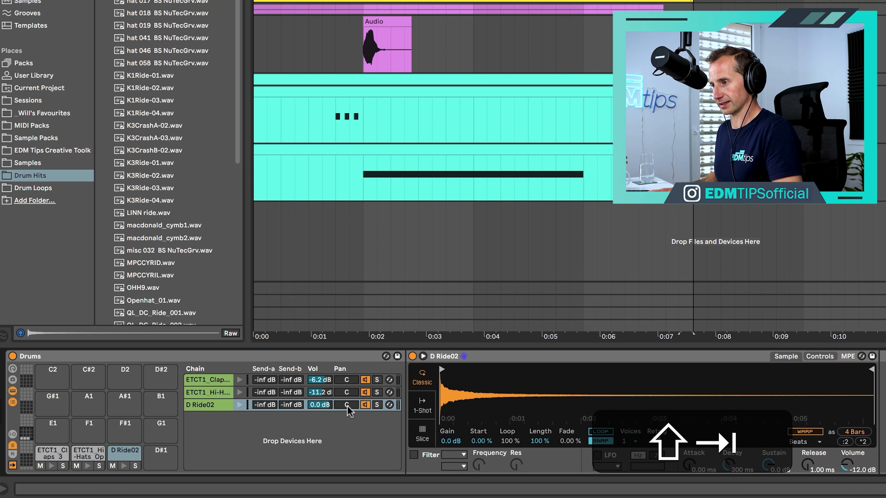
{"action": "key", "text": "space"}
{"action": "left_click_drag", "start_coordinate": [318, 405], "coordinate": [319, 384]}
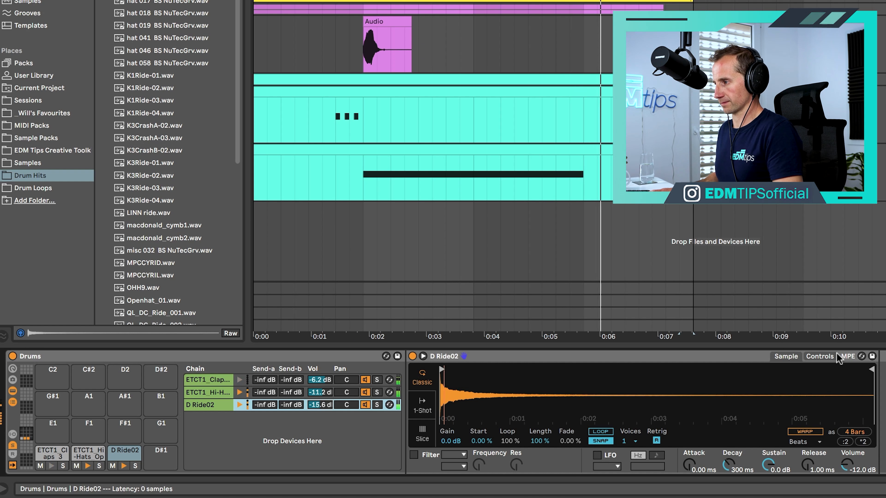
{"action": "left_click", "coordinate": [819, 356]}
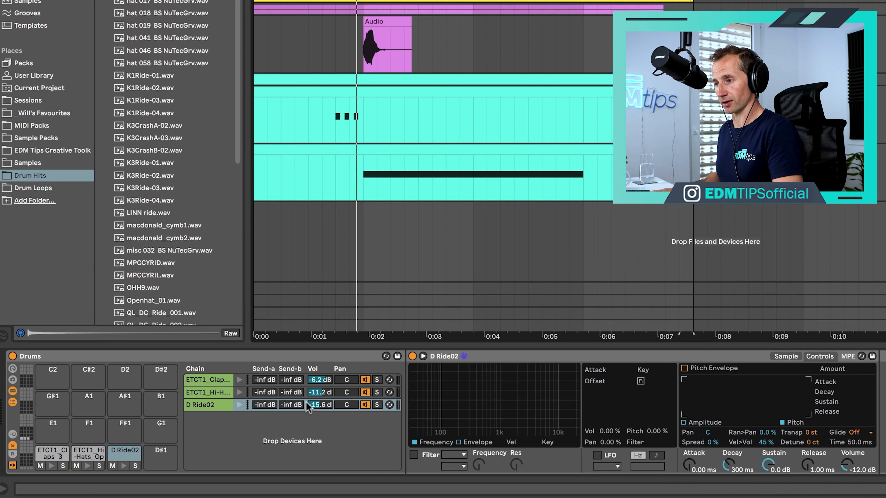
{"action": "left_click_drag", "start_coordinate": [205, 437], "coordinate": [205, 430]}
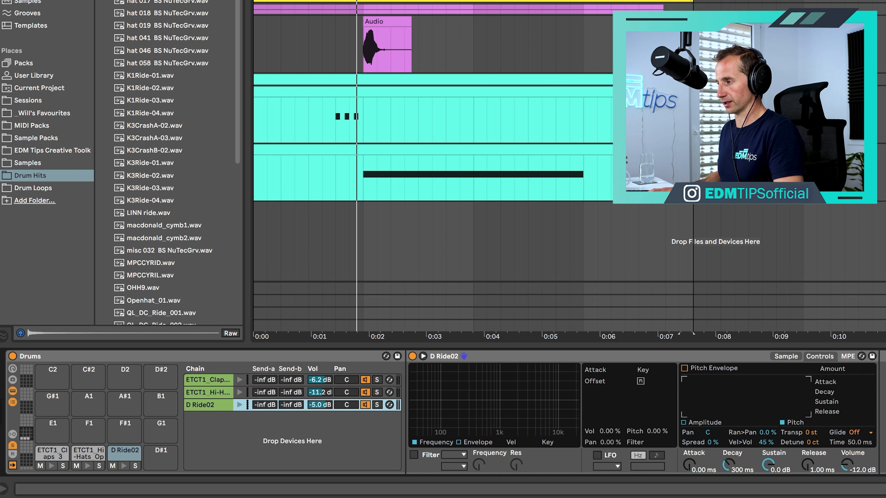
{"action": "key", "text": "space"}
{"action": "mouse_move", "coordinate": [811, 433]}
{"action": "left_mouse_down"}
{"action": "mouse_move", "coordinate": [811, 414]}
{"action": "mouse_move", "coordinate": [810, 427]}
{"action": "left_mouse_up"}
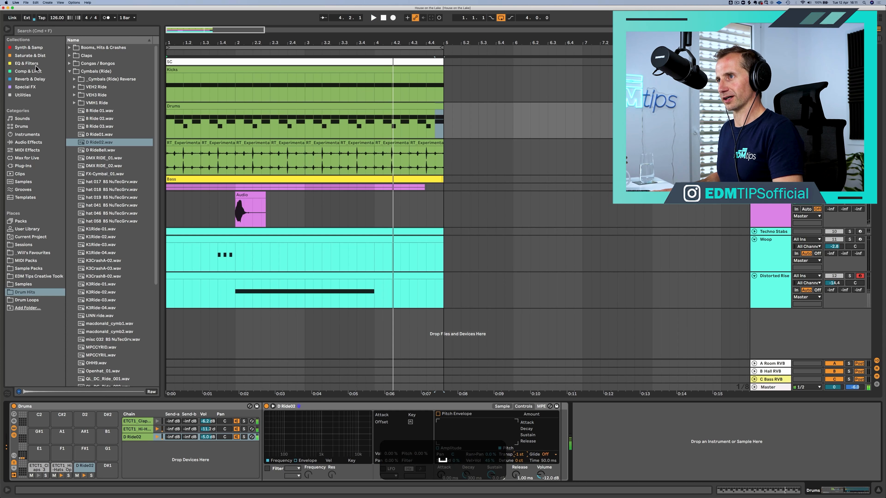
Step: Add EQ Eight after the D Ride02 sampler, set its low cut to 177 Hz and pull down the band 2 low shelf
{"action": "left_click", "coordinate": [35, 63]}
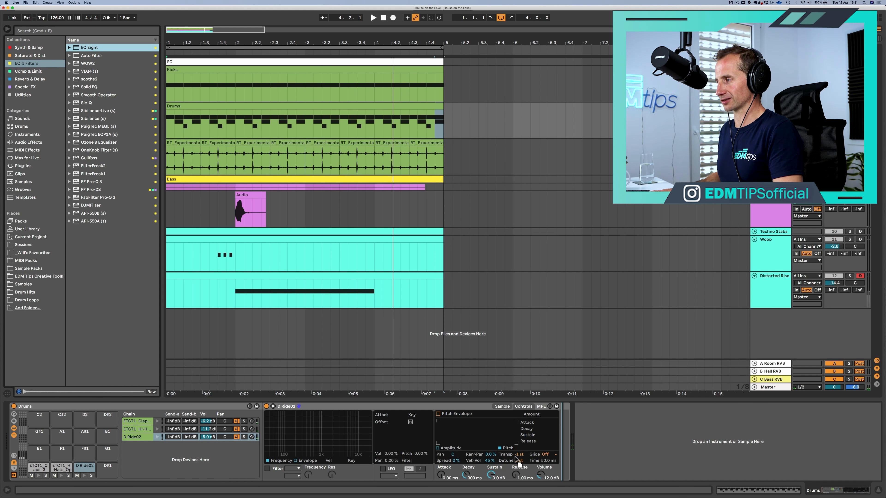
{"action": "left_click_drag", "start_coordinate": [515, 457], "coordinate": [534, 453]}
{"action": "key", "text": "space"}
{"action": "left_click_drag", "start_coordinate": [571, 421], "coordinate": [570, 428]}
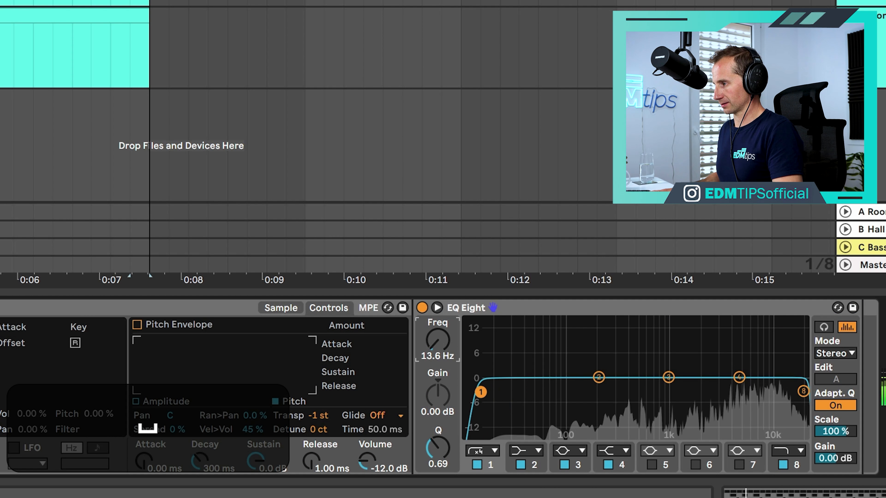
{"action": "left_click_drag", "start_coordinate": [438, 340], "coordinate": [437, 297]}
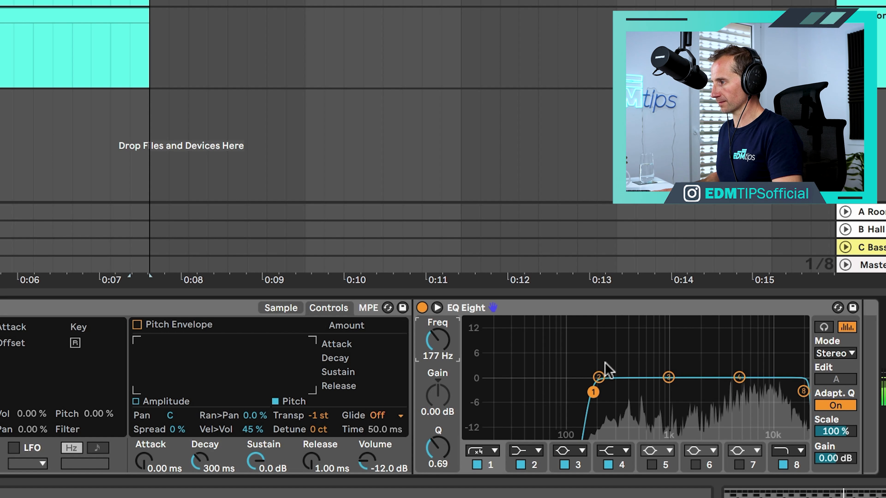
{"action": "left_click_drag", "start_coordinate": [599, 378], "coordinate": [653, 396]}
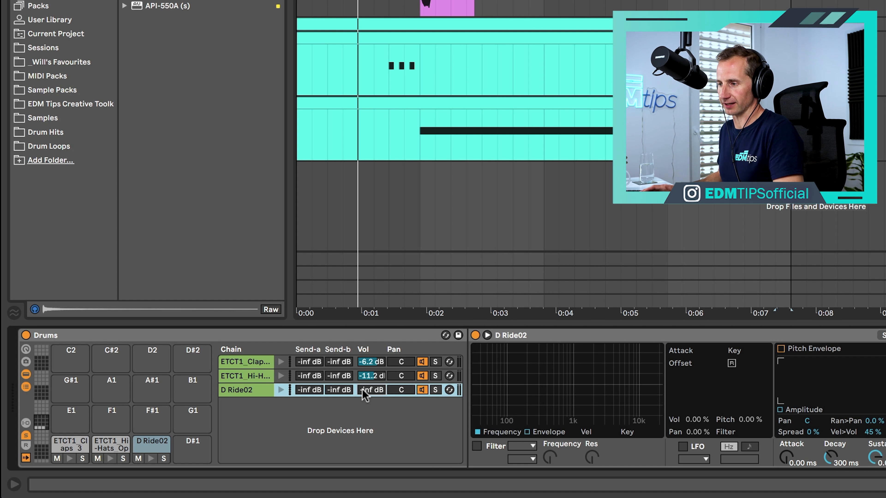
Step: Ease the ride's low shelf to -1.12 dB at 587 Hz and set the D Ride02 chain volume to -14.0 dB
{"action": "key", "text": "space"}
{"action": "left_click_drag", "start_coordinate": [362, 389], "coordinate": [361, 377]}
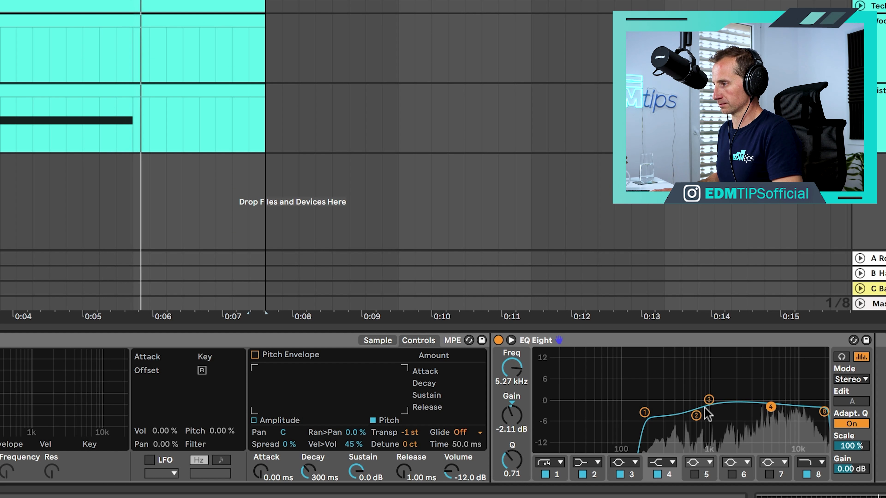
{"action": "left_click_drag", "start_coordinate": [696, 415], "coordinate": [689, 404]}
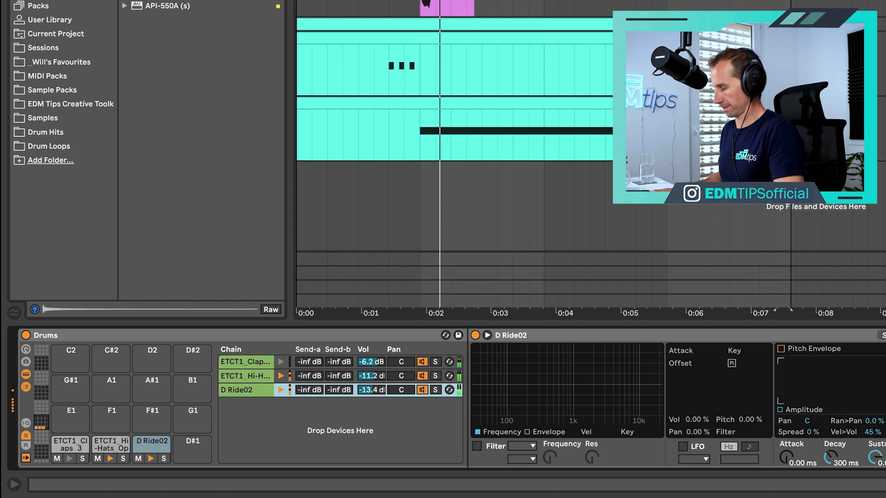
{"action": "left_click_drag", "start_coordinate": [371, 390], "coordinate": [371, 392]}
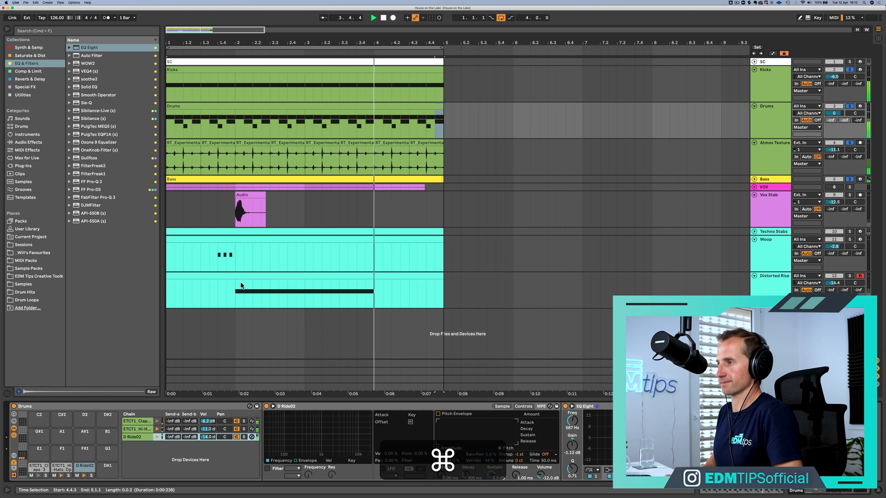
Step: Save the set and take the Atmos Texture track out of solo with the Drums track selected
{"action": "key", "text": "cmd+s"}
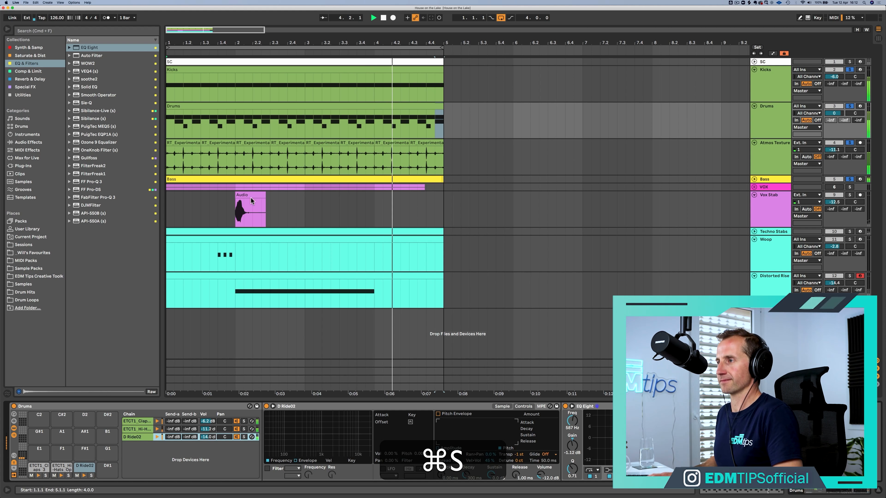
{"action": "left_click", "coordinate": [850, 142]}
{"action": "left_click", "coordinate": [760, 119]}
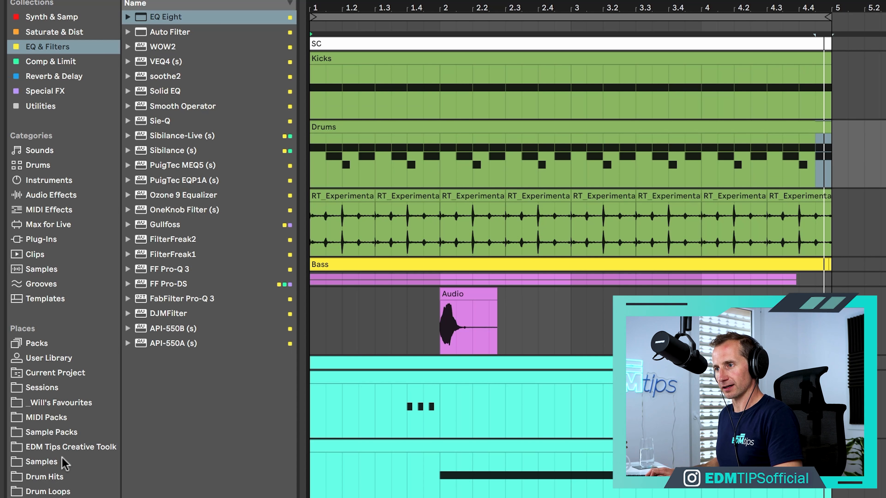
Step: Browse to the Drum Hits folder, collapse Cymbals (Ride) and expand Snares
{"action": "left_click", "coordinate": [28, 284]}
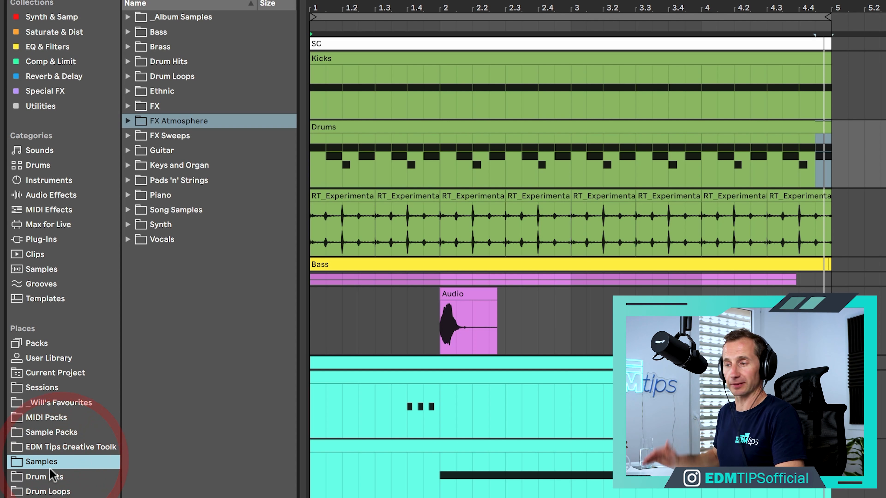
{"action": "left_click", "coordinate": [45, 477]}
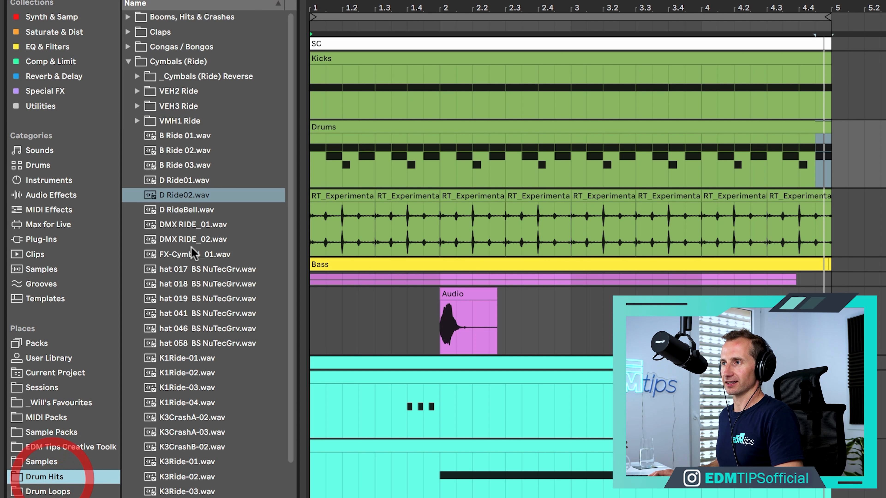
{"action": "left_click", "coordinate": [191, 62]}
{"action": "left_click", "coordinate": [168, 181]}
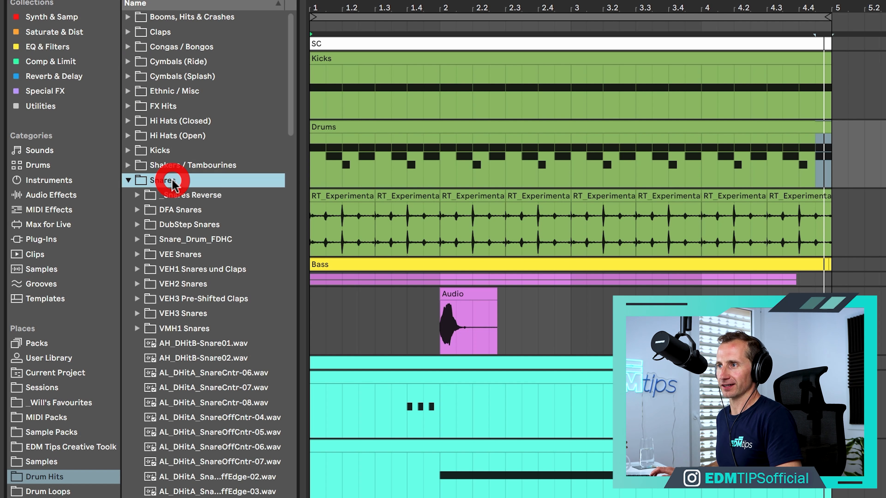
Step: Audition the first loose snare samples in the Drum Hits Snares folder, around AH_DHitB-Snare02.wav
{"action": "key", "text": "Down"}
{"action": "left_click", "coordinate": [185, 360]}
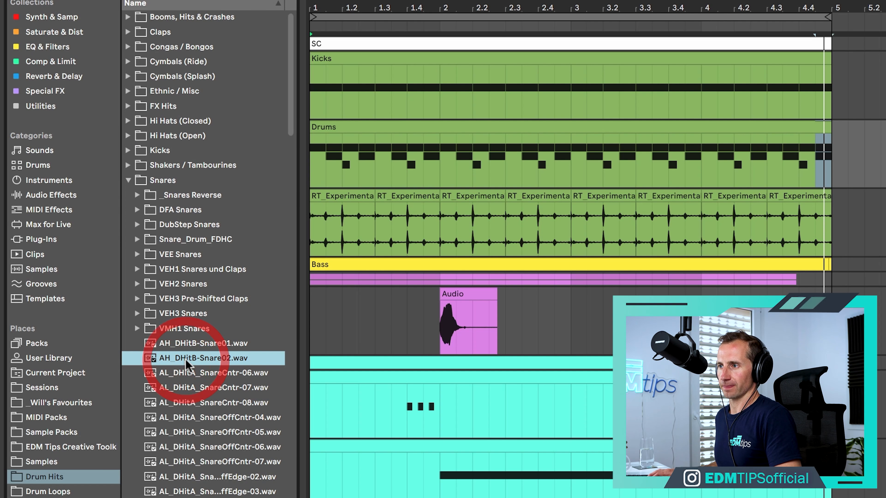
{"action": "key", "text": "Up"}
{"action": "key", "text": "Down"}
{"action": "key", "text": "Down"}
{"action": "key", "text": "Down"}
Step: Browse to the EDM Tips Creative Toolkit folder, collapse its Cymbals folders and expand Snares under Drums
{"action": "left_click", "coordinate": [72, 448]}
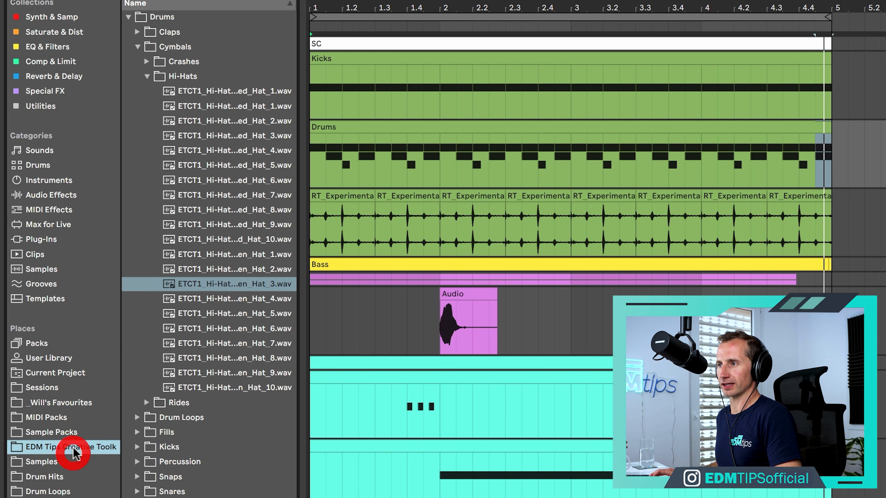
{"action": "double_click", "coordinate": [185, 75]}
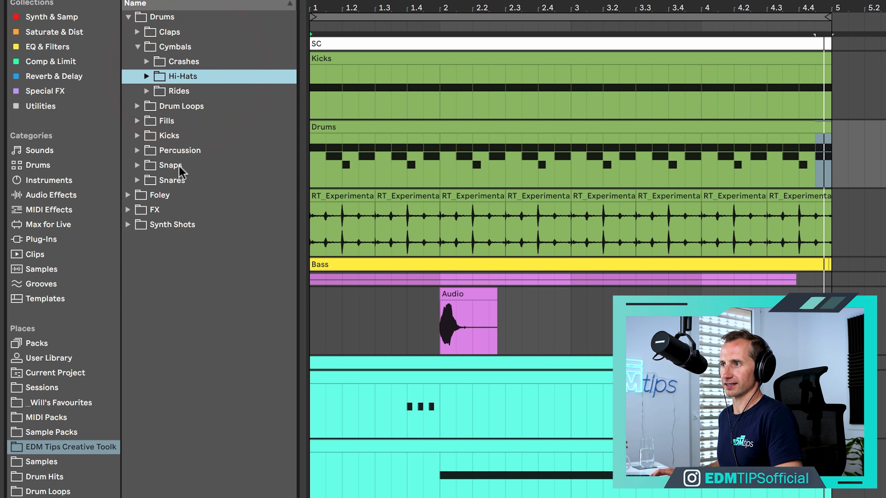
{"action": "left_click", "coordinate": [179, 177]}
{"action": "key", "text": "Right"}
Step: Audition and compare the snare samples from ETCT1_Snare_1.wav through ETCT1_Snare_5.wav
{"action": "key", "text": "Down"}
{"action": "key", "text": "Down"}
{"action": "key", "text": "Down"}
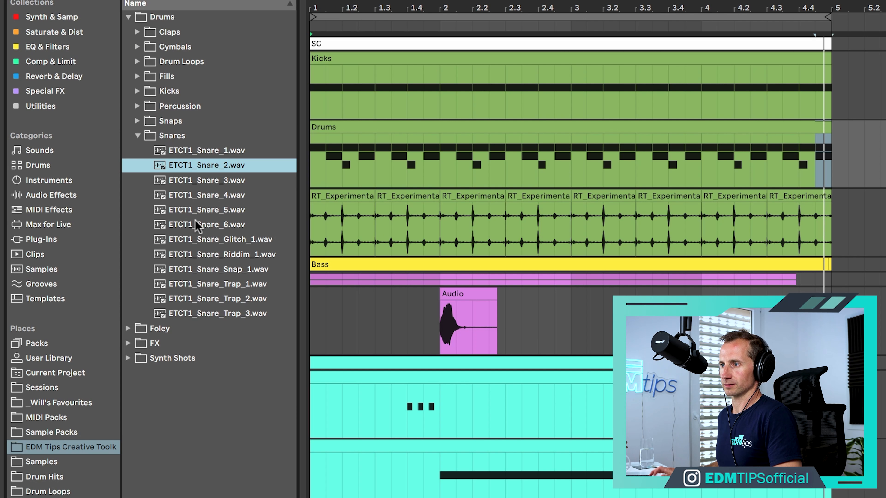
{"action": "key", "text": "Down"}
{"action": "key", "text": "Down"}
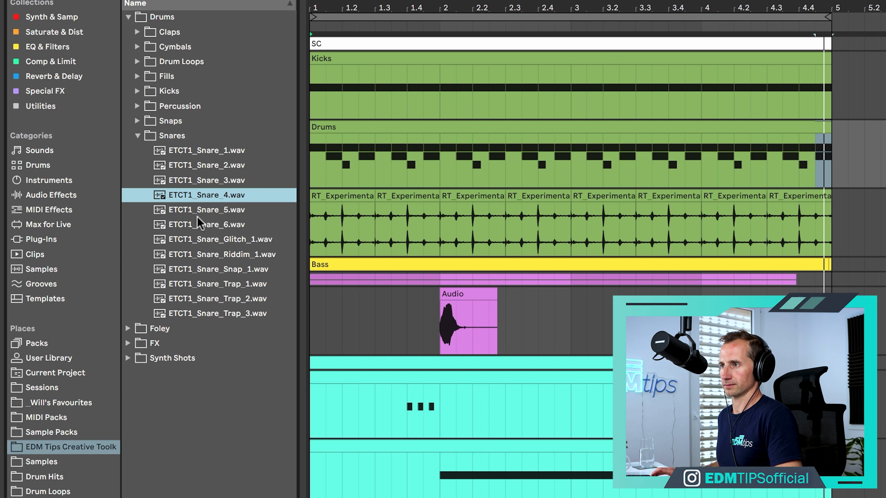
{"action": "key", "text": "Down"}
{"action": "key", "text": "Up"}
{"action": "key", "text": "Up"}
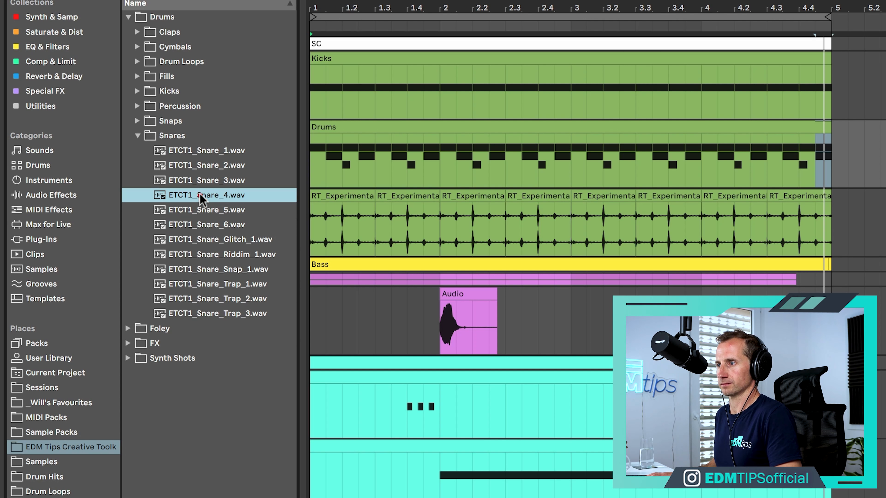
{"action": "key", "text": "Down"}
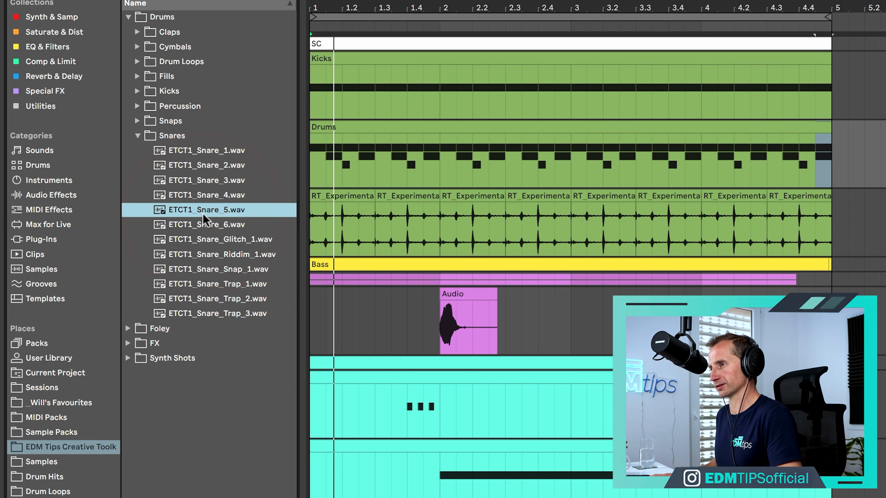
{"action": "left_click", "coordinate": [203, 210]}
Step: Audition the snare samples from ETCT1_Snare_Glitch_1.wav through ETCT1_Snare_Trap_2.wav against the loop
{"action": "left_click", "coordinate": [207, 240]}
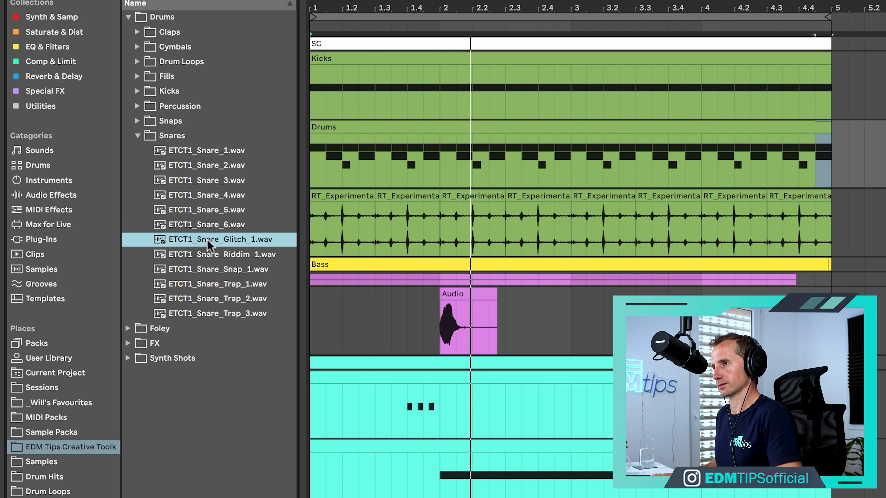
{"action": "left_click", "coordinate": [209, 255]}
{"action": "key", "text": "Down"}
{"action": "key", "text": "Down"}
{"action": "key", "text": "Down"}
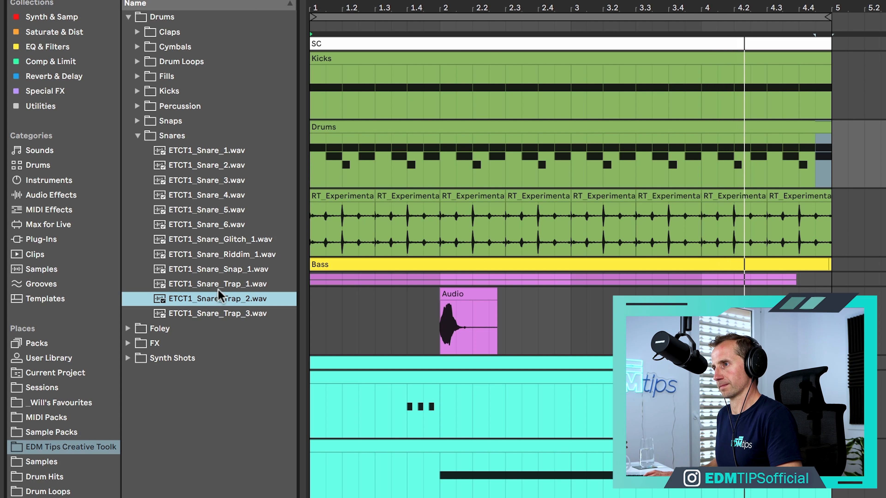
Step: Add ETCT1_Snare_Trap_1.wav to a free pad of the Drums rack and set its chain volume to -10 dB
{"action": "key", "text": "Up"}
{"action": "key", "text": "Up"}
{"action": "key", "text": "Down"}
{"action": "left_click_drag", "start_coordinate": [220, 283], "coordinate": [296, 425]}
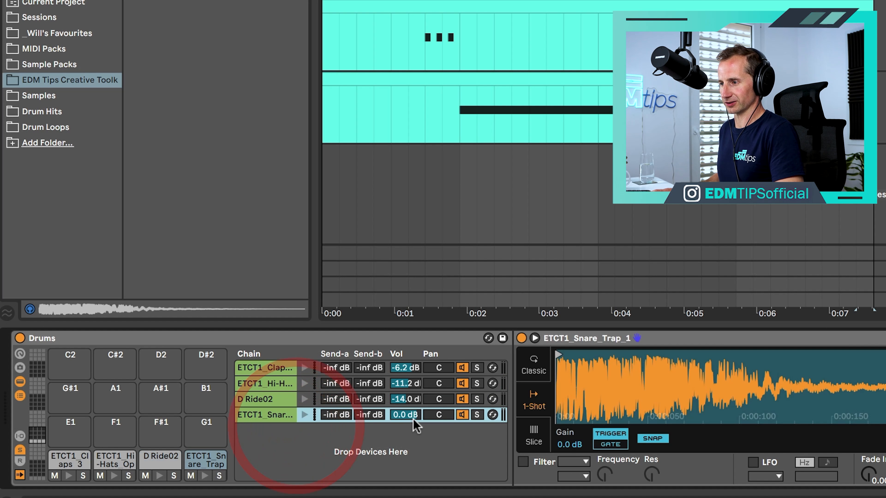
{"action": "left_click_drag", "start_coordinate": [412, 416], "coordinate": [412, 435]}
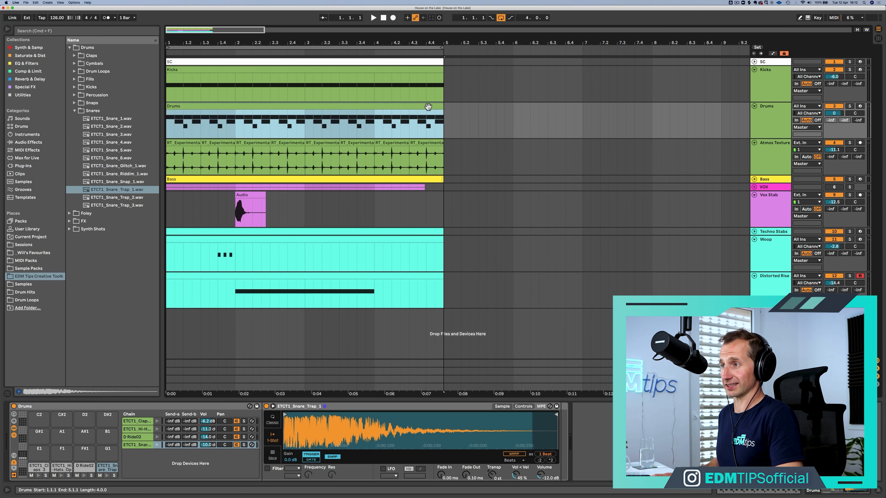
Step: Open the Drums clip and add short trap snare hits at 4.3.4 and 4.4.2
{"action": "double_click", "coordinate": [429, 107]}
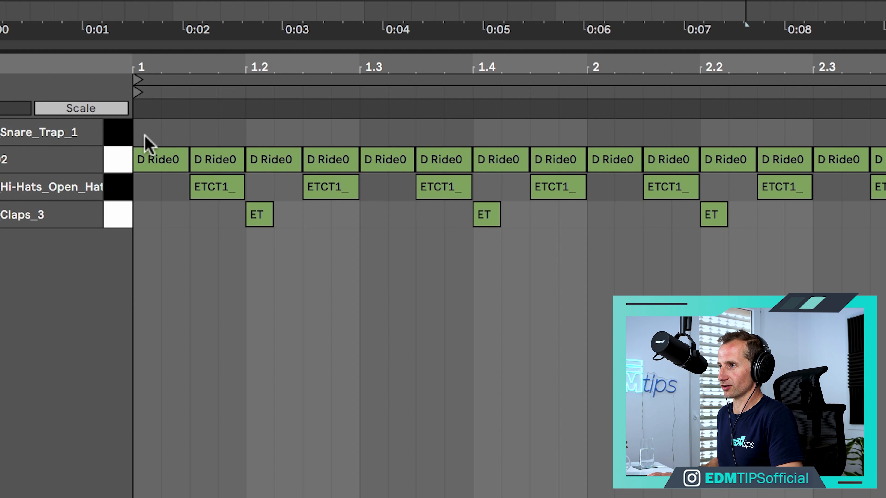
{"action": "key", "text": "space"}
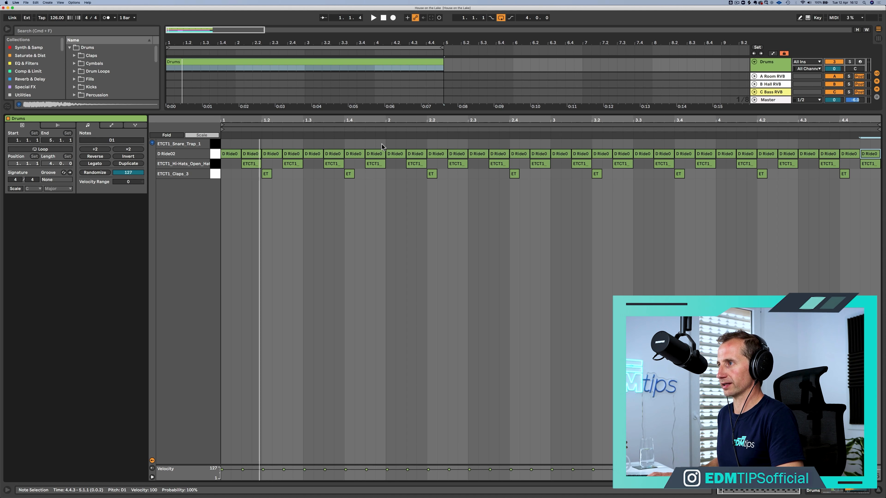
{"action": "double_click", "coordinate": [381, 143]}
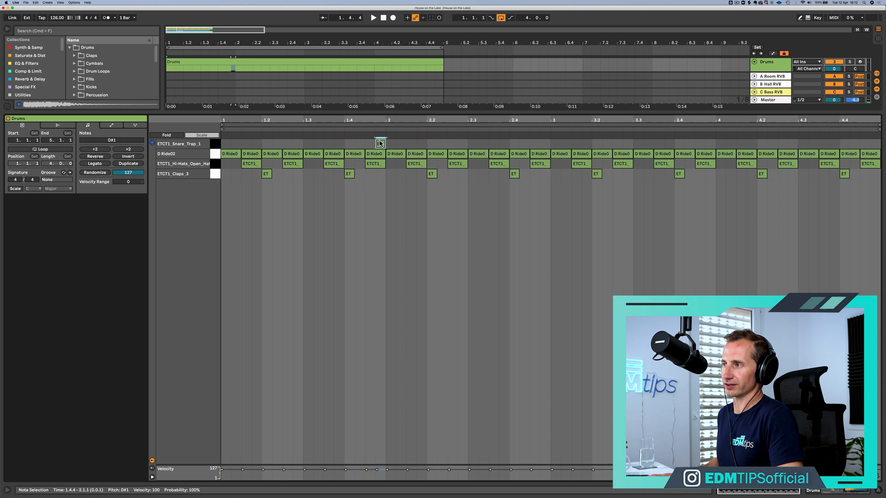
{"action": "key", "text": "BackSpace"}
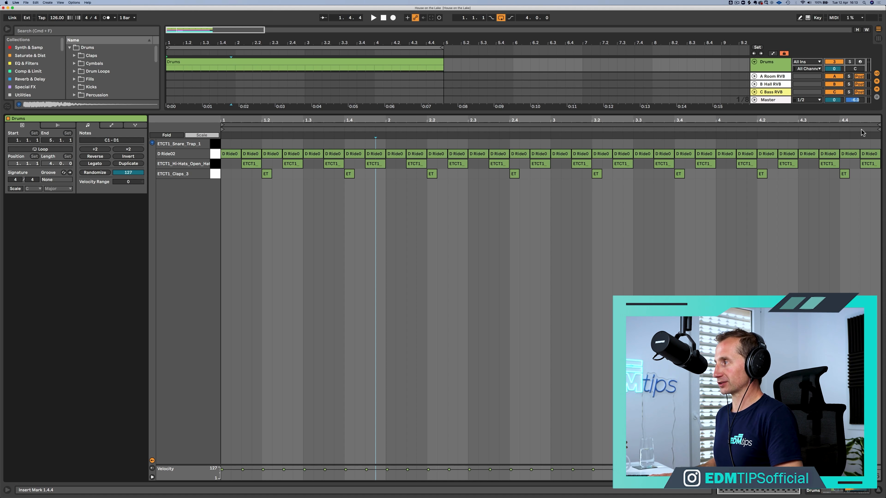
{"action": "key", "text": "space"}
{"action": "double_click", "coordinate": [833, 144]}
{"action": "double_click", "coordinate": [854, 143]}
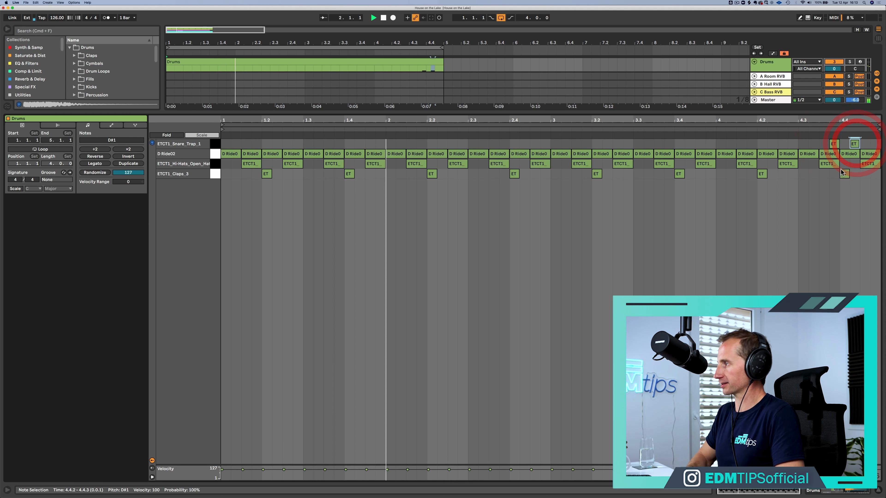
Step: Lower the trap snare's chain volume to -14.6 dB and add trap snare hits at 4.2.4 and 4.3.2 in the Drums clip
{"action": "key", "text": "shift+Tab"}
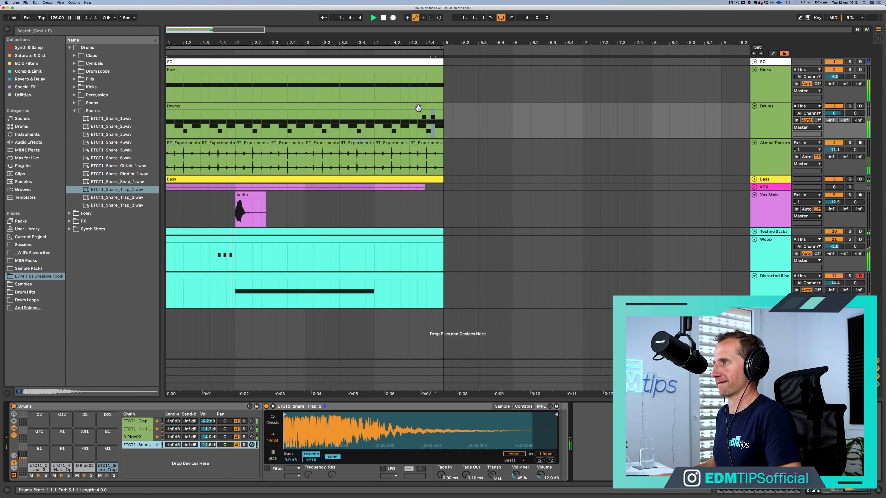
{"action": "double_click", "coordinate": [418, 108]}
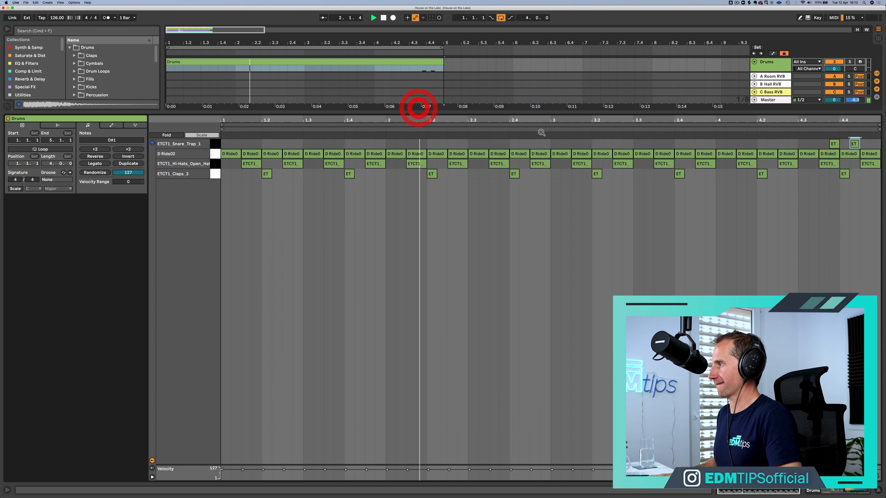
{"action": "key", "text": "space"}
{"action": "double_click", "coordinate": [792, 143]}
{"action": "double_click", "coordinate": [810, 143]}
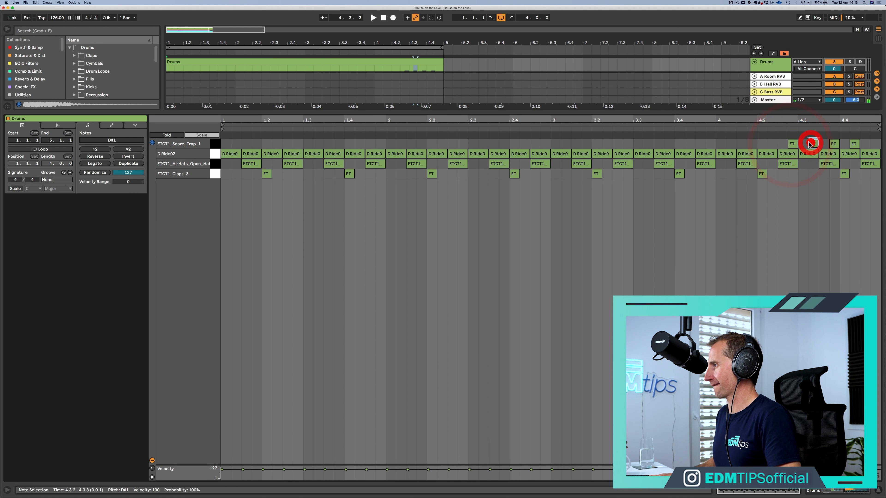
{"action": "key", "text": "space"}
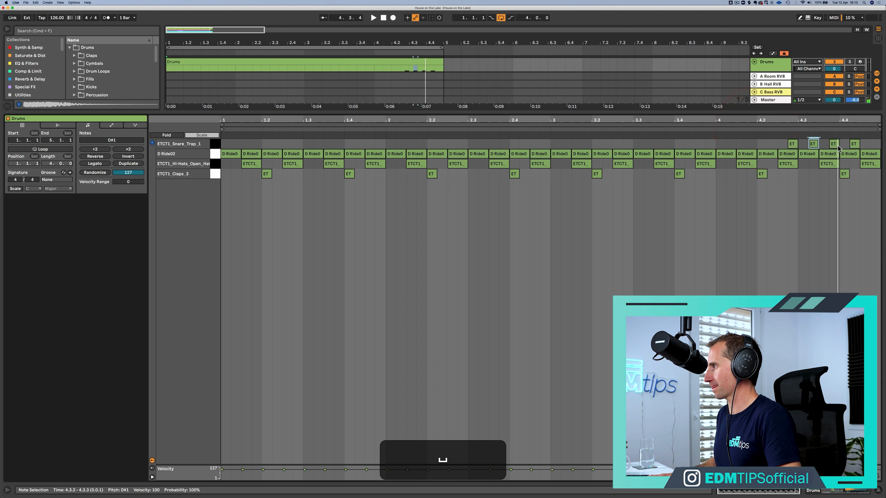
Step: Delete the trap snare hit at 4.3.4 and move the hit at 4.4.2 to 4.4.4
{"action": "left_click", "coordinate": [837, 146]}
{"action": "key", "text": "BackSpace"}
{"action": "key", "text": "space"}
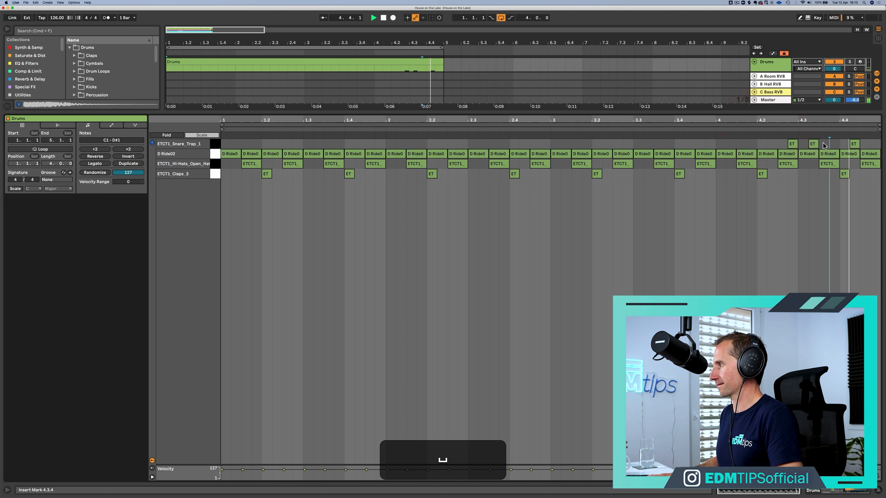
{"action": "left_click_drag", "start_coordinate": [853, 144], "coordinate": [874, 143]}
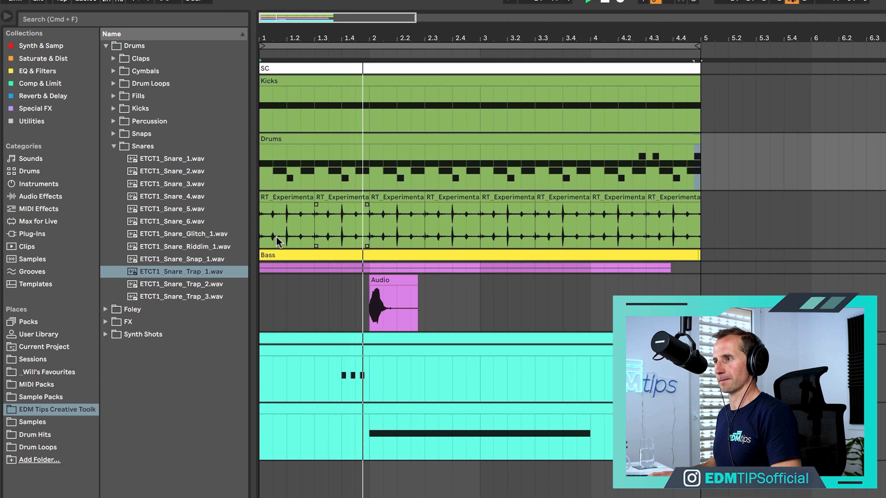
Step: Audition more snares in the Snares folder and add ETCT1_Snare_Glitch_1.wav to a free pad of the Drums rack
{"action": "key", "text": "space"}
{"action": "left_click", "coordinate": [202, 244]}
{"action": "key", "text": "Up"}
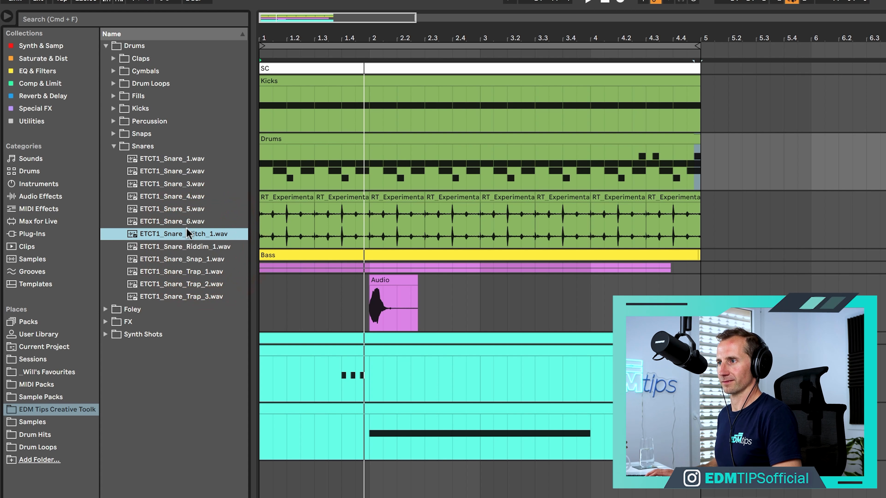
{"action": "key", "text": "Up"}
{"action": "left_click", "coordinate": [192, 247]}
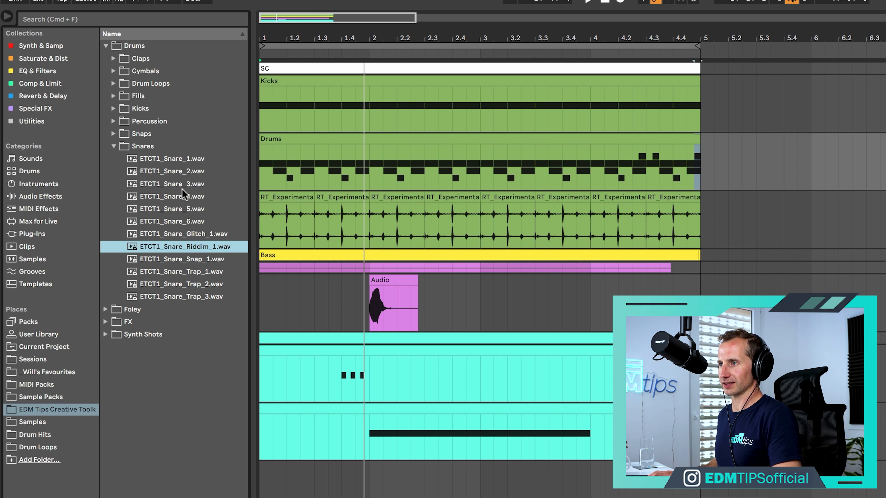
{"action": "left_click", "coordinate": [178, 182]}
{"action": "key", "text": "Up"}
{"action": "left_click", "coordinate": [181, 234]}
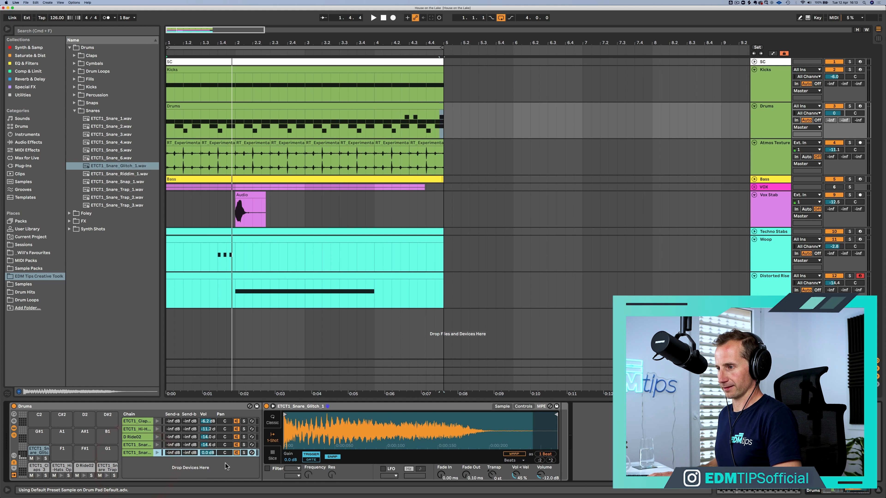
Step: Place an eighth-note glitch snare at 4.4.1 in the Drums clip and delete the trap snare hit at 4.4.4
{"action": "double_click", "coordinate": [417, 106]}
{"action": "left_click", "coordinate": [868, 164]}
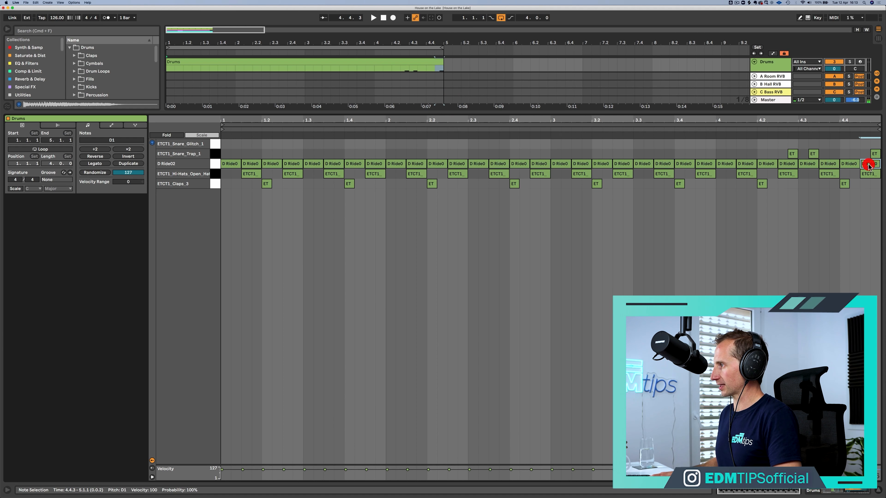
{"action": "key", "text": "alt"}
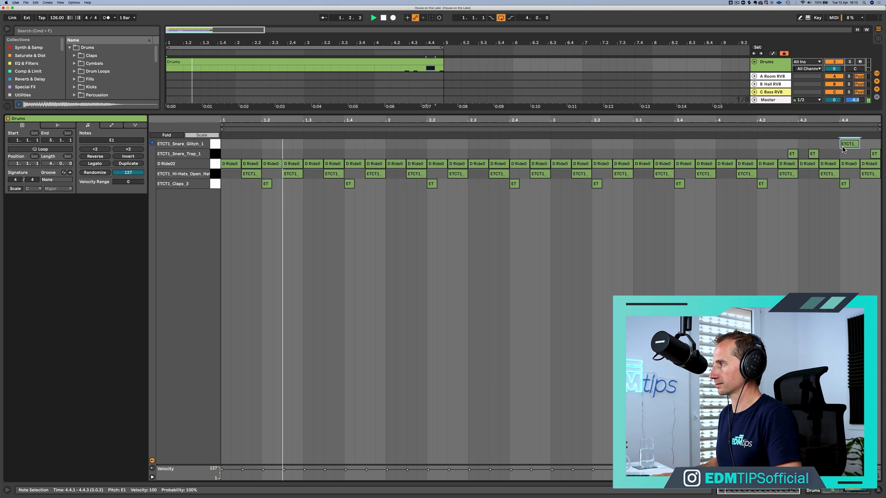
{"action": "left_click", "coordinate": [875, 152]}
{"action": "key", "text": "BackSpace"}
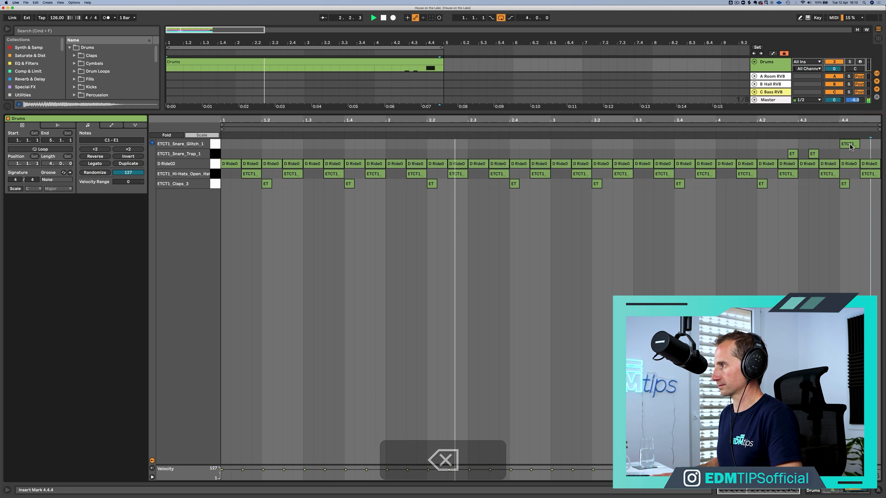
{"action": "key", "text": "space"}
Step: Duplicate the glitch snare note to 2.4.1 and listen to the loop in the arrangement
{"action": "left_click_drag", "start_coordinate": [850, 146], "coordinate": [524, 147]}
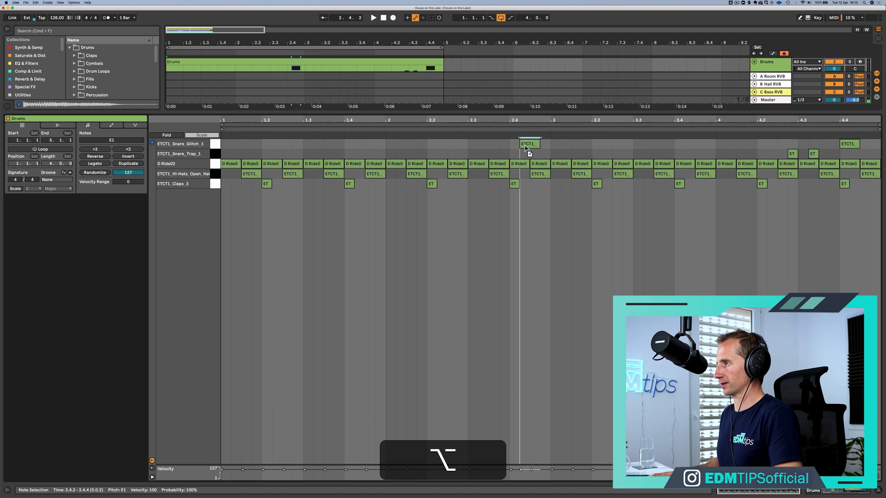
{"action": "key", "text": "alt+Left"}
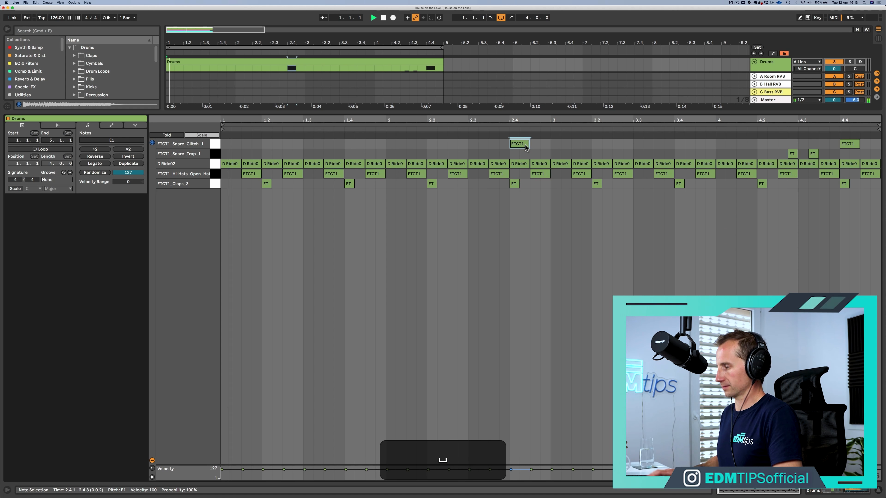
{"action": "key", "text": "shift+Tab"}
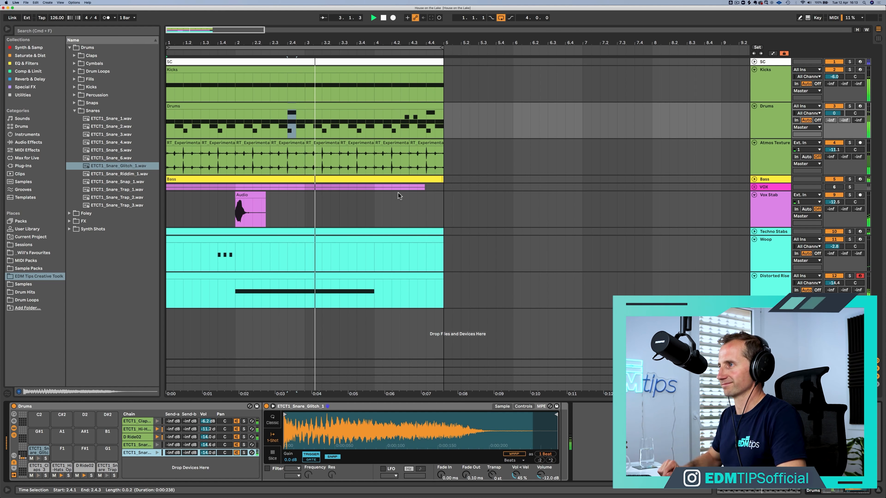
{"action": "left_click", "coordinate": [501, 154]}
{"action": "left_click", "coordinate": [479, 136]}
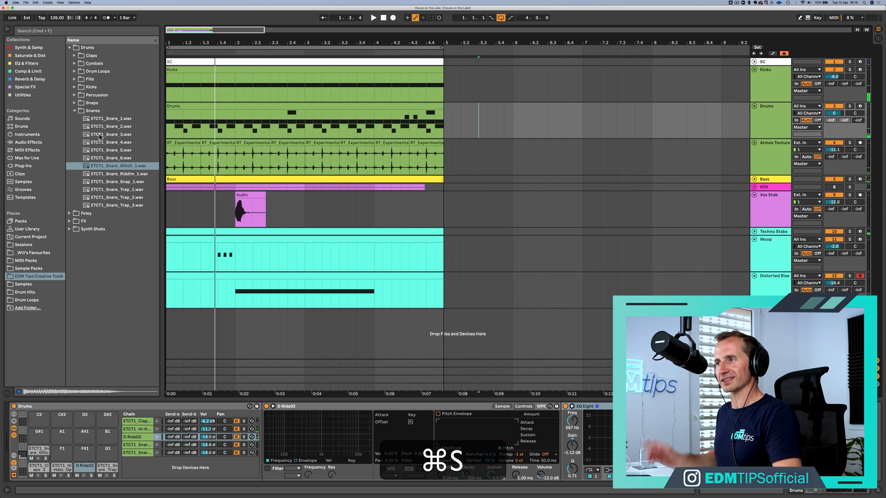
Step: Collapse the Snares folder, browse to the Samples place and expand its Drum Hits folder
{"action": "left_click", "coordinate": [75, 110]}
{"action": "left_click", "coordinate": [28, 284]}
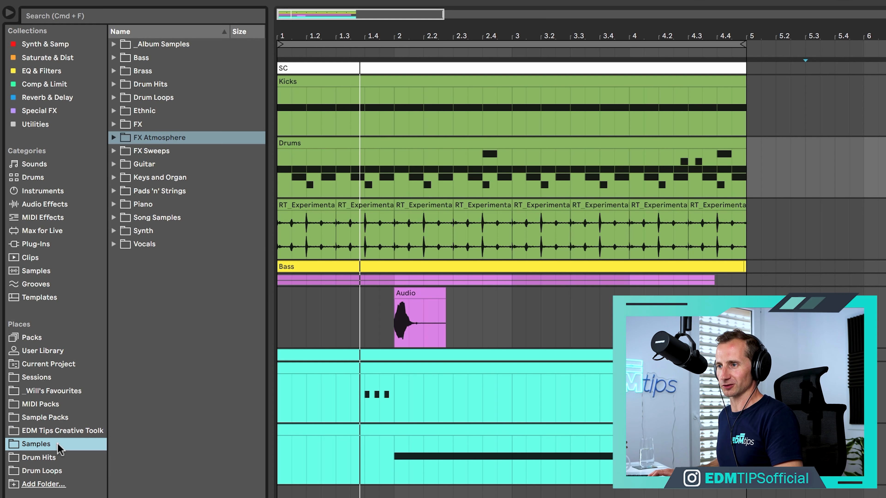
{"action": "left_click", "coordinate": [129, 190]}
{"action": "key", "text": "Up"}
{"action": "key", "text": "Up"}
{"action": "key", "text": "Up"}
{"action": "key", "text": "Up"}
{"action": "key", "text": "Up"}
{"action": "key", "text": "Up"}
{"action": "key", "text": "Up"}
{"action": "key", "text": "Up"}
{"action": "key", "text": "Right"}
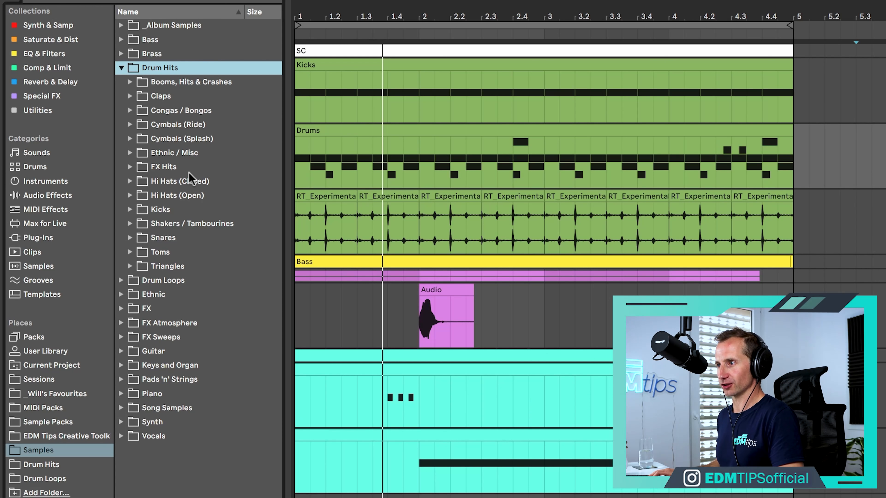
Step: Expand the Toms folder inside Drum Hits
{"action": "left_click", "coordinate": [174, 172]}
{"action": "key", "text": "Down"}
{"action": "key", "text": "Down"}
{"action": "key", "text": "Down"}
{"action": "key", "text": "Down"}
{"action": "key", "text": "Down"}
{"action": "key", "text": "Down"}
{"action": "key", "text": "Right"}
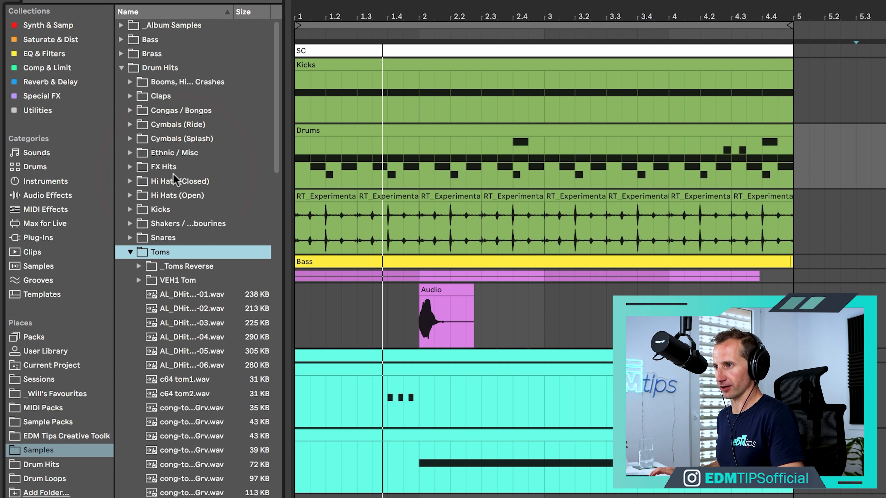
Step: Audition the loose tom samples in the Toms folder through c64 tom2.wav, returning to c64 tom1.wav
{"action": "key", "text": "Down"}
{"action": "key", "text": "Down"}
{"action": "key", "text": "Down"}
{"action": "key", "text": "Down"}
{"action": "key", "text": "Down"}
{"action": "key", "text": "Down"}
{"action": "key", "text": "Down"}
{"action": "key", "text": "Down"}
{"action": "key", "text": "Down"}
{"action": "key", "text": "Down"}
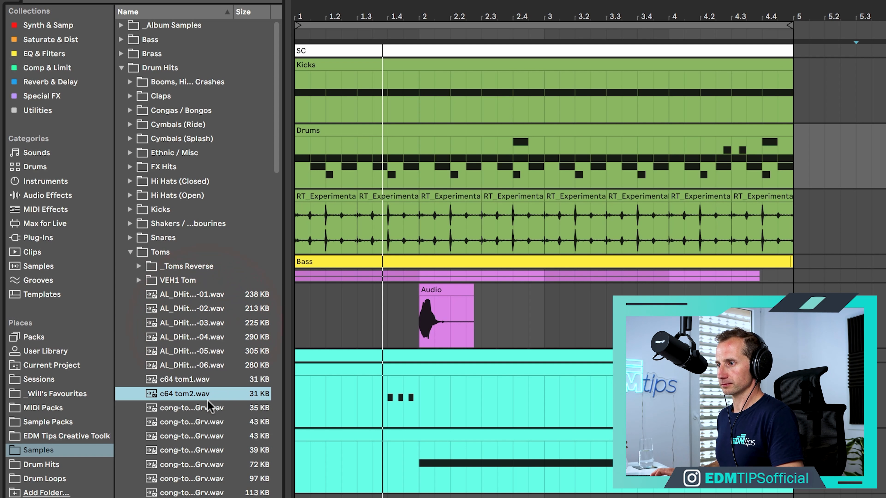
{"action": "key", "text": "Up"}
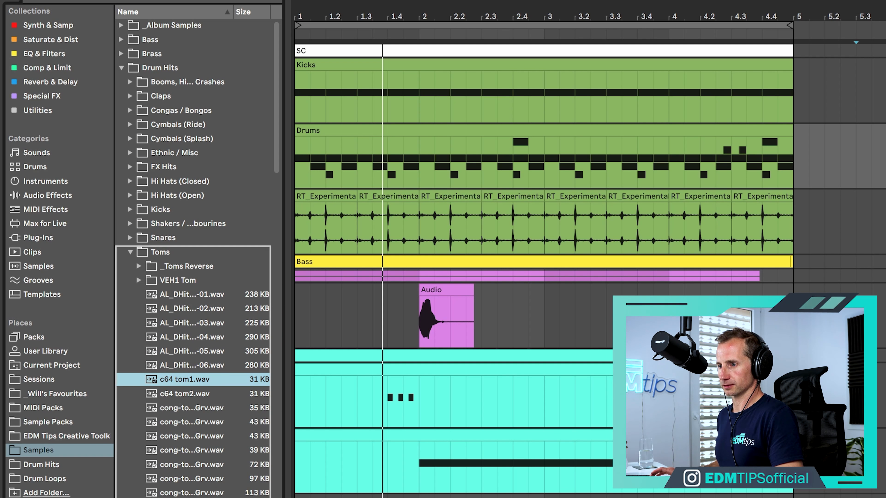
Step: Add c64 tom1.wav and c64 tom2.wav to the F1 and F#1 pads of the Drums rack
{"action": "left_click_drag", "start_coordinate": [185, 380], "coordinate": [117, 430]}
{"action": "left_click", "coordinate": [189, 394]}
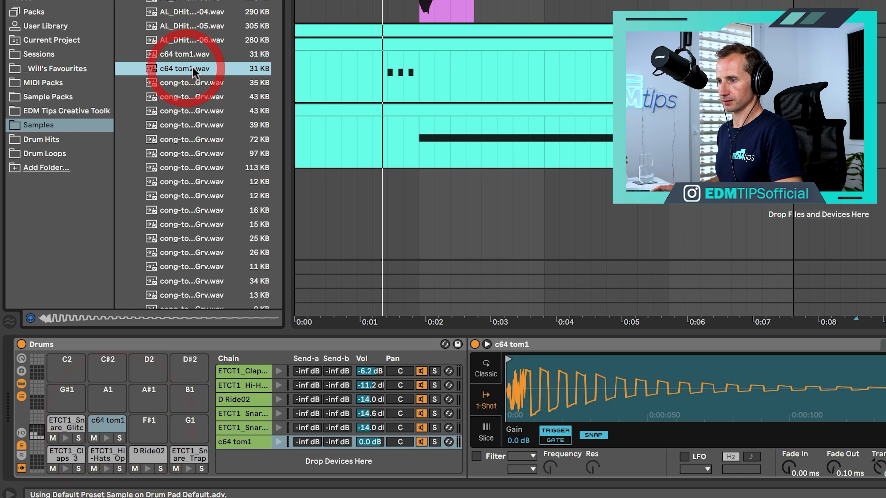
{"action": "left_click_drag", "start_coordinate": [194, 72], "coordinate": [181, 328]}
{"action": "left_click_drag", "start_coordinate": [155, 434], "coordinate": [155, 435]}
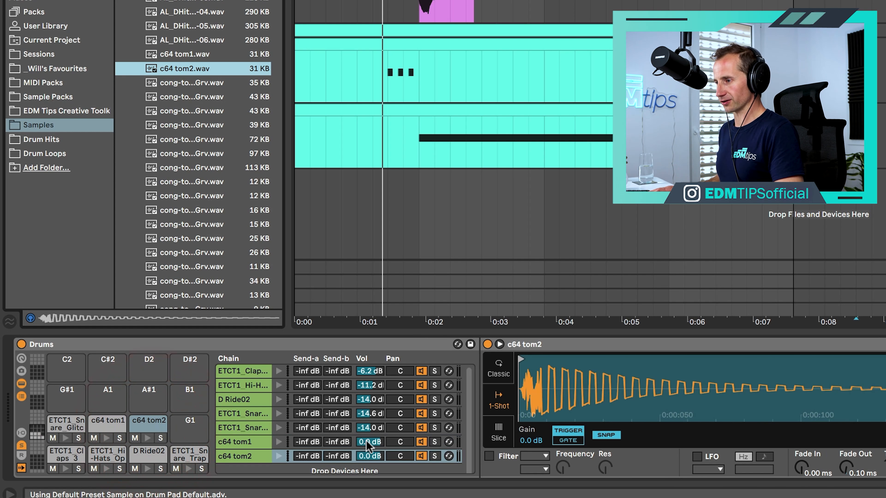
Step: Set the chain volumes of c64 tom1 and c64 tom2 to -8 dB each
{"action": "type", "text": "-8"}
{"action": "key", "text": "Return"}
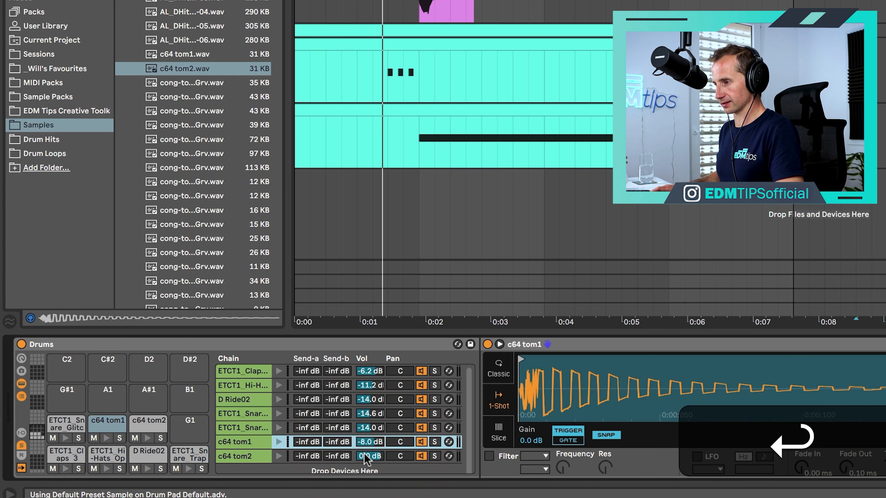
{"action": "left_click", "coordinate": [365, 456]}
{"action": "type", "text": "-9"}
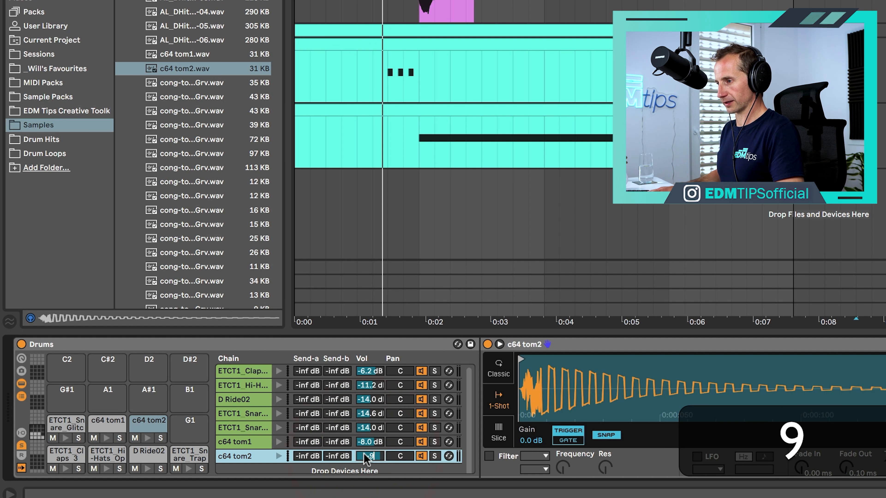
{"action": "key", "text": "BackSpace"}
{"action": "type", "text": "8"}
{"action": "key", "text": "Return"}
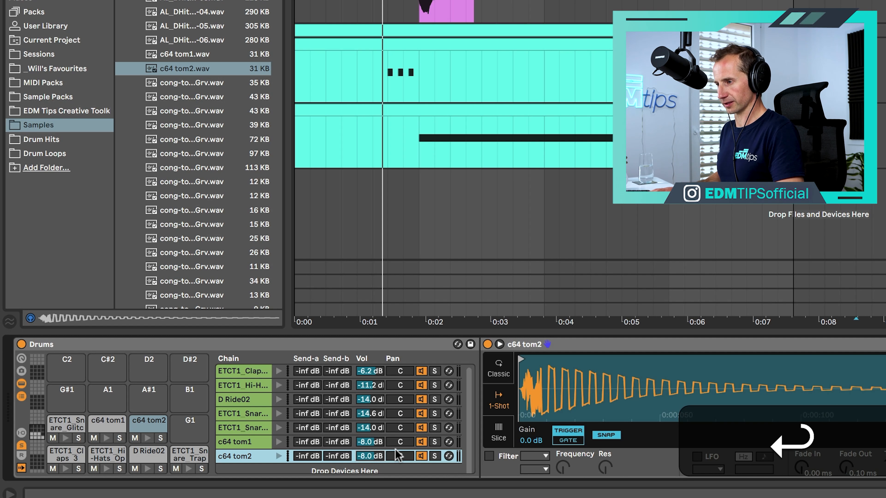
Step: Pan c64 tom1 slightly left and c64 tom2 to 14R, and open the Drums clip for note editing
{"action": "mouse_move", "coordinate": [399, 442]}
{"action": "left_mouse_down"}
{"action": "mouse_move", "coordinate": [397, 460]}
{"action": "mouse_move", "coordinate": [395, 443]}
{"action": "left_mouse_up"}
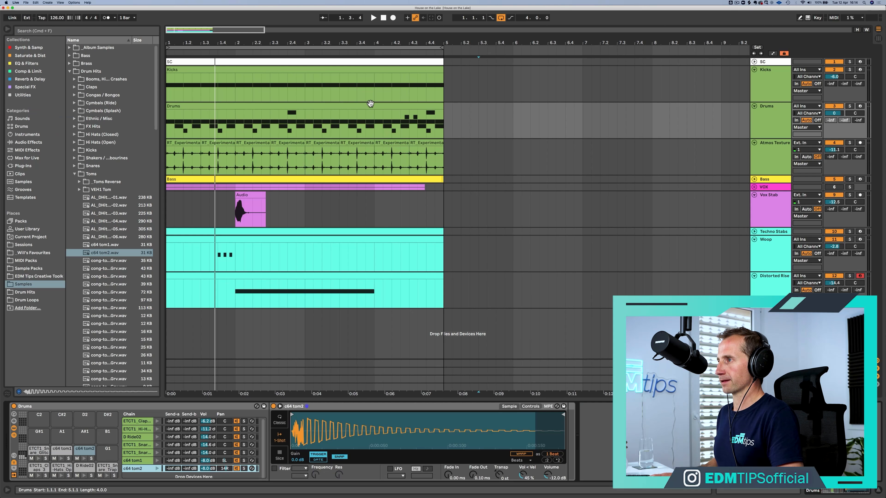
{"action": "double_click", "coordinate": [371, 103]}
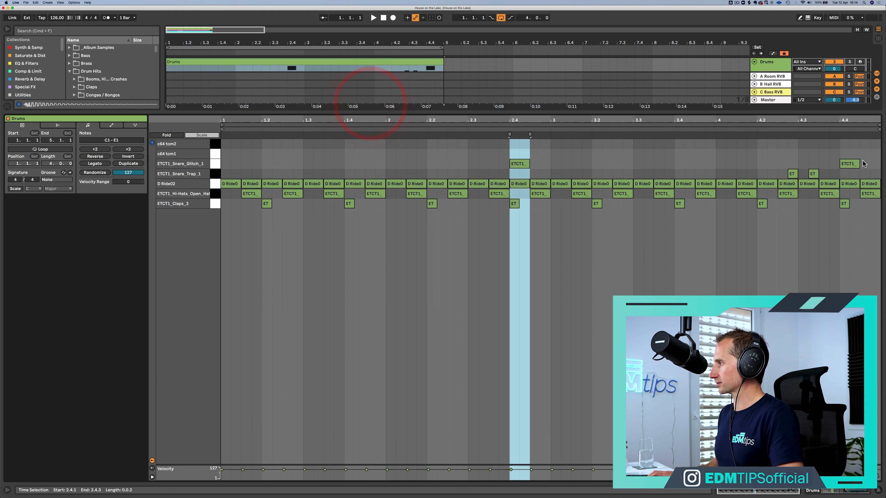
Step: Add c64 tom1 hits at 4.3.4 and 4.4.3 and a c64 tom2 hit at 4.4.4 in the Drums clip, and play the loop
{"action": "double_click", "coordinate": [835, 144]}
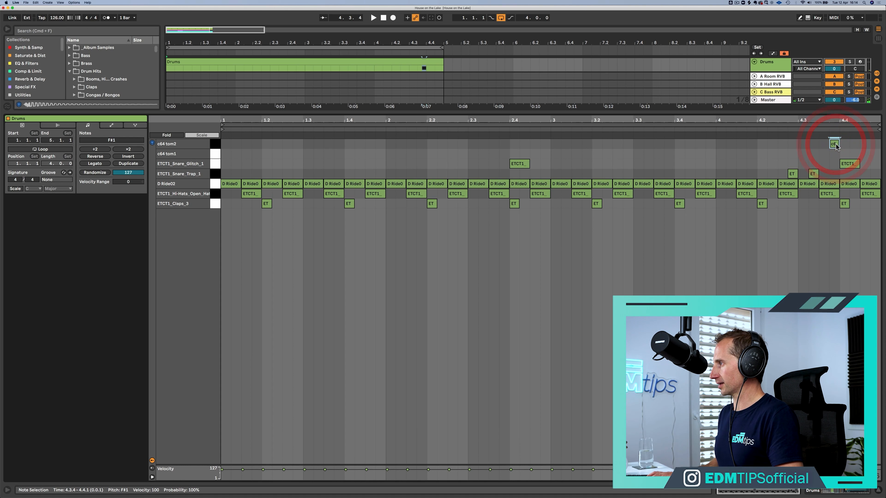
{"action": "key", "text": "Down"}
{"action": "key", "text": "Down"}
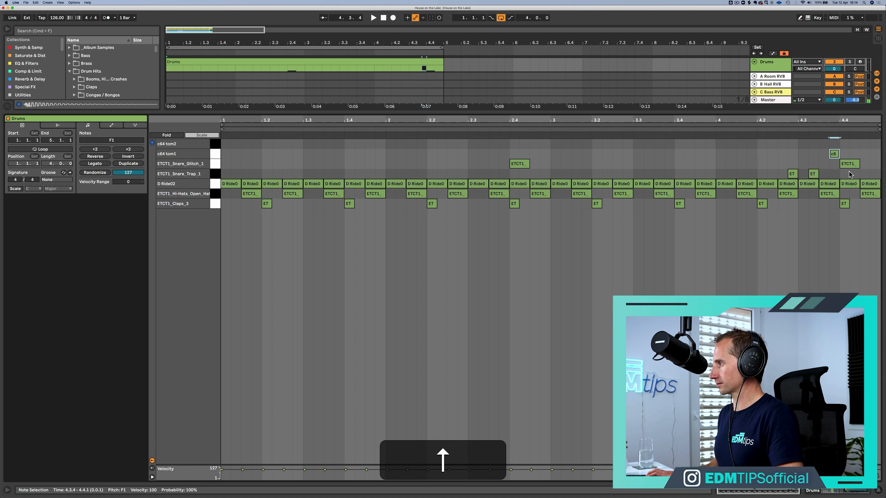
{"action": "double_click", "coordinate": [856, 154]}
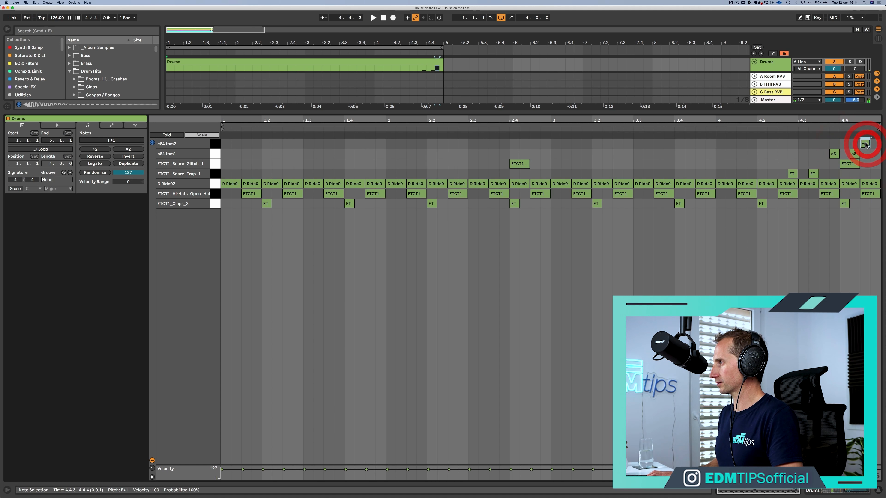
{"action": "key", "text": "Right"}
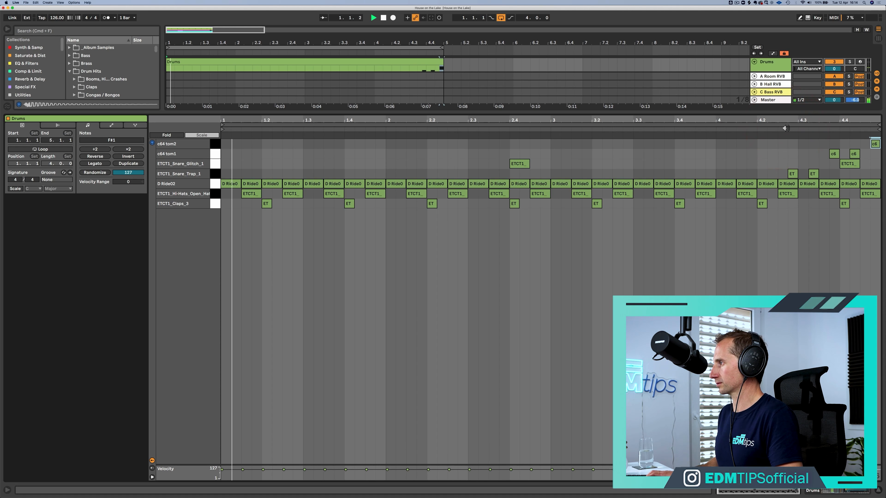
{"action": "key", "text": "space"}
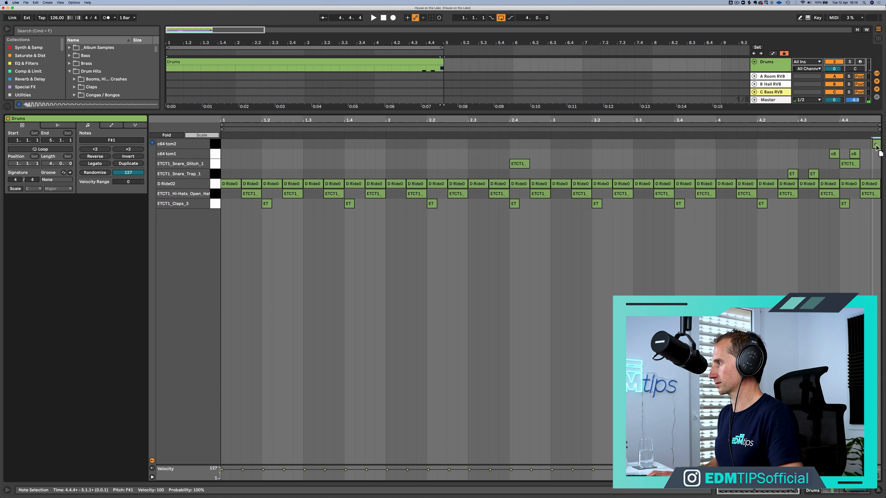
{"action": "key", "text": "Right"}
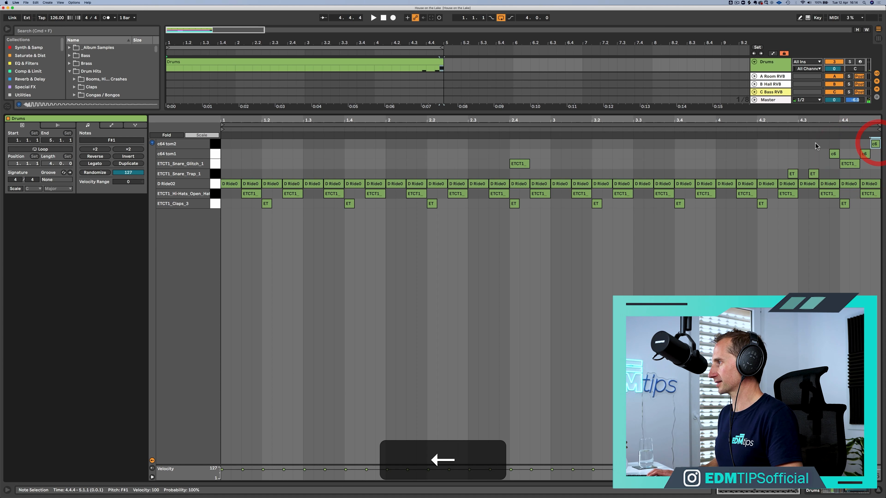
{"action": "left_click", "coordinate": [794, 128]}
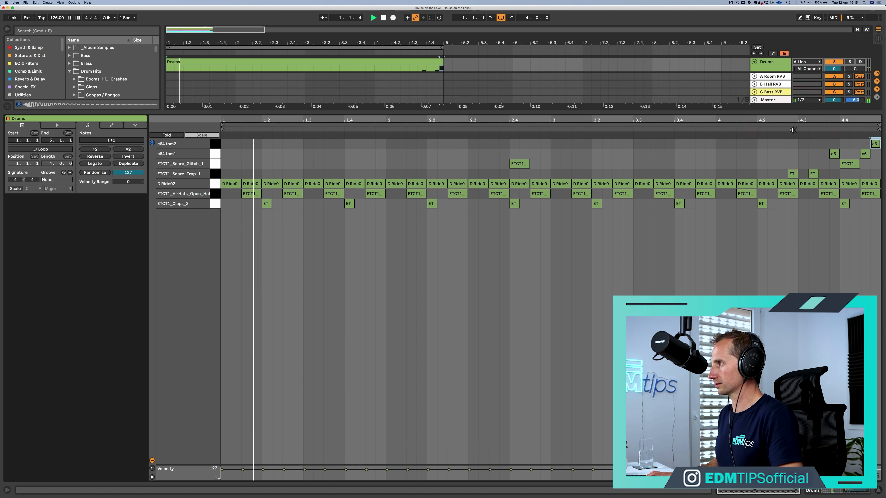
Step: Return to the Drums track's devices, stop playback and solo the Drums track
{"action": "key", "text": "shift+Tab"}
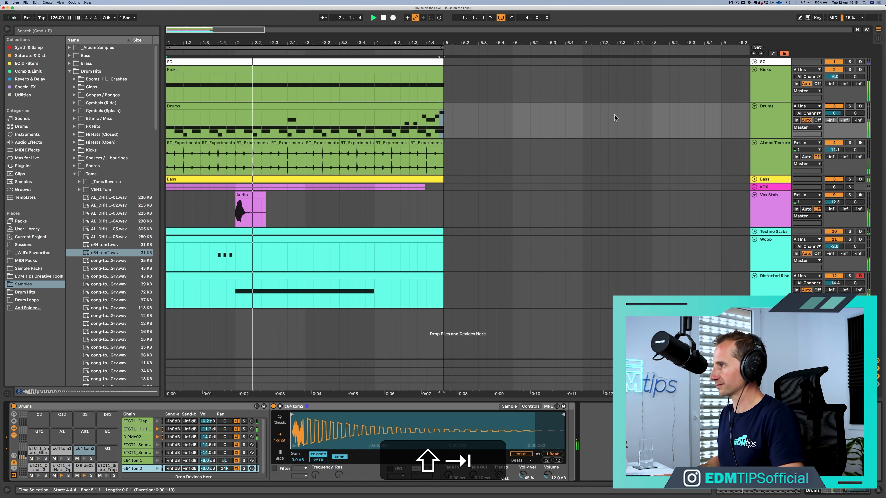
{"action": "left_click", "coordinate": [745, 122]}
{"action": "key", "text": "space"}
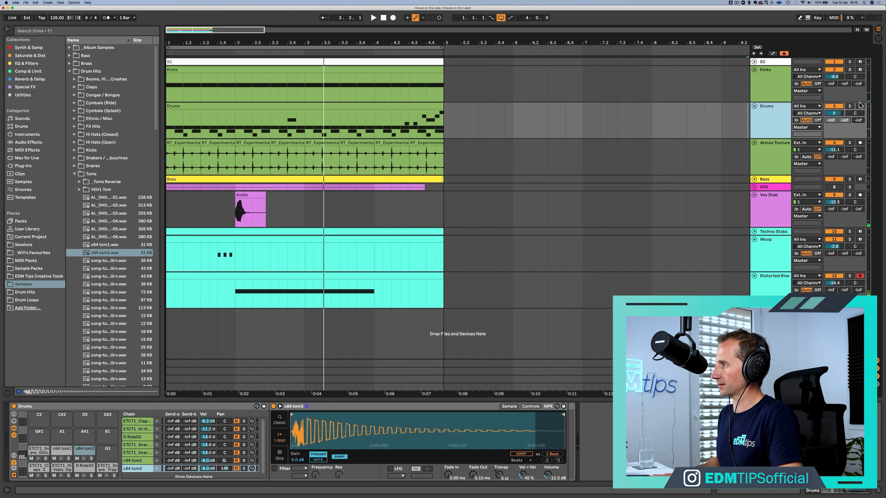
{"action": "left_click", "coordinate": [850, 106]}
{"action": "left_click", "coordinate": [767, 110]}
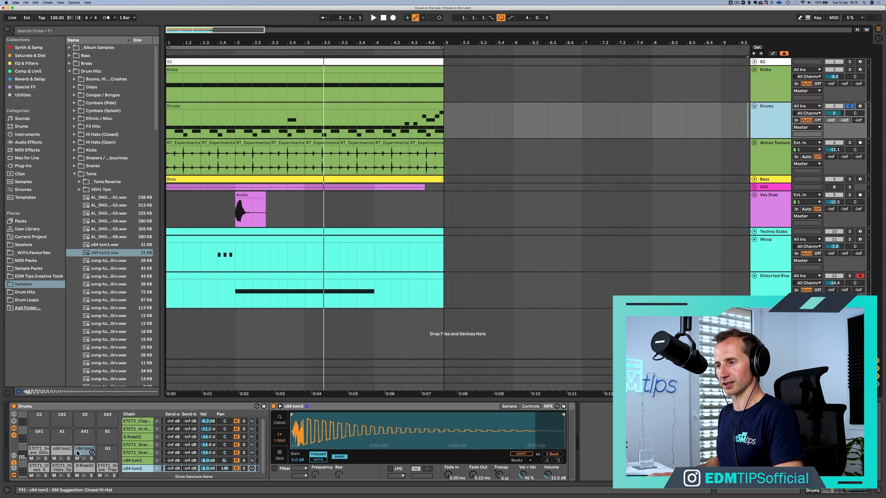
Step: Select the D Ride02 chain in the Drums rack and add a Compressor after its EQ Eight
{"action": "left_click", "coordinate": [101, 466]}
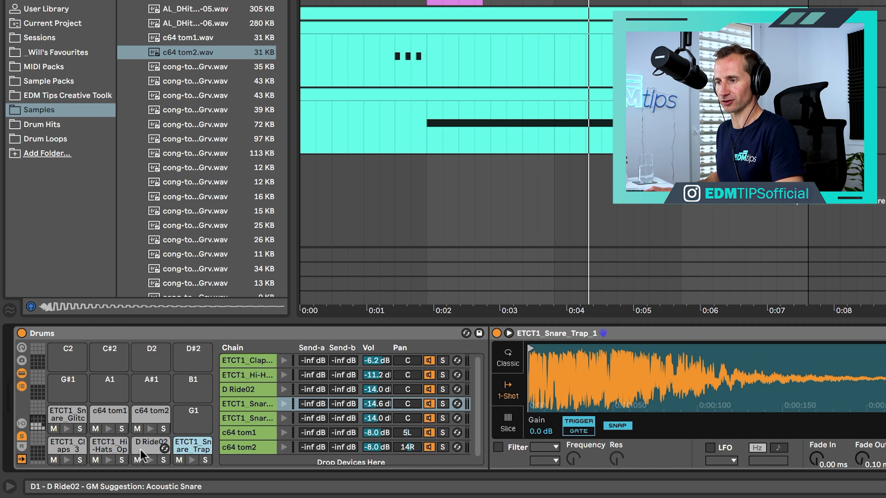
{"action": "left_click", "coordinate": [140, 450]}
{"action": "left_click", "coordinate": [149, 460]}
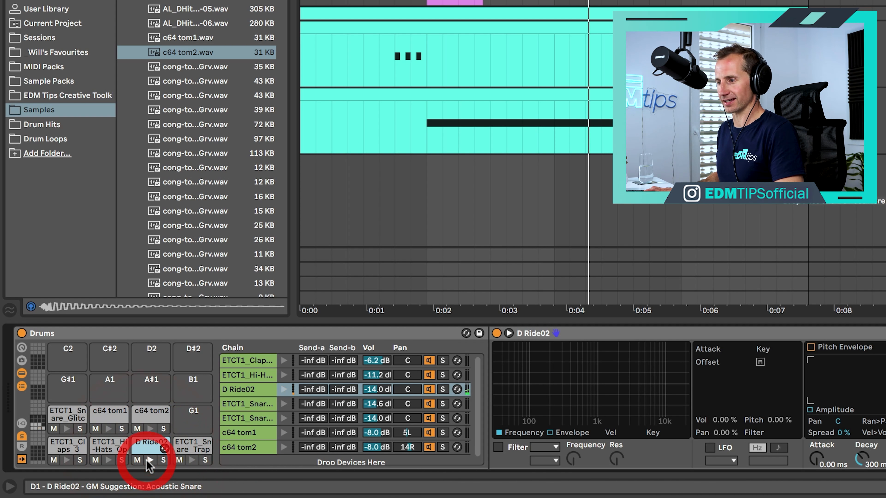
{"action": "left_click", "coordinate": [245, 389]}
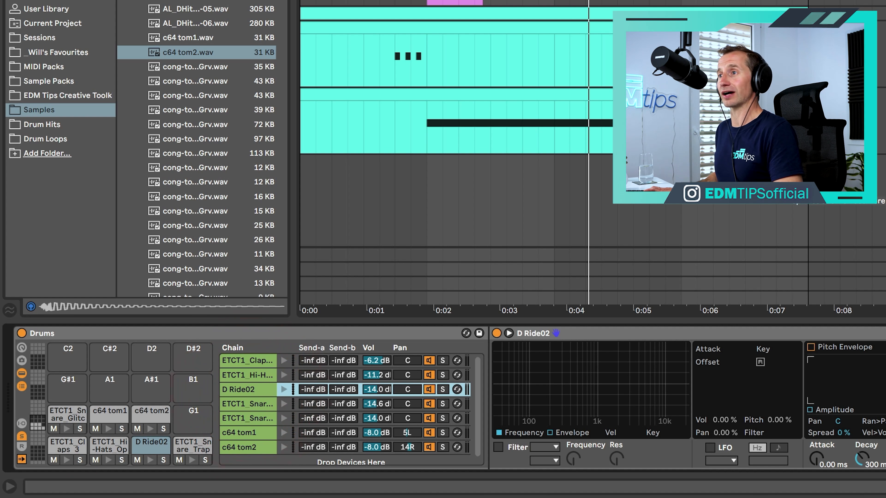
{"action": "left_click", "coordinate": [39, 1]}
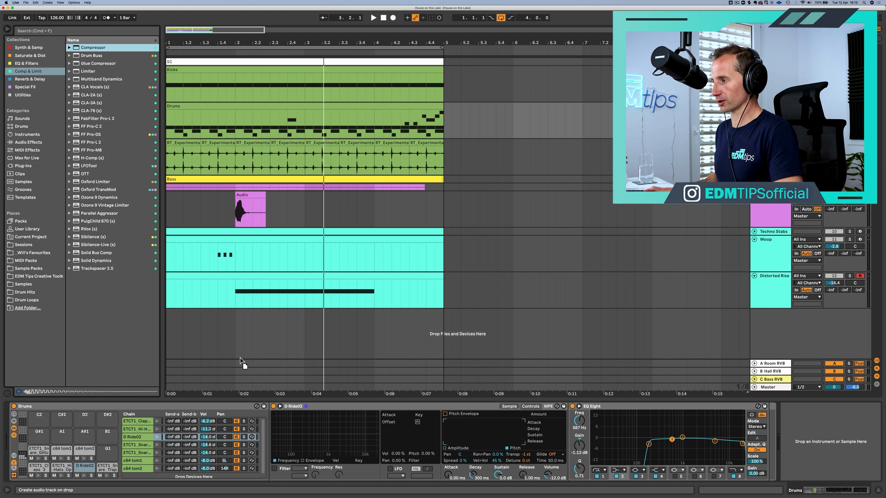
{"action": "left_click_drag", "start_coordinate": [357, 405], "coordinate": [531, 440]}
{"action": "left_click_drag", "start_coordinate": [588, 438], "coordinate": [722, 426]}
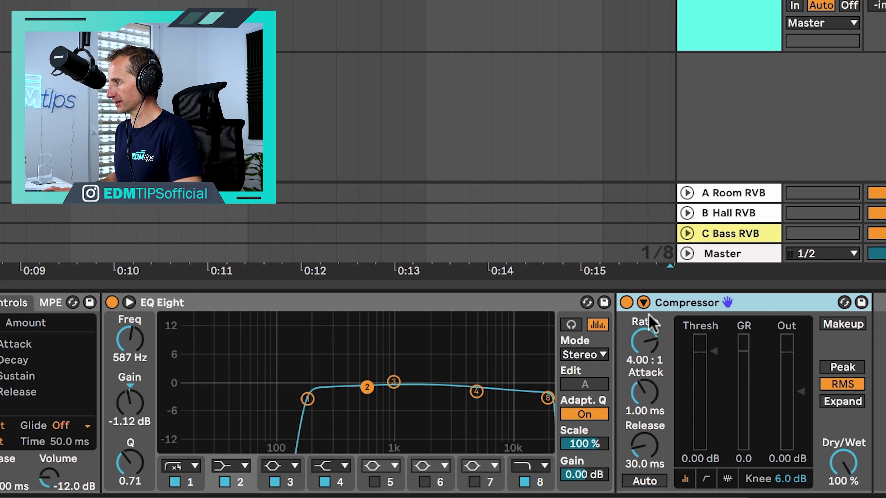
Step: Turn on the ride Compressor's sidechain and choose the SC track as its audio source
{"action": "left_click", "coordinate": [736, 406]}
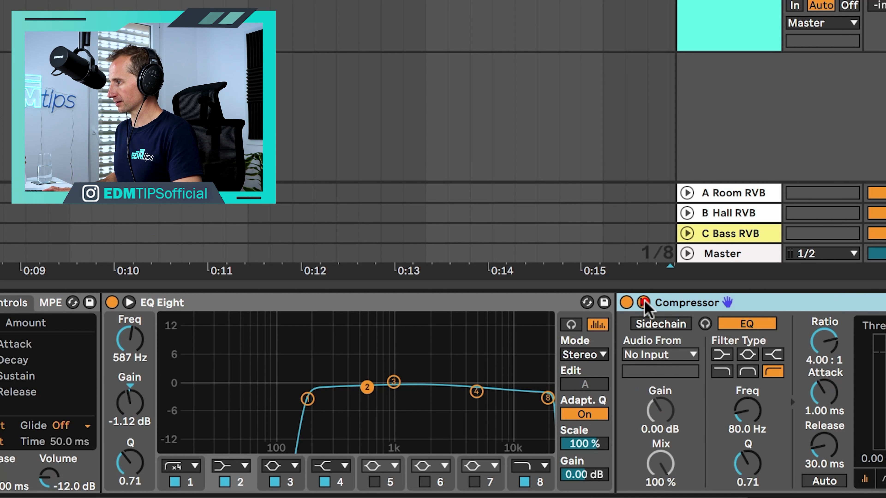
{"action": "left_click", "coordinate": [648, 322]}
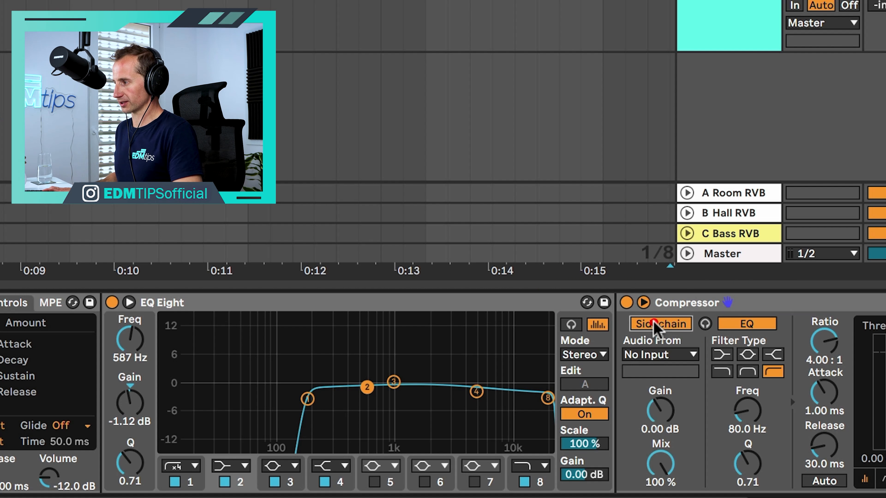
{"action": "left_click", "coordinate": [657, 355]}
{"action": "left_click", "coordinate": [645, 80]}
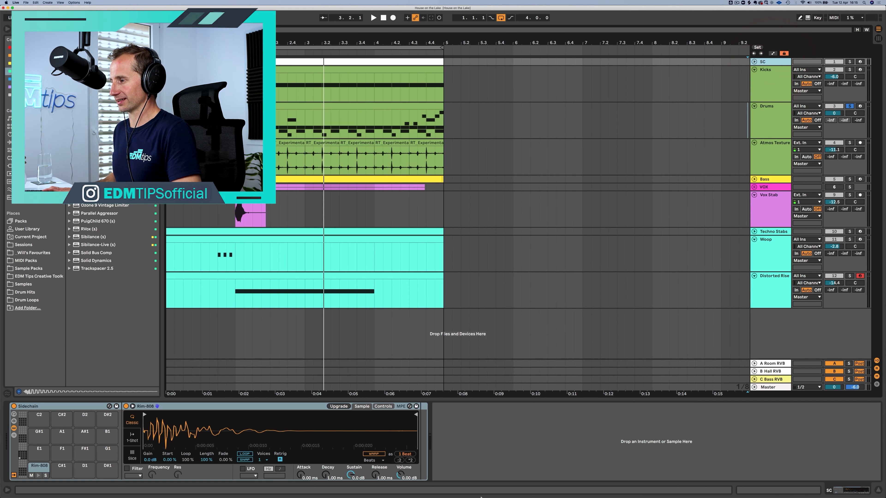
{"action": "mouse_move", "coordinate": [404, 485]}
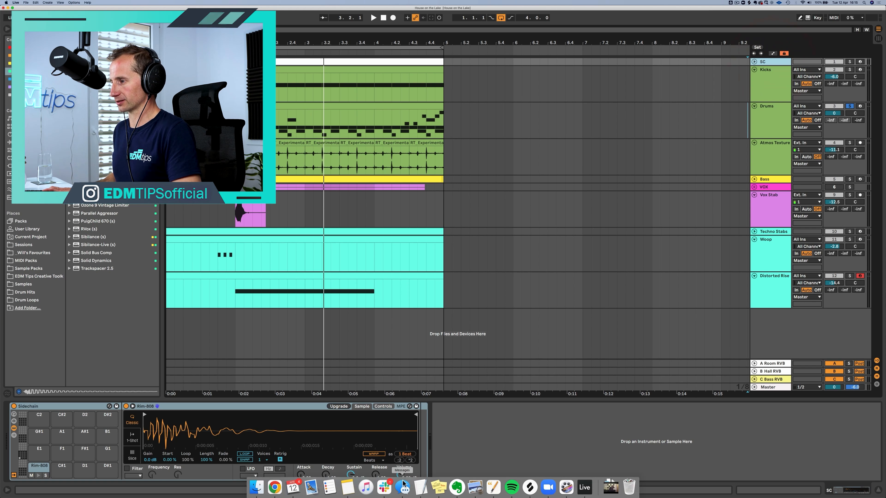
{"action": "right_click", "coordinate": [378, 490]}
{"action": "left_click", "coordinate": [389, 470]}
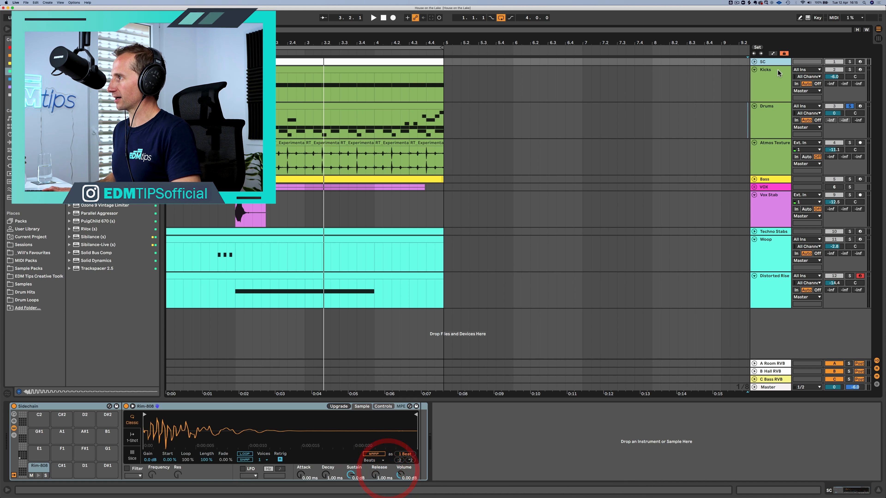
Step: Unfold the SC track to examine its trigger notes, and return to the Drums track's devices
{"action": "left_click", "coordinate": [755, 63]}
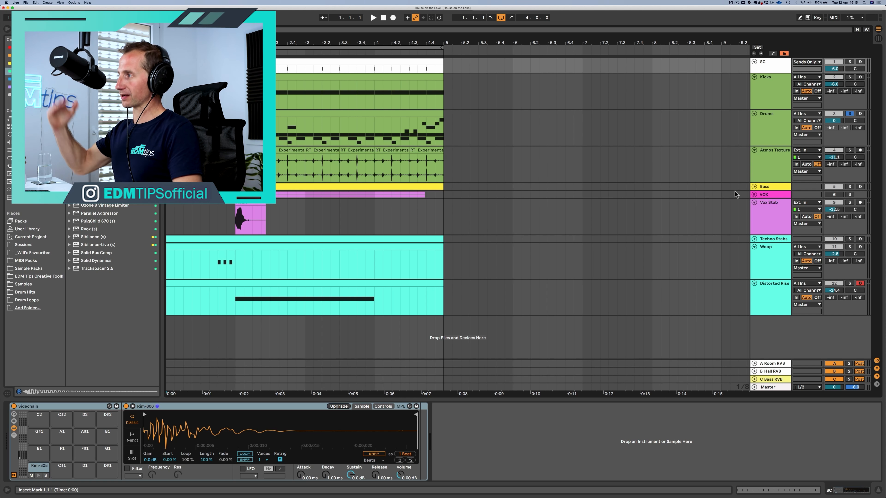
{"action": "left_click", "coordinate": [763, 124]}
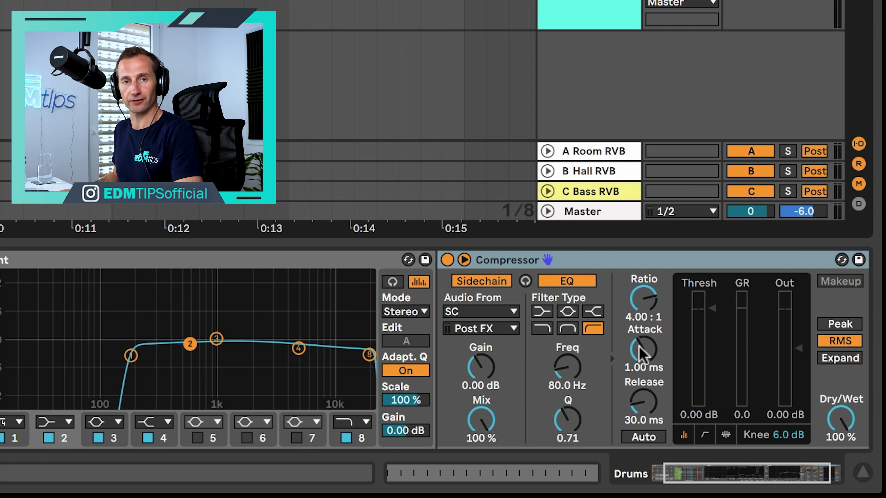
Step: Set the ride Compressor's attack to 0.01 ms, release to 13.6 ms and threshold to -inf dB during playback
{"action": "left_click_drag", "start_coordinate": [639, 348], "coordinate": [639, 373]}
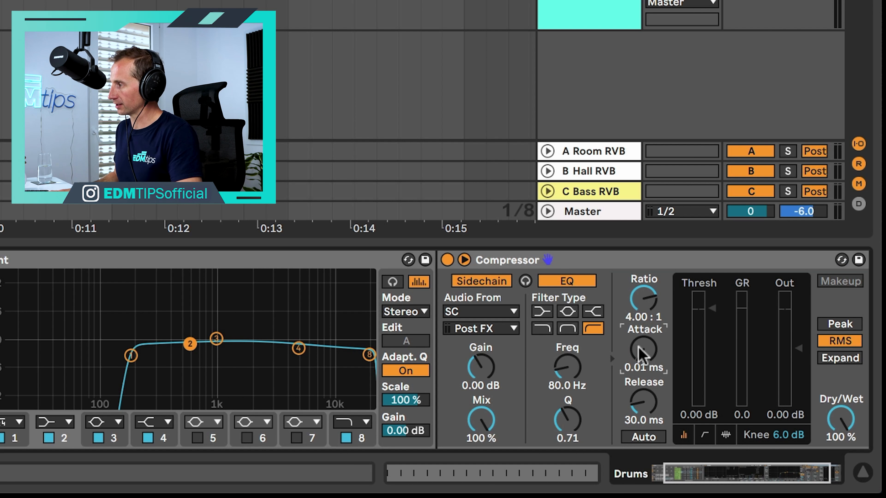
{"action": "key", "text": "space"}
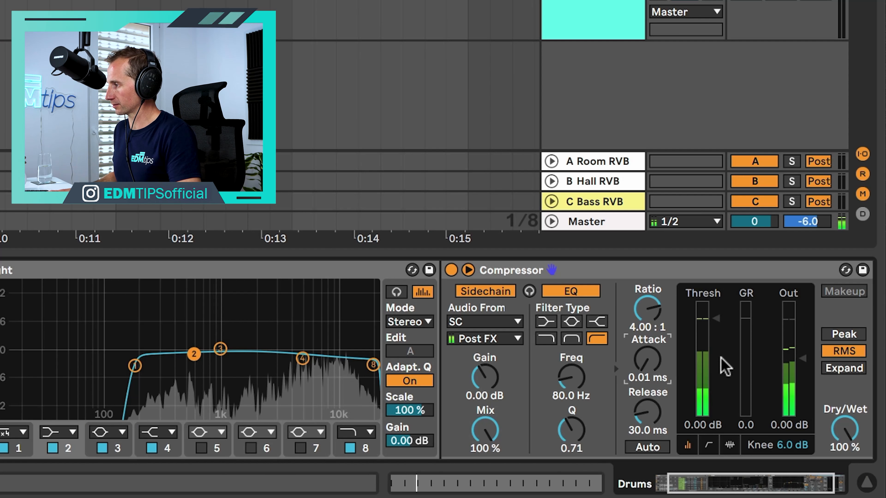
{"action": "left_click_drag", "start_coordinate": [666, 421], "coordinate": [665, 434]}
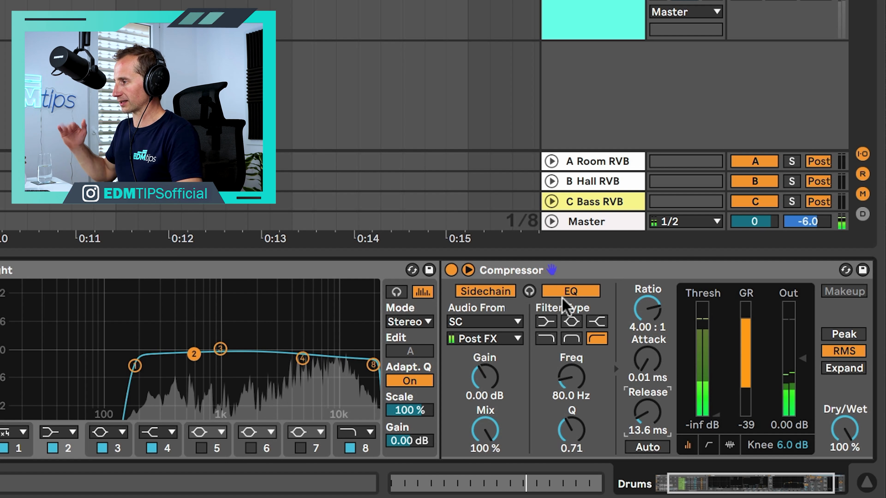
Step: Compare the ride with its Compressor bypassed and active, and lower the ratio to 3.32:1
{"action": "left_click", "coordinate": [452, 270]}
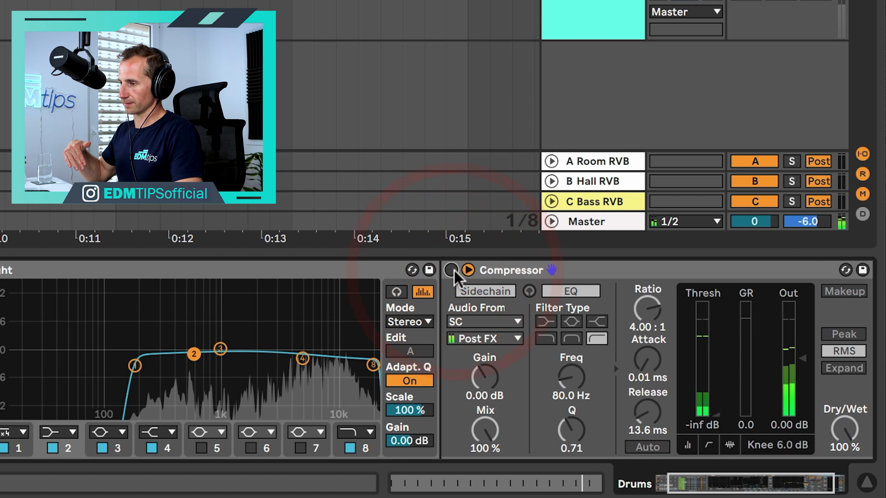
{"action": "left_click", "coordinate": [451, 270]}
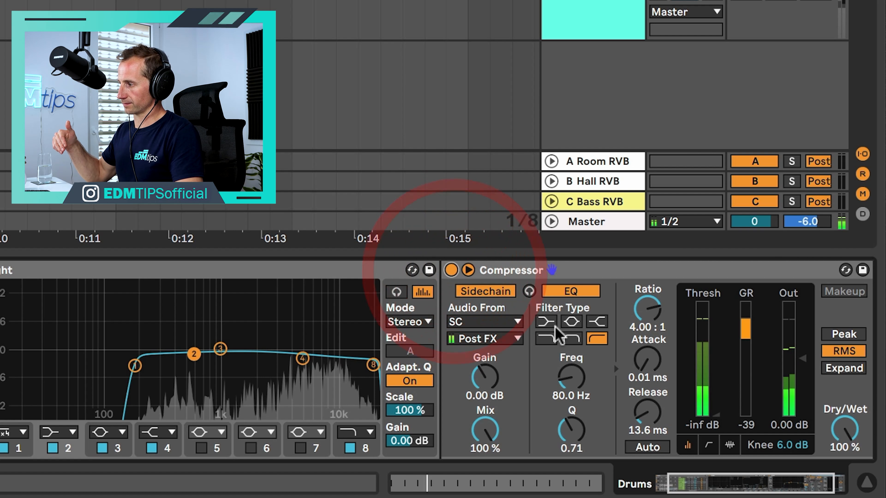
{"action": "left_click_drag", "start_coordinate": [657, 315], "coordinate": [657, 328]}
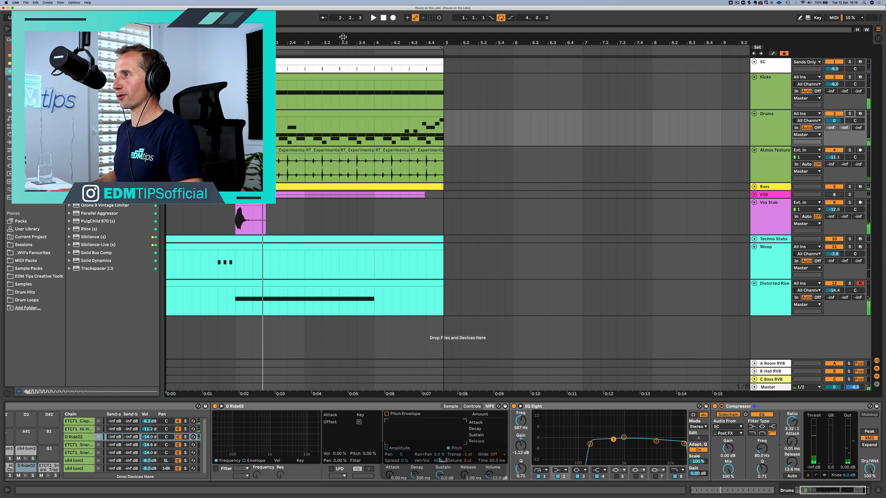
Step: Save the set and duplicate the four-bar loop across all tracks three times, filling the arrangement up to bar 17
{"action": "left_click_drag", "start_coordinate": [342, 42], "coordinate": [342, 21]}
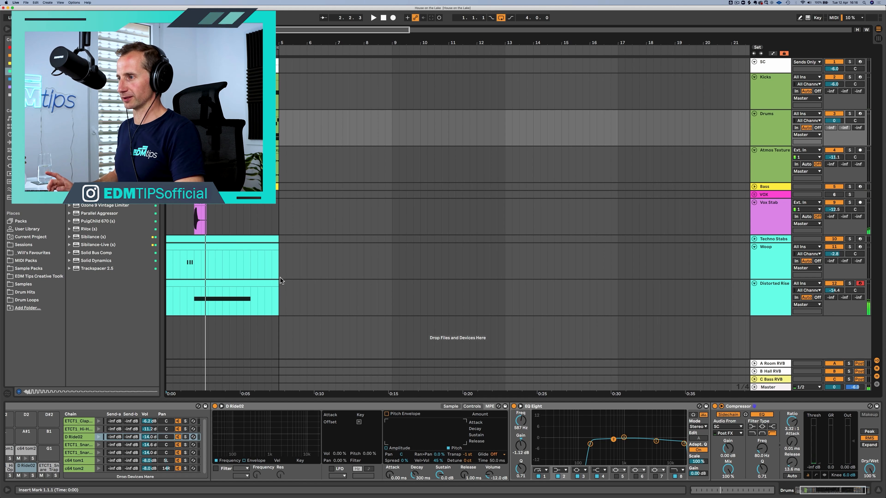
{"action": "key", "text": "super+s"}
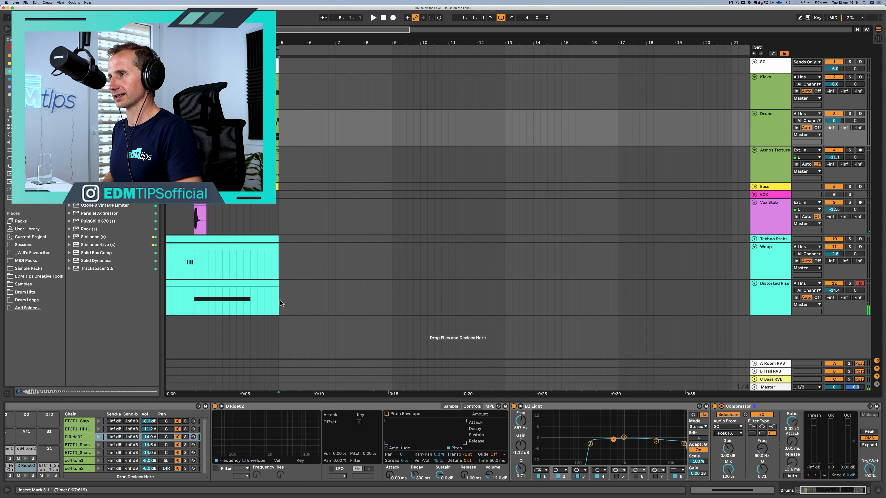
{"action": "left_click_drag", "start_coordinate": [278, 305], "coordinate": [82, 61]}
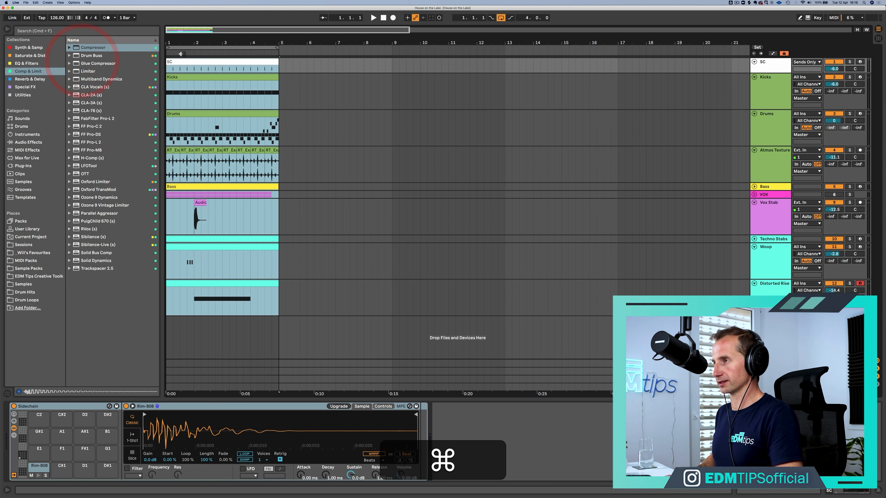
{"action": "key", "text": "super+d"}
{"action": "key", "text": "super+d"}
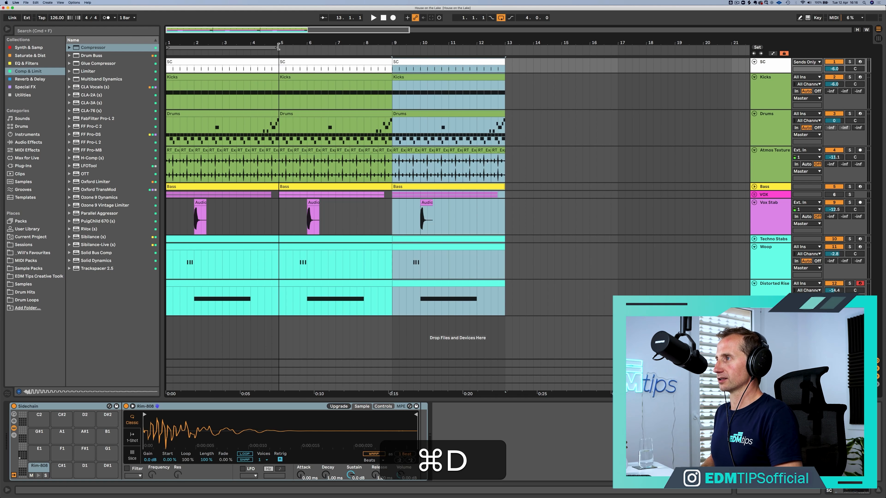
{"action": "key", "text": "super+d"}
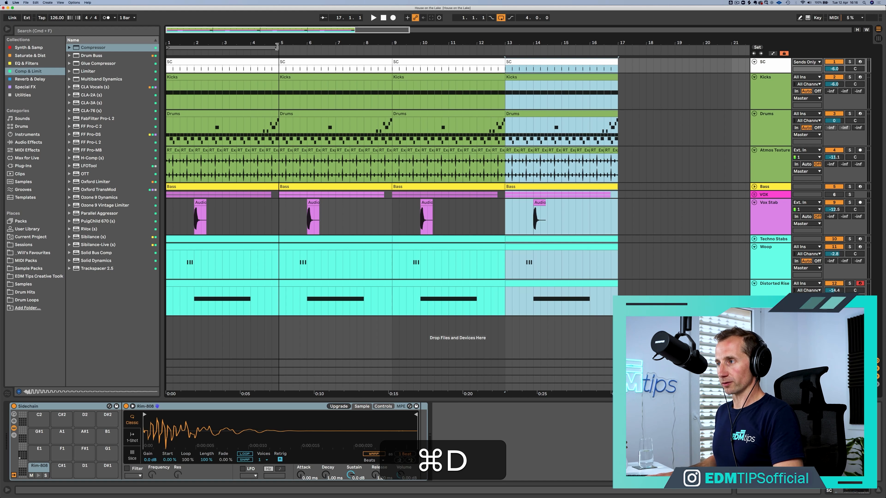
Step: Extend the arrangement loop to eight bars, and select the VOX group track
{"action": "left_click_drag", "start_coordinate": [277, 46], "coordinate": [390, 42]}
{"action": "left_click", "coordinate": [237, 245]}
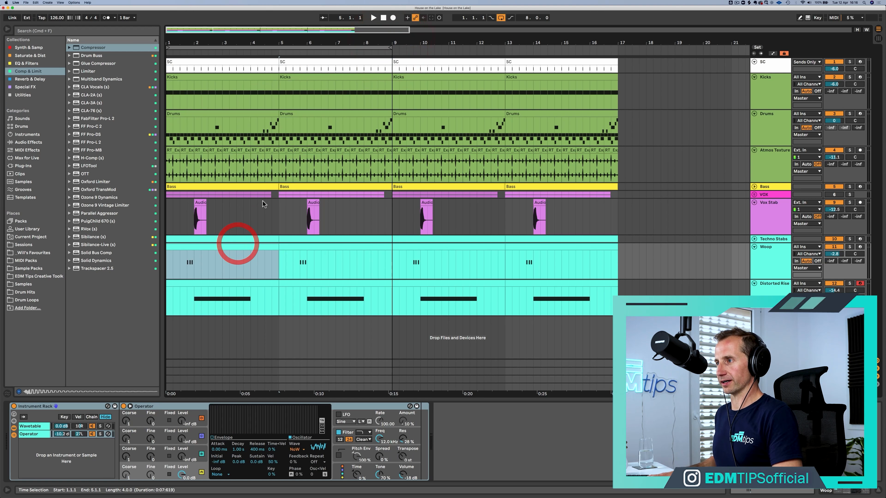
{"action": "left_click", "coordinate": [276, 195]}
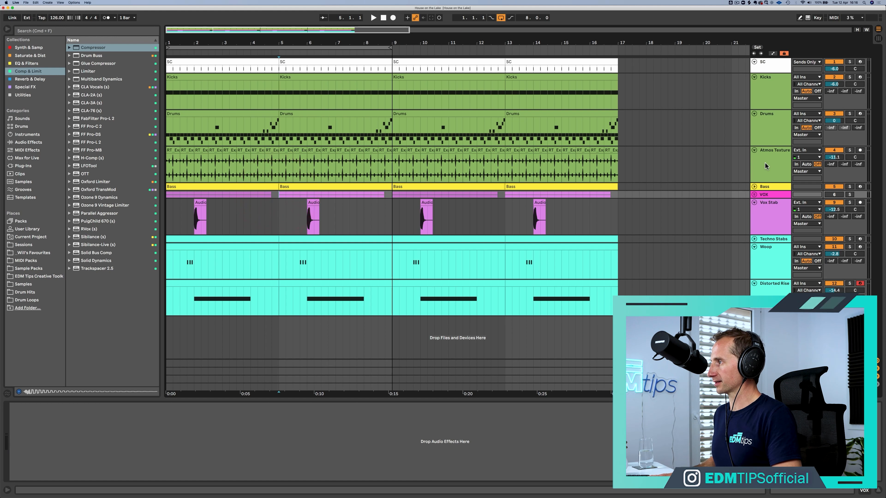
Step: Select the Bass and Kicks tracks and combine them into one group
{"action": "left_click", "coordinate": [766, 188]}
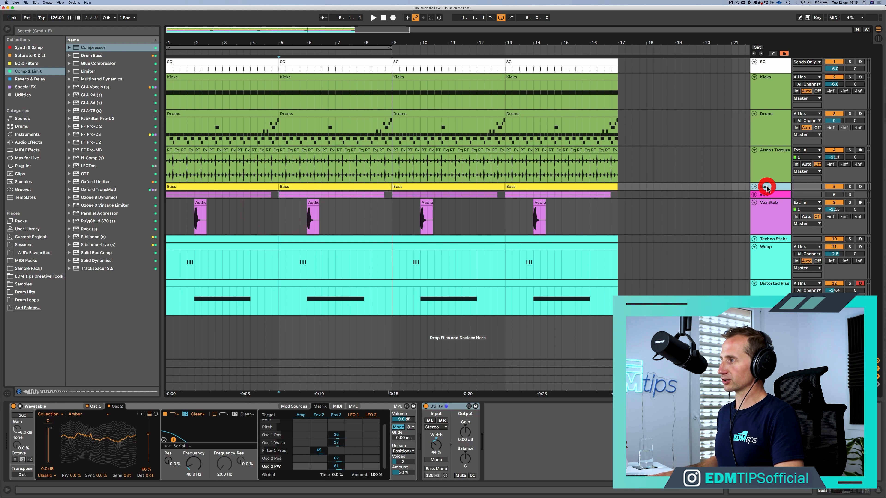
{"action": "left_click", "coordinate": [770, 83], "text": "super"}
{"action": "key", "text": "super+g"}
Step: Rename the new kick and bass group as "K + B" and colour it red
{"action": "left_click", "coordinate": [769, 79]}
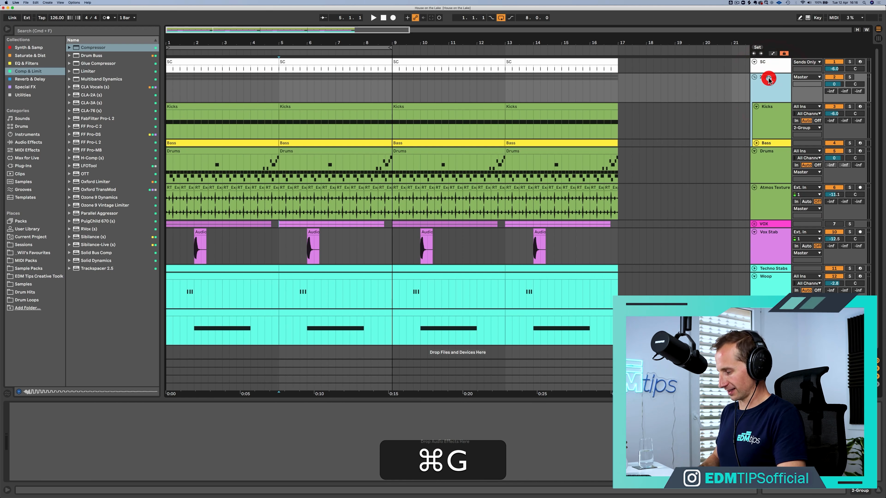
{"action": "key", "text": "super+r"}
{"action": "type", "text": "K"}
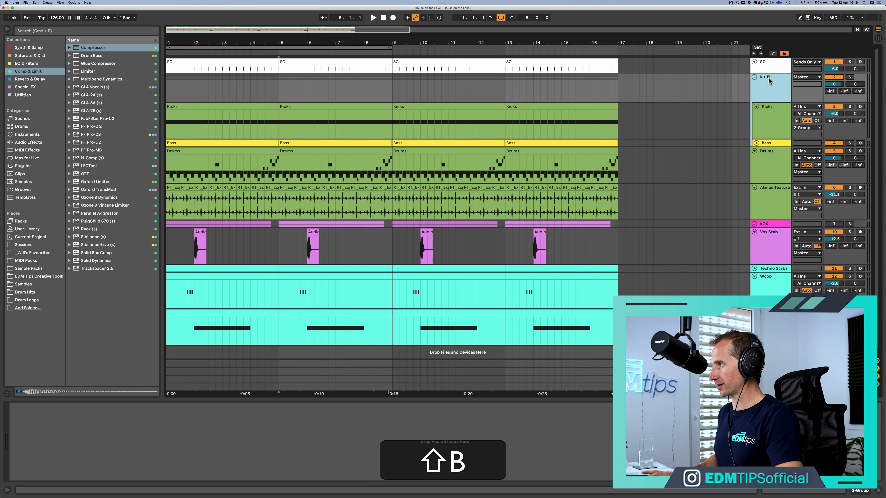
{"action": "type", "text": " + B"}
{"action": "key", "text": "Return"}
{"action": "right_click", "coordinate": [767, 80]}
{"action": "left_click", "coordinate": [775, 198]}
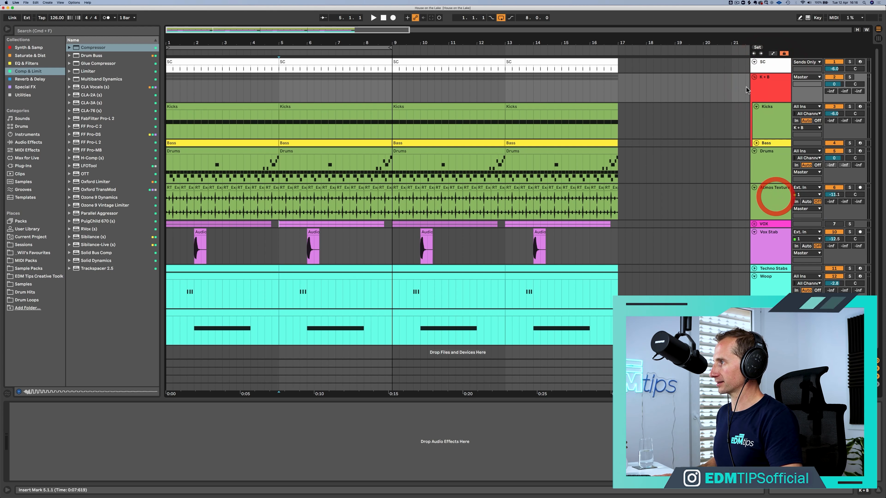
{"action": "left_click", "coordinate": [765, 89]}
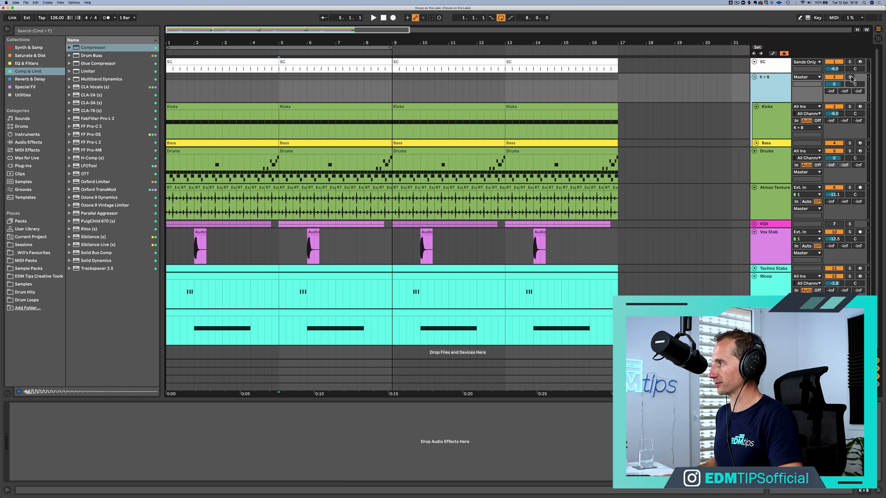
Step: Solo the K + B group, audition it briefly from bar 5 and return playback to the start
{"action": "left_click", "coordinate": [850, 78]}
{"action": "left_click", "coordinate": [779, 84]}
{"action": "key", "text": "space"}
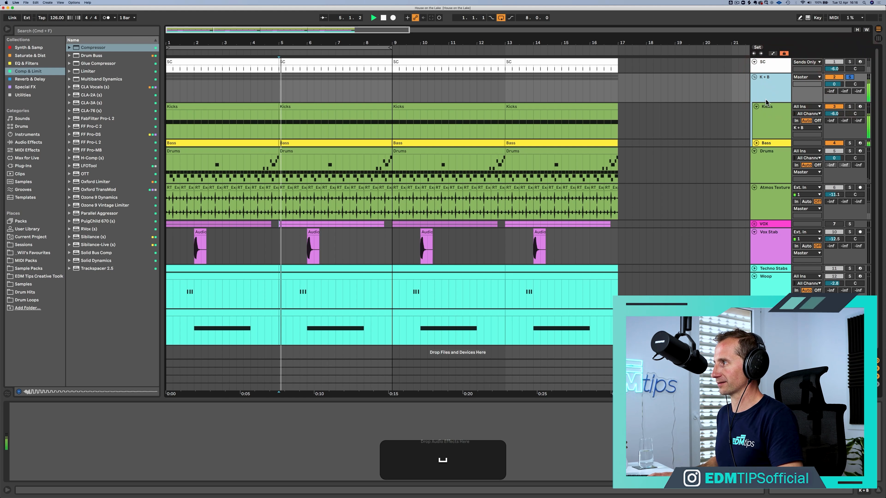
{"action": "key", "text": "space"}
{"action": "left_click", "coordinate": [383, 19]}
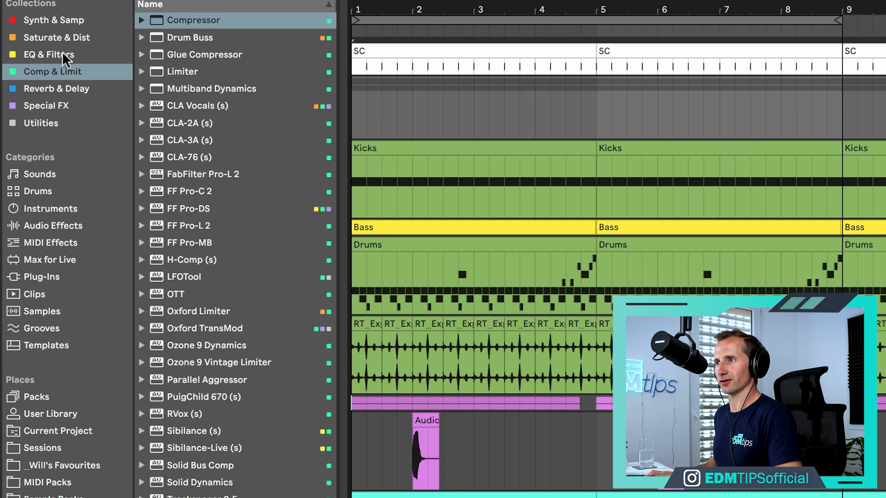
Step: Add an EQ Eight to the K + B group with a steep x4 low cut at 156 Hz, and start playback
{"action": "left_click", "coordinate": [64, 55]}
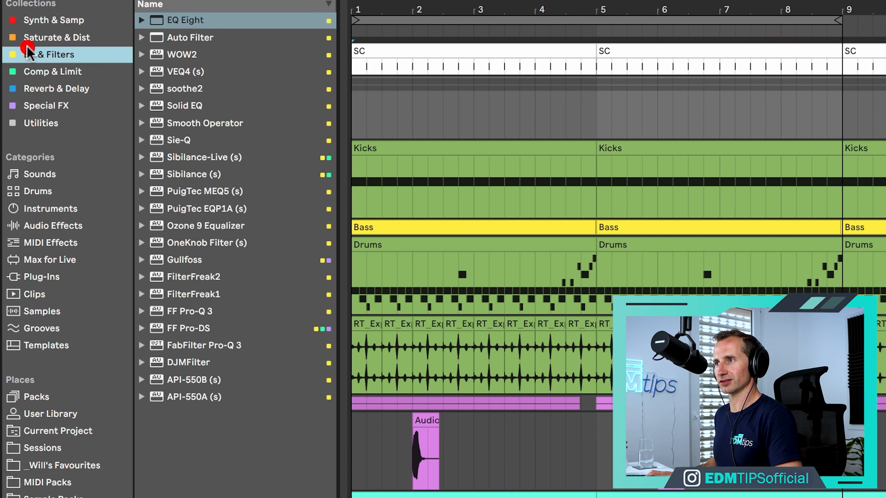
{"action": "left_click", "coordinate": [45, 71]}
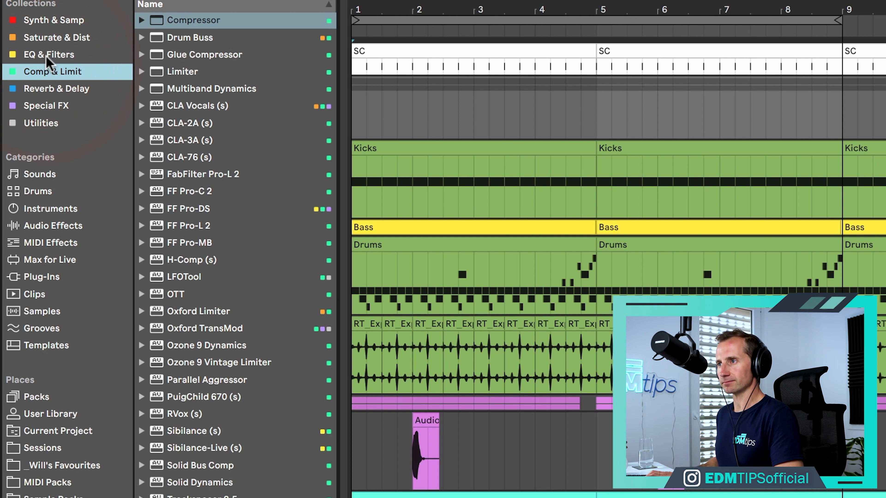
{"action": "left_click", "coordinate": [45, 55]}
{"action": "left_click", "coordinate": [166, 22]}
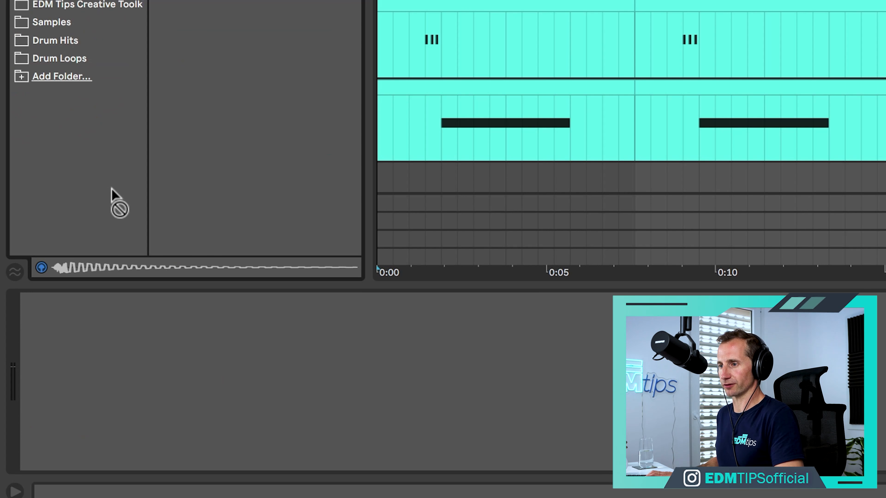
{"action": "left_click_drag", "start_coordinate": [119, 202], "coordinate": [44, 331]}
{"action": "key", "text": "space"}
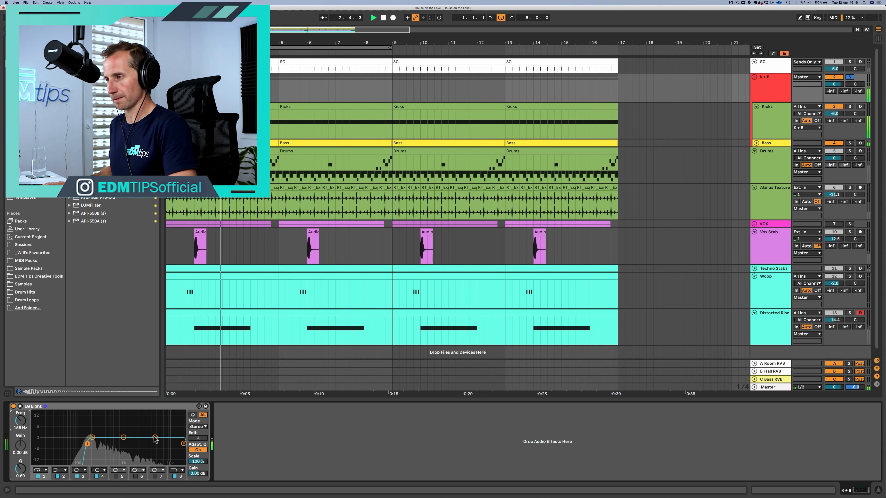
Step: Unfold the Bass track and set its volume to 3.8 dB and the K + B group's volume to -0.3 dB
{"action": "left_click", "coordinate": [756, 144]}
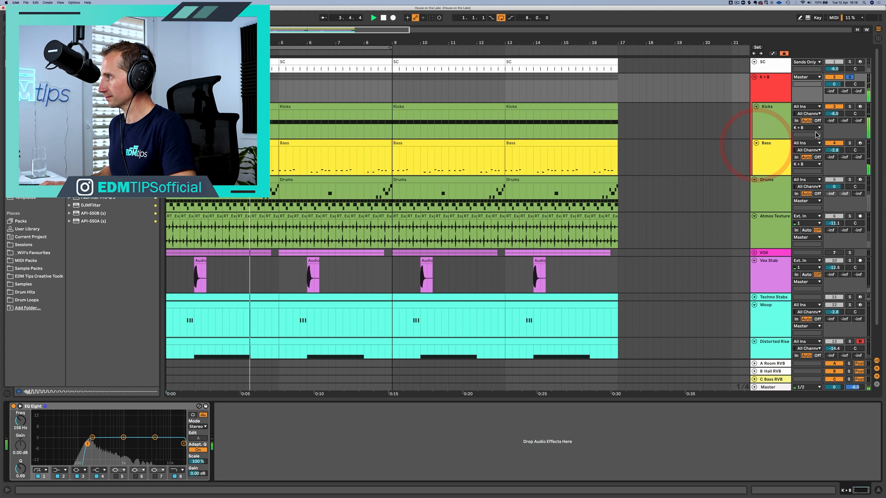
{"action": "left_click", "coordinate": [836, 84]}
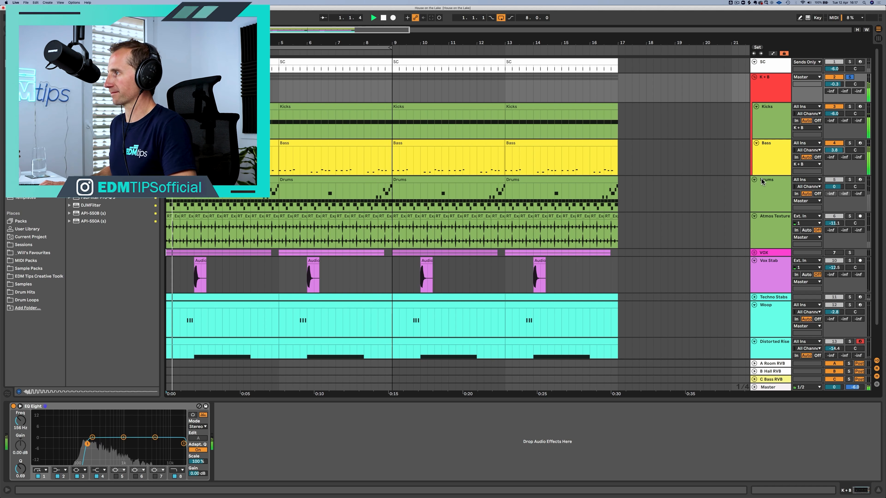
{"action": "left_click", "coordinate": [766, 169]}
{"action": "left_click", "coordinate": [767, 88]}
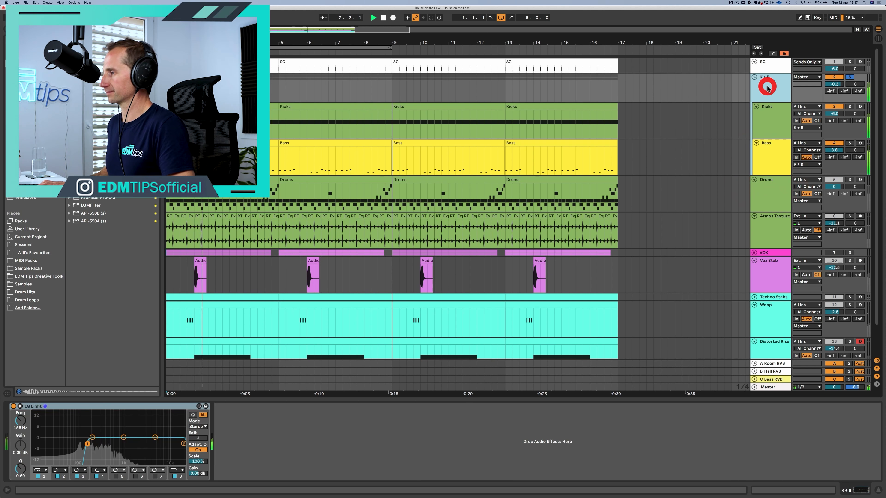
{"action": "key", "text": "space"}
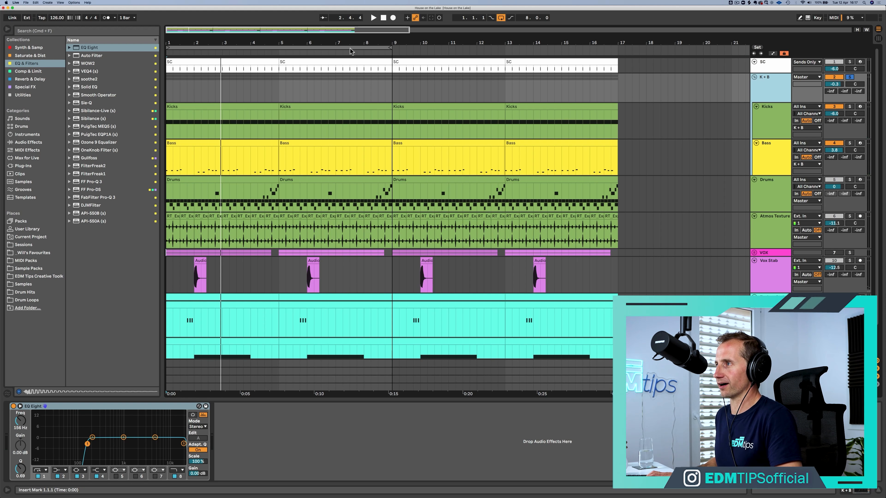
Step: Extend the arrangement loop to 16 bars and play back the K + B group through its EQ Eight
{"action": "left_click_drag", "start_coordinate": [389, 49], "coordinate": [621, 43]}
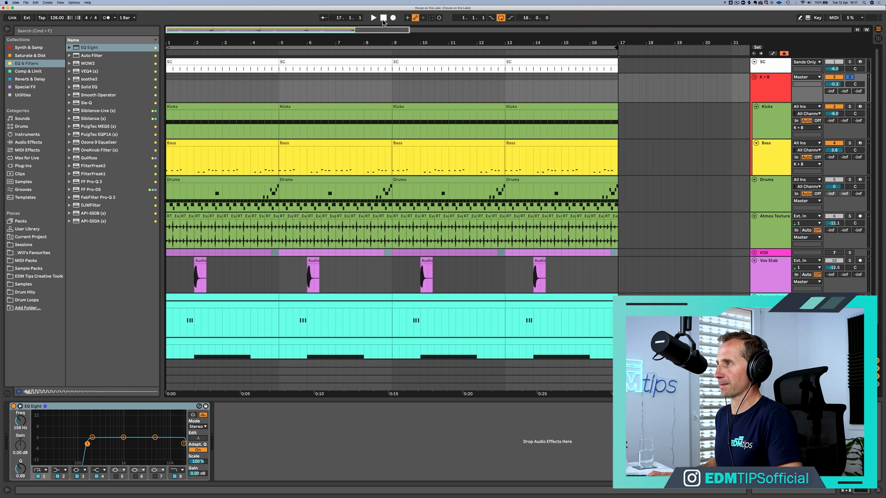
{"action": "key", "text": "space"}
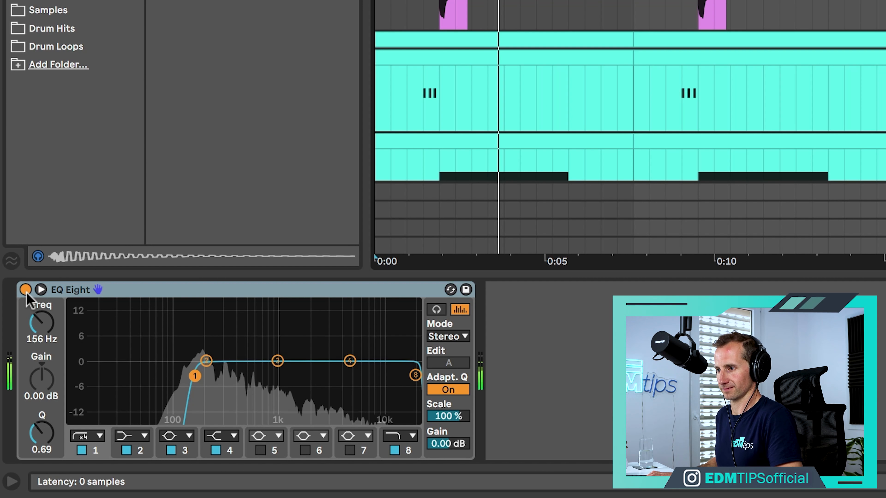
{"action": "right_click", "coordinate": [26, 294]}
{"action": "left_click", "coordinate": [194, 291]}
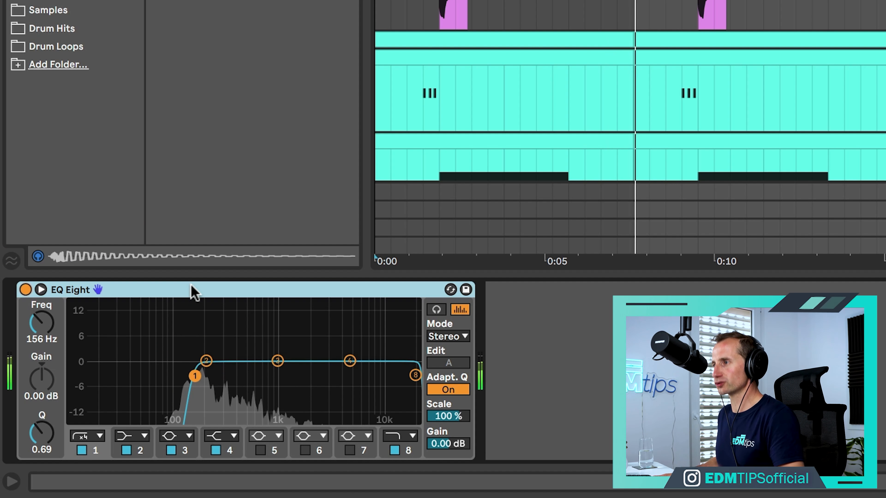
{"action": "key", "text": "space"}
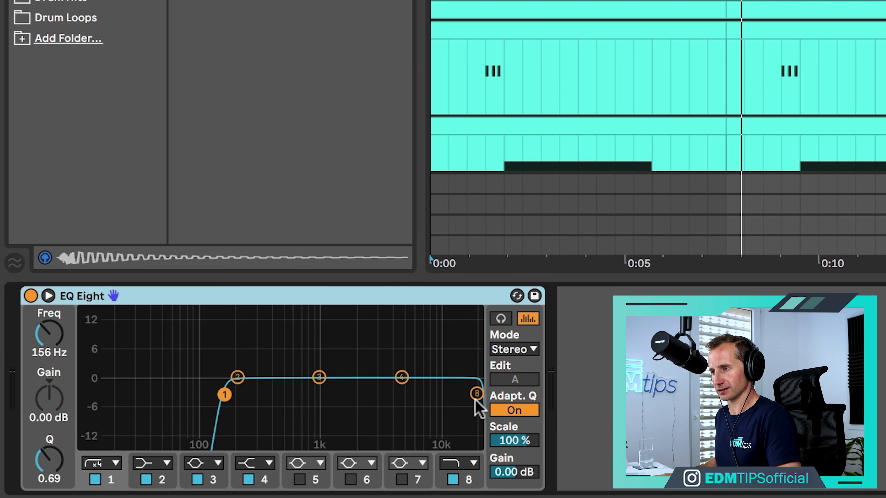
Step: Lower the high-cut band 8 of the K + B group's EQ Eight to 1.90 kHz with a Q of 1.37
{"action": "left_click", "coordinate": [184, 444]}
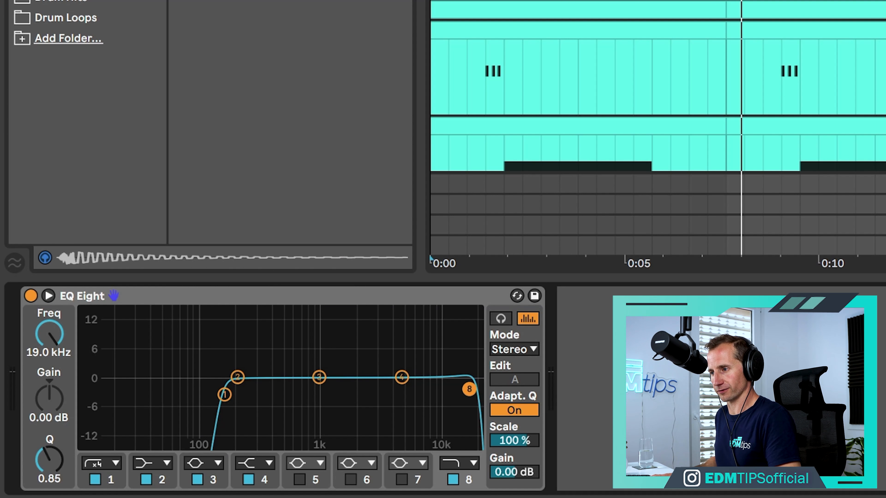
{"action": "key", "text": "space"}
{"action": "left_click_drag", "start_coordinate": [456, 395], "coordinate": [352, 377]}
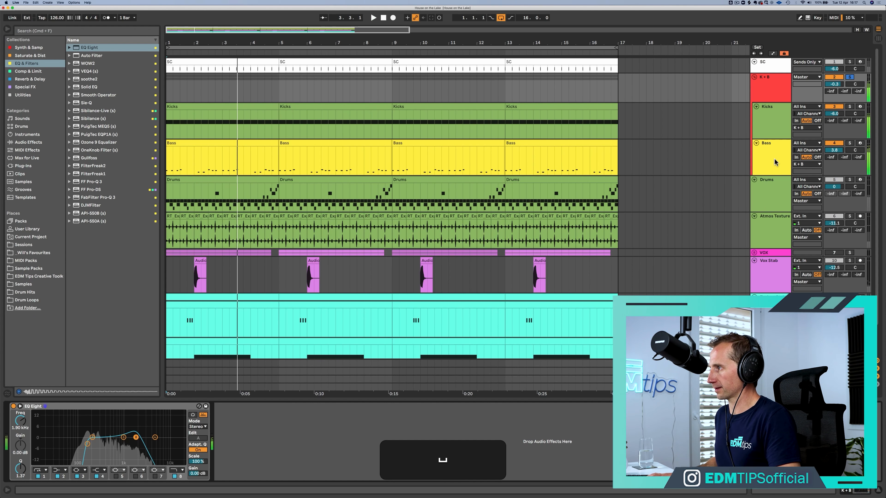
Step: Raise the resonance of filter 1 in the Bass track's Wavetable to 63 % during playback
{"action": "left_click", "coordinate": [772, 158]}
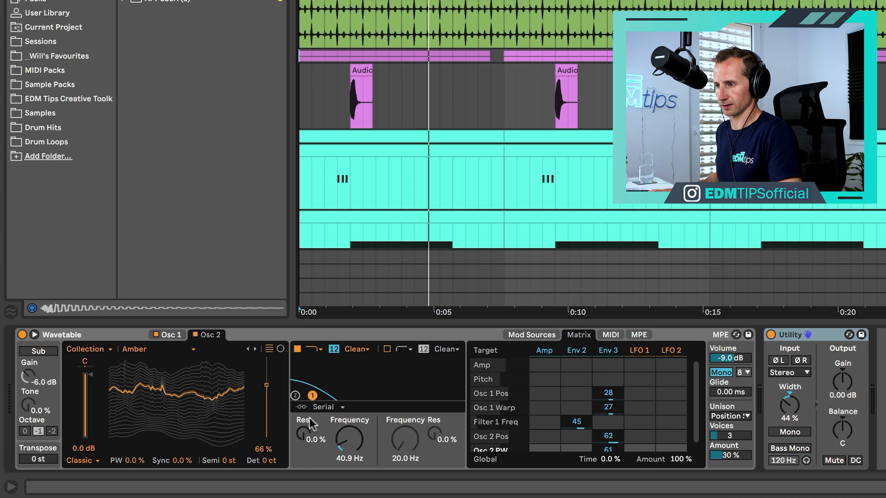
{"action": "left_click_drag", "start_coordinate": [168, 455], "coordinate": [168, 435]}
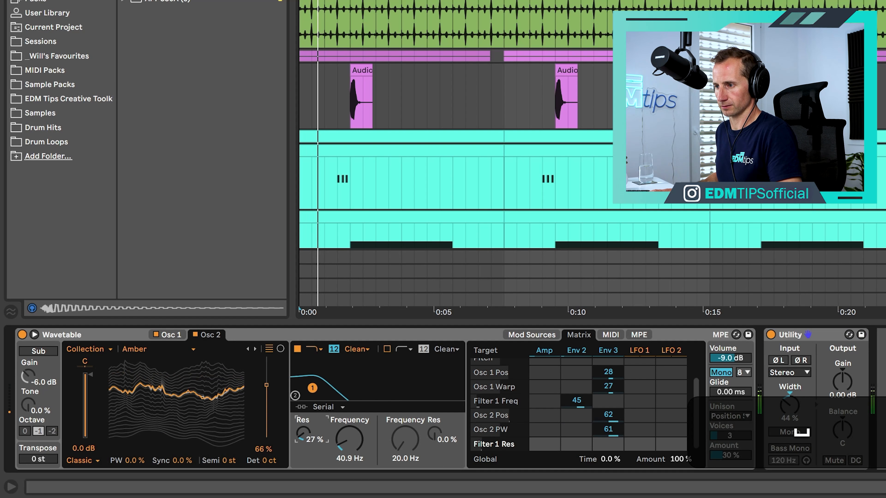
{"action": "left_click_drag", "start_coordinate": [303, 433], "coordinate": [303, 436]}
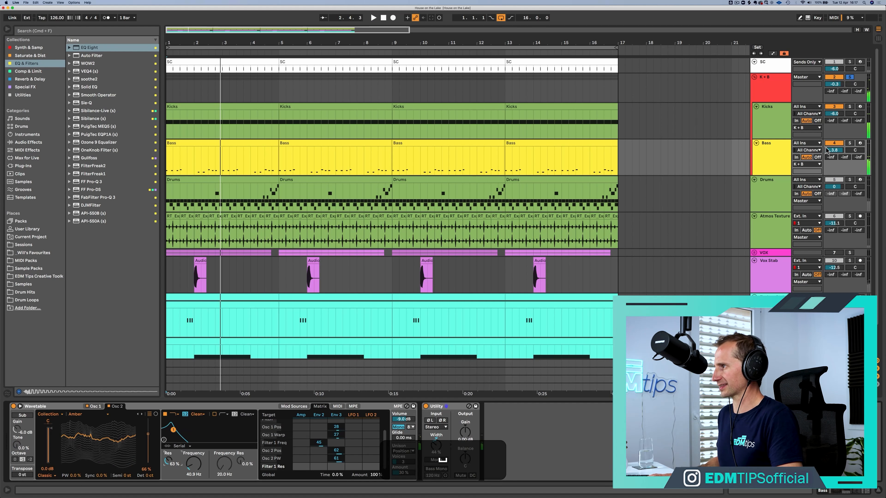
Step: Set the Bass track's volume to 0 dB, solo it and audition it from the start and from bar 5
{"action": "left_click", "coordinate": [830, 150]}
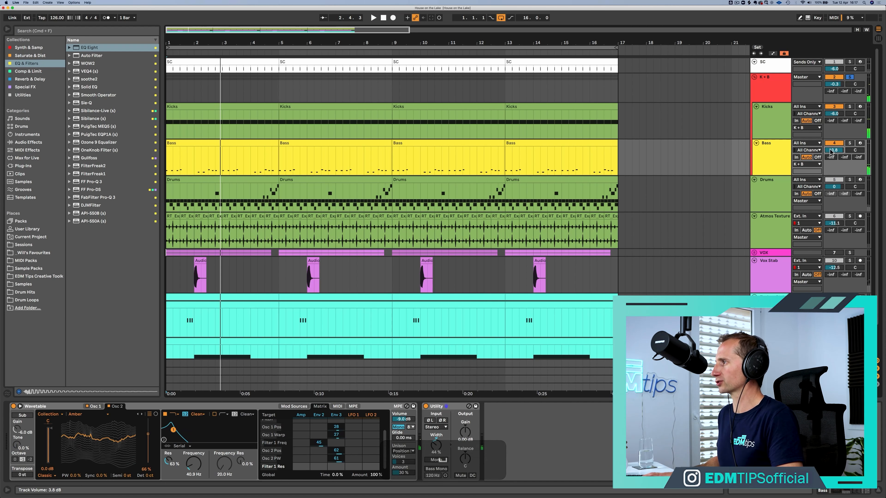
{"action": "type", "text": "0"}
{"action": "key", "text": "space"}
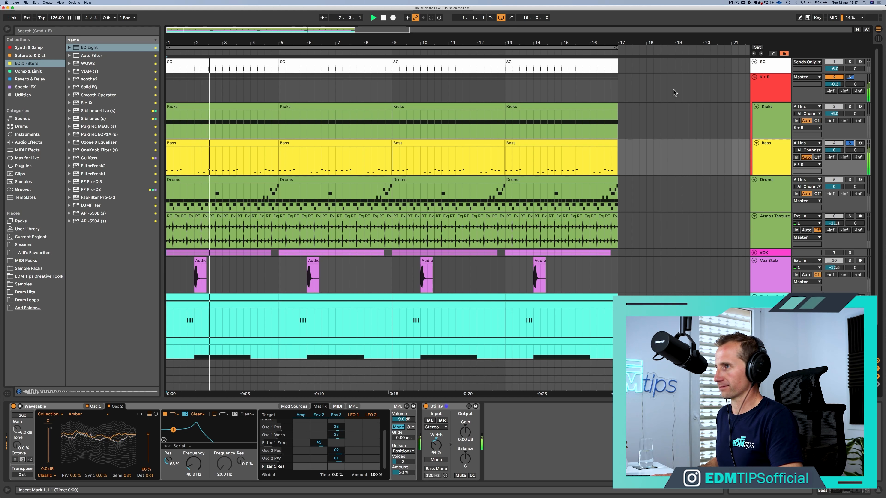
{"action": "key", "text": "space"}
{"action": "left_click", "coordinate": [275, 164]}
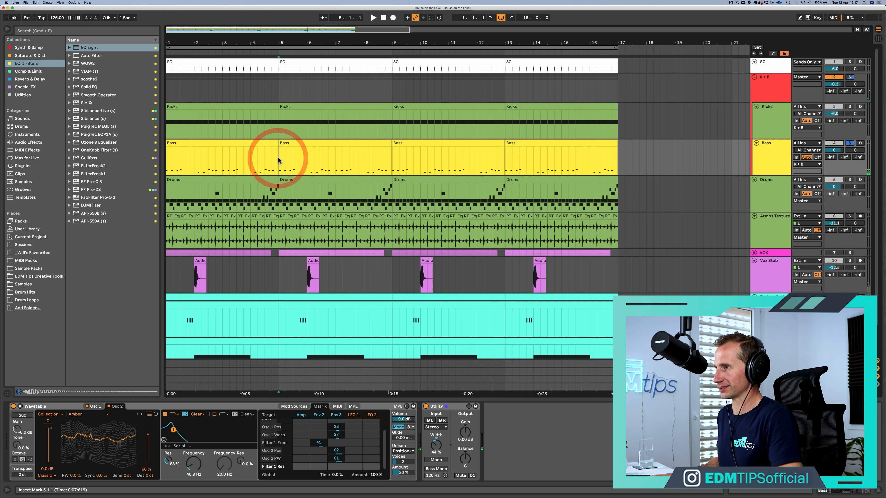
{"action": "key", "text": "space"}
{"action": "key", "text": "space"}
Step: Show the device-on automation of the K + B group's EQ Eight in the arrangement
{"action": "left_click", "coordinate": [767, 86]}
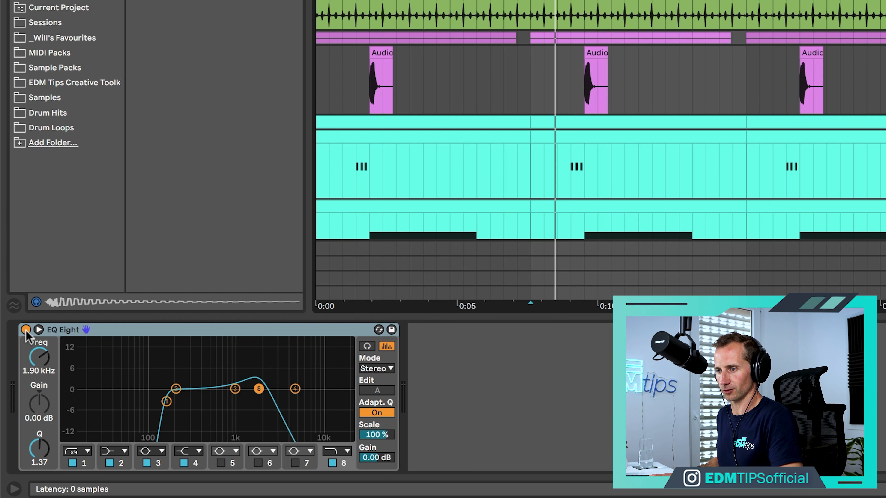
{"action": "right_click", "coordinate": [13, 406]}
{"action": "left_click", "coordinate": [51, 352]}
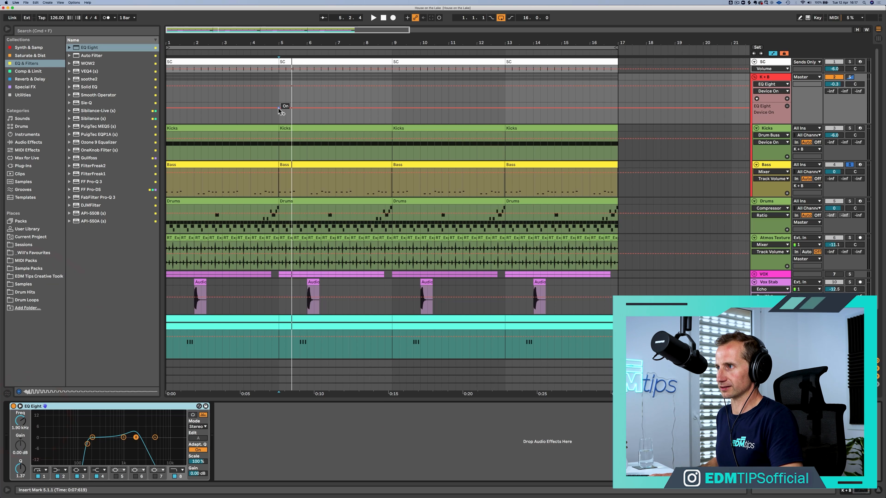
{"action": "mouse_move", "coordinate": [278, 109]}
{"action": "left_mouse_down"}
{"action": "mouse_move", "coordinate": [286, 117]}
{"action": "mouse_move", "coordinate": [257, 119]}
{"action": "mouse_move", "coordinate": [279, 108]}
{"action": "left_mouse_up"}
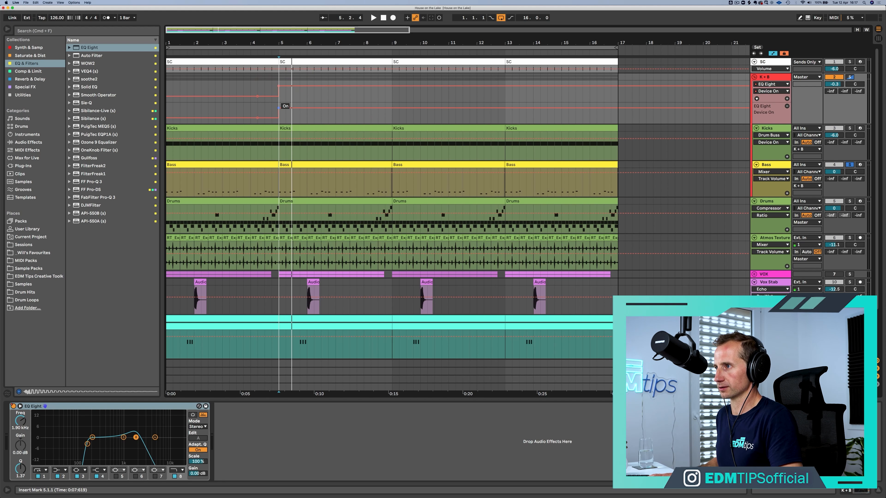
{"action": "key", "text": "super+z"}
{"action": "key", "text": "super+z"}
Step: Automate the K + B group's EQ Eight to switch off at bar 5, and play the transition
{"action": "left_click", "coordinate": [278, 109]}
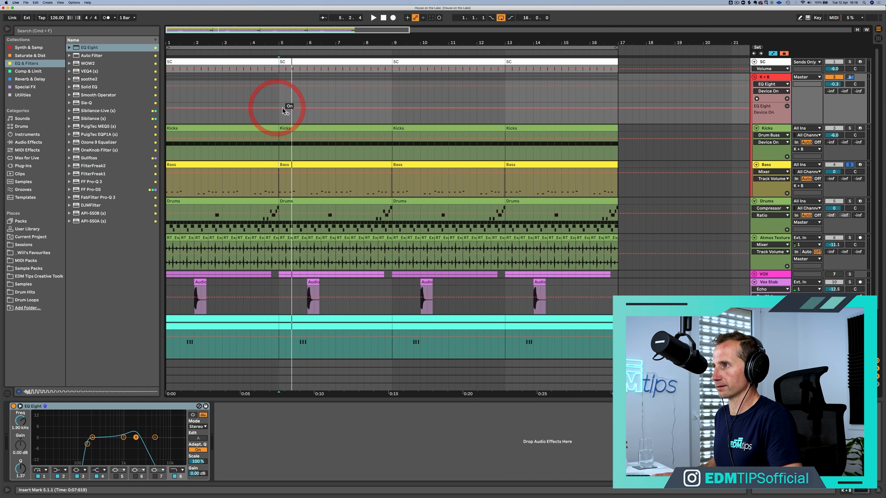
{"action": "left_click_drag", "start_coordinate": [277, 110], "coordinate": [286, 117]}
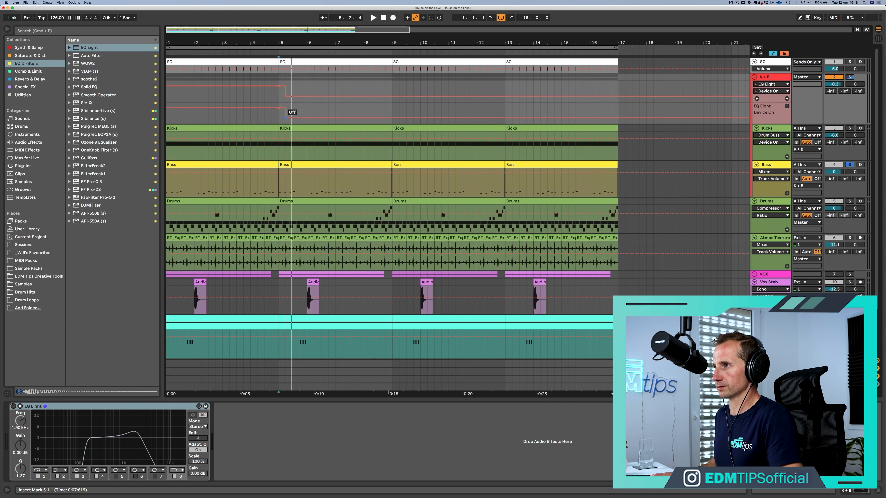
{"action": "left_click", "coordinate": [264, 53]}
{"action": "mouse_move", "coordinate": [275, 43]}
{"action": "left_mouse_down"}
{"action": "mouse_move", "coordinate": [275, 73]}
{"action": "mouse_move", "coordinate": [275, 44]}
{"action": "left_mouse_up"}
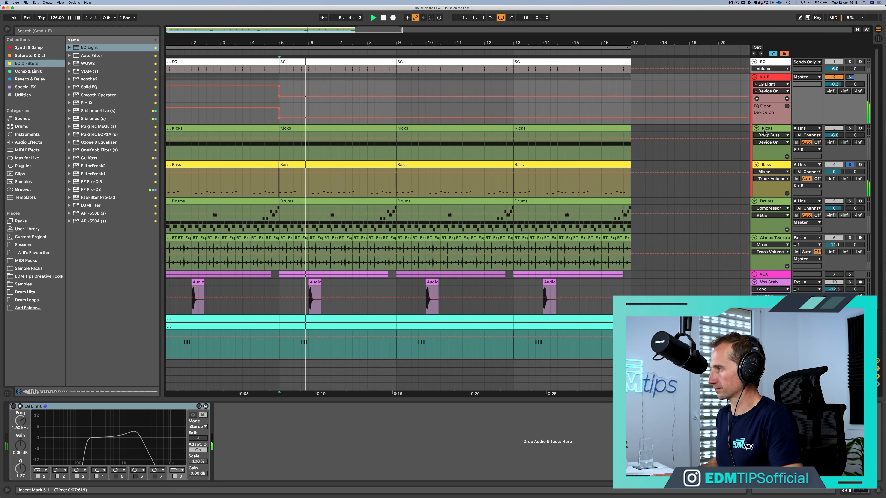
Step: Set the resonance of filter 1 in the Bass track's Wavetable to 0.0 % during playback
{"action": "left_click", "coordinate": [774, 168]}
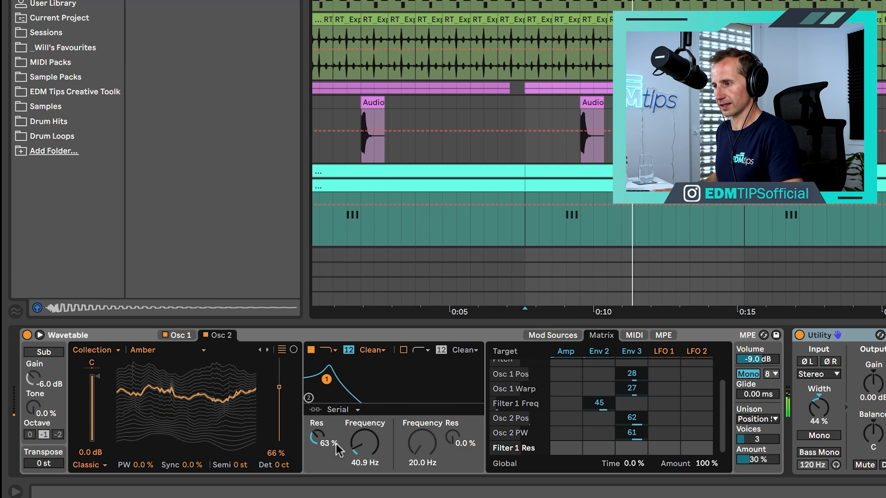
{"action": "left_click_drag", "start_coordinate": [318, 443], "coordinate": [318, 443]}
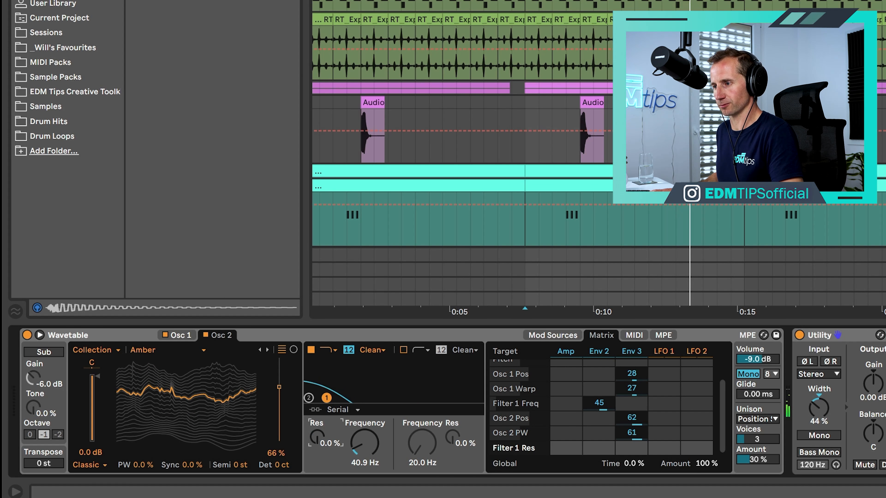
Step: Undo the filter 1 resonance change in the Bass track's Wavetable and unsolo the Bass track
{"action": "key", "text": "super"}
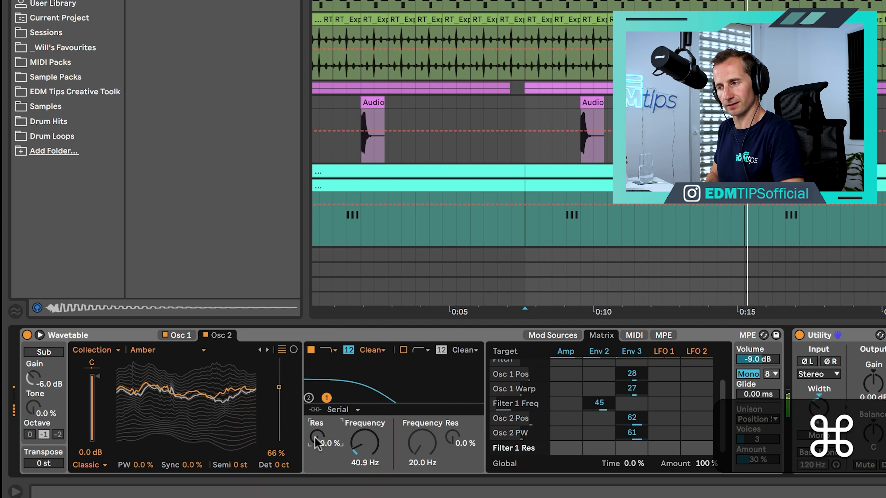
{"action": "key", "text": "super+z"}
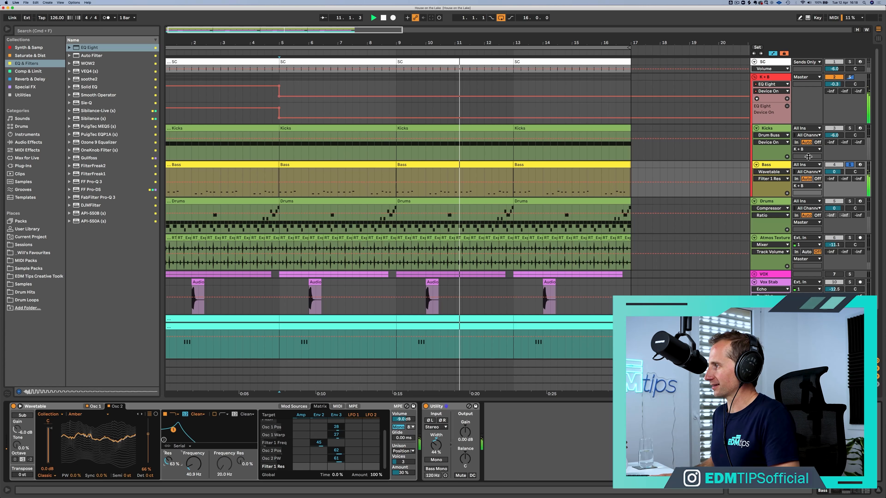
{"action": "left_click", "coordinate": [849, 165]}
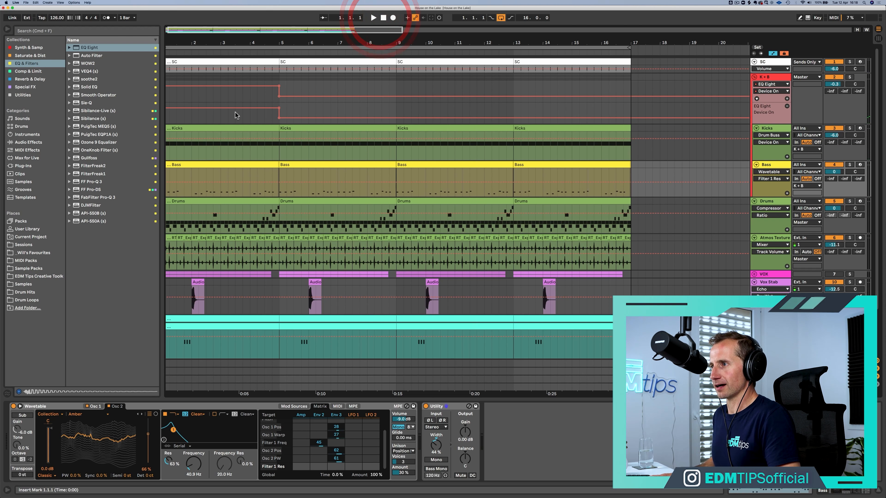
Step: Delete the D Ride02 notes on the first three beats of the Drums clip at bar 5 and play it
{"action": "mouse_move", "coordinate": [280, 44]}
{"action": "left_mouse_down"}
{"action": "mouse_move", "coordinate": [279, 129]}
{"action": "mouse_move", "coordinate": [280, 84]}
{"action": "mouse_move", "coordinate": [225, 42]}
{"action": "left_mouse_up"}
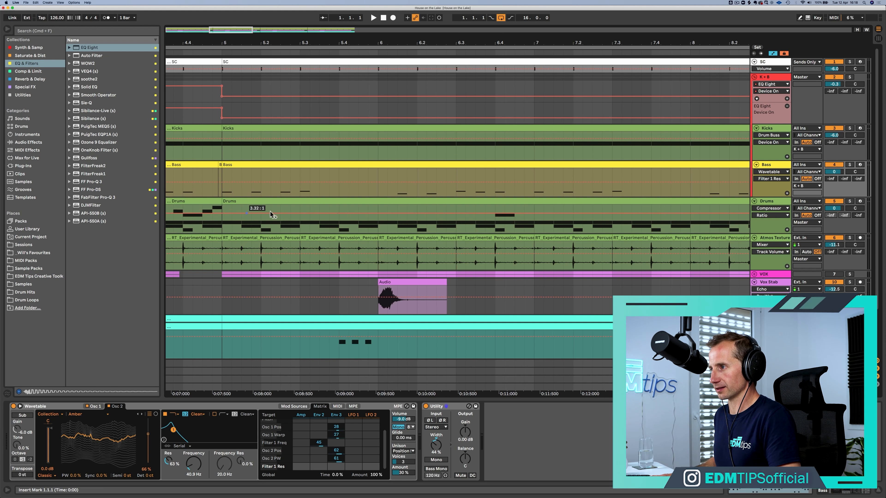
{"action": "double_click", "coordinate": [250, 201]}
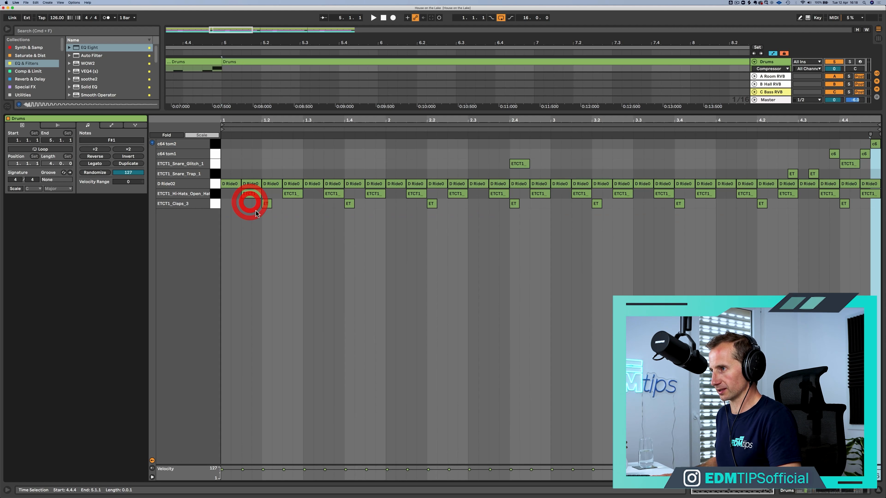
{"action": "left_click", "coordinate": [226, 183]}
{"action": "left_click_drag", "start_coordinate": [323, 182], "coordinate": [326, 178]}
{"action": "key", "text": "BackSpace"}
{"action": "key", "text": "space"}
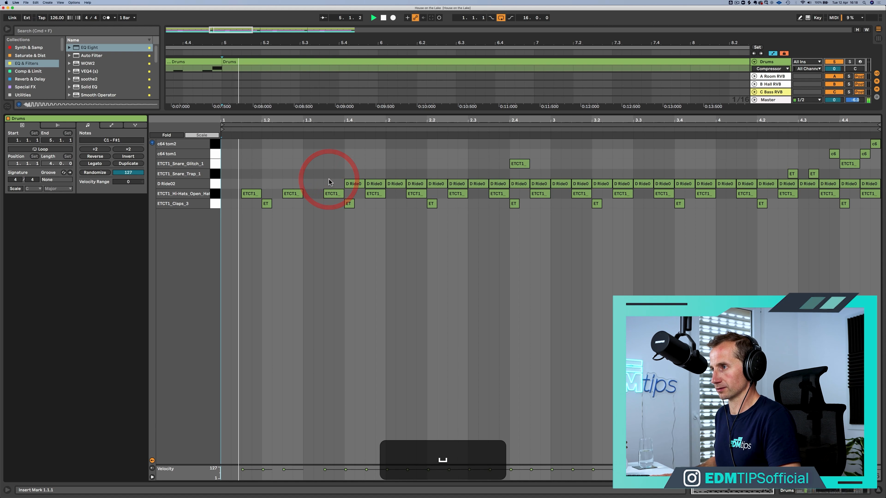
Step: Remove the remaining ride and open hi-hat notes from the first bar of that Drums clip and audition the transition in the arrangement
{"action": "left_click_drag", "start_coordinate": [236, 191], "coordinate": [330, 193]}
{"action": "key", "text": "BackSpace"}
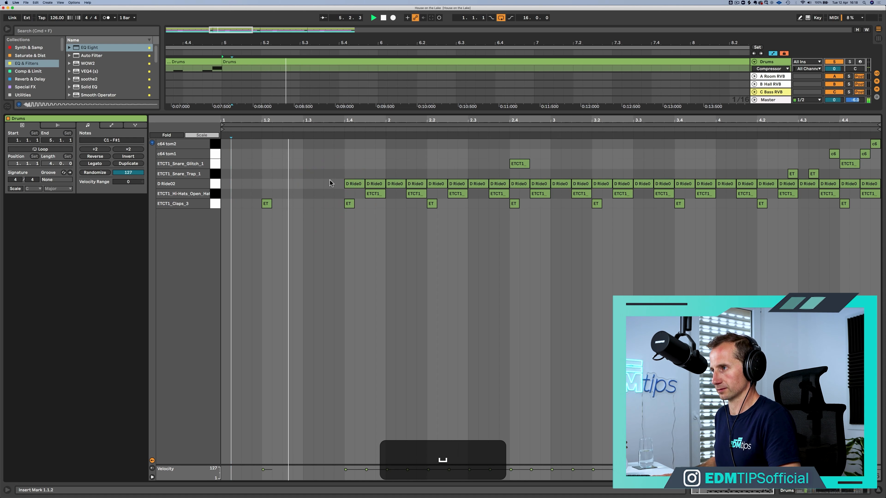
{"action": "key", "text": "space"}
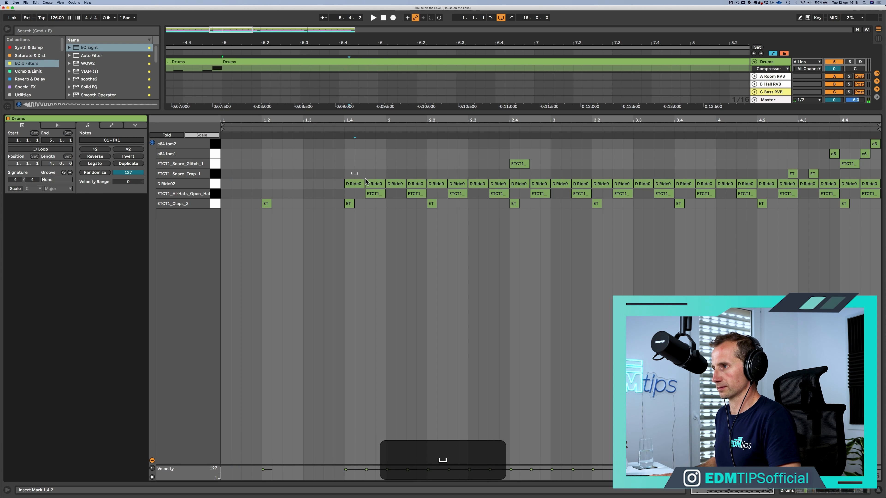
{"action": "left_click_drag", "start_coordinate": [365, 179], "coordinate": [376, 198]}
{"action": "key", "text": "BackSpace"}
{"action": "key", "text": "space"}
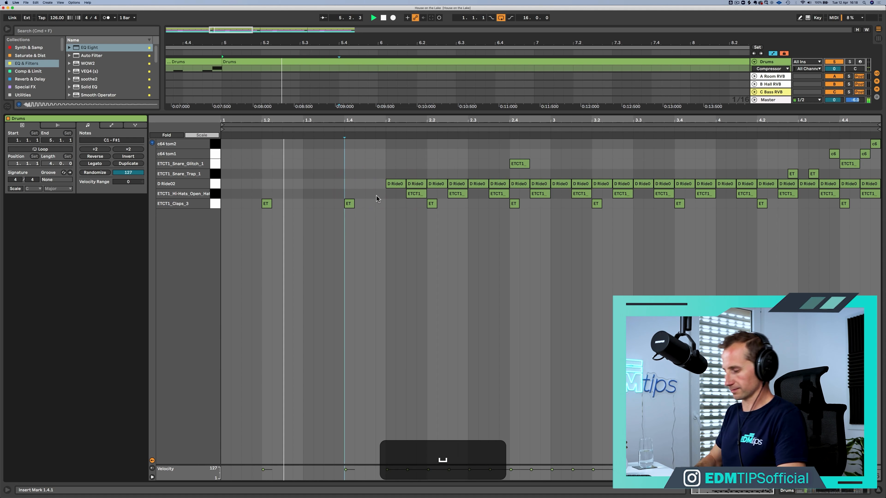
{"action": "key", "text": "shift+Tab"}
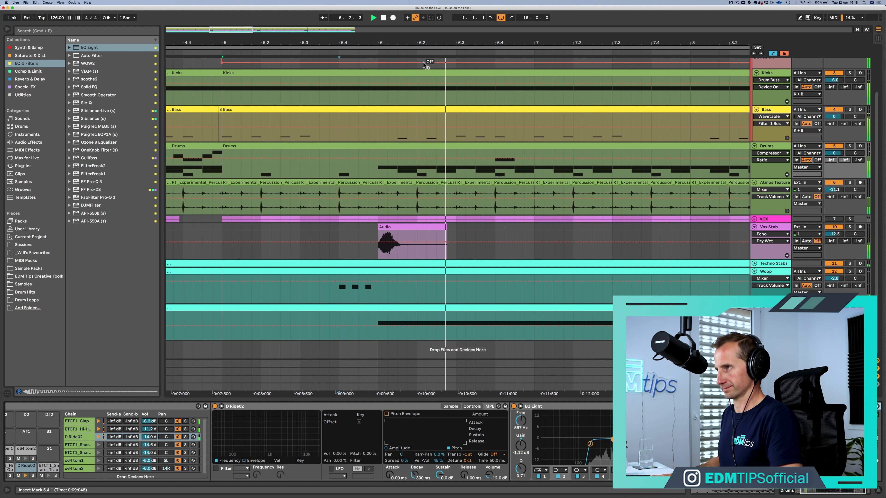
{"action": "left_click_drag", "start_coordinate": [429, 44], "coordinate": [238, 44]}
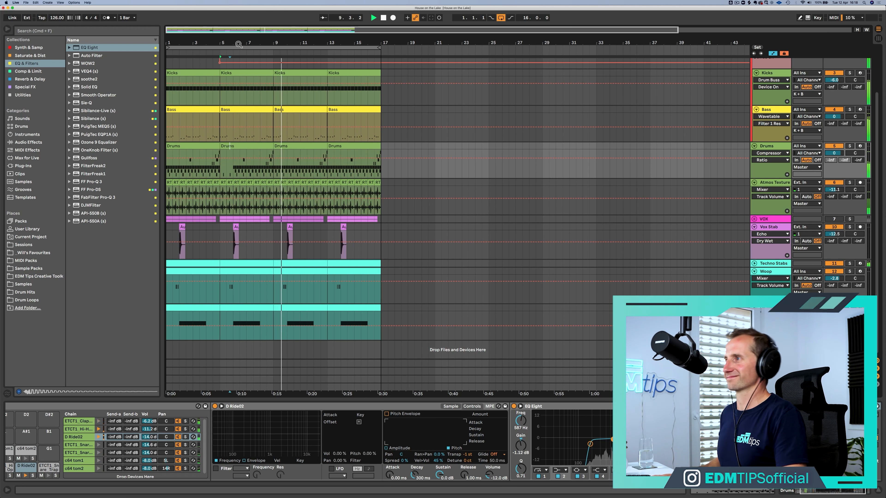
{"action": "key", "text": "space"}
Step: Delete the Distorted Riser and Woop clips spanning bars 9 to 13
{"action": "left_click", "coordinate": [293, 306]}
{"action": "key", "text": "BackSpace"}
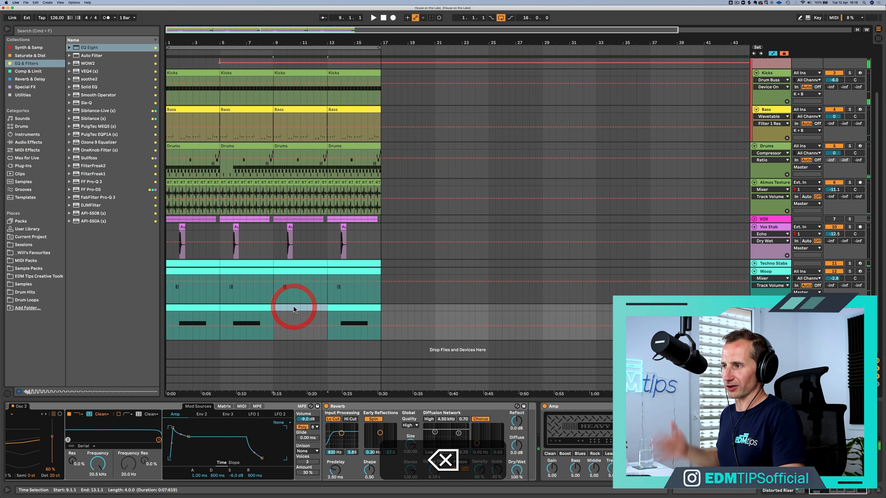
{"action": "left_click", "coordinate": [288, 272]}
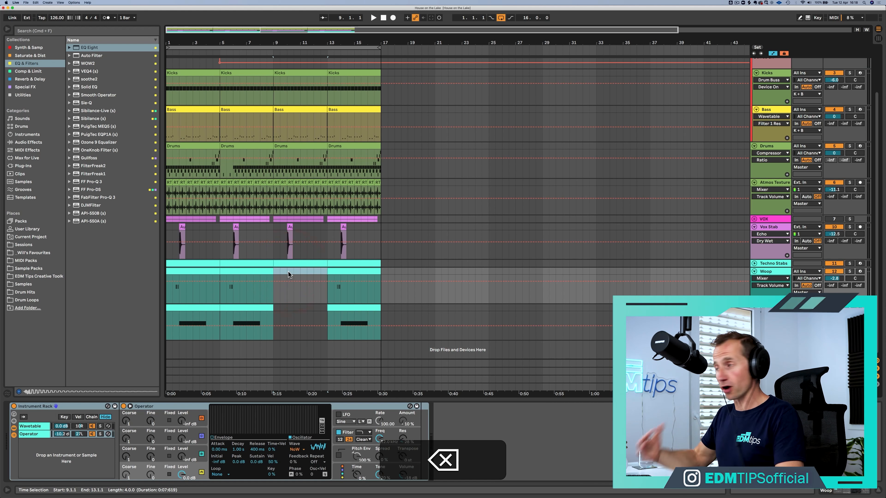
Step: Collapse the Woop and Distorted Riser tracks and hide the automation in the arrangement
{"action": "left_click", "coordinate": [754, 271]}
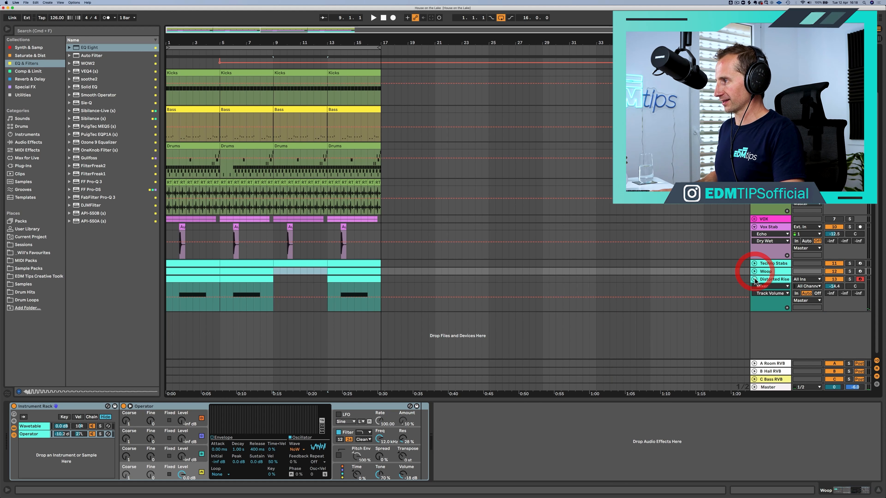
{"action": "key", "text": "a"}
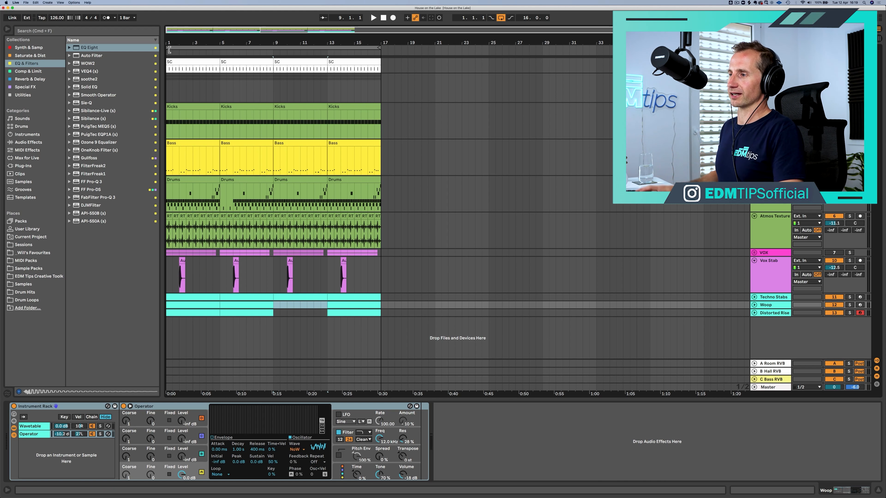
{"action": "left_click_drag", "start_coordinate": [173, 43], "coordinate": [173, 49]}
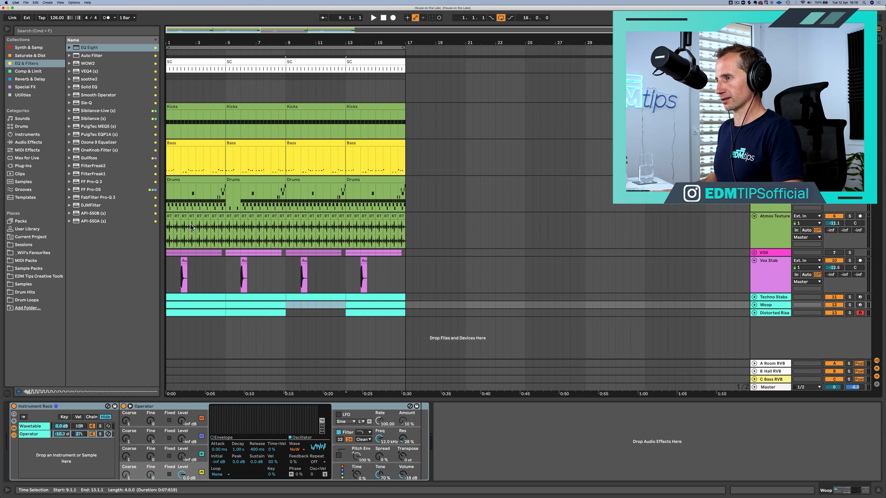
Step: Delete the first Vox Stab clip and the Techno Stabs clip in bars 1 to 5, and play from the start
{"action": "left_click", "coordinate": [187, 264]}
{"action": "key", "text": "BackSpace"}
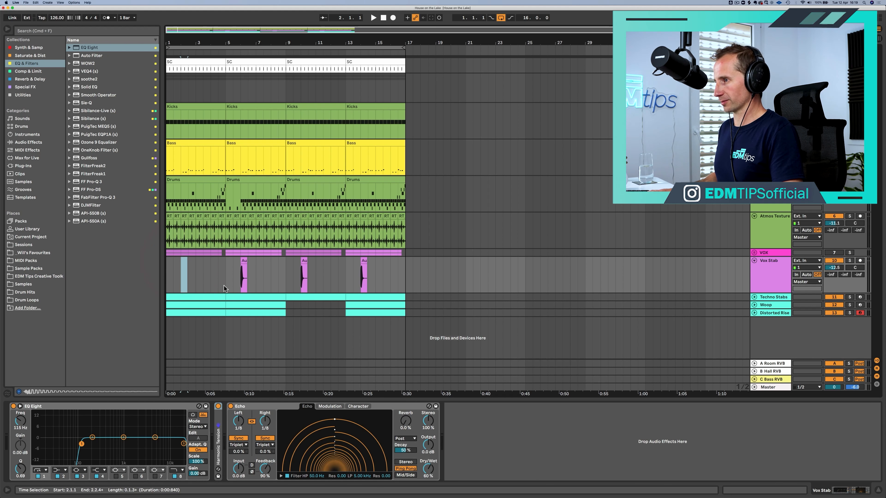
{"action": "left_click", "coordinate": [207, 294]}
{"action": "key", "text": "BackSpace"}
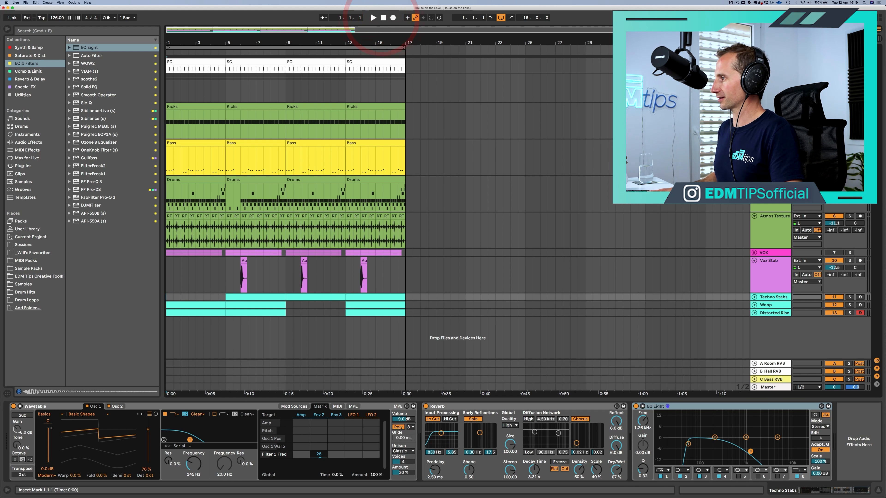
{"action": "key", "text": "space"}
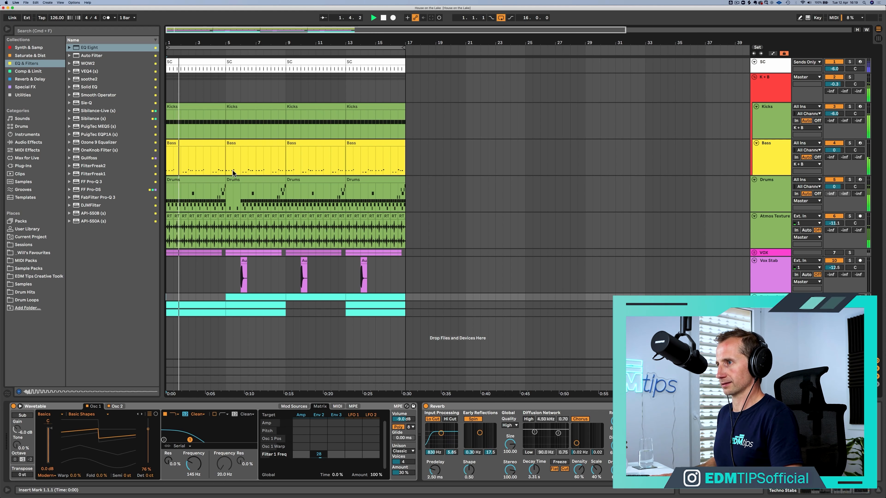
{"action": "key", "text": "space"}
Step: Try removing all D Ride02 notes from the Drums clip at bar 1 and listen to the result in the arrangement
{"action": "double_click", "coordinate": [197, 184]}
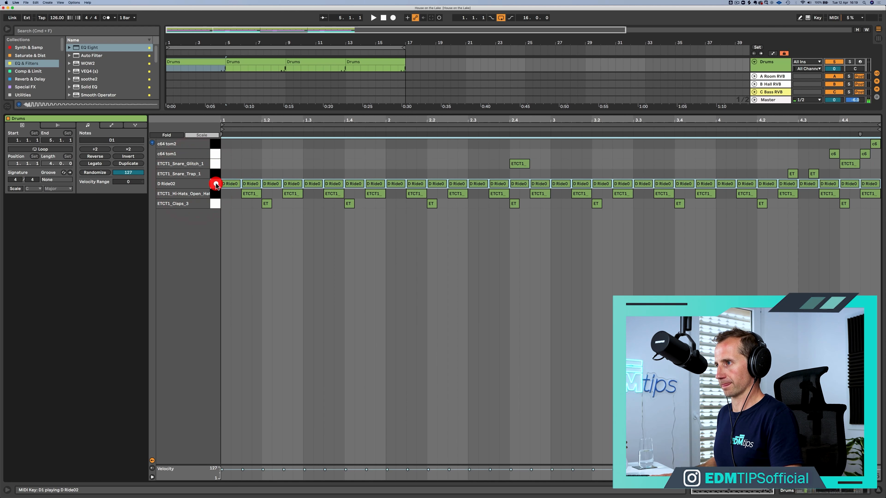
{"action": "key", "text": "Delete"}
{"action": "key", "text": "space"}
{"action": "key", "text": "shift+Tab"}
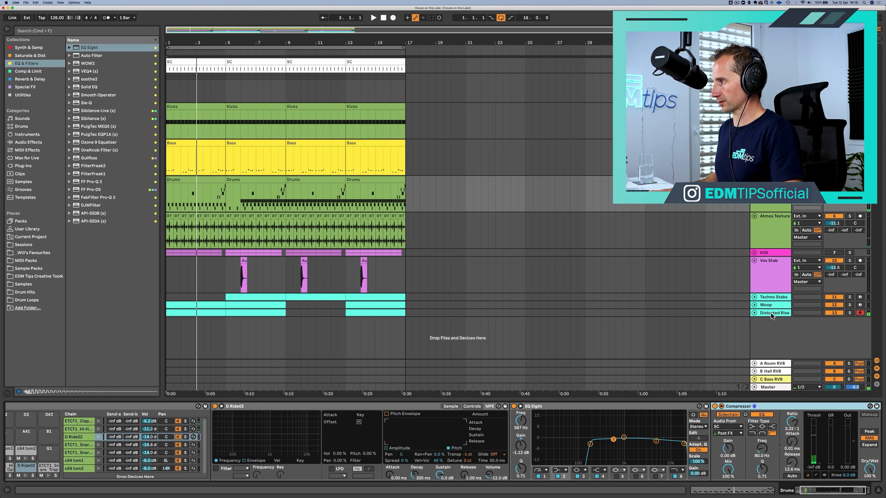
Step: Delete the Distorted Riser and Woop tracks
{"action": "left_click", "coordinate": [771, 313]}
{"action": "key", "text": "BackSpace"}
{"action": "key", "text": "BackSpace"}
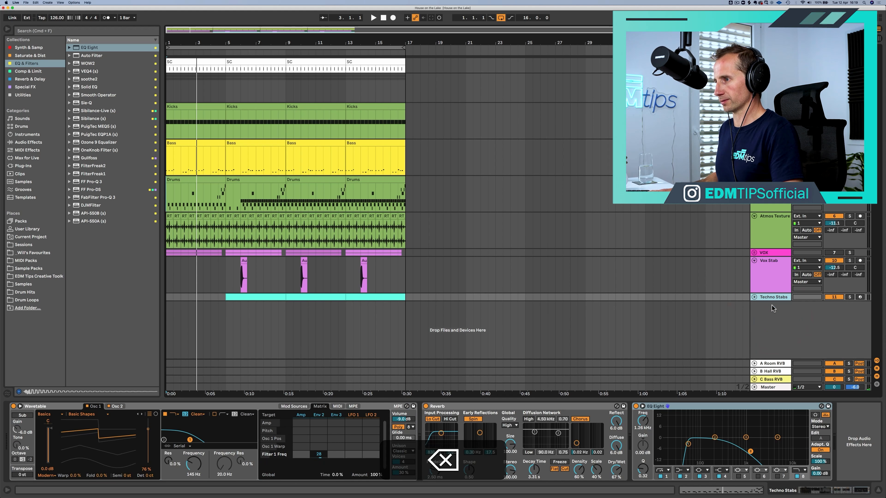
Step: Undo the Woop and Distorted Riser track deletions, the ride removal and the deletion of the first Techno Stabs clip
{"action": "key", "text": "super+z"}
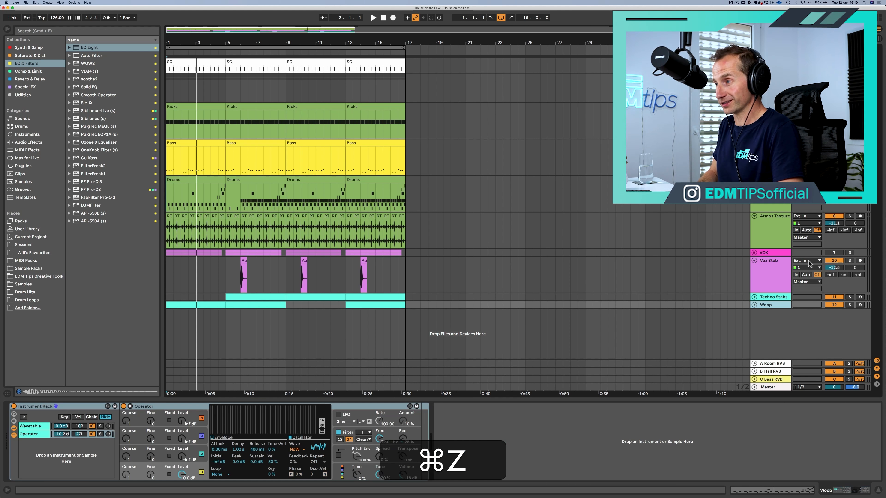
{"action": "key", "text": "super+z"}
{"action": "key", "text": "shift+super+z"}
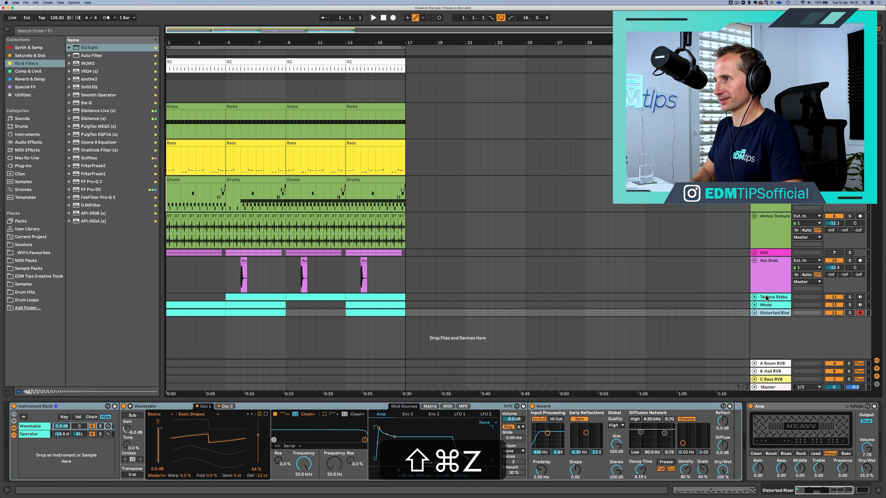
{"action": "key", "text": "shift+super+z"}
{"action": "key", "text": "super+z"}
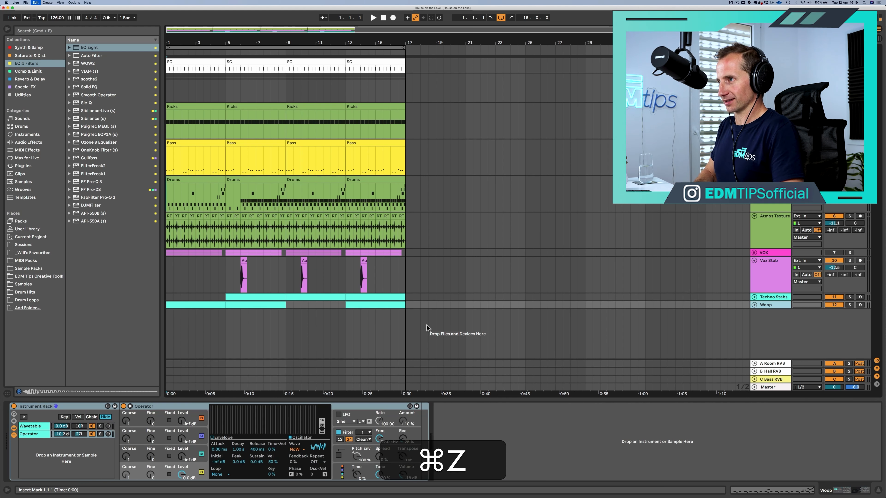
{"action": "key", "text": "shift+super+z"}
{"action": "key", "text": "shift+super+z"}
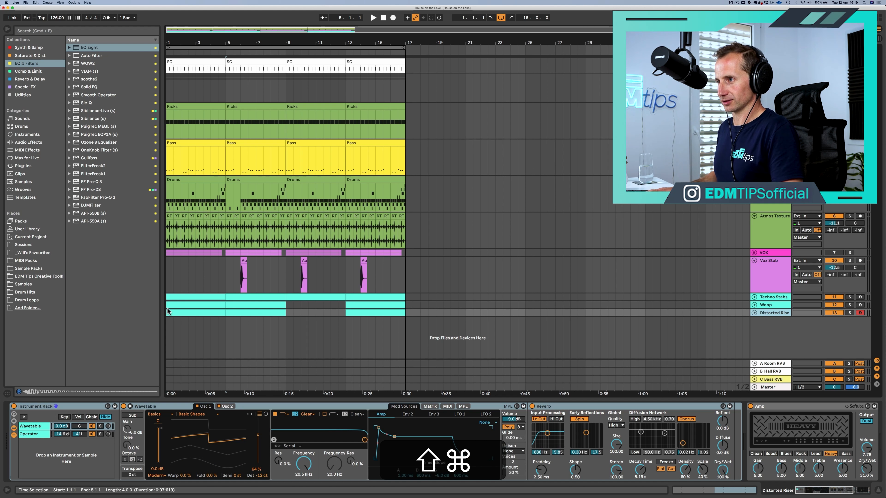
Step: Delete the Techno Stabs, Woop and Distorted Riser clips in bars 1 to 5, and play from the start
{"action": "left_click", "coordinate": [187, 296]}
{"action": "key", "text": "BackSpace"}
{"action": "left_click", "coordinate": [187, 304]}
{"action": "key", "text": "BackSpace"}
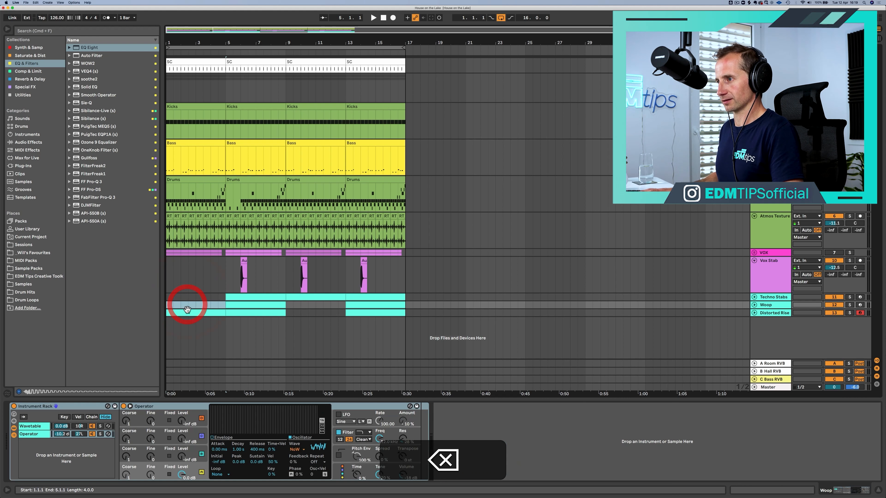
{"action": "left_click", "coordinate": [187, 312]}
{"action": "key", "text": "BackSpace"}
{"action": "key", "text": "space"}
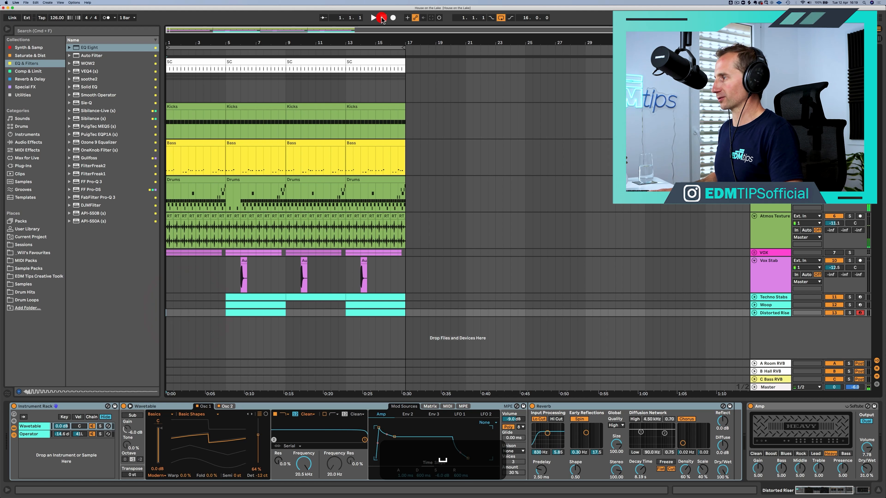
{"action": "key", "text": "space"}
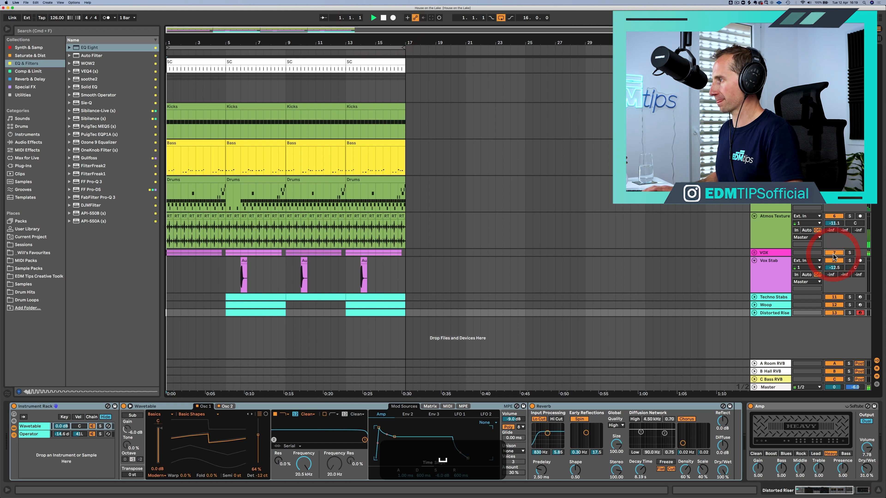
Step: Unfold the VOX group and set the pitch of its vocal clip at bar 1 to -10 st during playback
{"action": "left_click", "coordinate": [764, 253]}
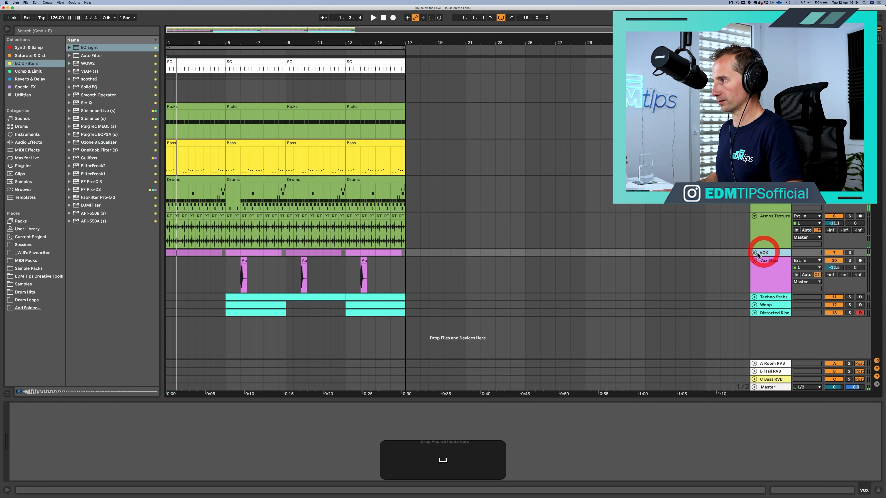
{"action": "left_click", "coordinate": [754, 253]}
{"action": "left_click", "coordinate": [768, 290]}
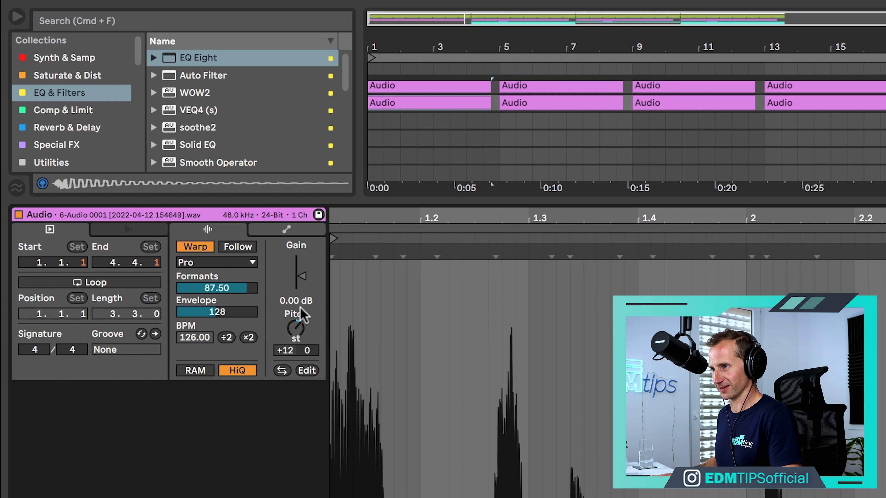
{"action": "key", "text": "space"}
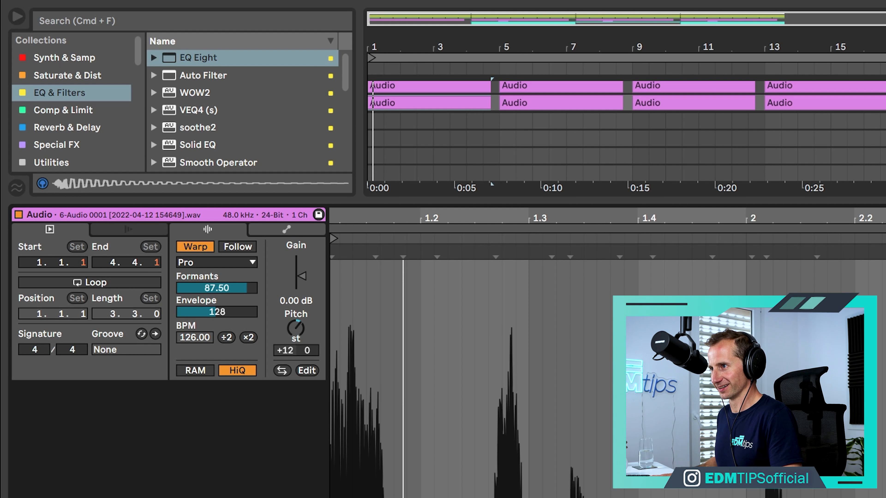
{"action": "left_click_drag", "start_coordinate": [296, 329], "coordinate": [296, 372]}
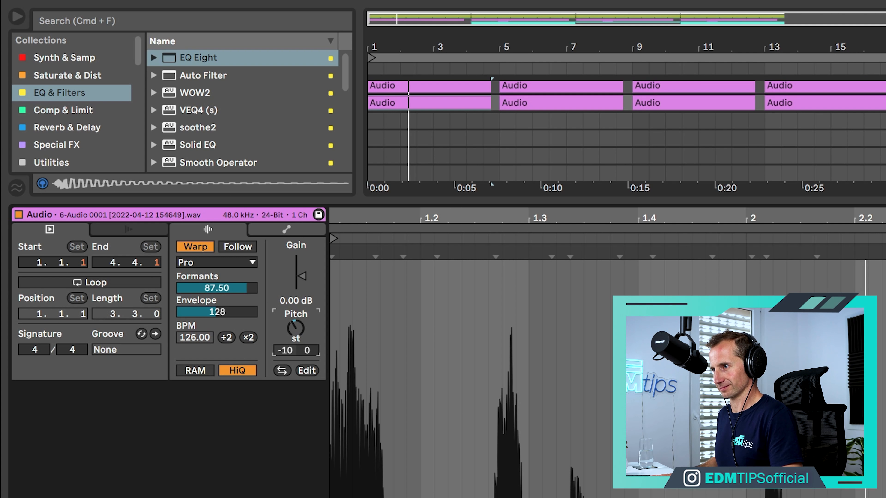
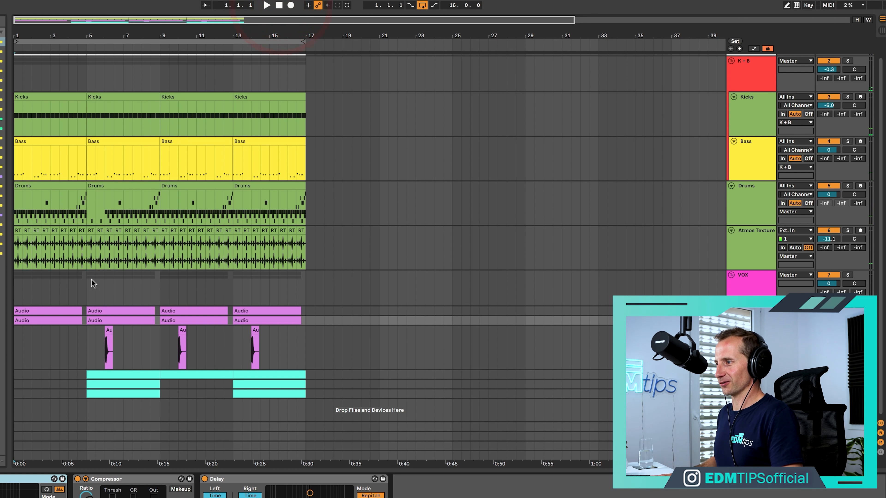
Step: Unlock the automation envelopes from the song position and insert four bars of silence at bar 5 across all tracks
{"action": "left_click_drag", "start_coordinate": [92, 284], "coordinate": [159, 286]}
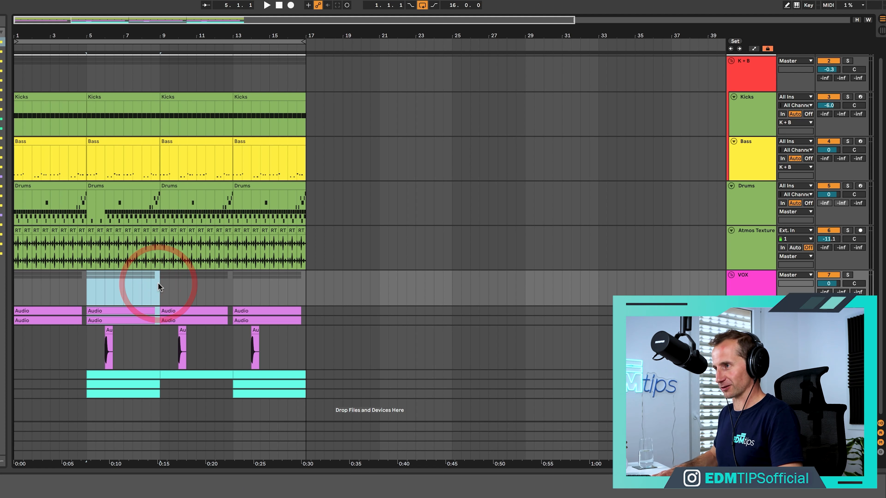
{"action": "left_click", "coordinate": [772, 50]}
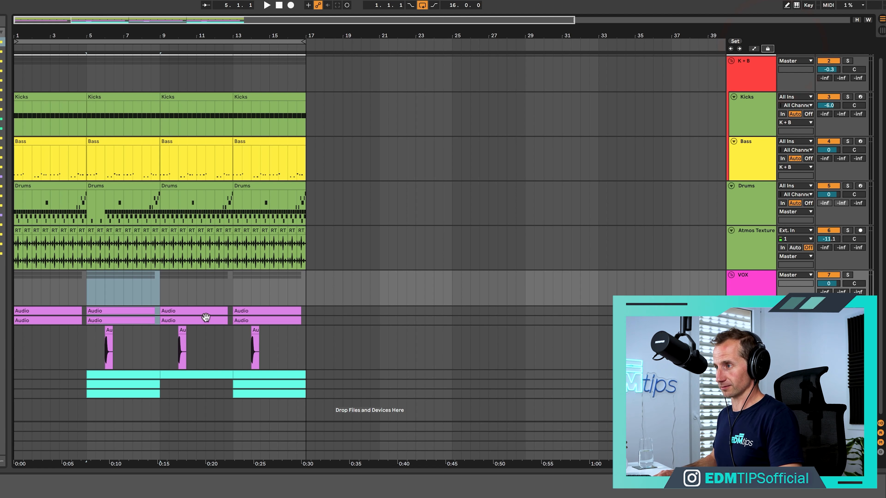
{"action": "left_click_drag", "start_coordinate": [161, 298], "coordinate": [90, 299]}
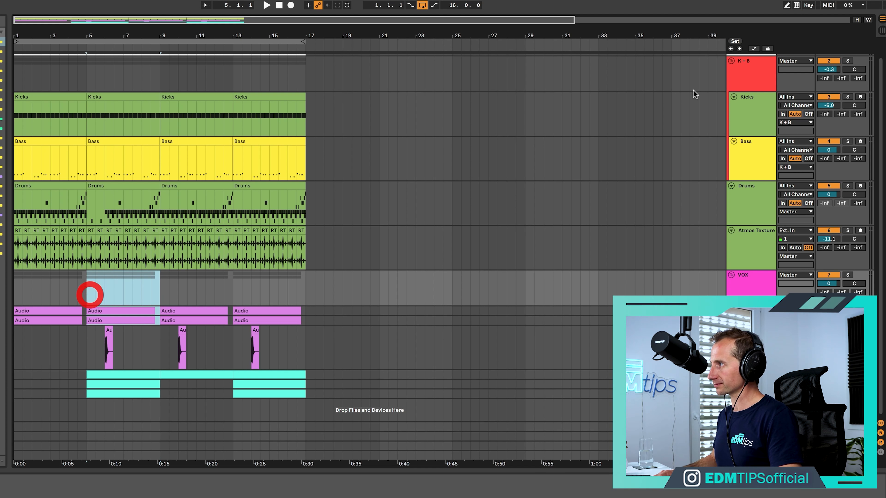
{"action": "key", "text": "ctrl+i"}
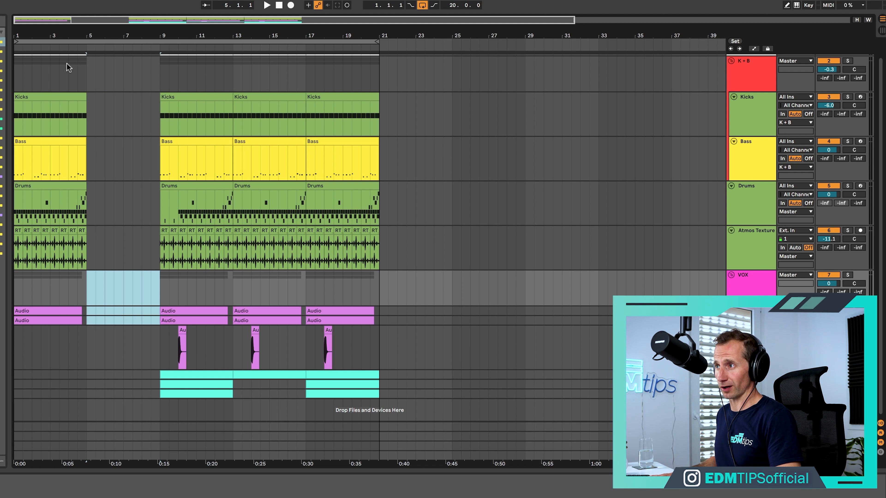
Step: Duplicate the SC, Kicks, Bass and Drums clips from bars 1 to 5 into the empty section at bar 5
{"action": "left_click_drag", "start_coordinate": [87, 67], "coordinate": [16, 47]}
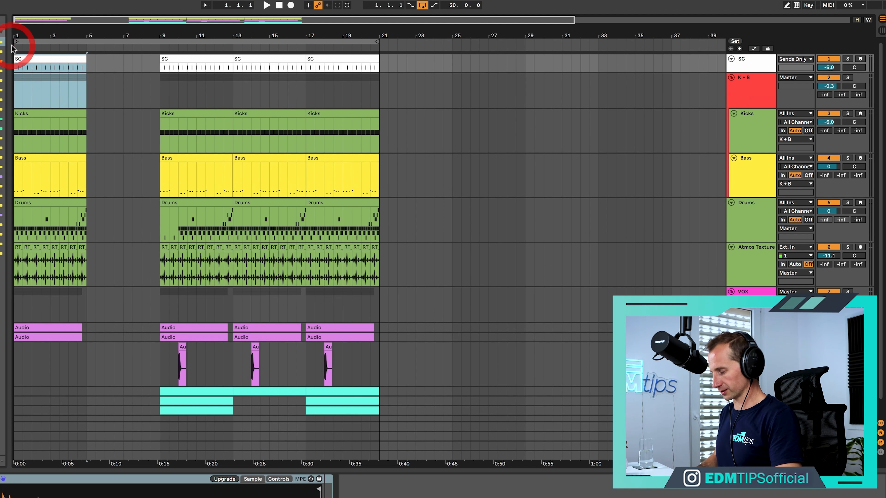
{"action": "key", "text": "super+d"}
{"action": "left_click", "coordinate": [59, 115]}
{"action": "key", "text": "super+d"}
{"action": "left_click", "coordinate": [54, 159]}
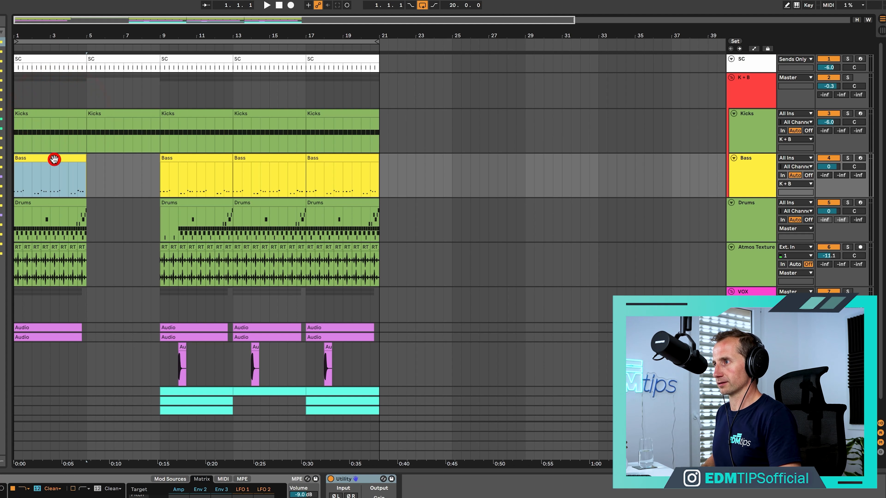
{"action": "key", "text": "super+d"}
{"action": "left_click", "coordinate": [50, 203]}
{"action": "key", "text": "super+d"}
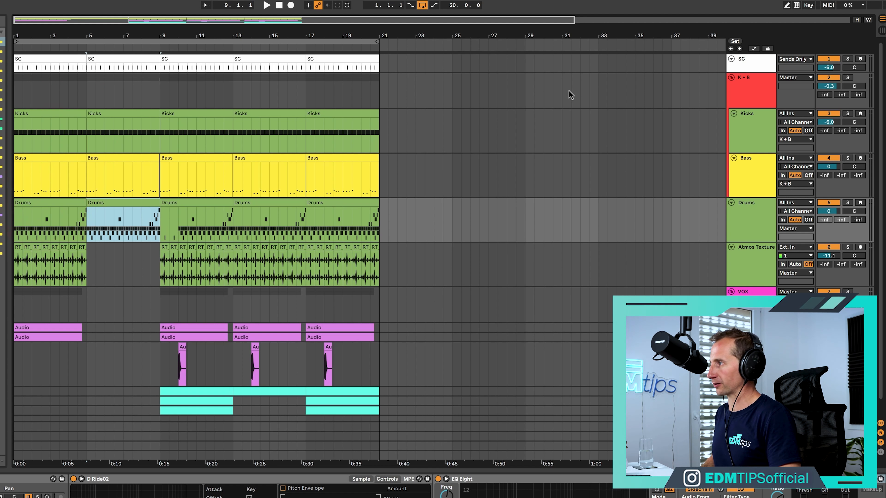
Step: Solo the K + B group and play the arrangement
{"action": "left_click", "coordinate": [765, 95]}
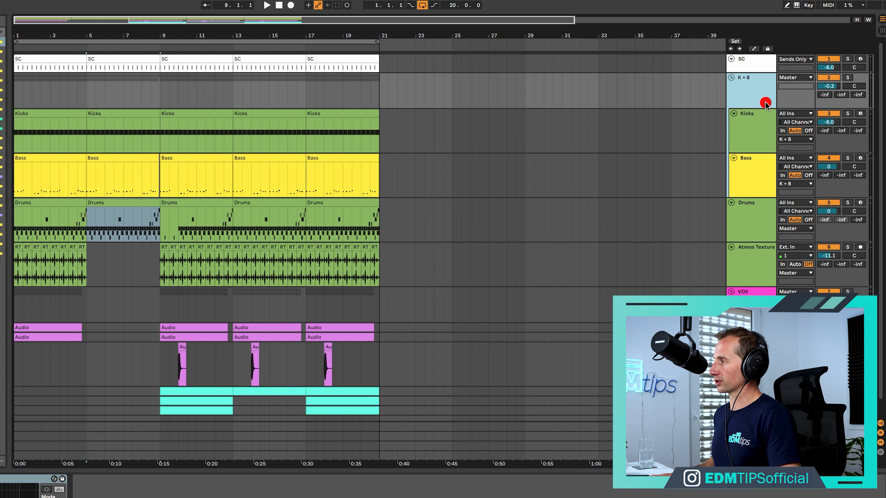
{"action": "left_click", "coordinate": [848, 77]}
{"action": "left_click", "coordinate": [749, 94]}
{"action": "key", "text": "space"}
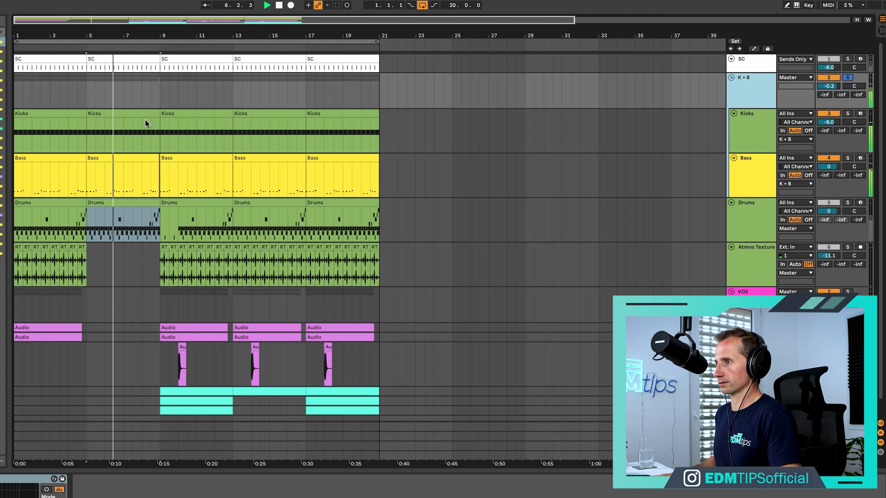
Step: Stop playback and delete the Bass clip at bar 5
{"action": "key", "text": "space"}
{"action": "left_click", "coordinate": [120, 157]}
{"action": "key", "text": "Delete"}
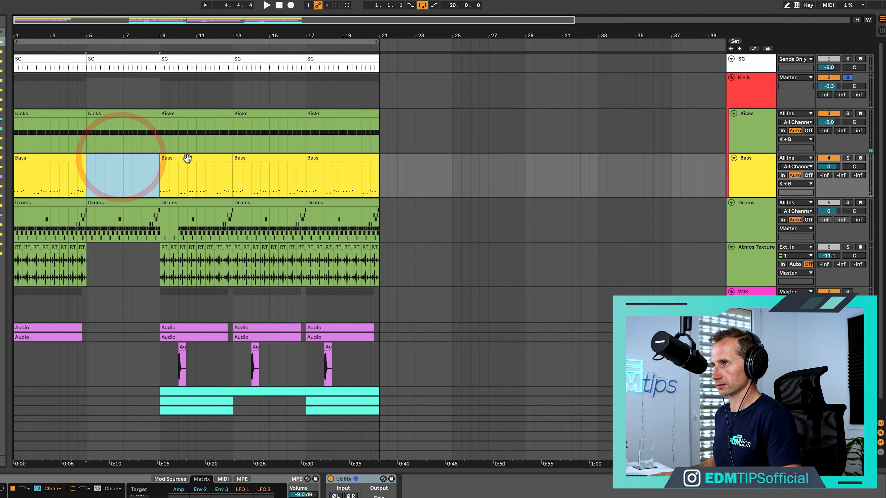
Step: Lock the automation envelopes again and duplicate the Bass clip at bar 9 twice, over the clips at bars 13 and 17
{"action": "left_click", "coordinate": [184, 158]}
{"action": "left_click_drag", "start_coordinate": [182, 38], "coordinate": [182, 59]}
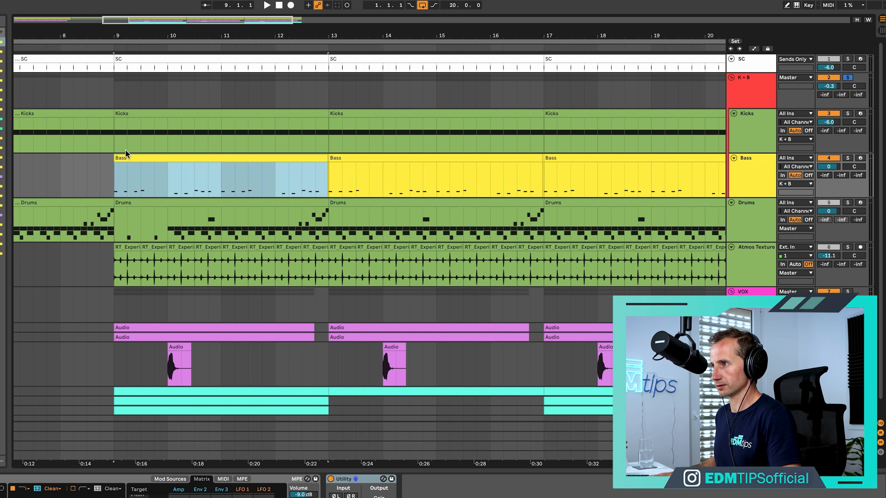
{"action": "left_click_drag", "start_coordinate": [116, 177], "coordinate": [331, 170]}
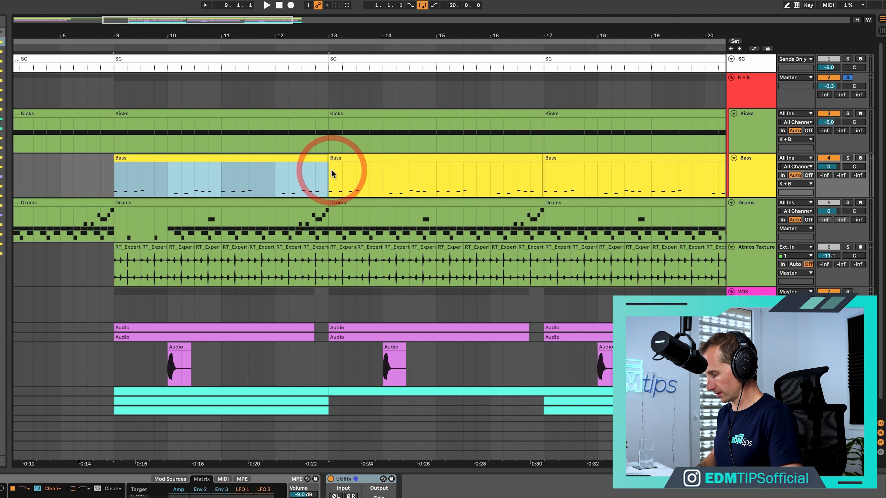
{"action": "left_click_drag", "start_coordinate": [304, 35], "coordinate": [156, 37]}
{"action": "left_click", "coordinate": [767, 48]}
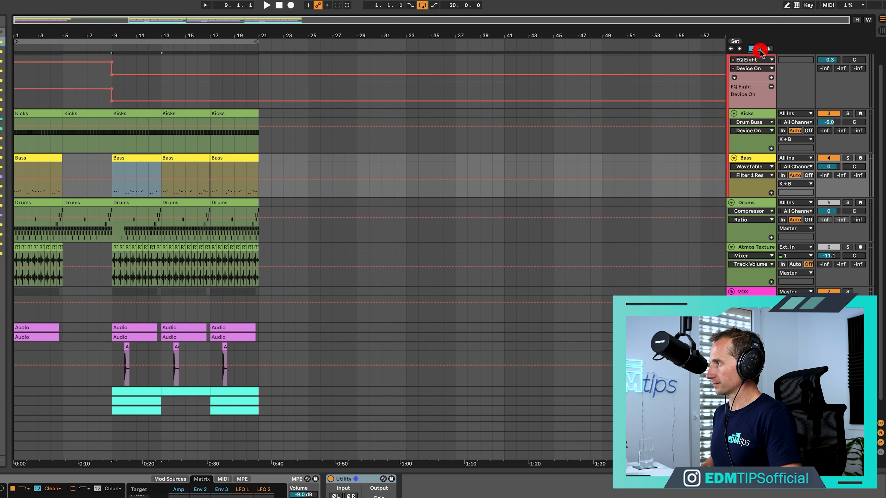
{"action": "left_click", "coordinate": [145, 158]}
{"action": "key", "text": "super+d"}
{"action": "key", "text": "super+d"}
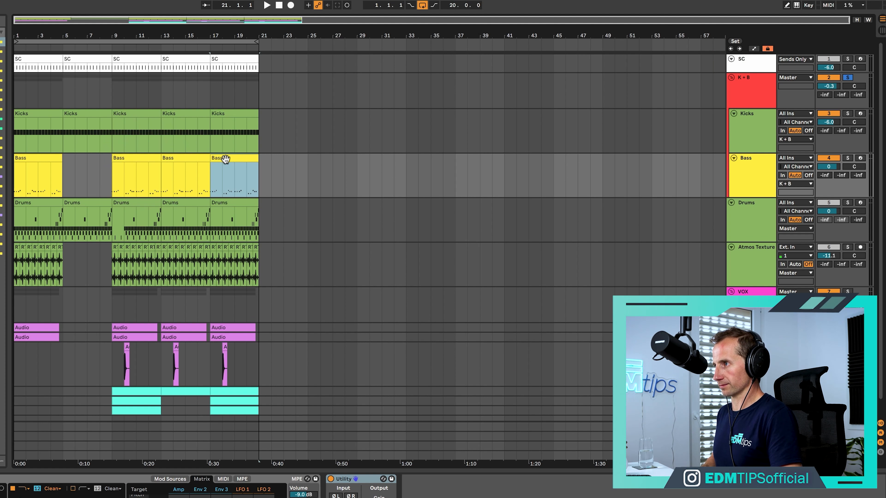
Step: Duplicate the first Bass clip into the gap at bar 5 and play from the start
{"action": "left_click", "coordinate": [25, 164]}
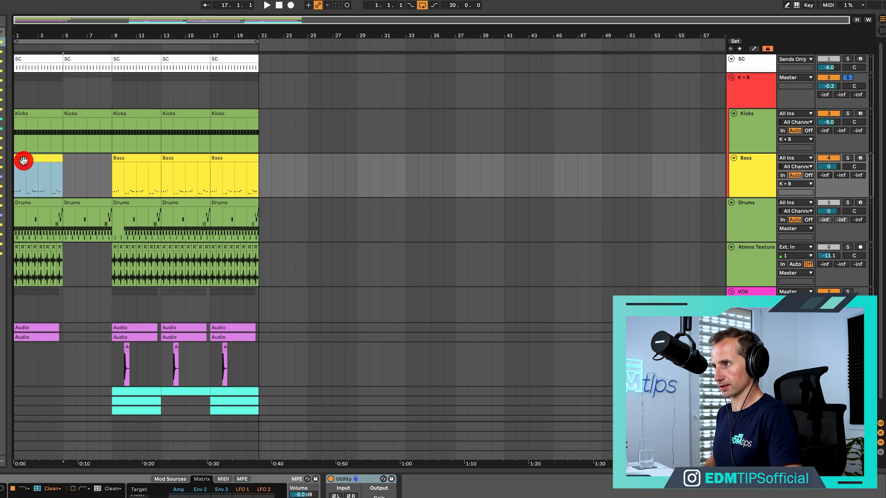
{"action": "key", "text": "super+d"}
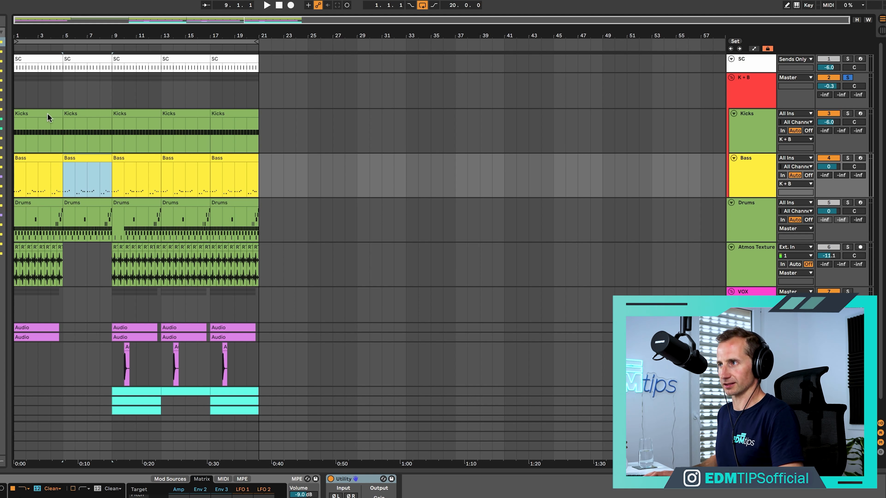
{"action": "left_click", "coordinate": [278, 6]}
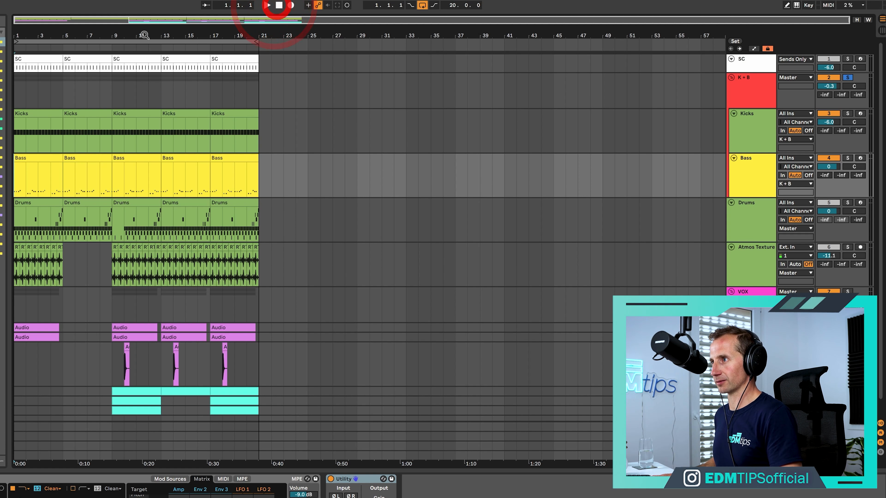
{"action": "left_click_drag", "start_coordinate": [56, 39], "coordinate": [304, 23]}
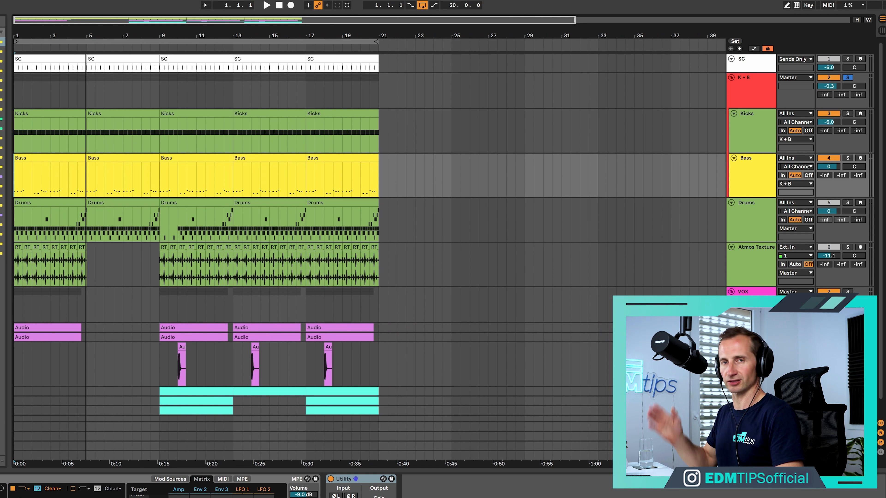
{"action": "key", "text": "space"}
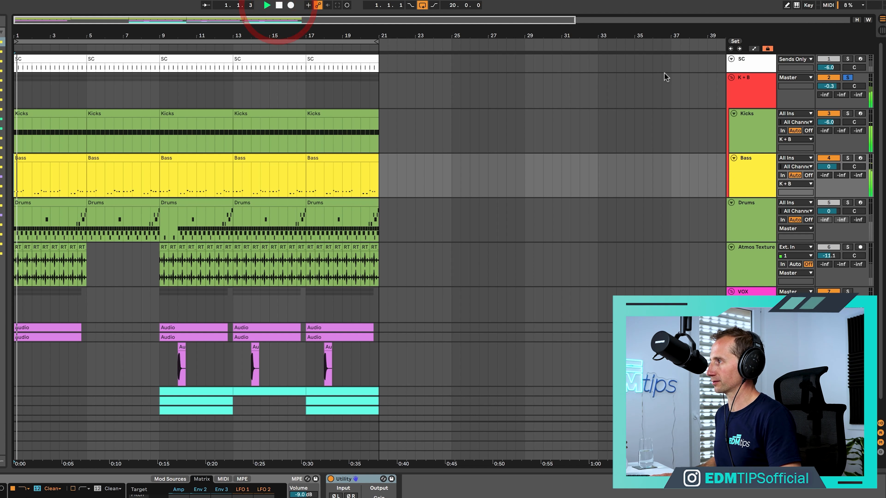
Step: Add a Delay from the Reverb & Delay collection after the EQ Eight on the K + B group
{"action": "left_click", "coordinate": [746, 87]}
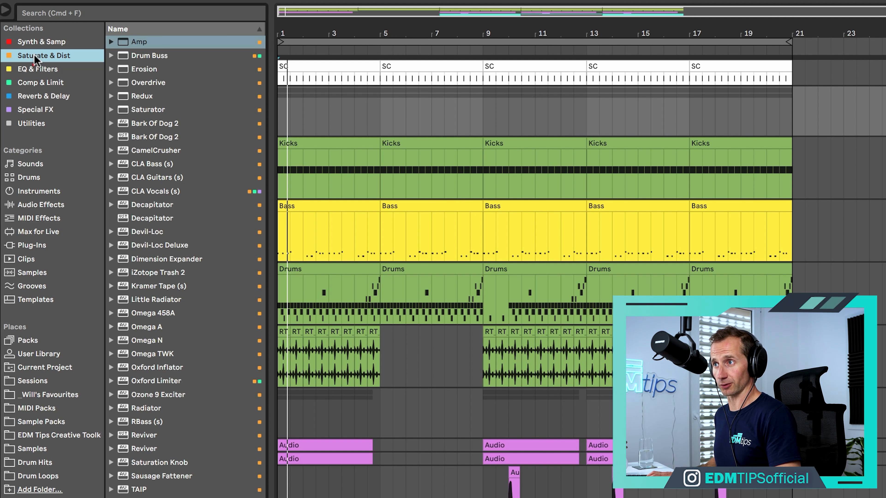
{"action": "left_click", "coordinate": [35, 41]}
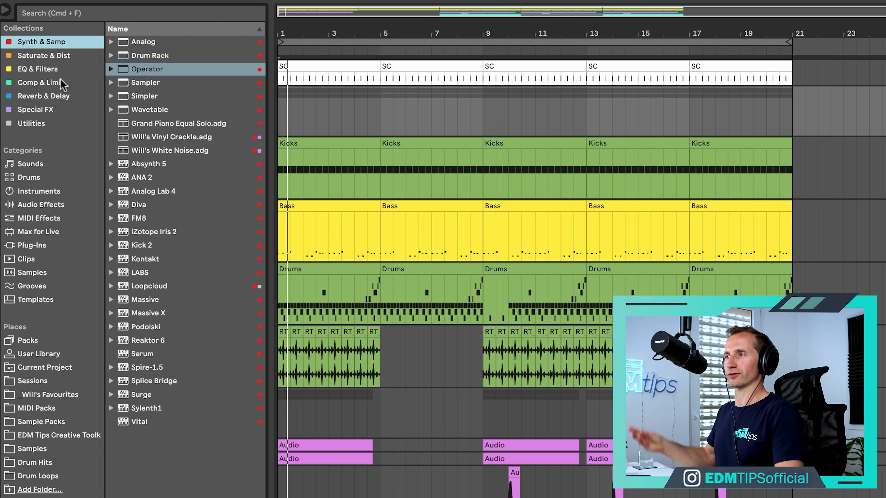
{"action": "left_click", "coordinate": [45, 83]}
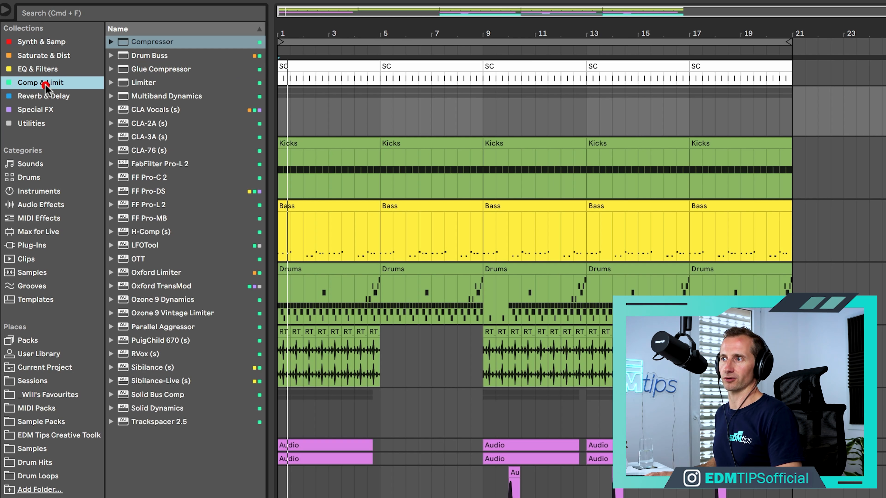
{"action": "left_click", "coordinate": [54, 111]}
{"action": "left_click", "coordinate": [45, 96]}
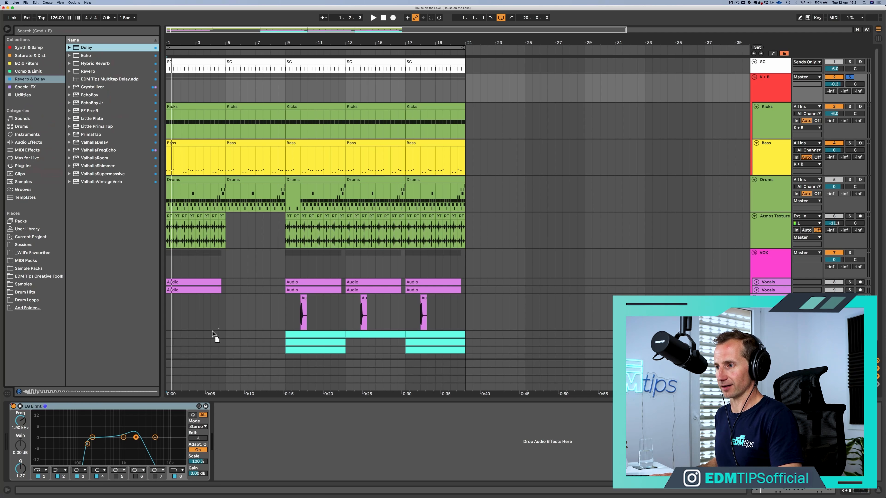
{"action": "left_click_drag", "start_coordinate": [225, 437], "coordinate": [227, 435]}
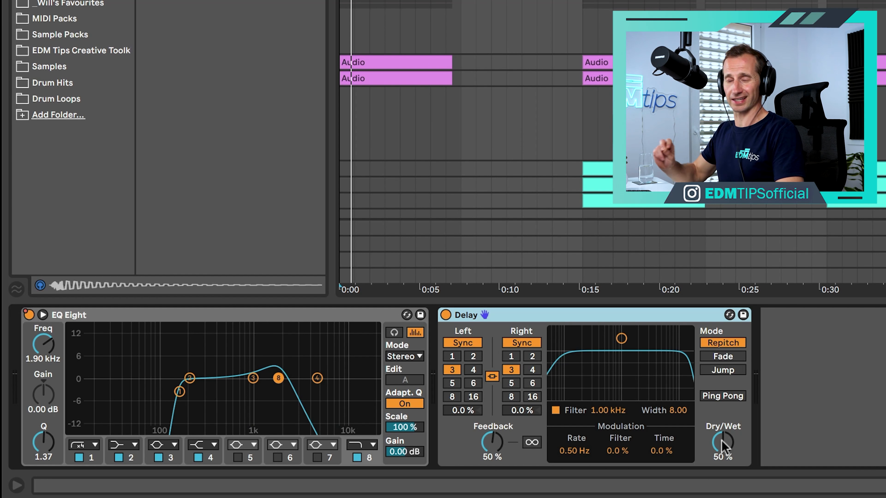
Step: Set the Delay's Dry/Wet to 100 %, enable Ping Pong and set Feedback to 0 %
{"action": "left_click", "coordinate": [721, 447]}
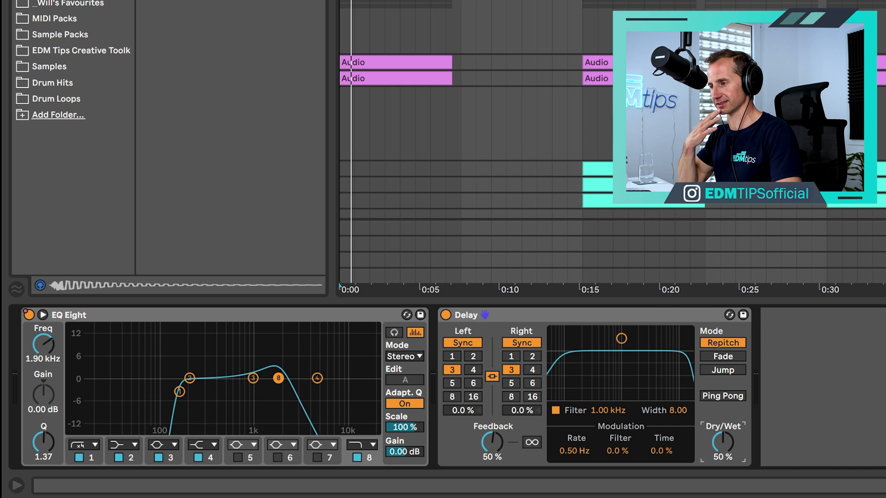
{"action": "left_click", "coordinate": [723, 397]}
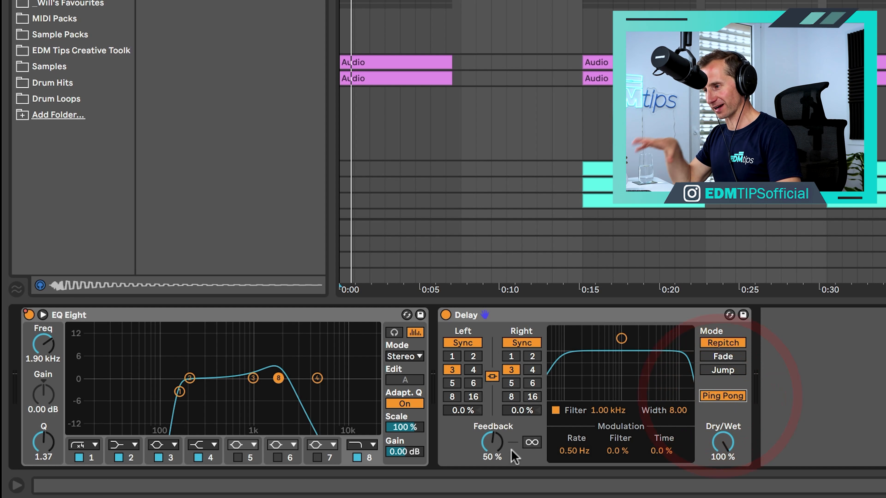
{"action": "left_click", "coordinate": [499, 453]}
Step: Switch both delay channels to unlinked millisecond timing, with the left at 1.00 ms and the right at 4.83 ms
{"action": "left_click", "coordinate": [520, 343]}
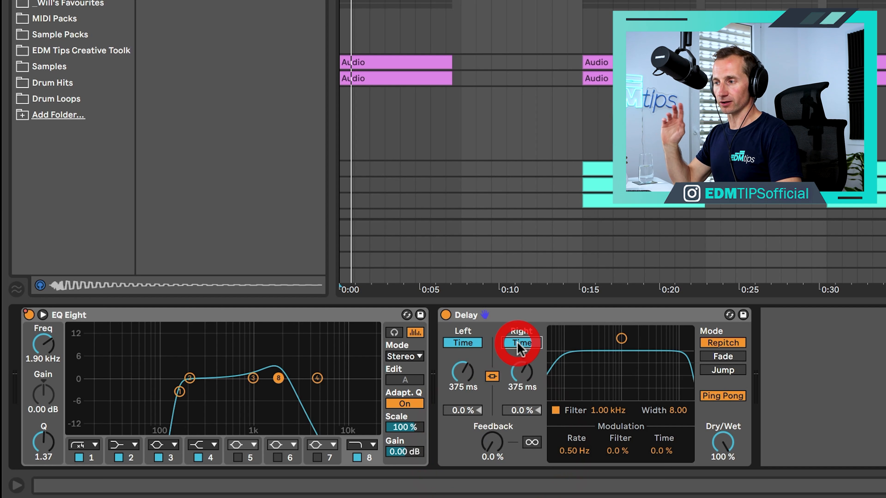
{"action": "left_click", "coordinate": [491, 376]}
{"action": "left_click", "coordinate": [516, 343]}
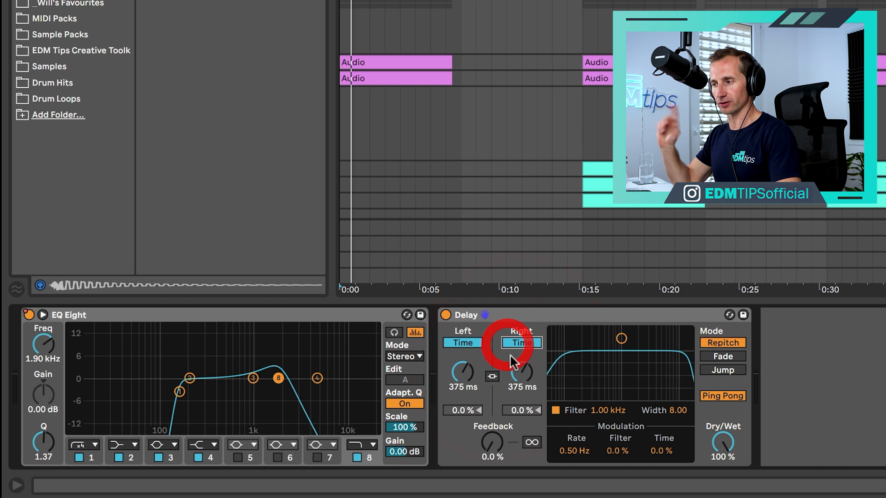
{"action": "left_click_drag", "start_coordinate": [474, 370], "coordinate": [473, 418]}
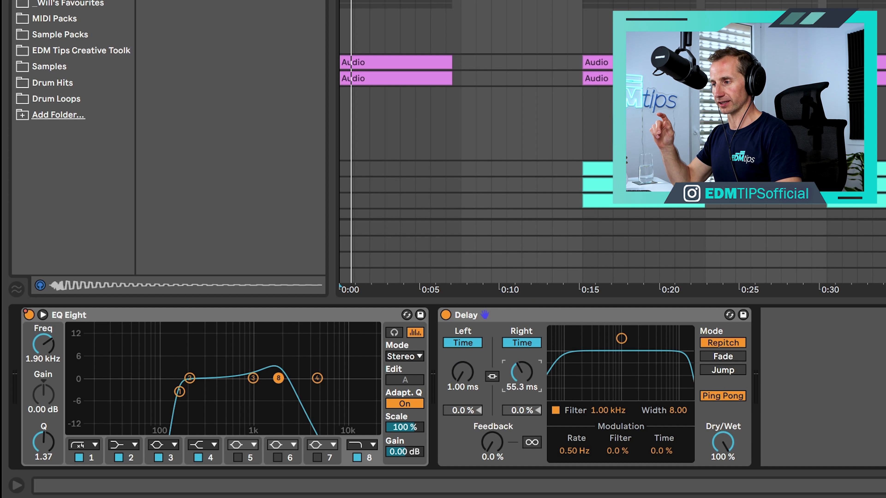
{"action": "left_click_drag", "start_coordinate": [522, 374], "coordinate": [522, 405]}
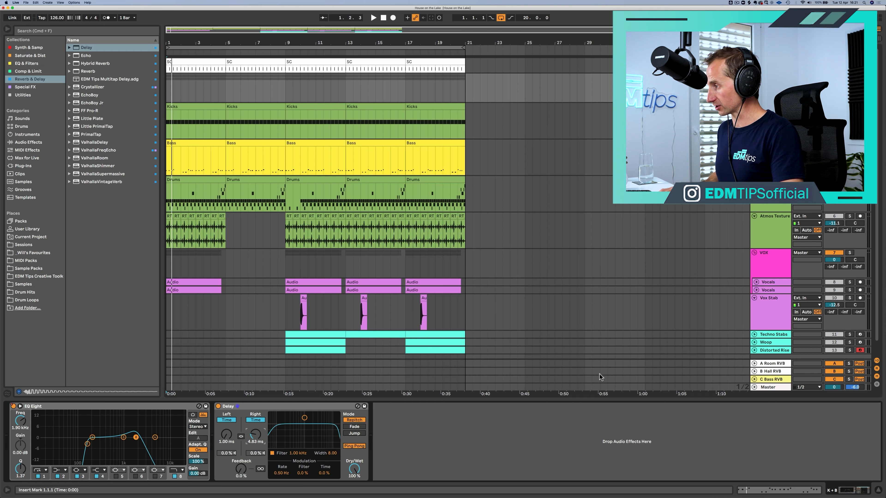
Step: Audition the Delay, reset its right time to 1.00 ms, and raise it to 3.71 ms during playback
{"action": "key", "text": "alt"}
{"action": "key", "text": "alt+m"}
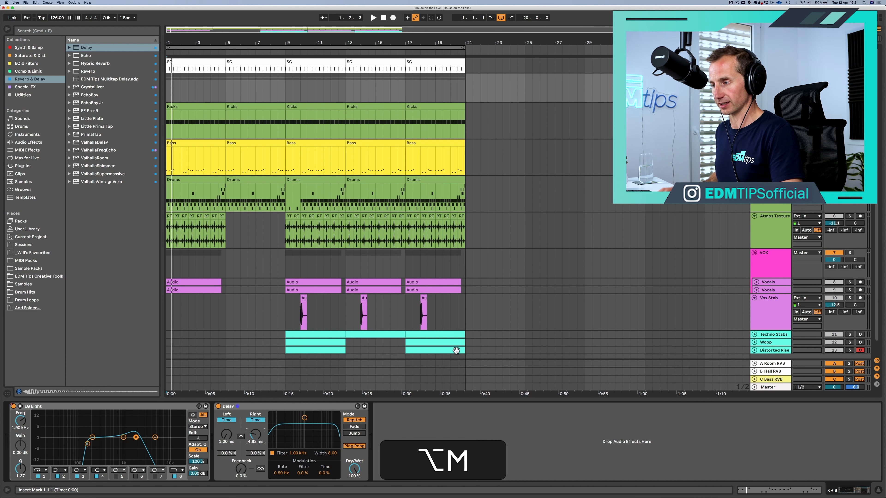
{"action": "key", "text": "space"}
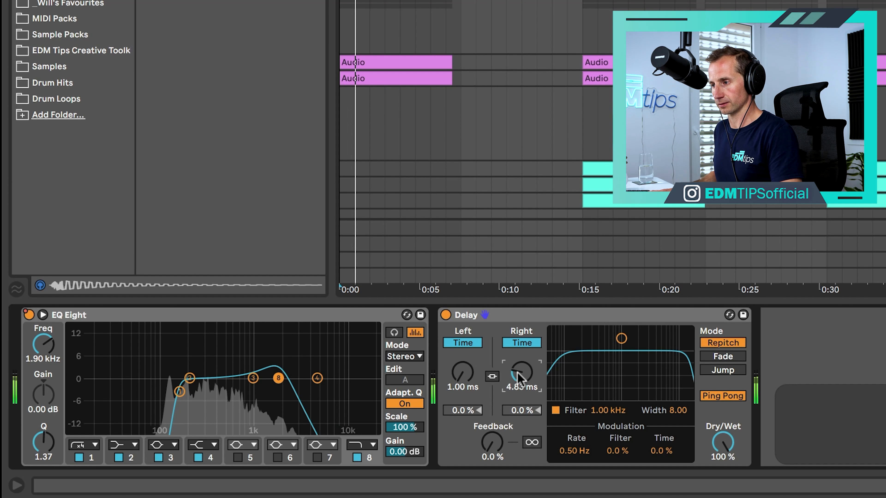
{"action": "key", "text": "space"}
{"action": "double_click", "coordinate": [516, 371]}
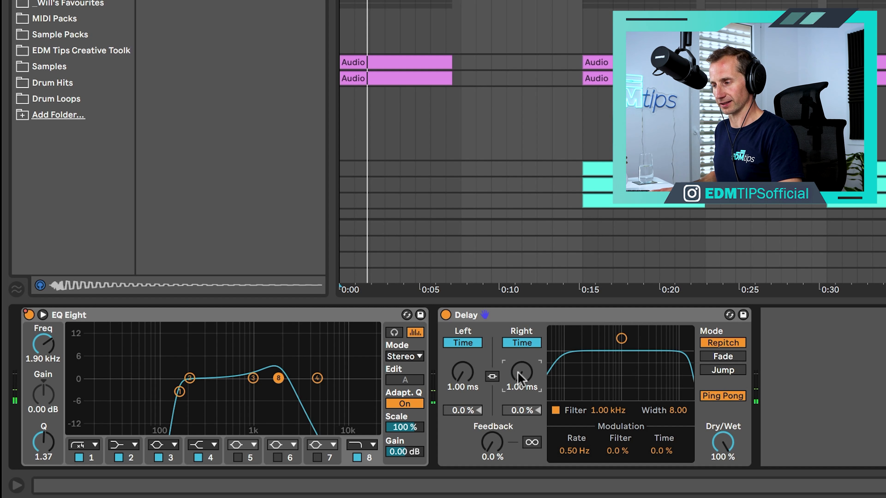
{"action": "key", "text": "space"}
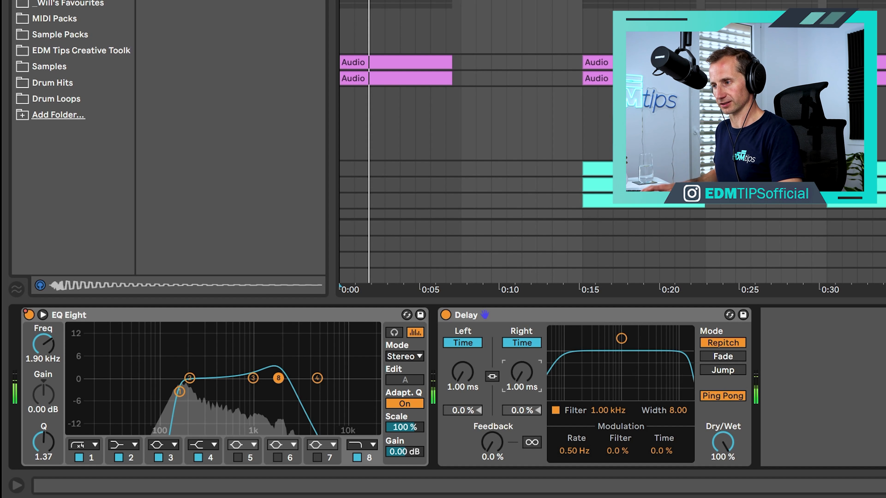
{"action": "left_click_drag", "start_coordinate": [519, 372], "coordinate": [519, 353]}
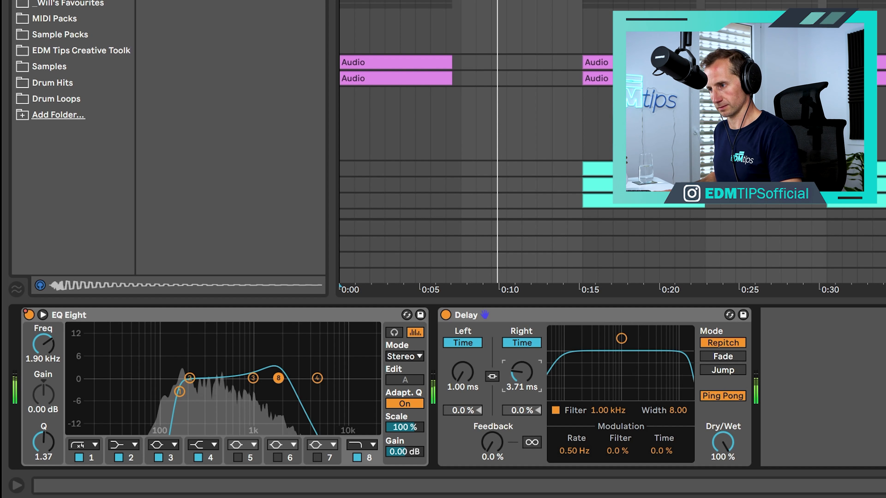
Step: Add a Utility from the Utilities collection after the Delay on the K + B group and narrow its Width to 38 %
{"action": "key", "text": "space"}
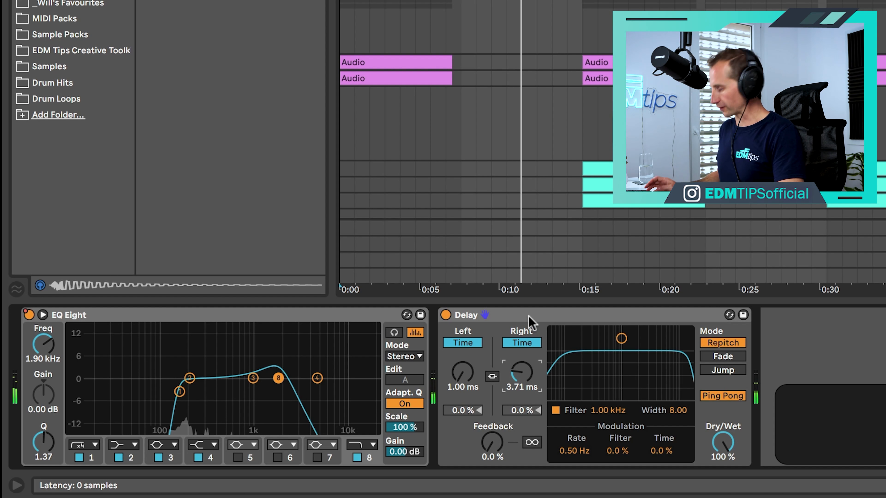
{"action": "left_click", "coordinate": [529, 316]}
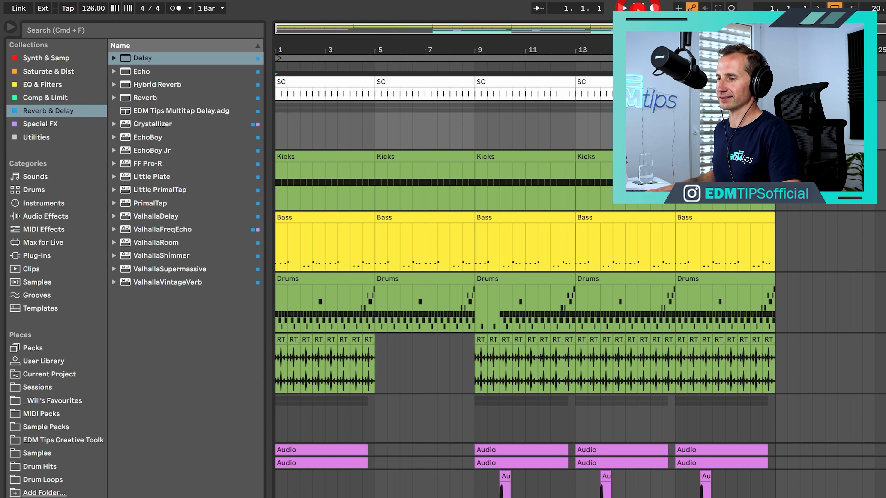
{"action": "key", "text": "space"}
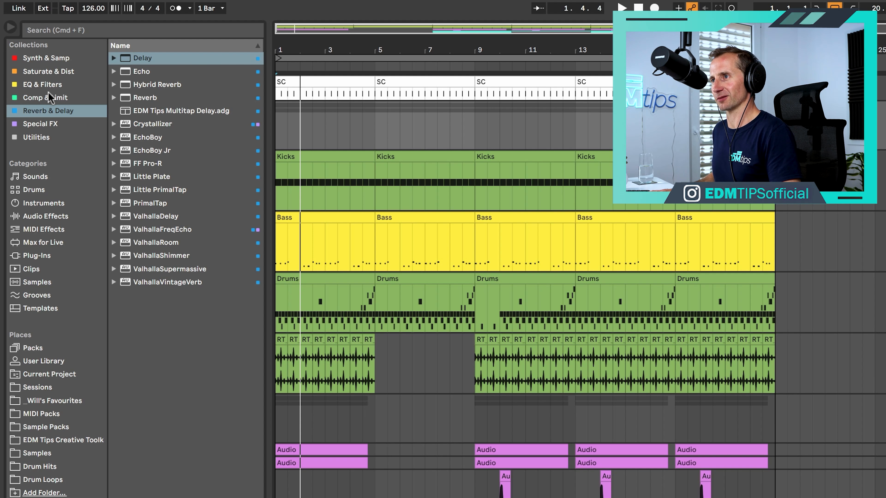
{"action": "left_click", "coordinate": [36, 137]}
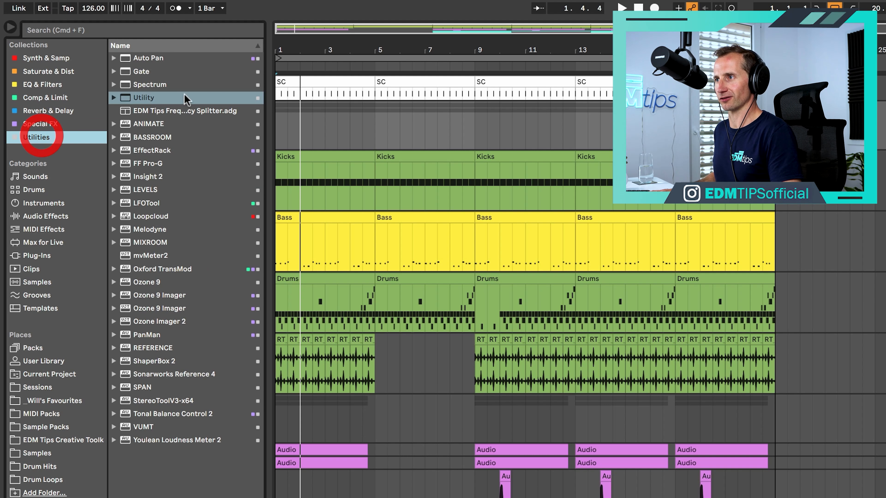
{"action": "left_click_drag", "start_coordinate": [143, 97], "coordinate": [748, 410]}
{"action": "left_click", "coordinate": [750, 404]}
Step: Raise the Delay's Feedback to 62 % during playback and set the Utility's Width to 44 %
{"action": "key", "text": "space"}
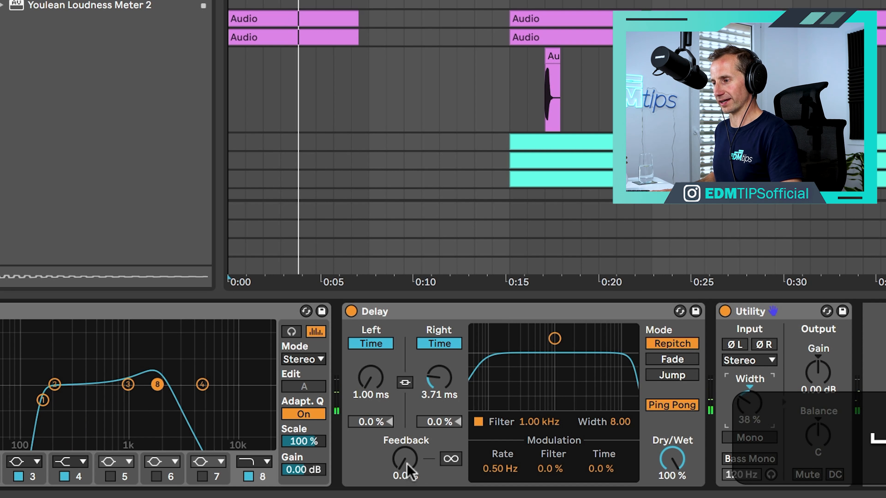
{"action": "left_click_drag", "start_coordinate": [405, 467], "coordinate": [405, 427]}
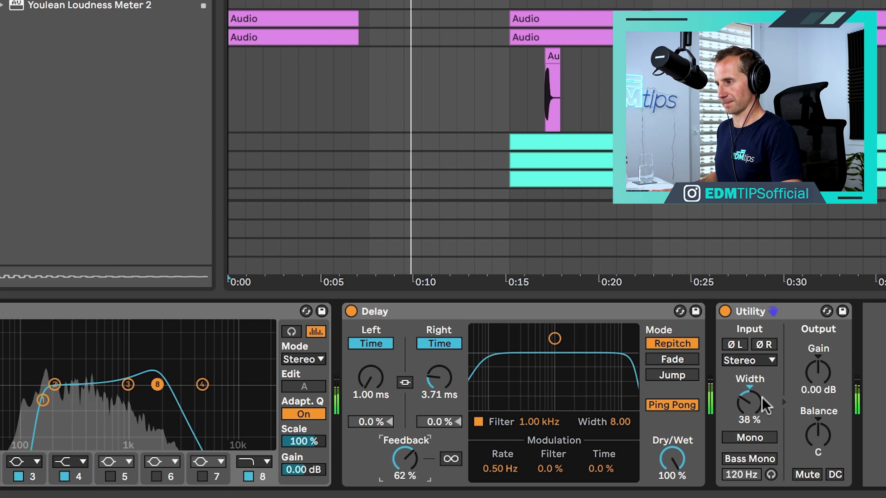
{"action": "left_click_drag", "start_coordinate": [749, 401], "coordinate": [749, 399]}
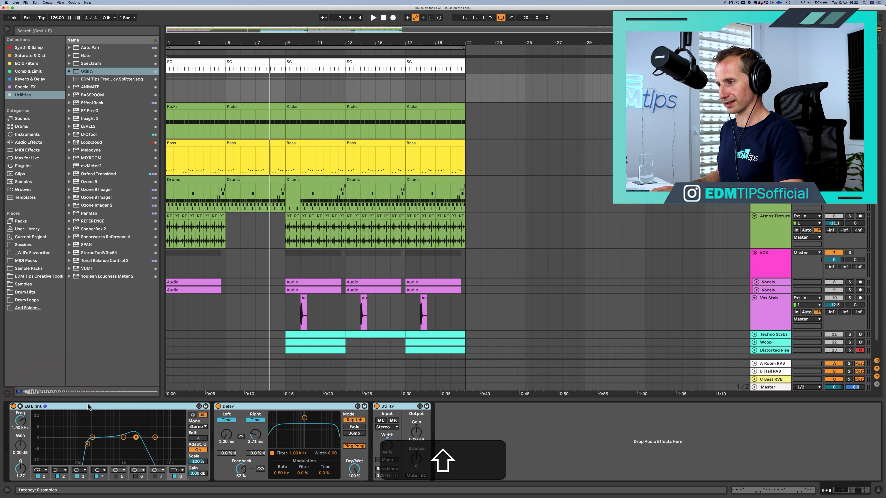
Step: Delete the EQ Eight's on/off automation and group the EQ Eight, Delay and Utility into one rack
{"action": "right_click", "coordinate": [11, 407]}
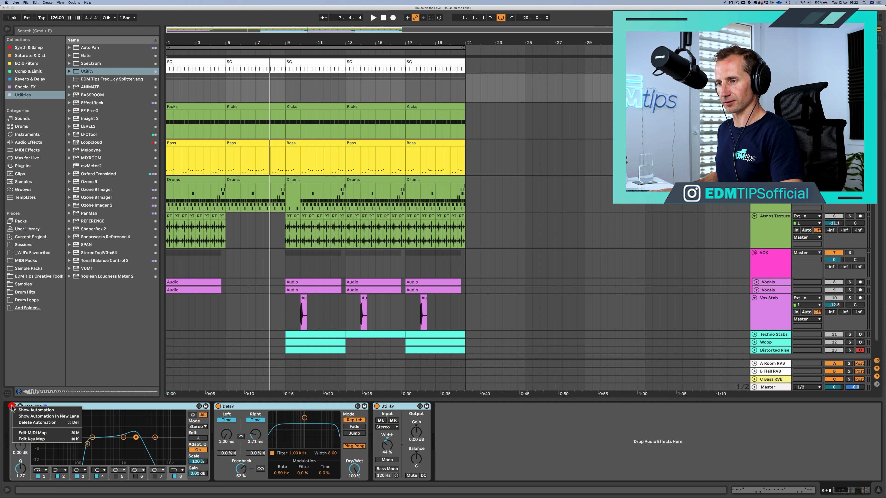
{"action": "left_click", "coordinate": [28, 423]}
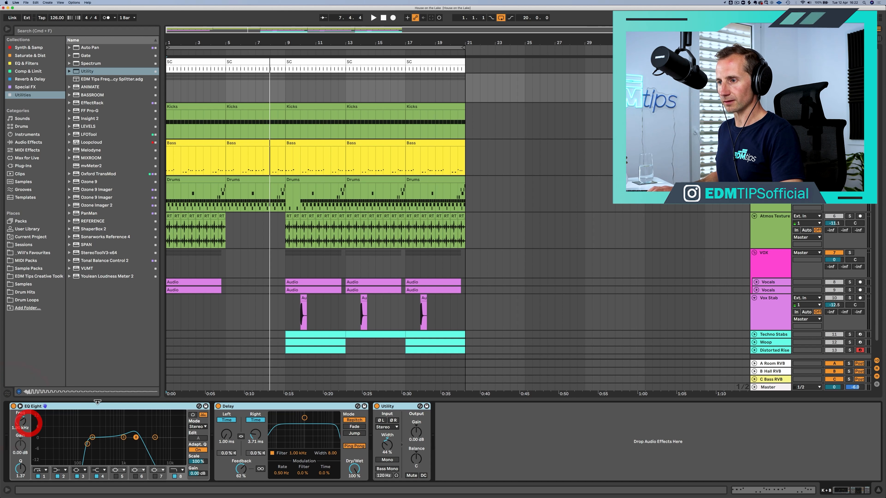
{"action": "left_click", "coordinate": [96, 407], "text": "shift"}
{"action": "left_click", "coordinate": [390, 406], "text": "shift"}
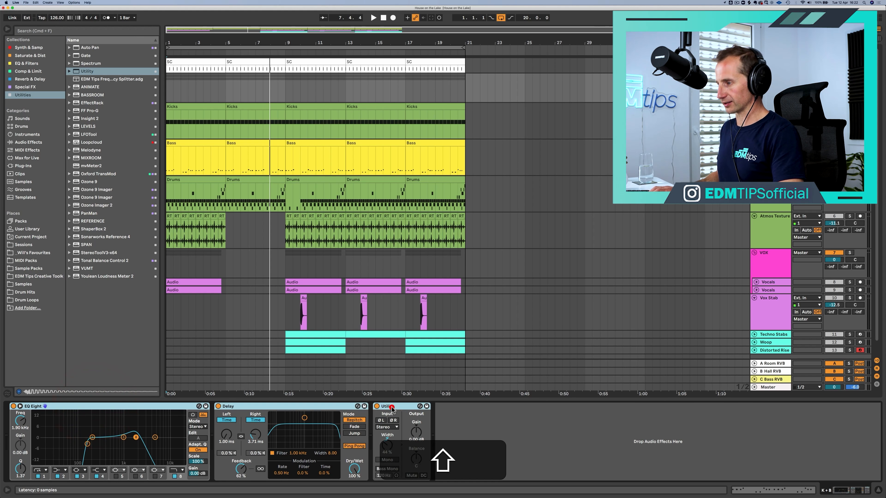
{"action": "key", "text": "super+g"}
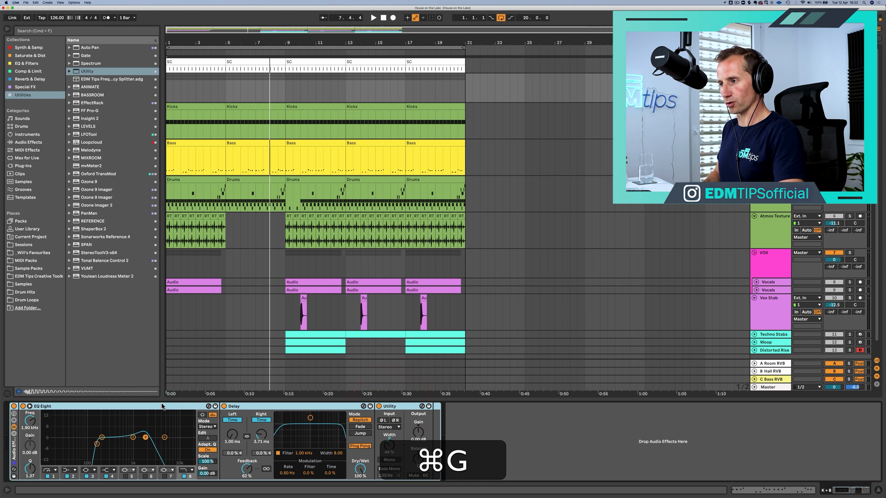
Step: Automate the new K + B rack's device switch so the rack is on until bar 9 and off from there
{"action": "right_click", "coordinate": [13, 407]}
{"action": "left_click", "coordinate": [23, 418]}
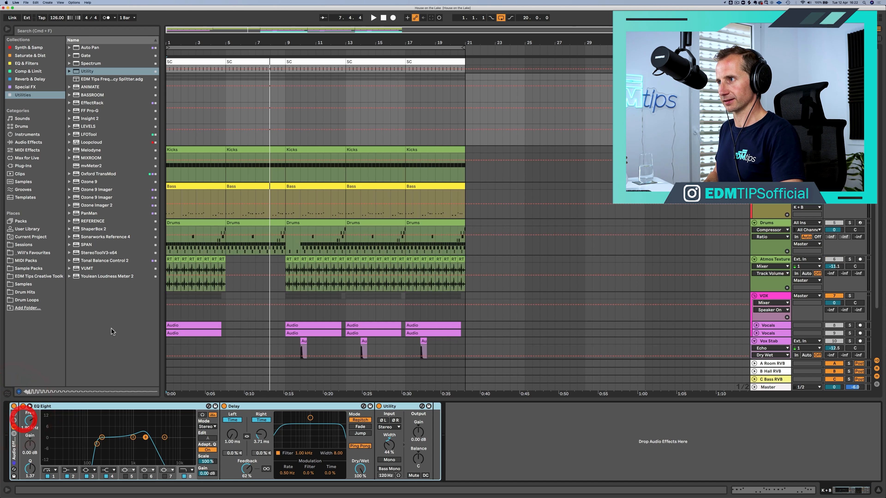
{"action": "left_click", "coordinate": [283, 129]}
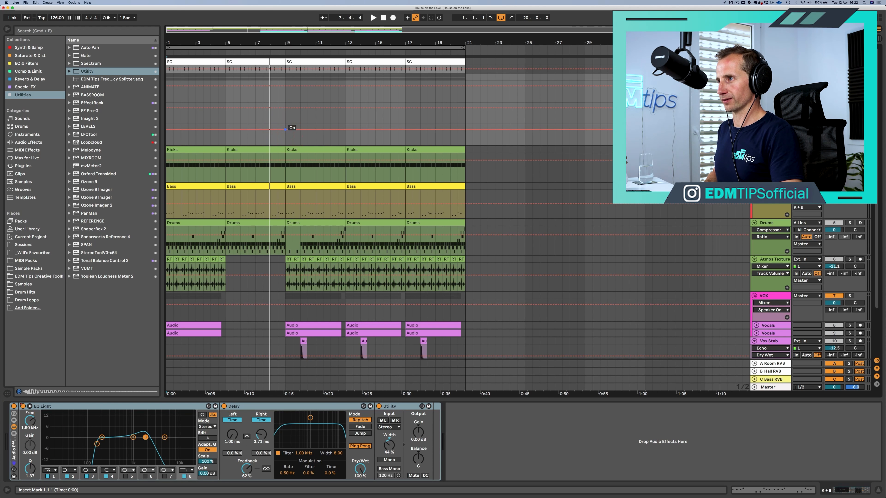
{"action": "mouse_move", "coordinate": [286, 129]}
{"action": "left_mouse_down"}
{"action": "mouse_move", "coordinate": [285, 139]}
{"action": "mouse_move", "coordinate": [282, 129]}
{"action": "left_mouse_up"}
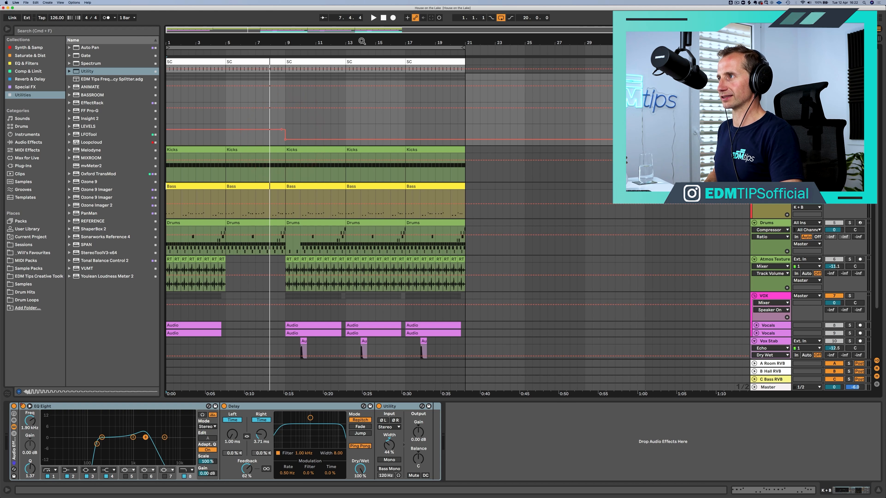
{"action": "key", "text": "a"}
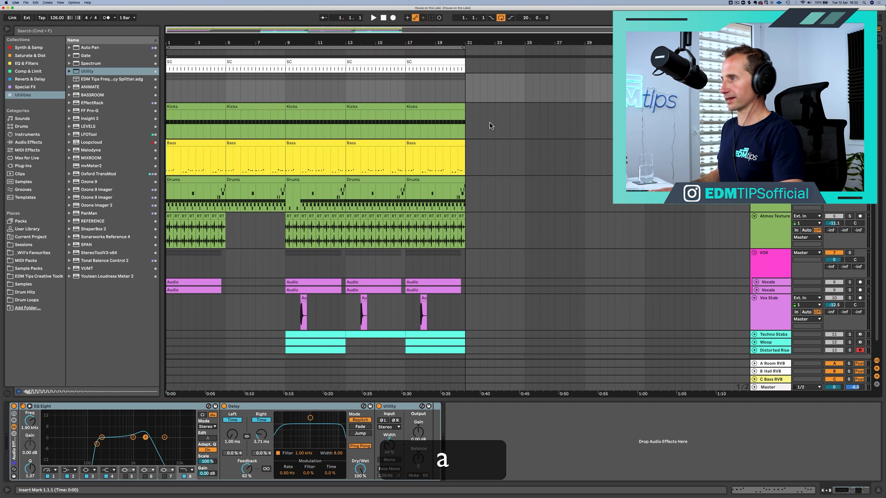
Step: Set the Gain of the Utility inside the K + B rack to -2 dB
{"action": "left_click", "coordinate": [419, 433]}
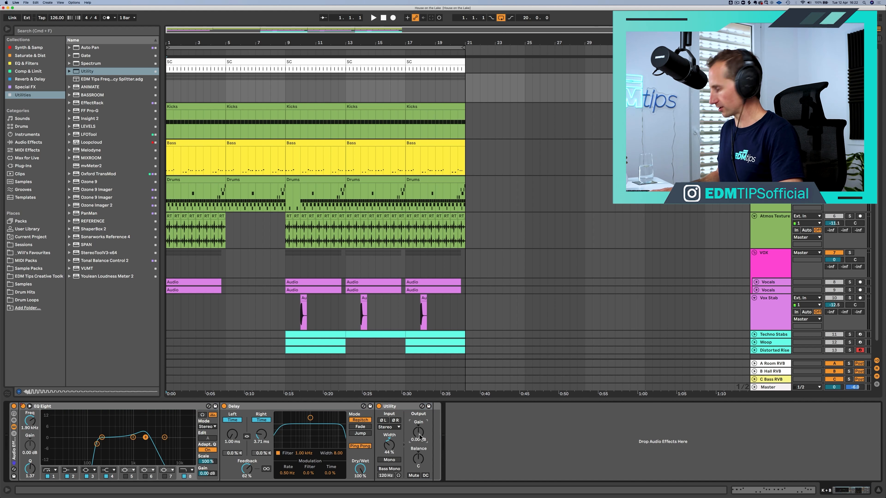
{"action": "type", "text": "-12"}
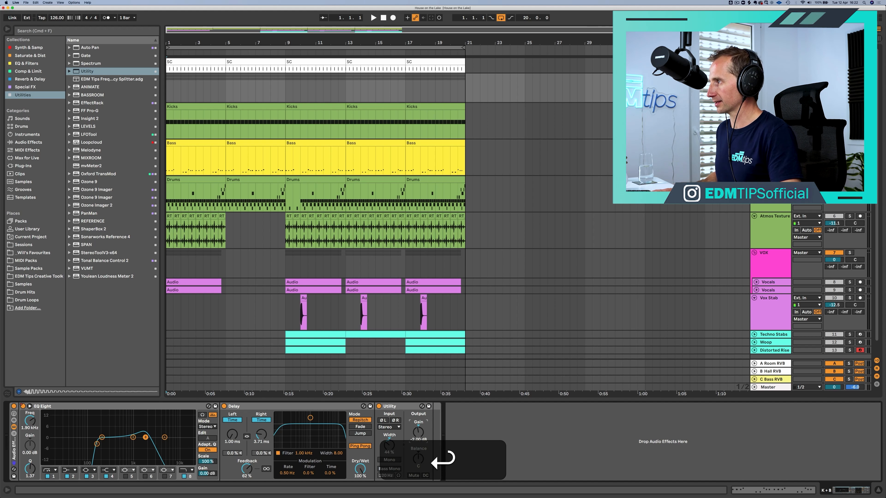
Step: Add a Utility to the Drums track and set its Gain to -2 dB
{"action": "left_click", "coordinate": [771, 180]}
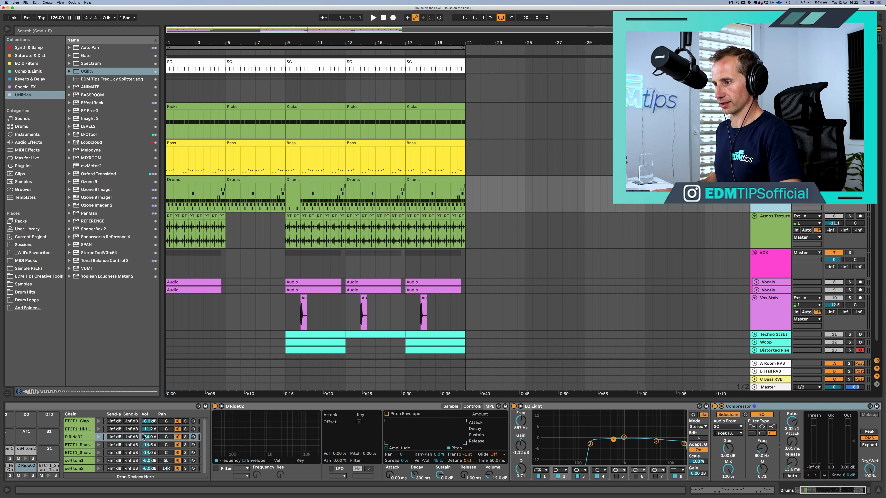
{"action": "left_click", "coordinate": [125, 405]}
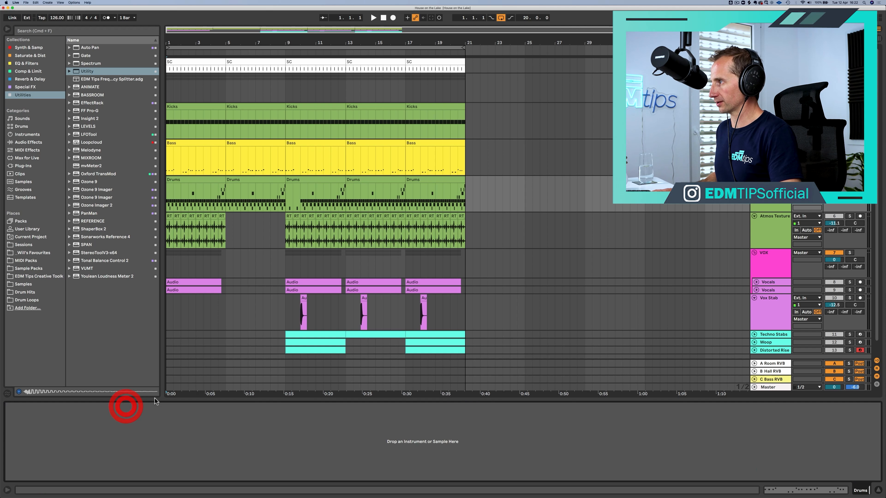
{"action": "left_click", "coordinate": [772, 206]}
{"action": "left_click_drag", "start_coordinate": [75, 73], "coordinate": [67, 449]}
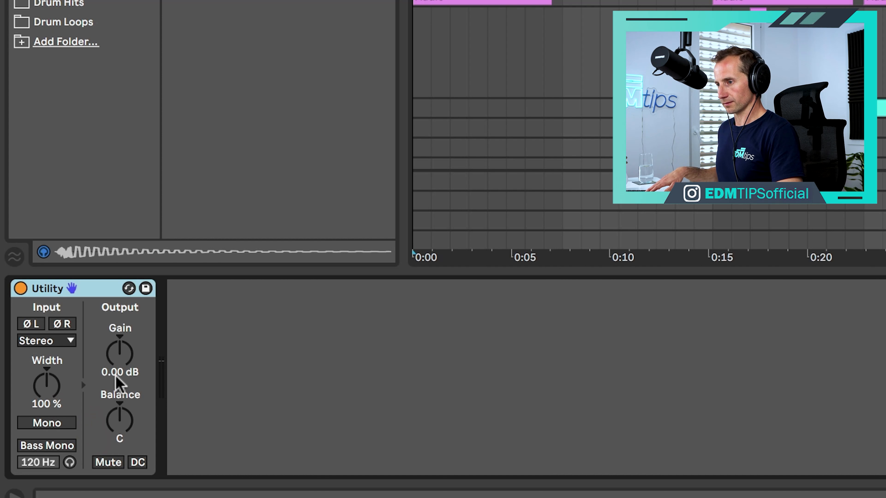
{"action": "left_click", "coordinate": [48, 440]}
{"action": "type", "text": "-2"}
Step: Automate the Drums Utility's Gain in a new lane, holding -2 dB until bar 9 and stepping it up from there
{"action": "right_click", "coordinate": [117, 378]}
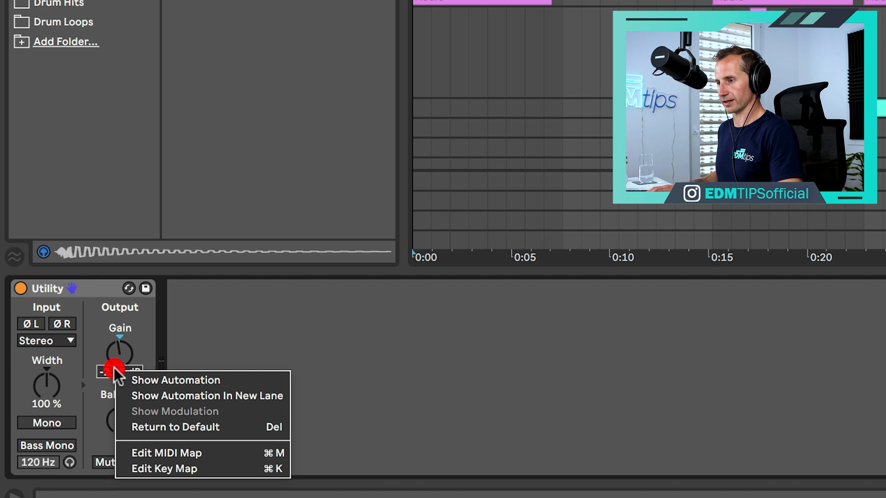
{"action": "left_click", "coordinate": [159, 397]}
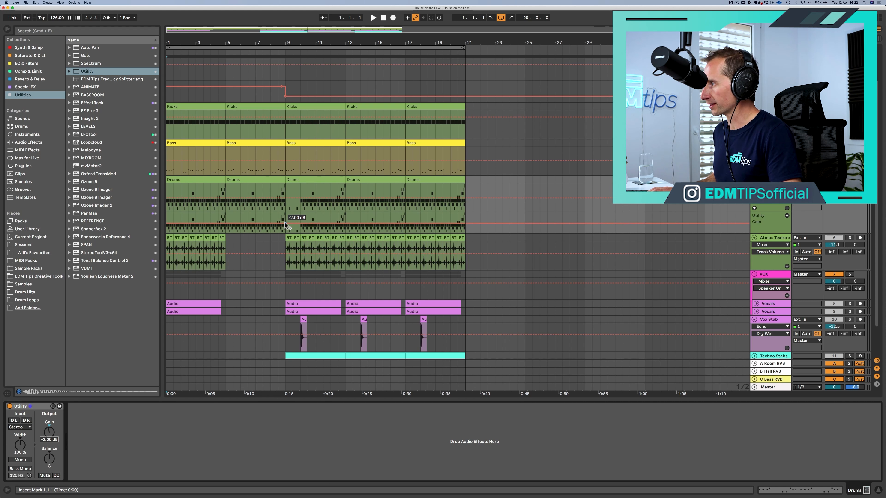
{"action": "left_click", "coordinate": [285, 224]}
{"action": "left_click_drag", "start_coordinate": [292, 224], "coordinate": [287, 224]}
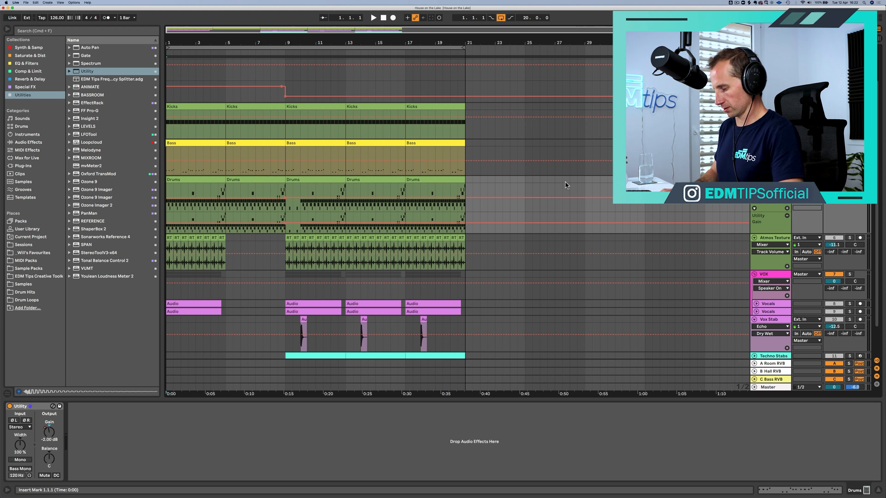
{"action": "key", "text": "a"}
Step: Play the intro from the start, check the Bass and Drums devices, and take the K + B group out of solo
{"action": "left_click", "coordinate": [382, 18]}
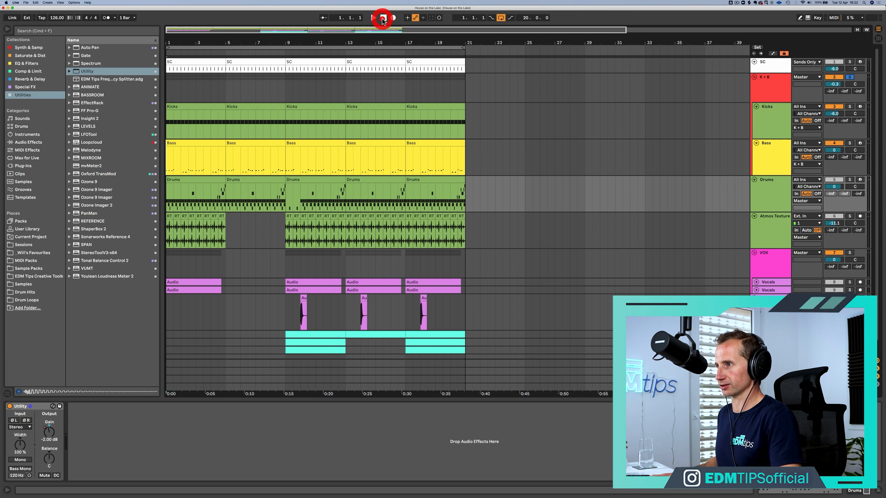
{"action": "left_click", "coordinate": [766, 144]}
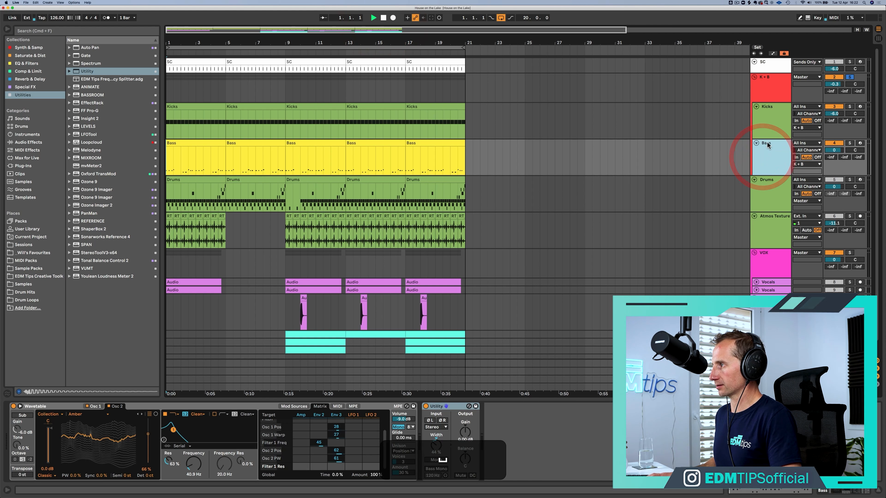
{"action": "left_click", "coordinate": [768, 191]}
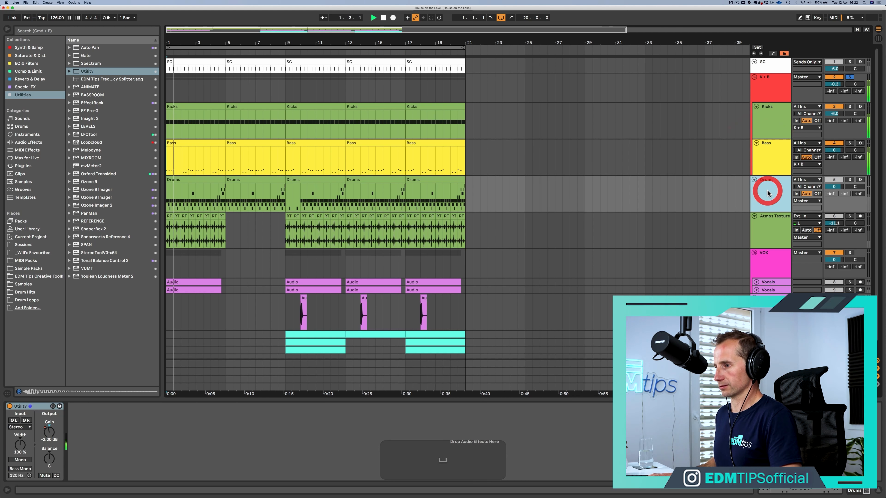
{"action": "left_click", "coordinate": [850, 77]}
{"action": "left_click", "coordinate": [384, 18]}
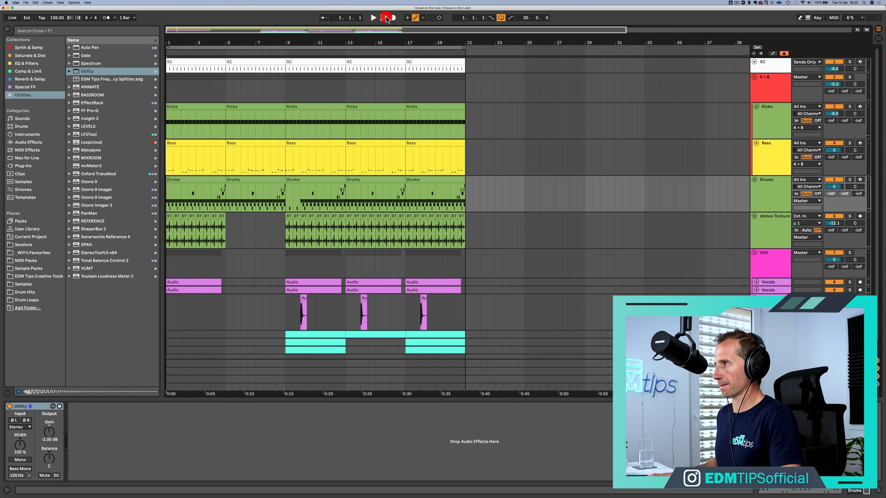
Step: Set the Gain of the Utility in the K + B rack to -4 dB and play the intro
{"action": "left_click", "coordinate": [785, 83]}
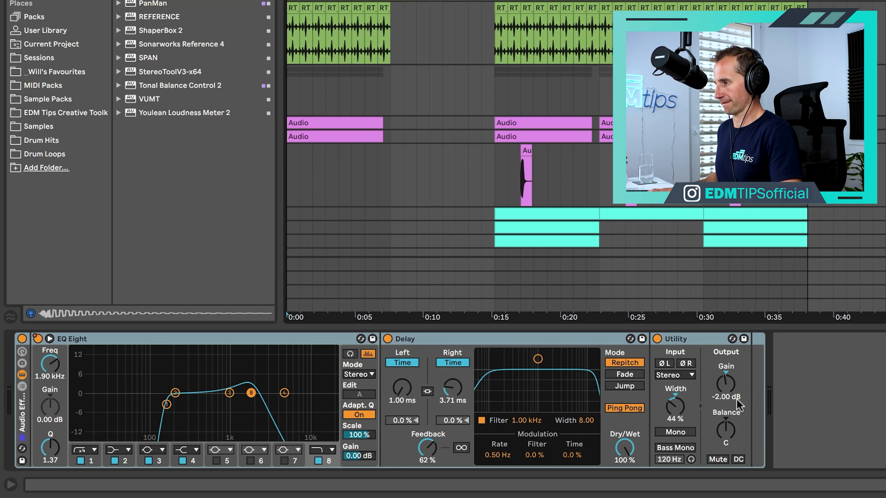
{"action": "left_click", "coordinate": [723, 398]}
{"action": "type", "text": "-4"}
{"action": "key", "text": "Return"}
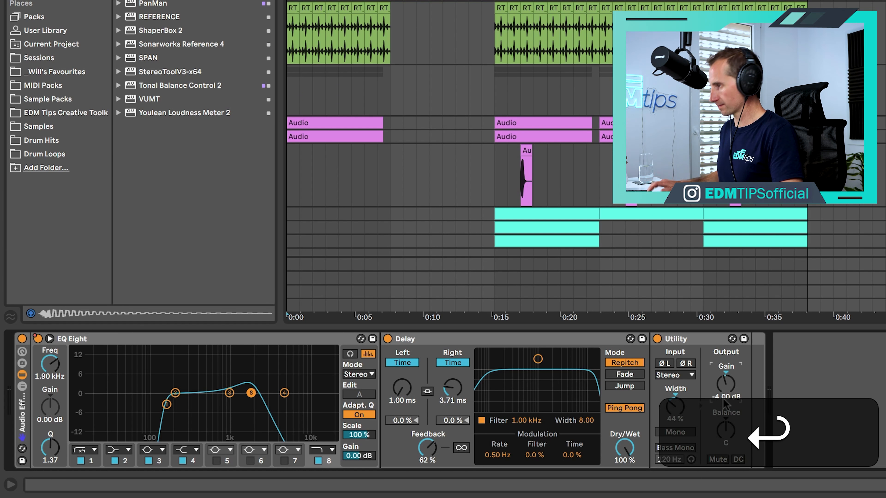
{"action": "key", "text": "space"}
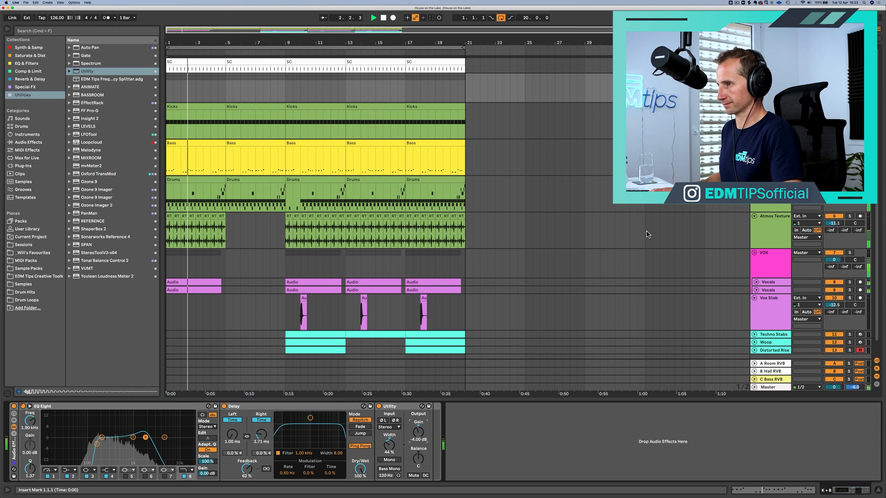
Step: Add an EQ Eight after the Utility on the Drums track and lower its high-cut band to 2.97 kHz during playback
{"action": "left_click", "coordinate": [767, 203]}
{"action": "key", "text": "space"}
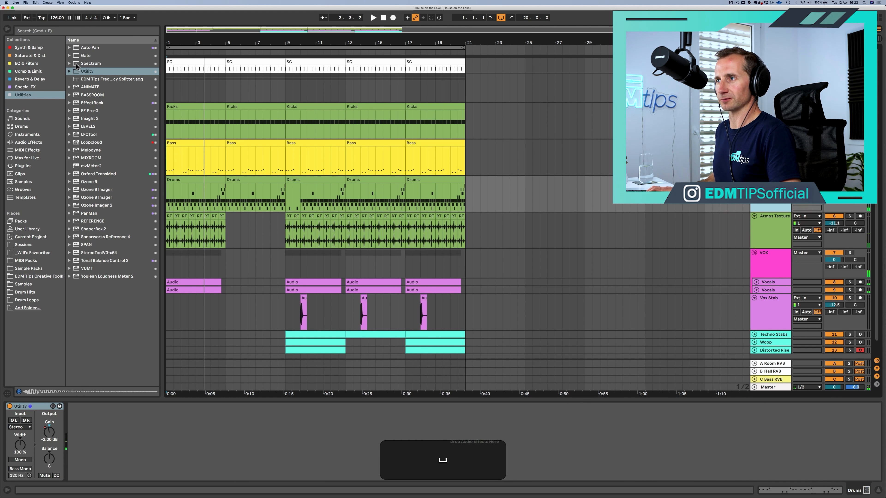
{"action": "left_click", "coordinate": [31, 63]}
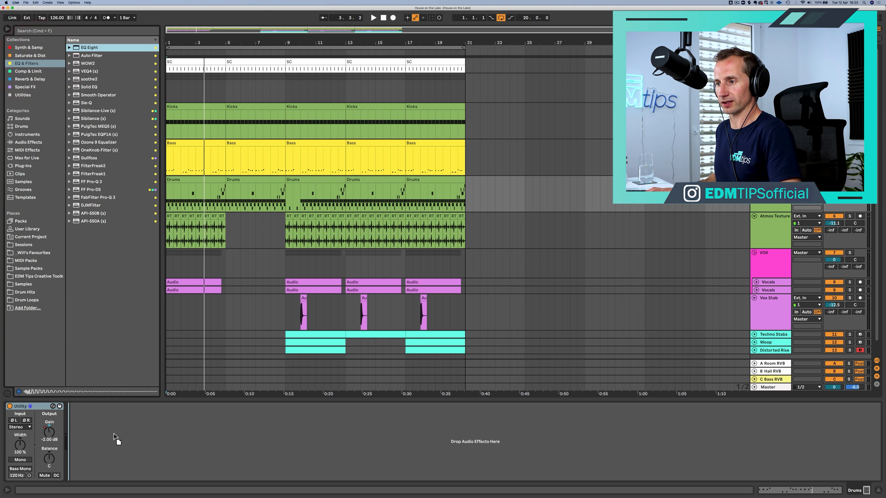
{"action": "left_click_drag", "start_coordinate": [114, 433], "coordinate": [80, 418]}
{"action": "key", "text": "space"}
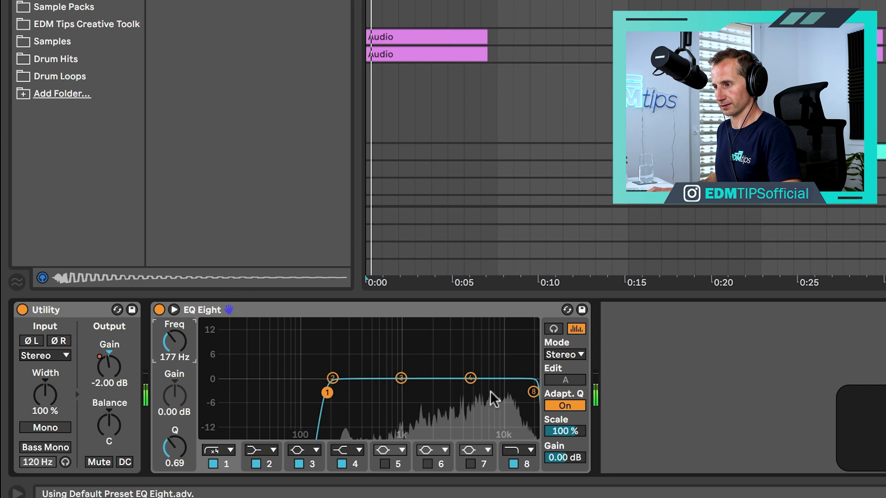
{"action": "left_click_drag", "start_coordinate": [532, 391], "coordinate": [447, 388]}
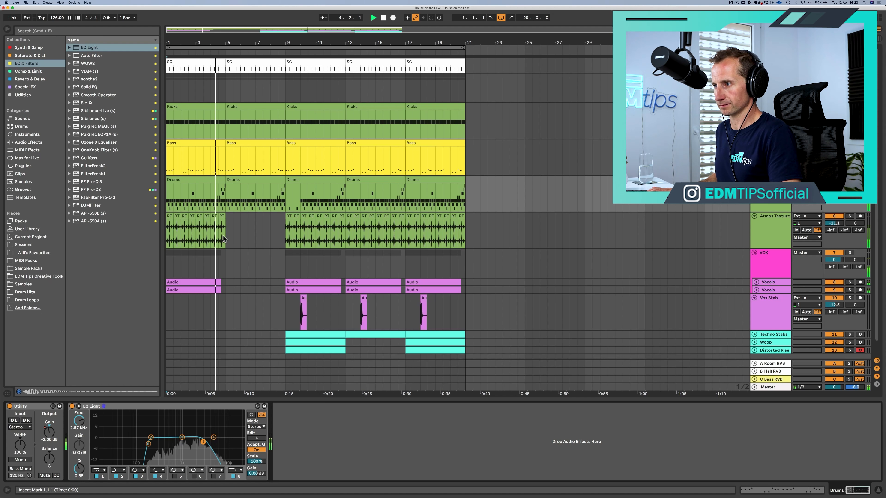
Step: Duplicate the first four bars of the Atmos Texture track into the gap from bar 5 to bar 9
{"action": "left_click", "coordinate": [224, 239]}
{"action": "key", "text": "super+d"}
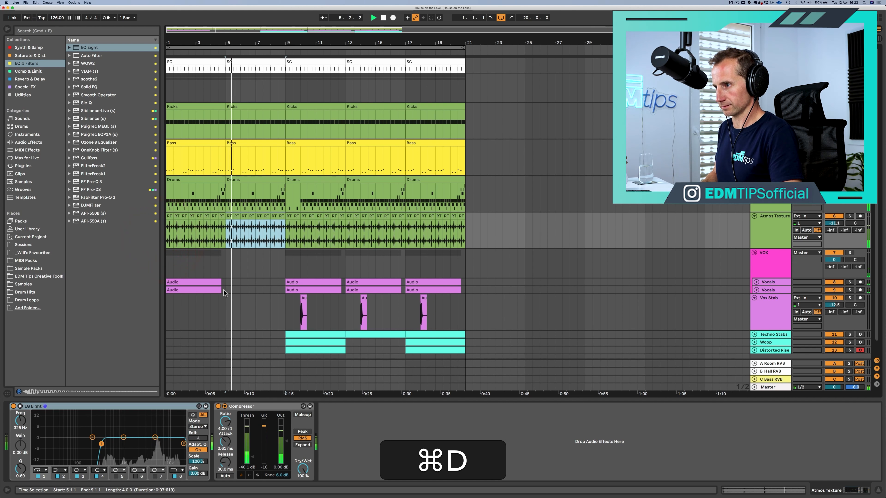
Step: Duplicate the first four bars of both Vocals tracks to bar 5 and delete the two vocal clips starting at bar 9
{"action": "left_click_drag", "start_coordinate": [224, 290], "coordinate": [159, 279]}
{"action": "key", "text": "super+d"}
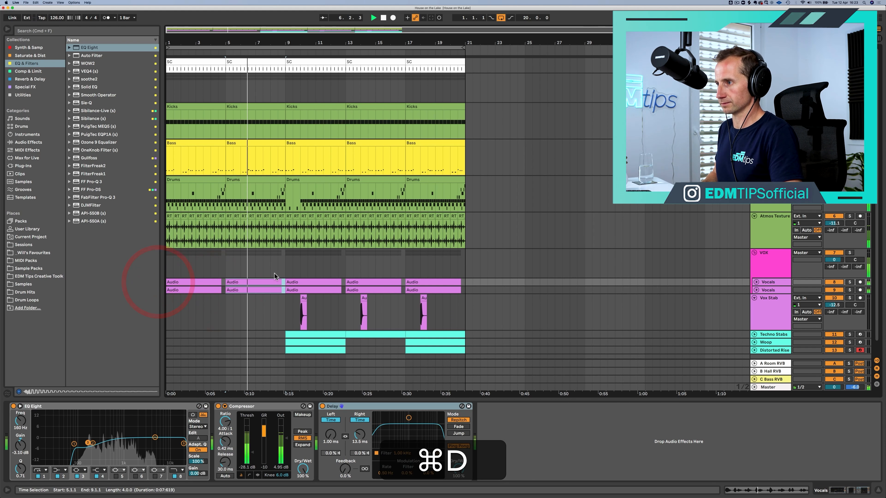
{"action": "left_click", "coordinate": [297, 283]}
{"action": "key", "text": "BackSpace"}
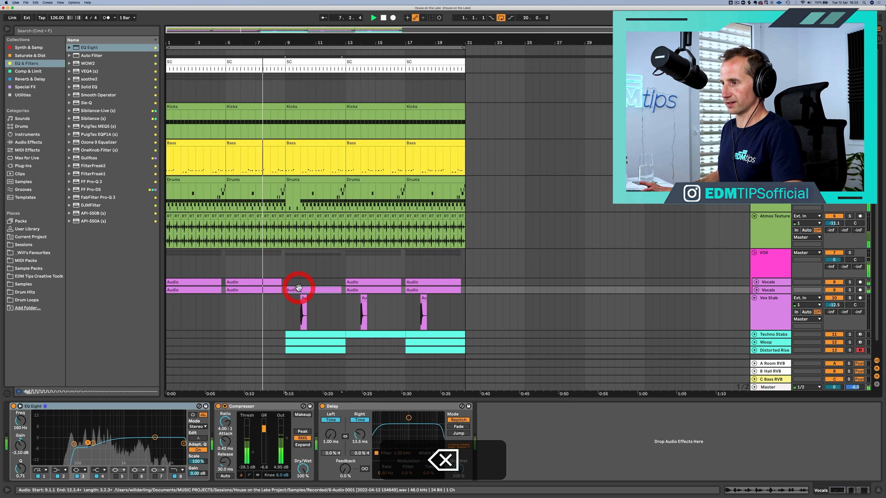
{"action": "left_click", "coordinate": [298, 289]}
{"action": "key", "text": "BackSpace"}
Step: Turn off the EQ Eight on the Drums track during playback and stop the transport
{"action": "left_click", "coordinate": [771, 206]}
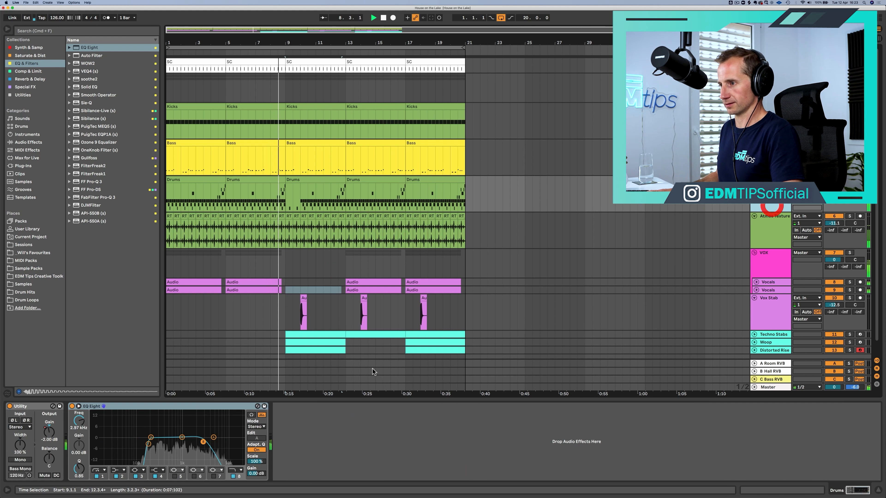
{"action": "left_click", "coordinate": [72, 406]}
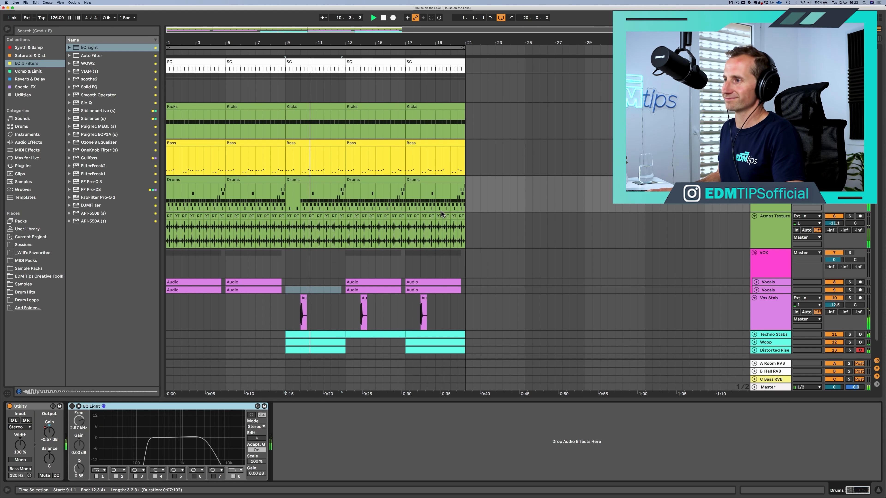
{"action": "key", "text": "space"}
Step: Delete the on/off automation of the EQ Eight in the K + B group's effect rack
{"action": "left_click", "coordinate": [771, 83]}
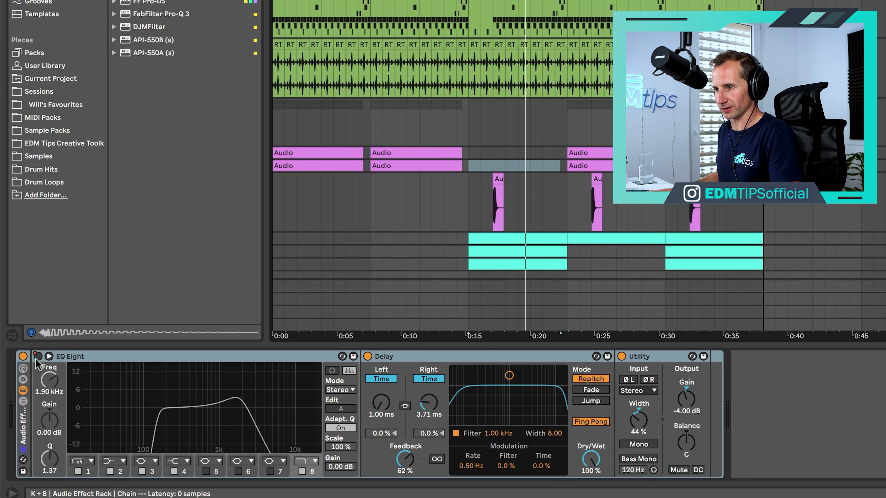
{"action": "right_click", "coordinate": [36, 359]}
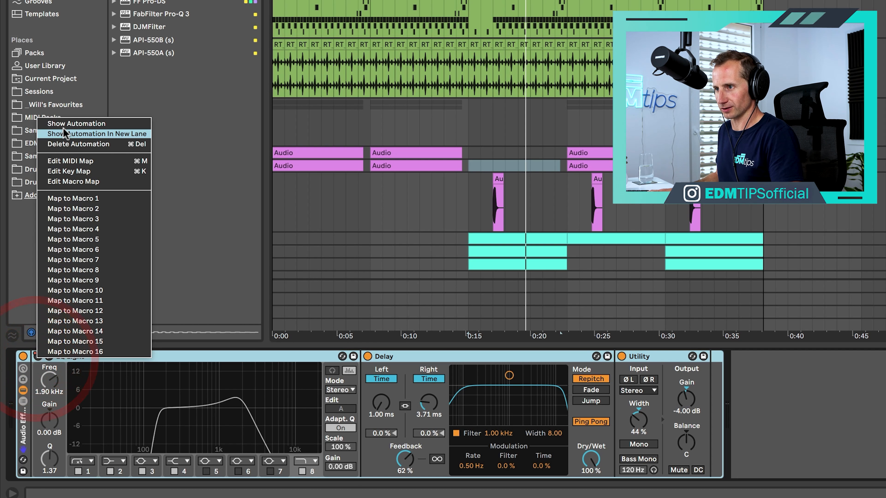
{"action": "left_click", "coordinate": [65, 149]}
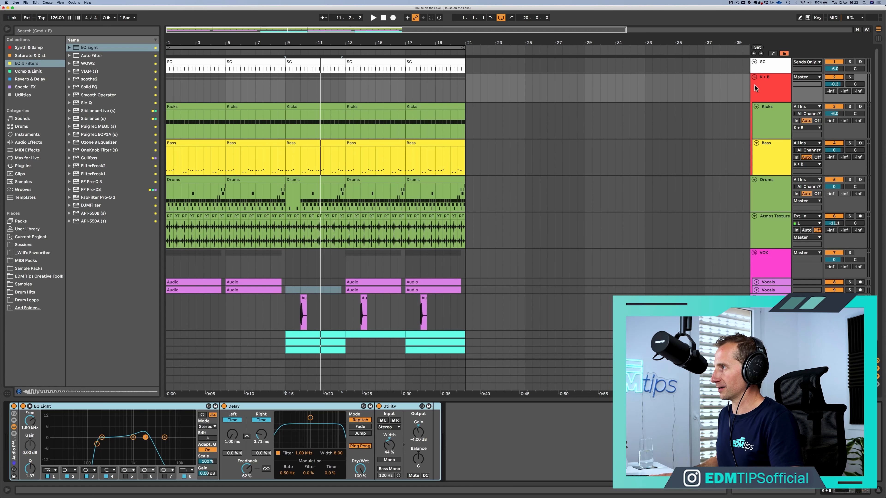
Step: Show the Device On automation of the K + B Audio Effect Rack and remove the surplus EQ Eight and rack lanes
{"action": "left_click", "coordinate": [754, 84]}
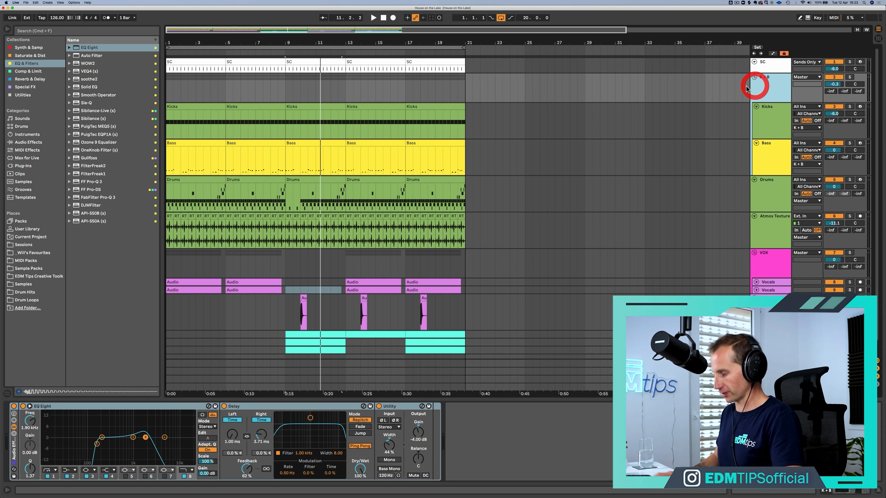
{"action": "key", "text": "a"}
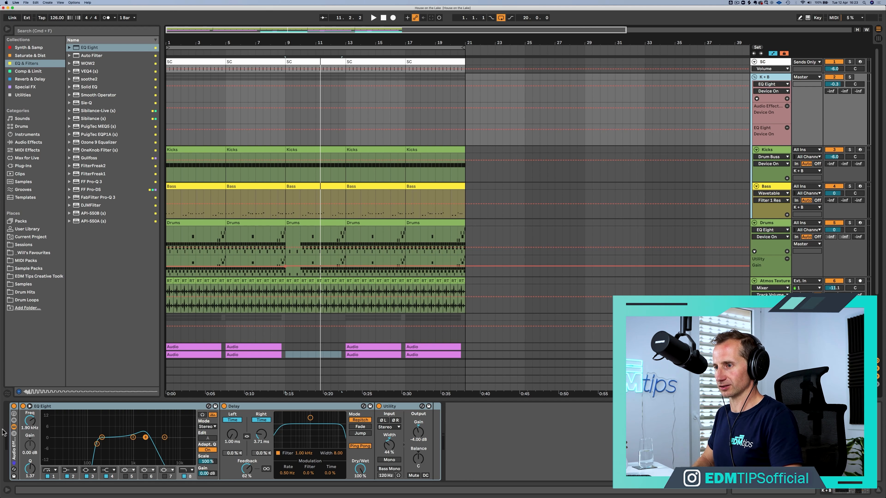
{"action": "right_click", "coordinate": [13, 407]}
{"action": "left_click", "coordinate": [21, 417]}
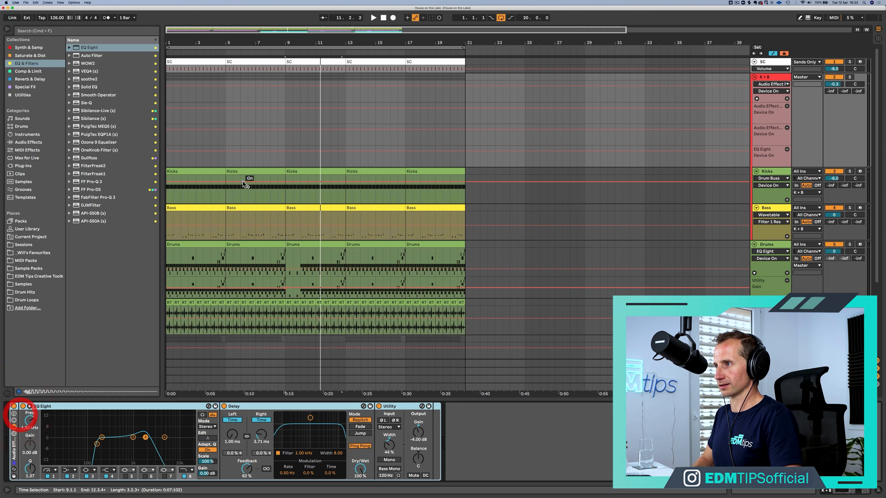
{"action": "left_click", "coordinate": [281, 151]}
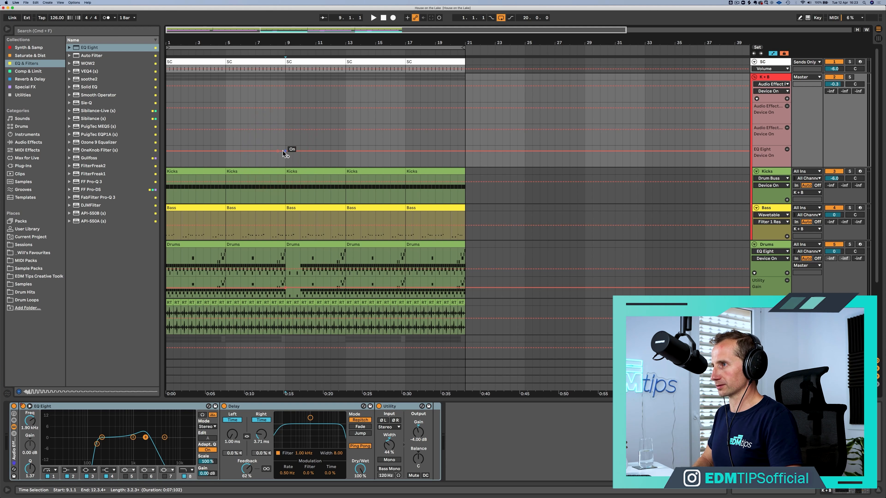
{"action": "left_click", "coordinate": [787, 149]}
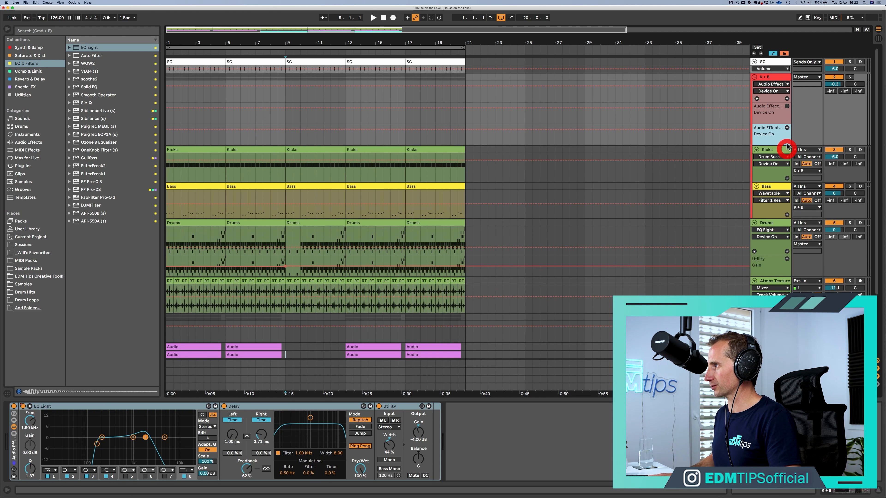
{"action": "left_click", "coordinate": [787, 128]}
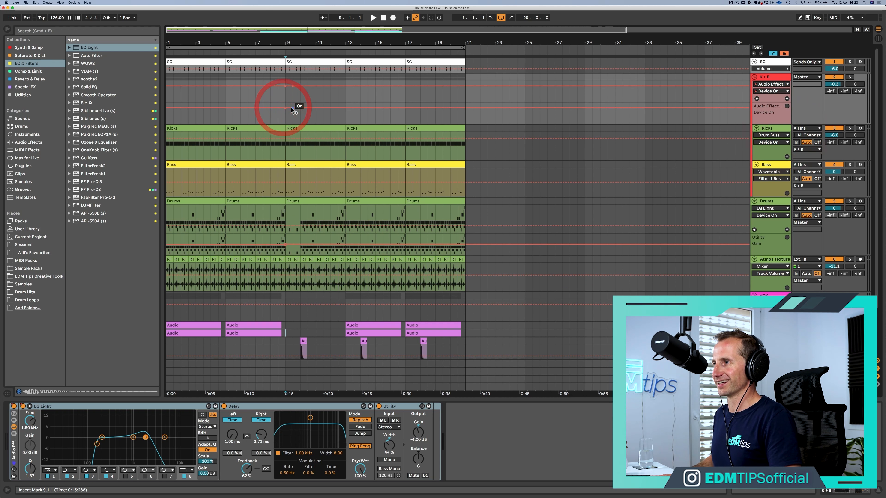
{"action": "left_click_drag", "start_coordinate": [293, 108], "coordinate": [263, 120]}
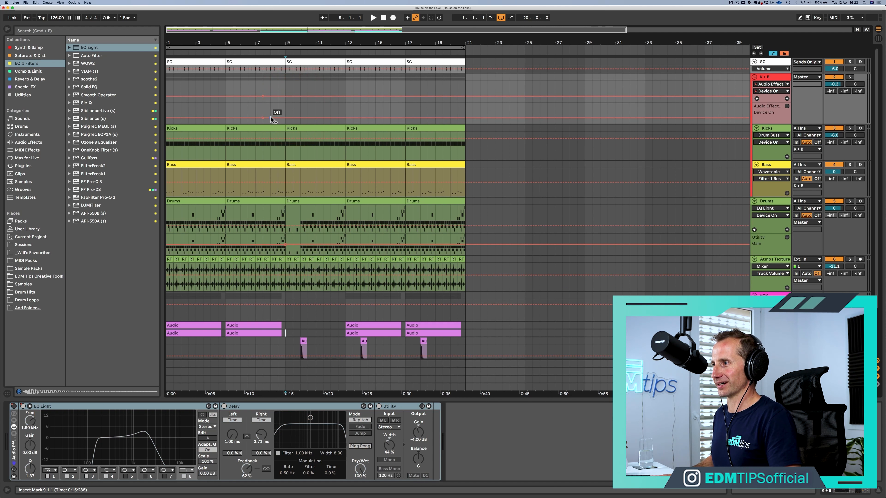
{"action": "key", "text": "super+z"}
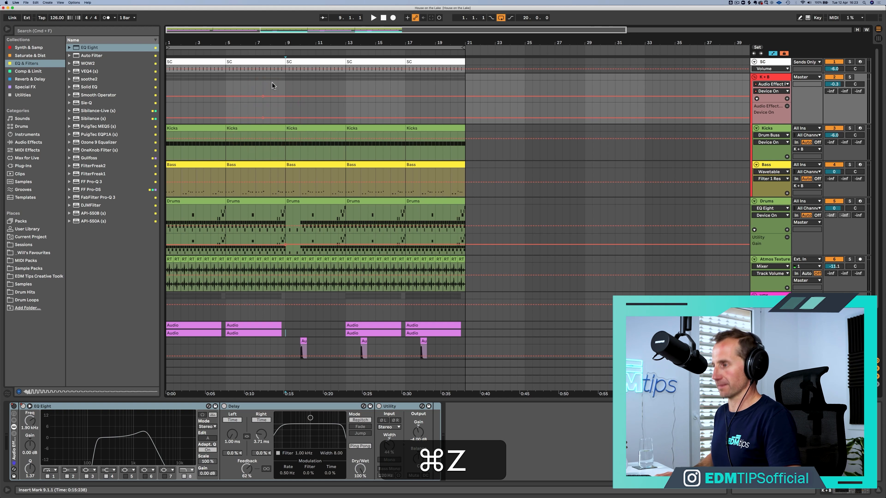
{"action": "key", "text": "super+z"}
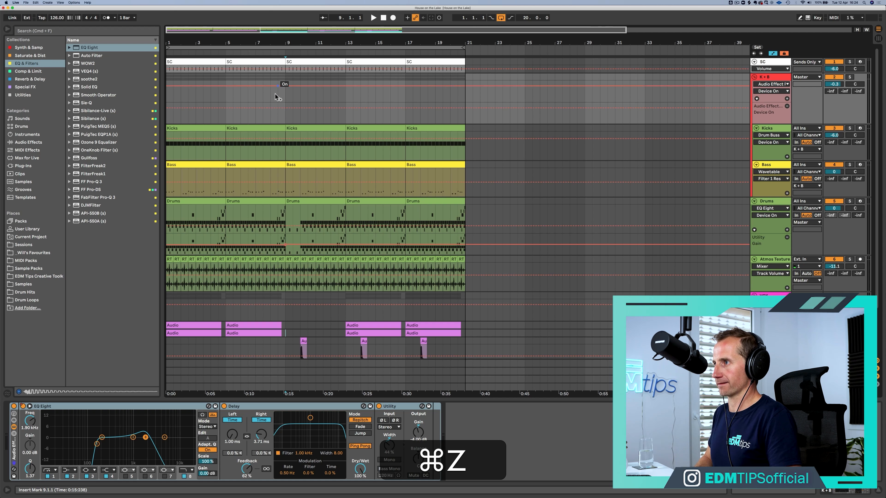
Step: Automate the K + B Audio Effect Rack to switch off from bar 9 onward and play the arrangement
{"action": "left_click_drag", "start_coordinate": [284, 109], "coordinate": [286, 122]}
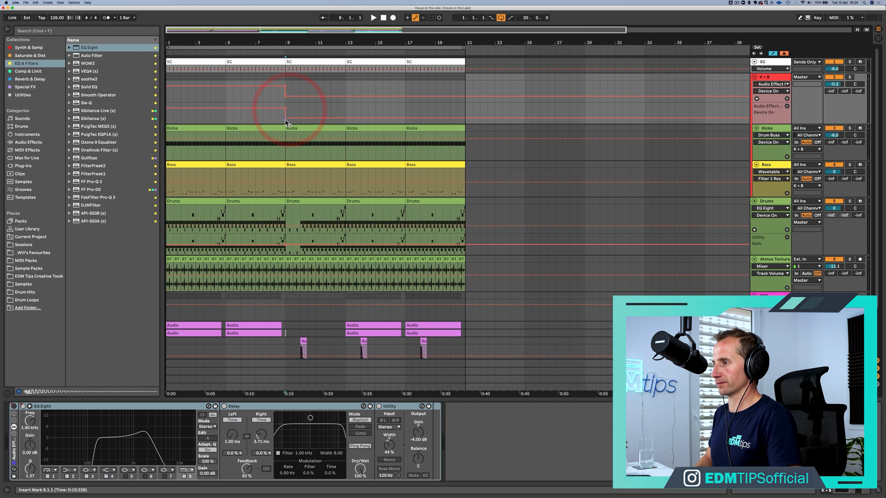
{"action": "left_click", "coordinate": [373, 17]}
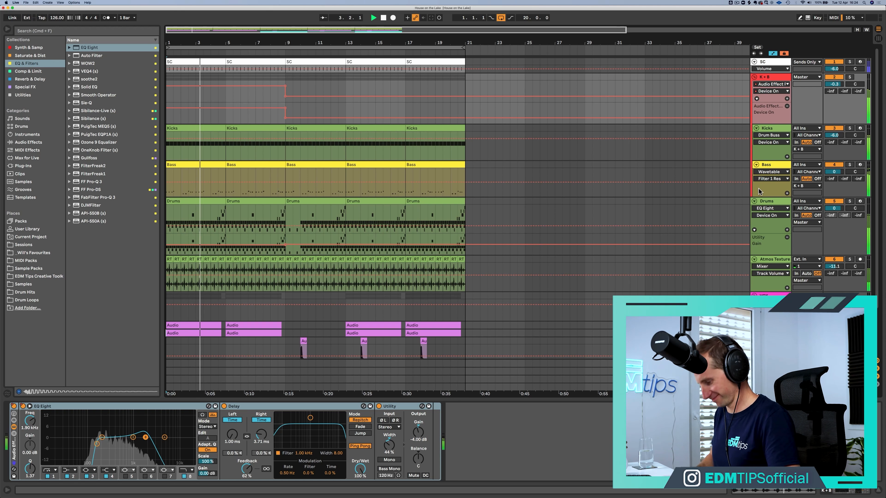
Step: Hide the automation, add a Delay to the VOX group, and set its left and right synced delay times to 1
{"action": "key", "text": "a"}
{"action": "left_click", "coordinate": [763, 257]}
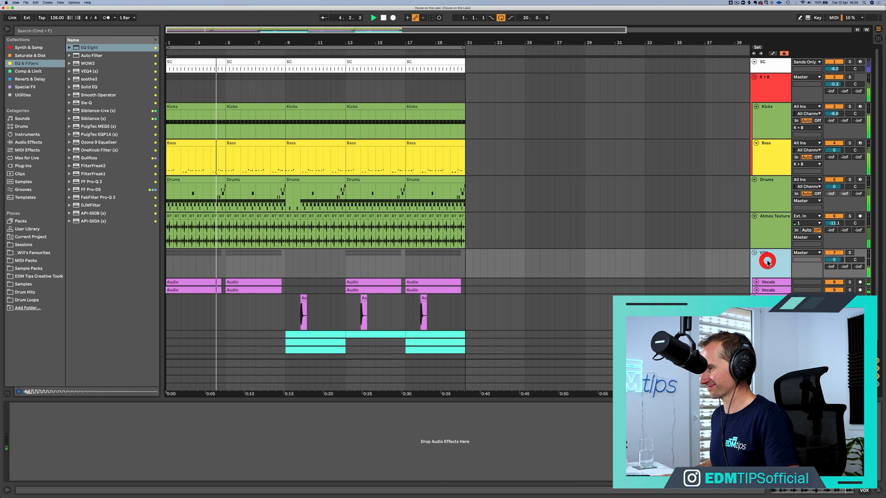
{"action": "left_click", "coordinate": [28, 79]}
{"action": "left_click_drag", "start_coordinate": [86, 48], "coordinate": [89, 430]}
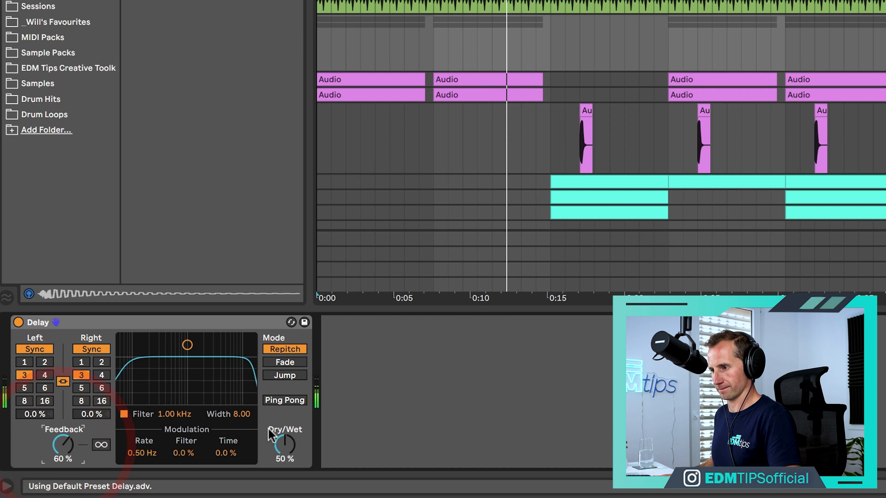
{"action": "left_click", "coordinate": [82, 363]}
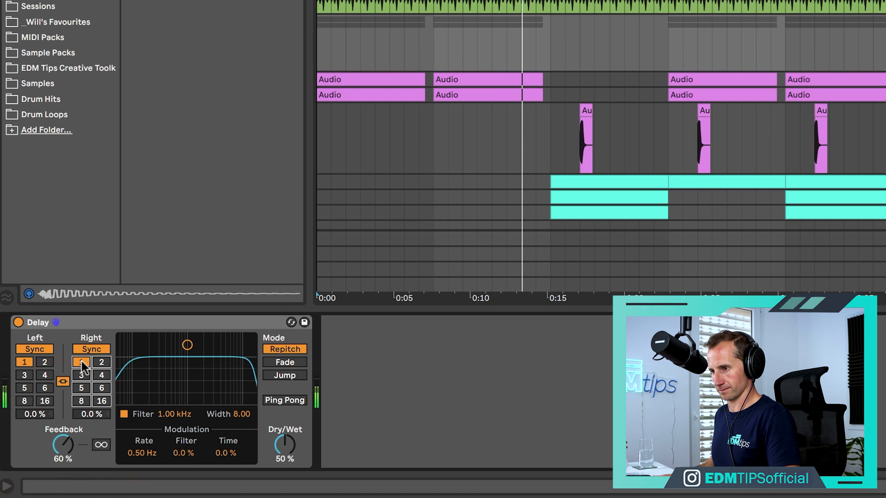
Step: Turn off the Delay on the VOX group and mute the group during playback
{"action": "left_click", "coordinate": [18, 323]}
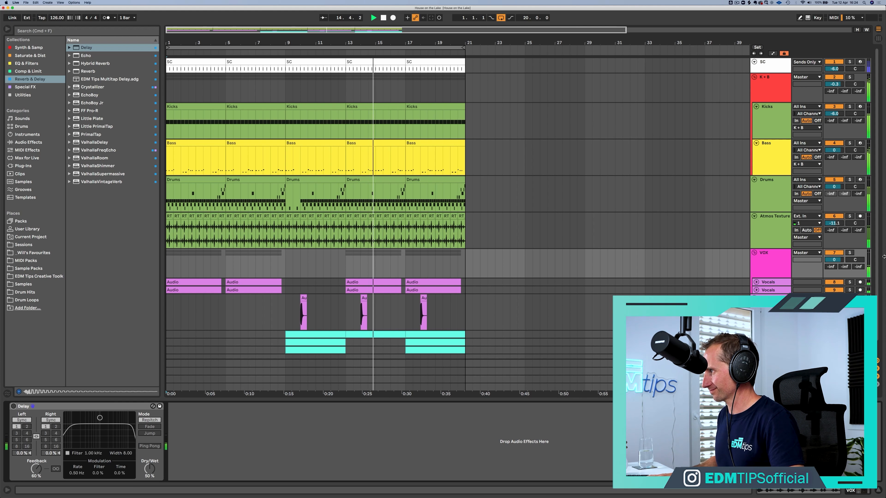
{"action": "left_click", "coordinate": [862, 253]}
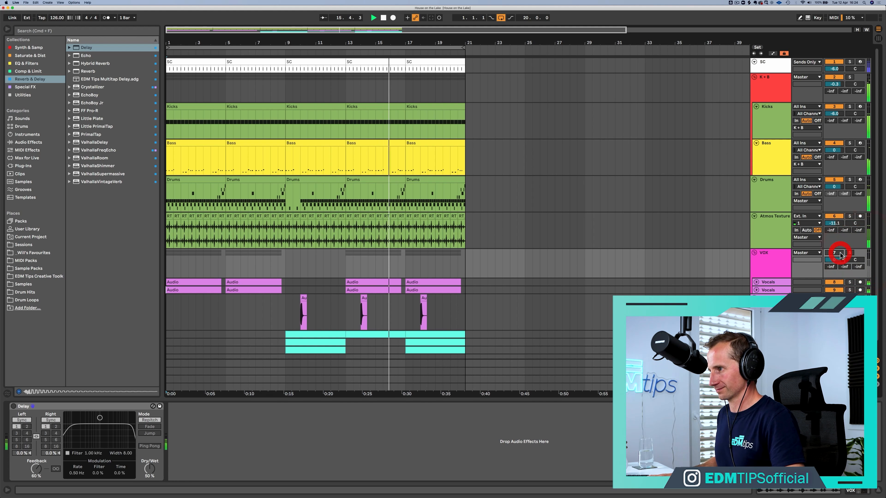